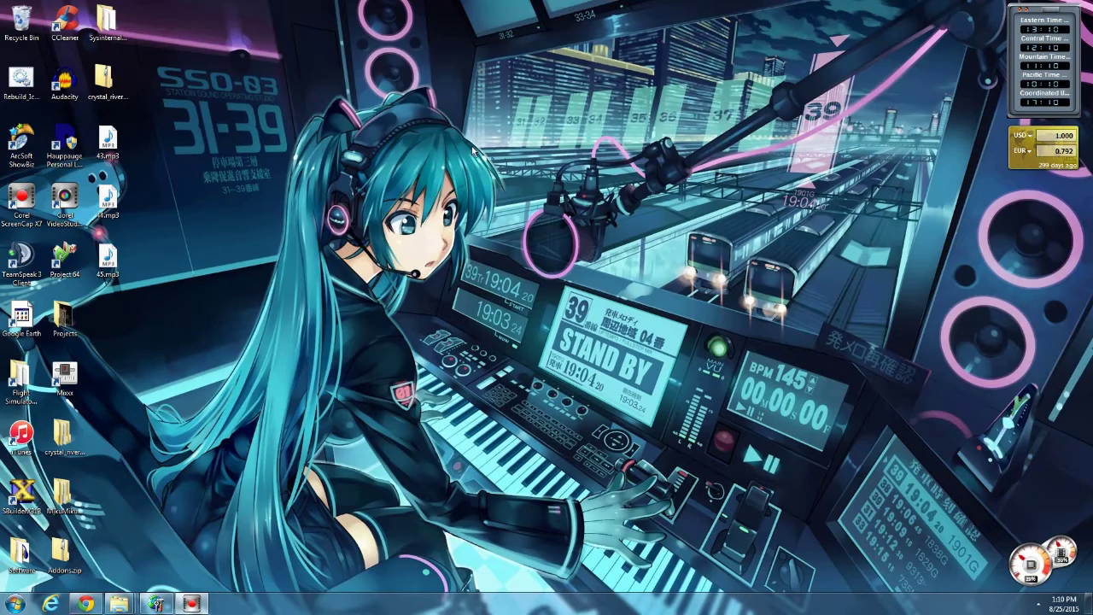
Bring the airport editor forward and pan the KVDI map up and left
click(155, 604)
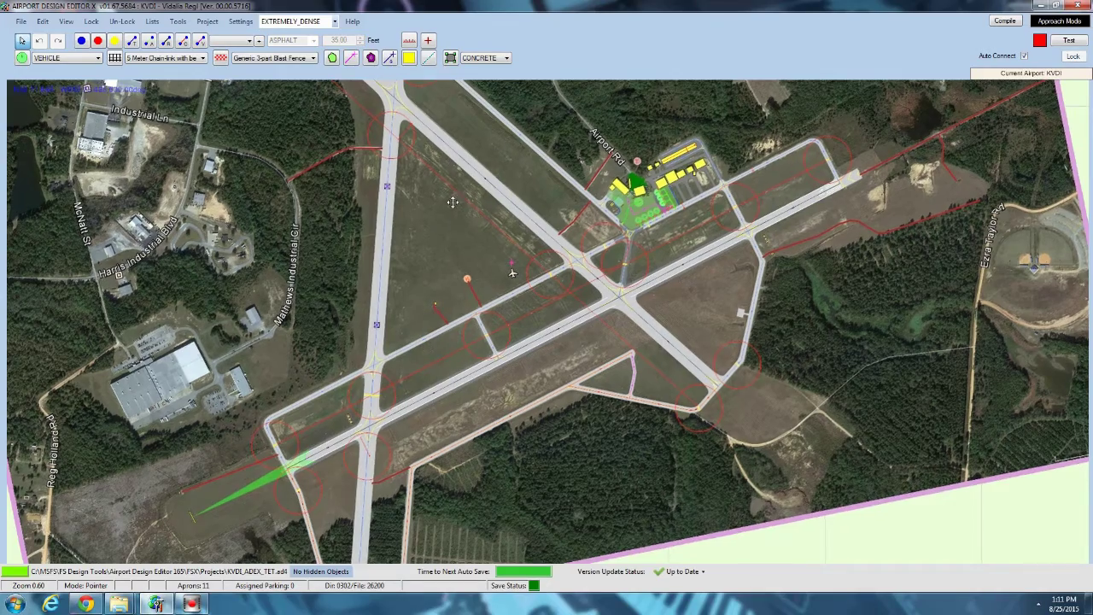
drag(461, 223, 444, 188)
scroll(444, 188, up, 1)
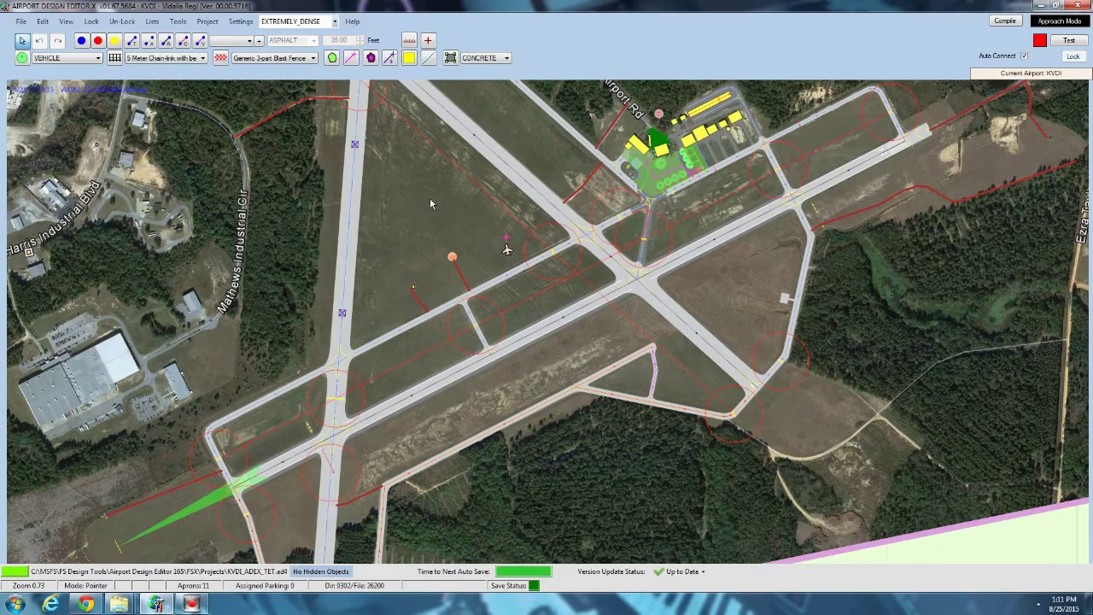
scroll(429, 202, down, 2)
Open the KVDI project and Addon Scenery folder windows, moving Addon Scenery to the right
click(155, 604)
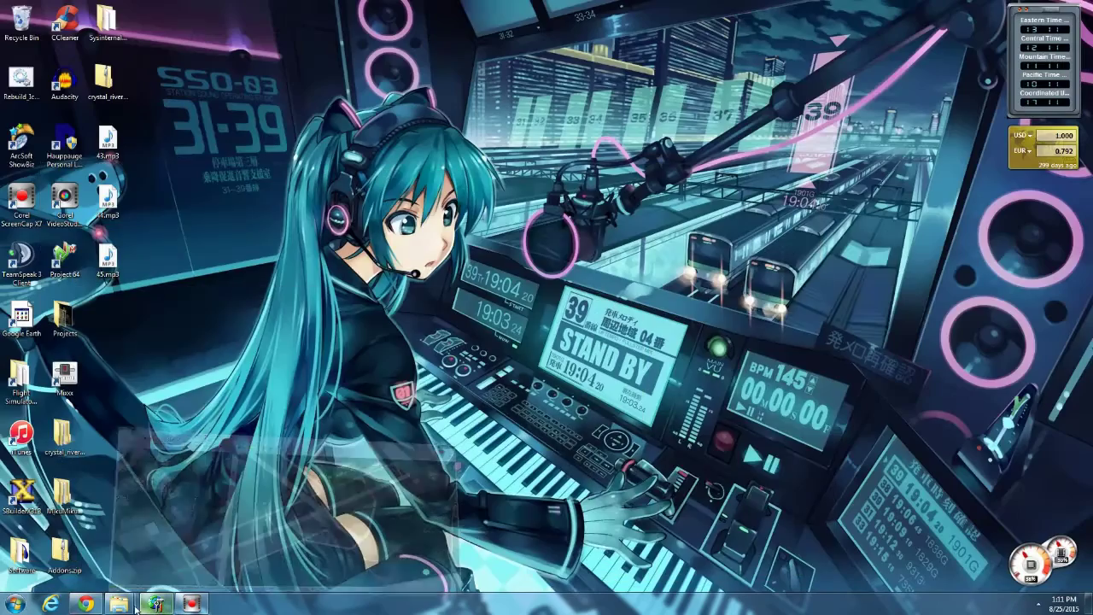
click(133, 604)
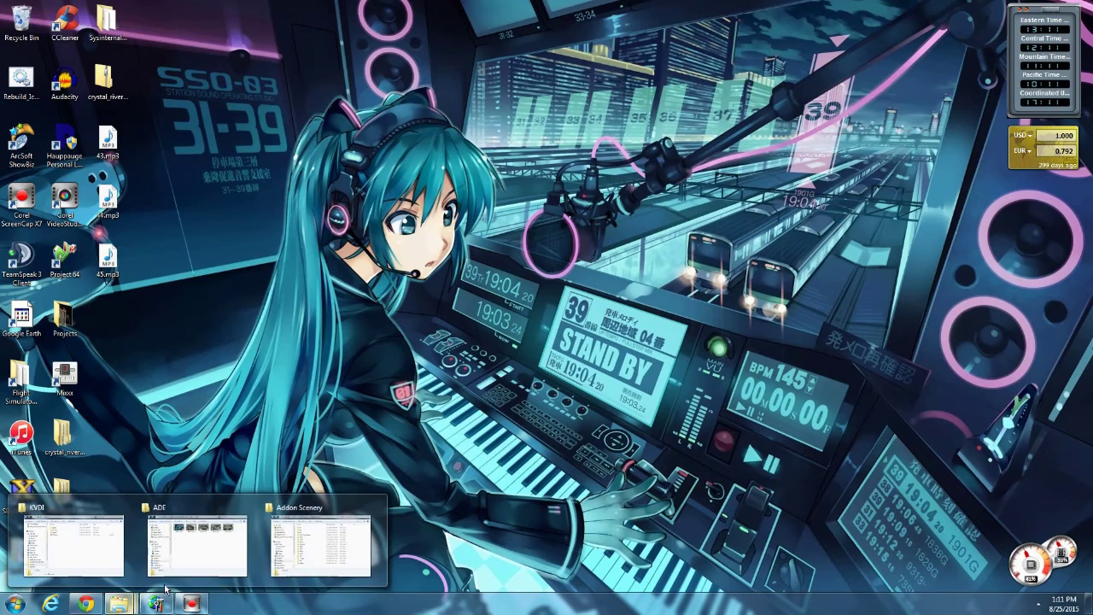
click(230, 537)
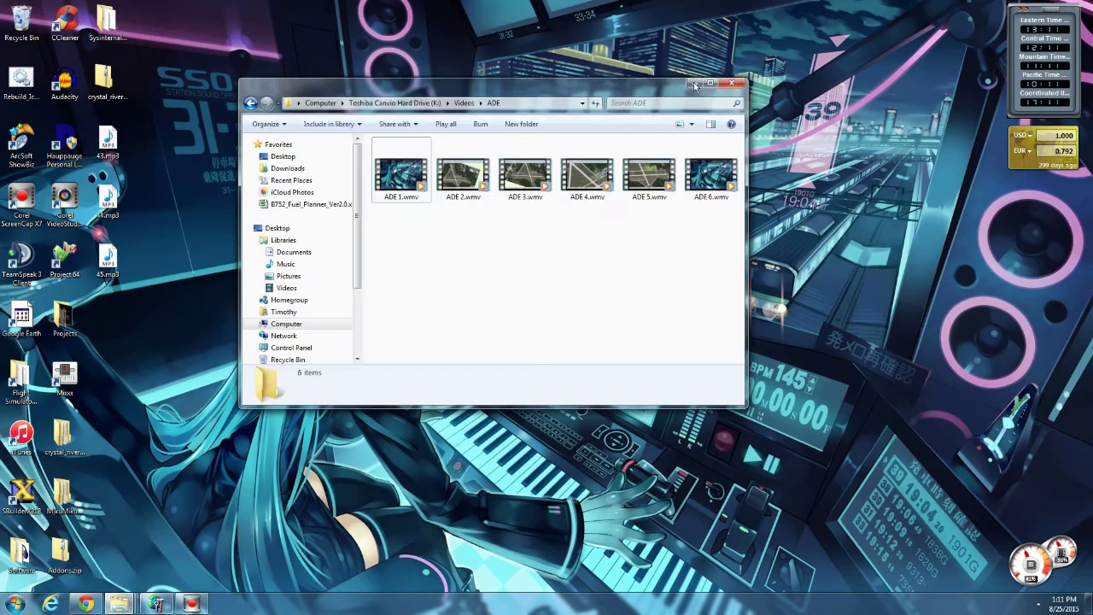
click(694, 83)
mouse_move(118, 603)
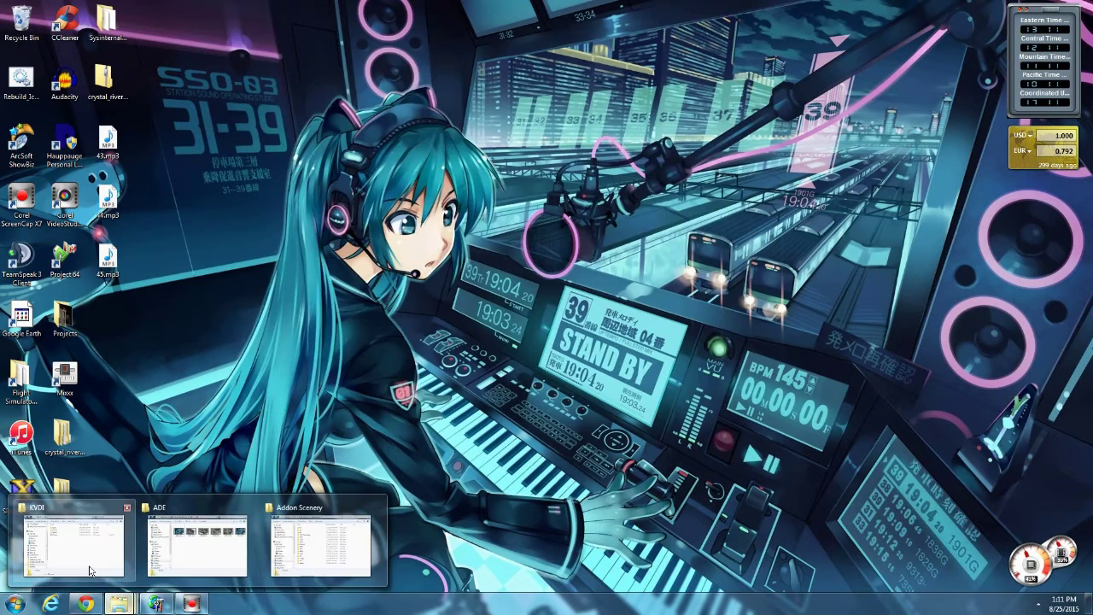
click(89, 571)
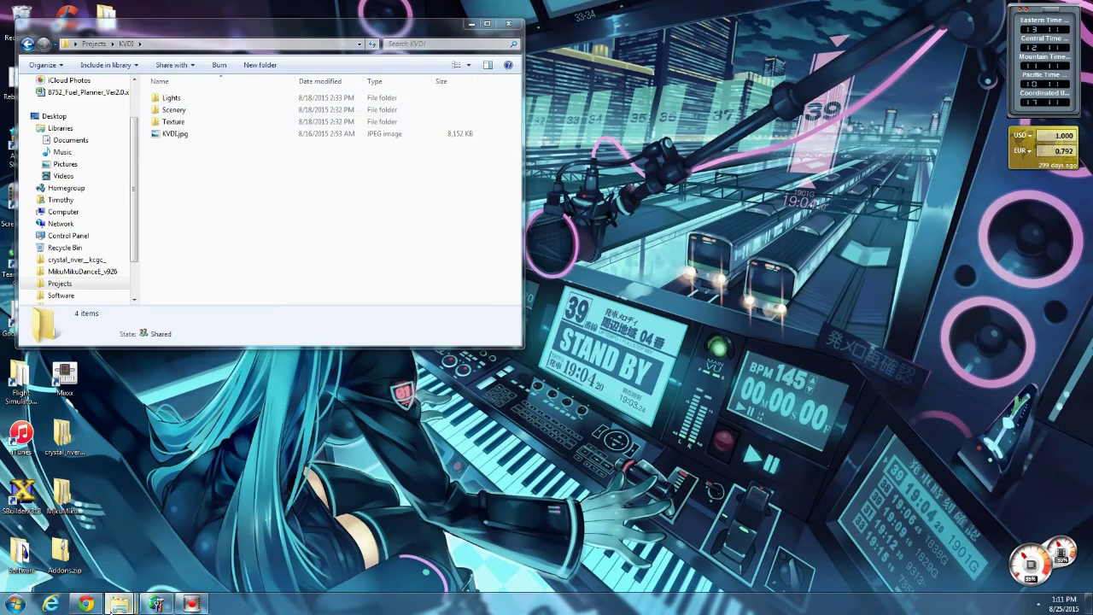
click(342, 547)
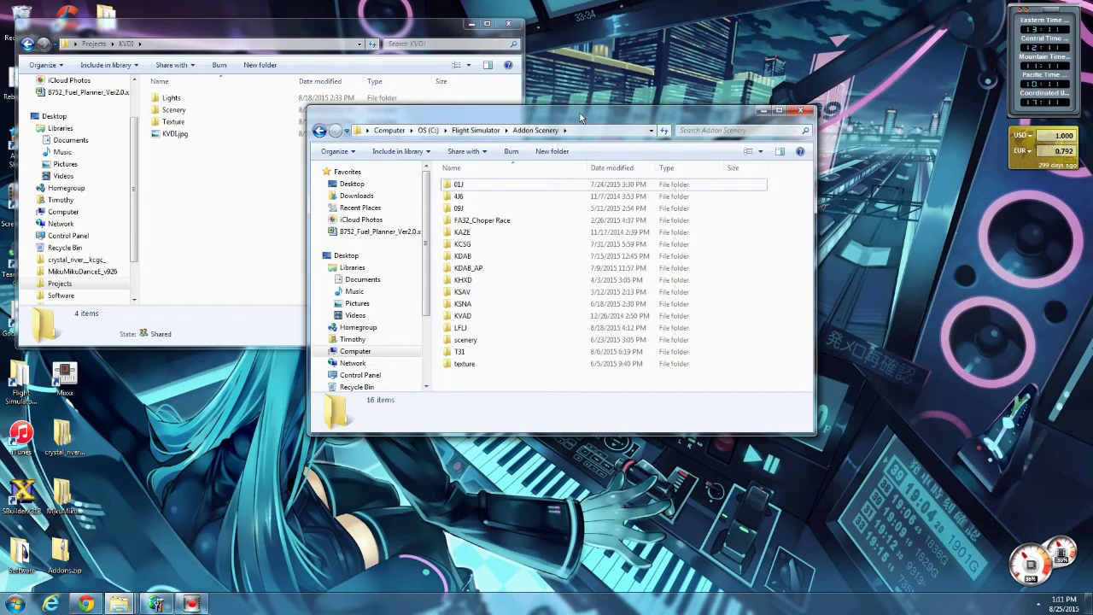
drag(580, 117, 740, 60)
Return to the airport editor and dismiss the File menu without choosing a command
click(156, 604)
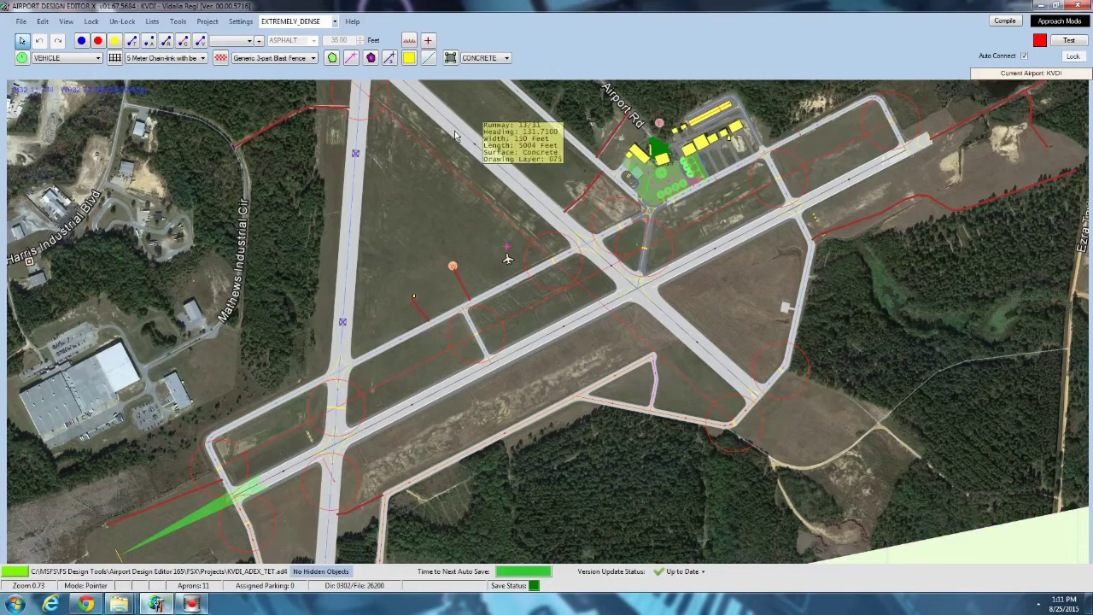
click(21, 22)
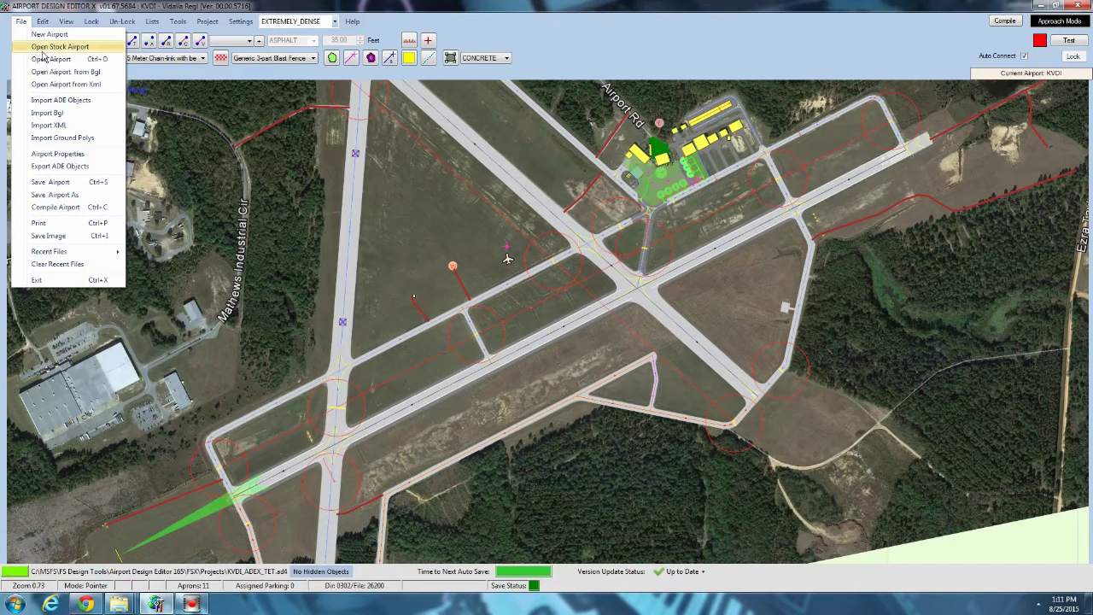
click(525, 264)
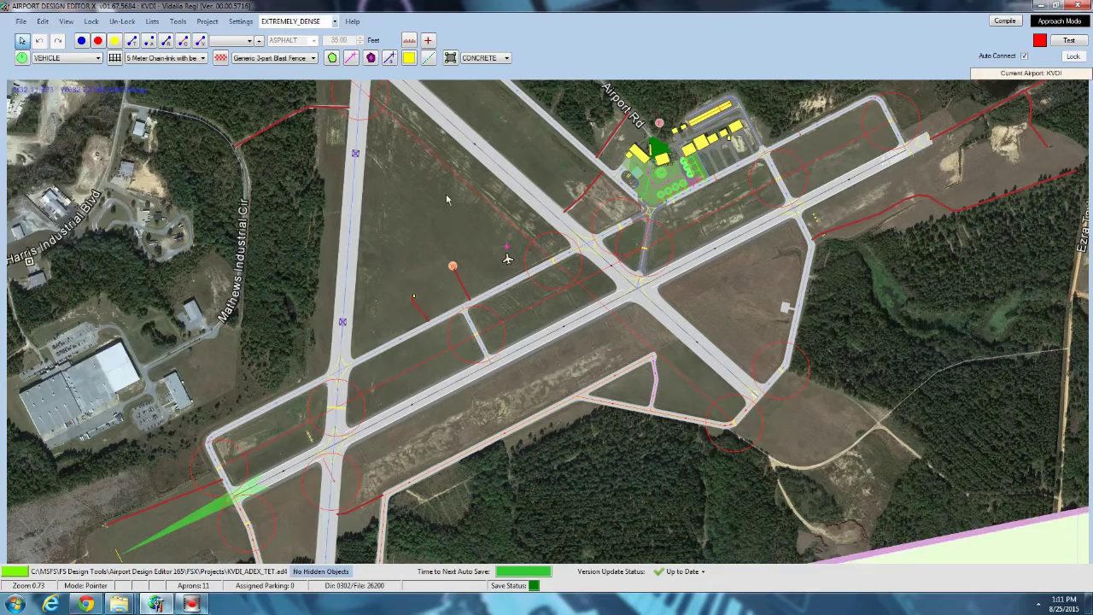
Zoom and pan the map until the terminal buildings and apron fill the view
scroll(424, 315, down, 3)
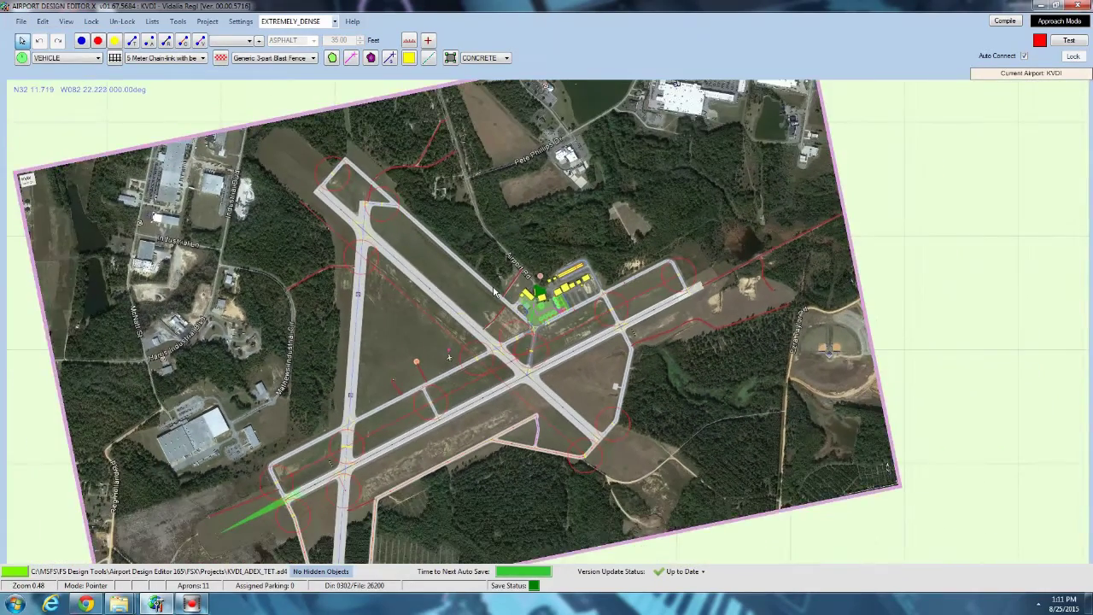
scroll(496, 293, up, 4)
scroll(495, 293, up, 1)
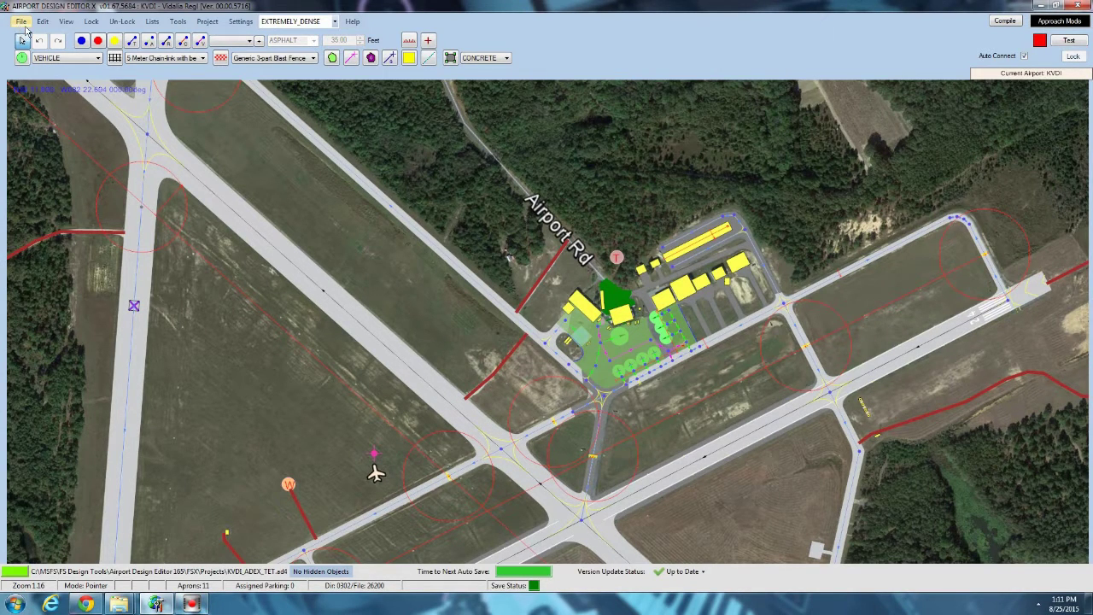
scroll(445, 159, down, 2)
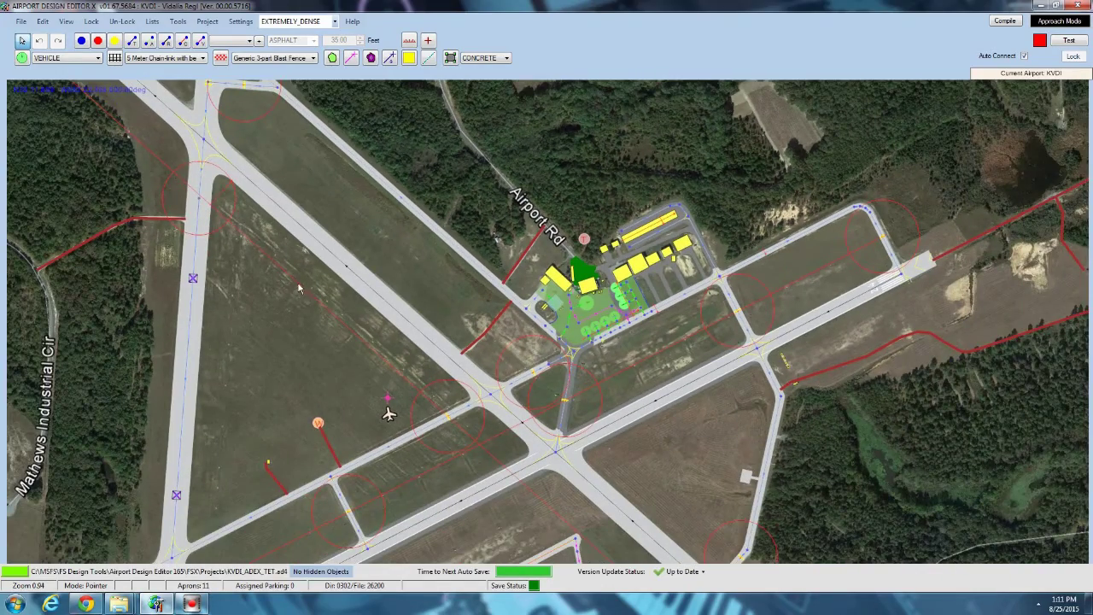
scroll(535, 400, up, 3)
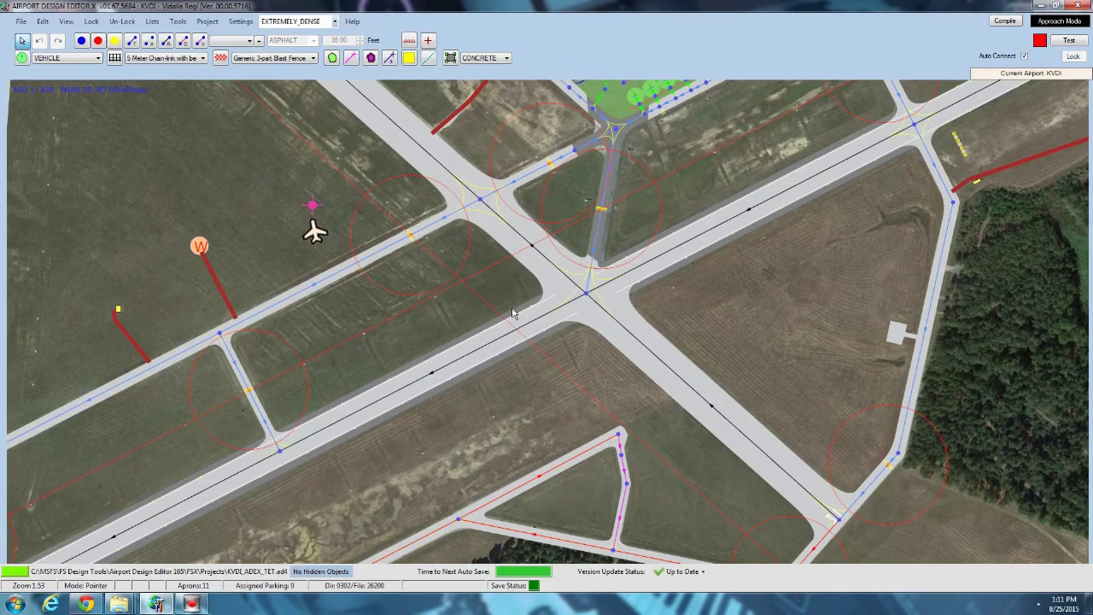
drag(730, 323, 375, 427)
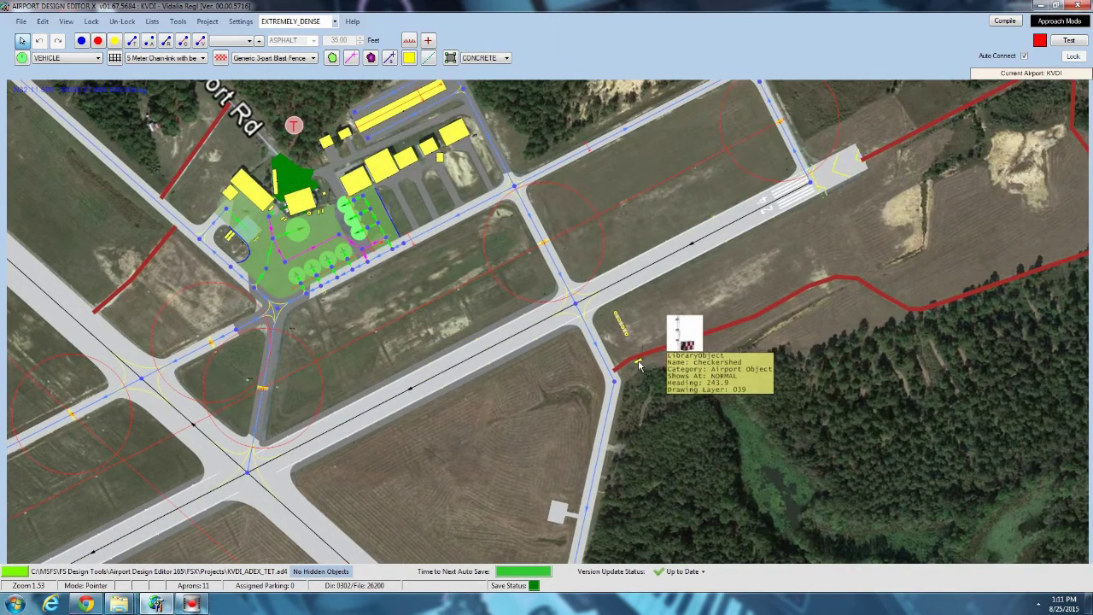
scroll(642, 368, up, 2)
scroll(427, 253, down, 1)
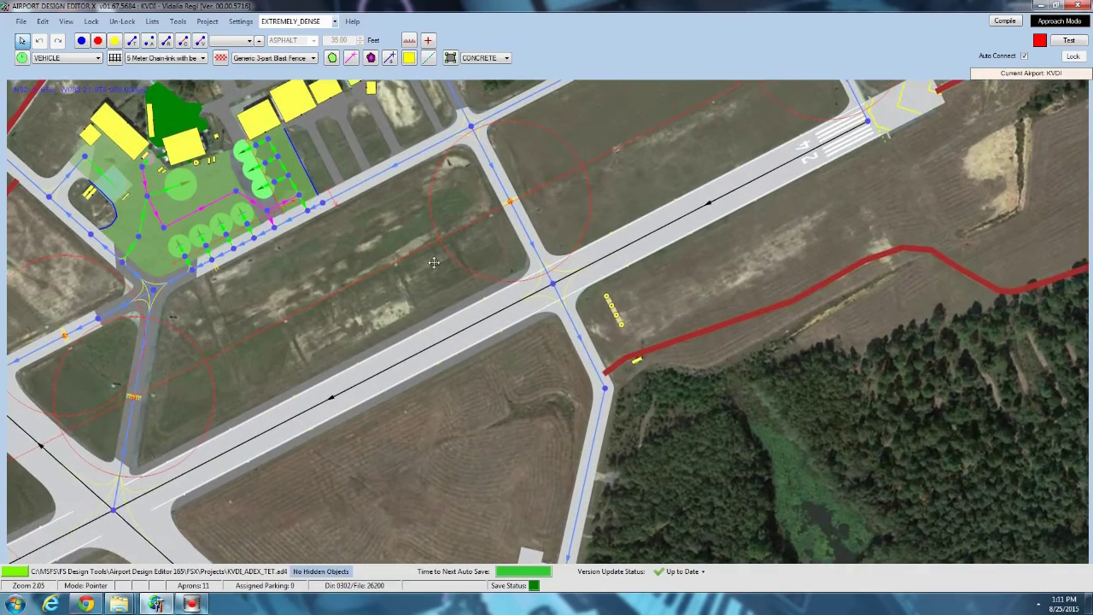
scroll(354, 224, up, 3)
scroll(354, 225, up, 1)
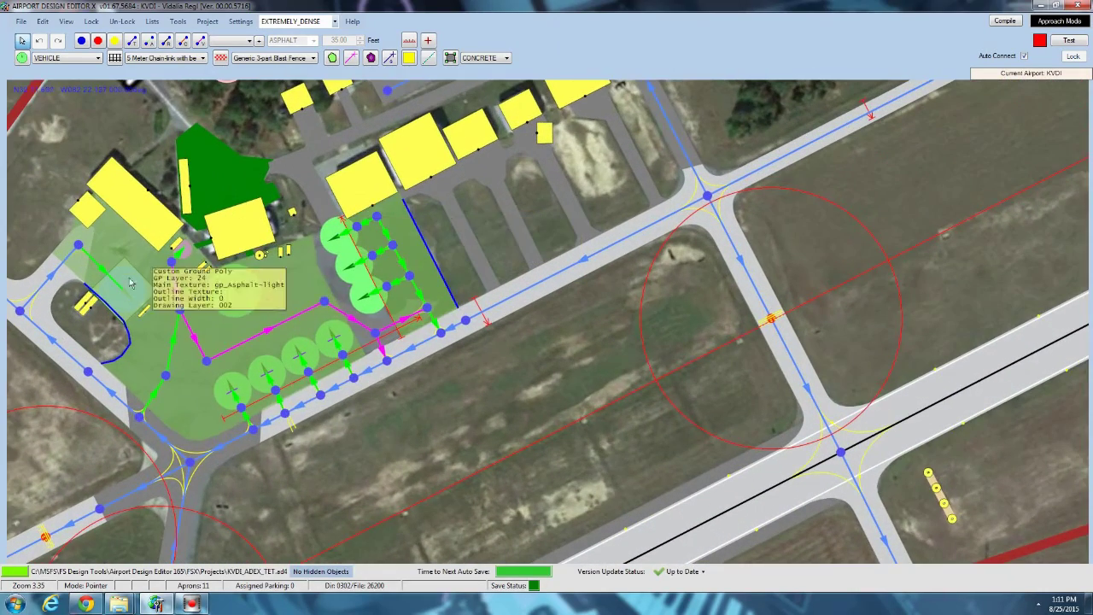
Save the KVDI airport, then choose Compile Airport to show the Compile Options dialog
click(21, 21)
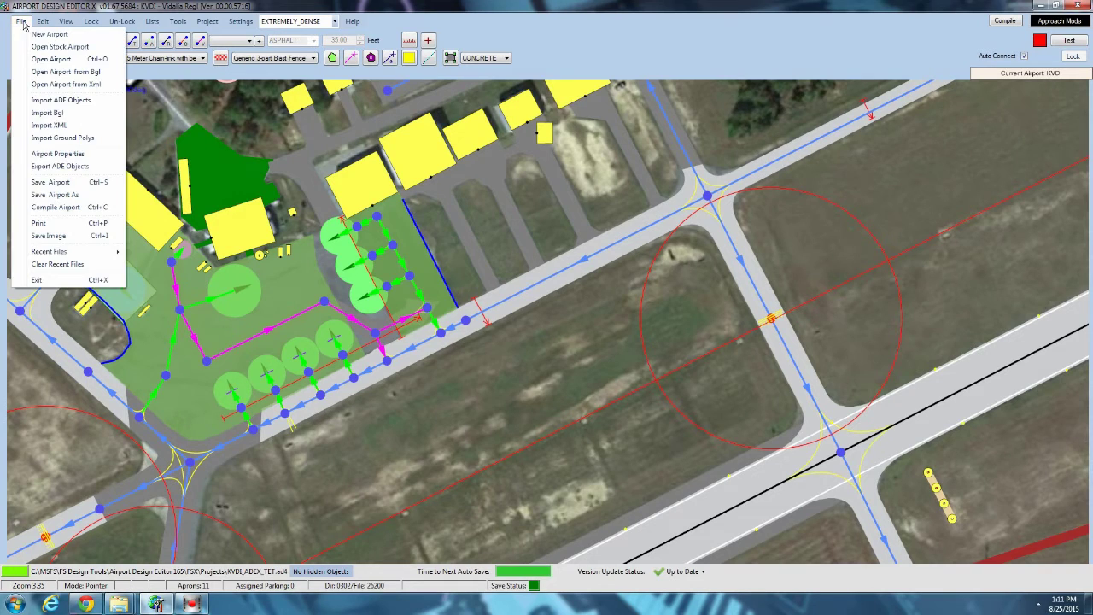
click(52, 182)
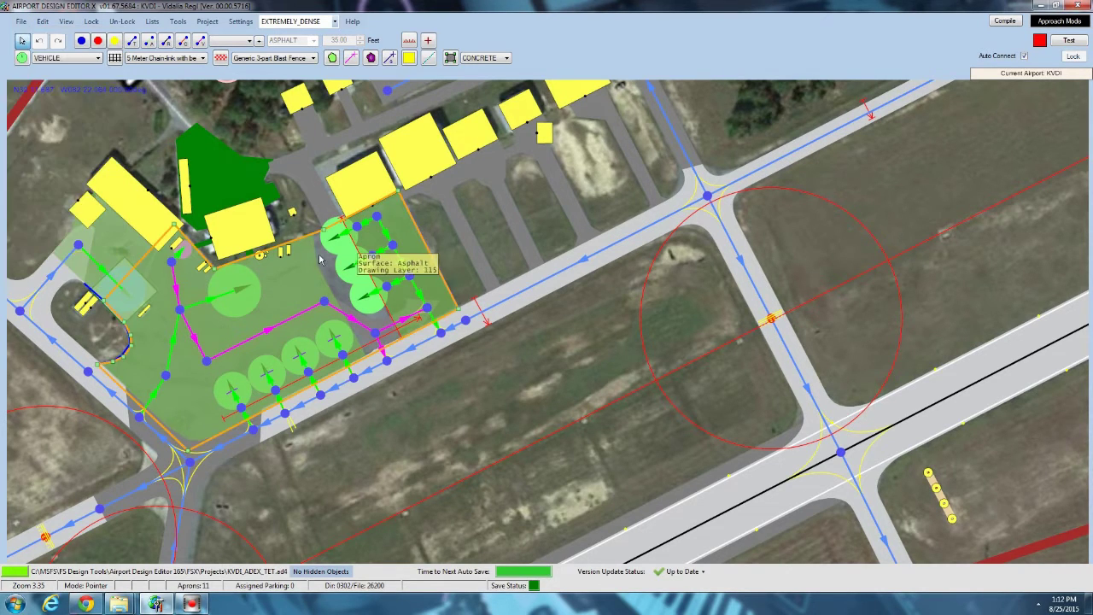
click(22, 20)
click(25, 21)
click(26, 22)
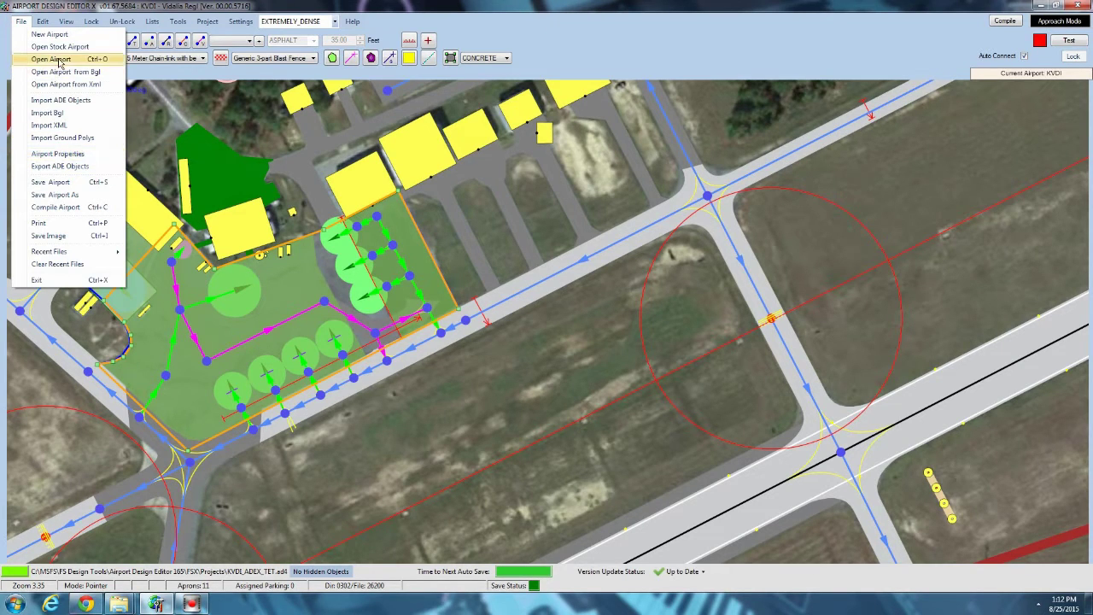
click(55, 206)
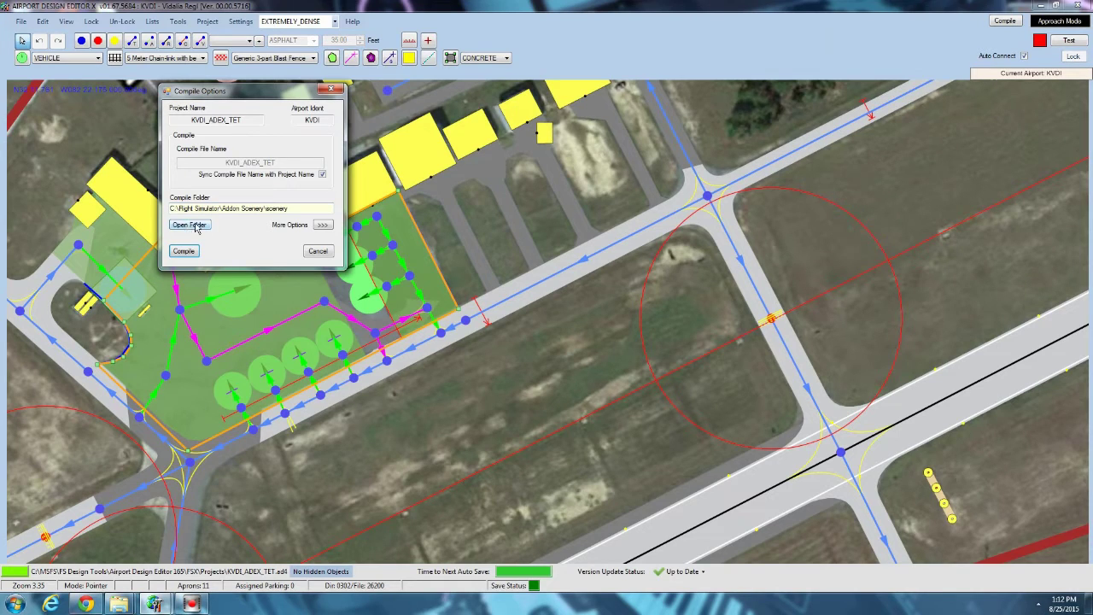
Set the compile output folder to the Desktop
click(324, 224)
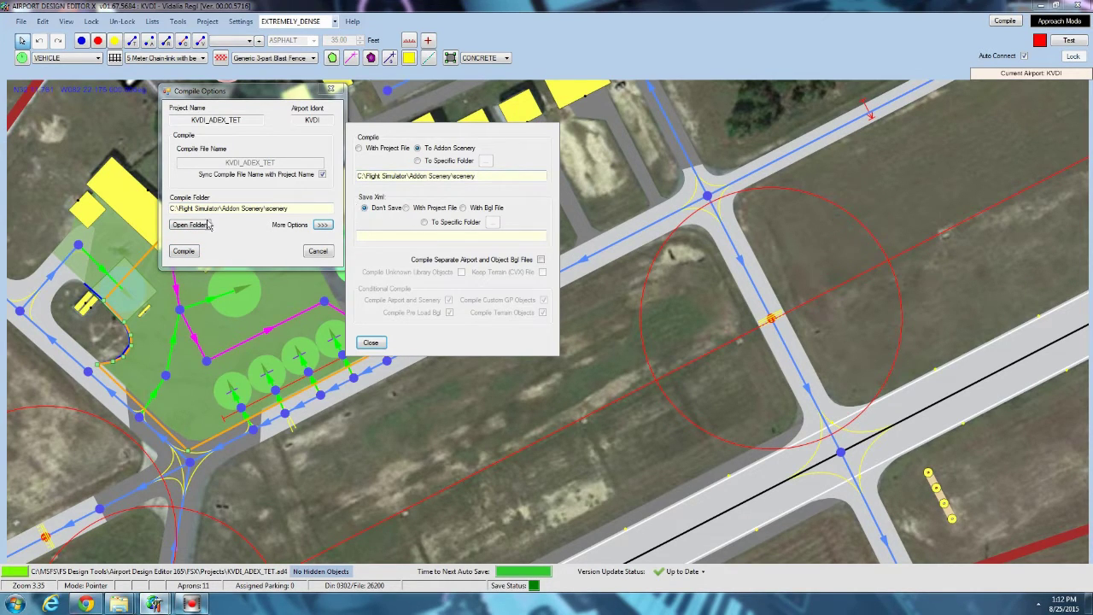
click(371, 342)
click(192, 225)
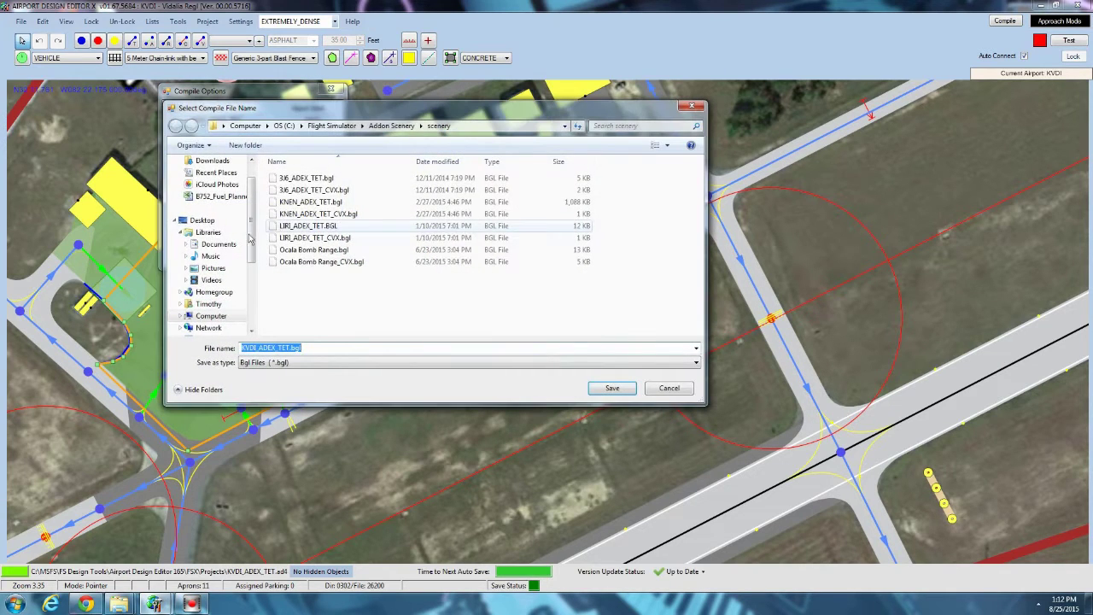
click(203, 220)
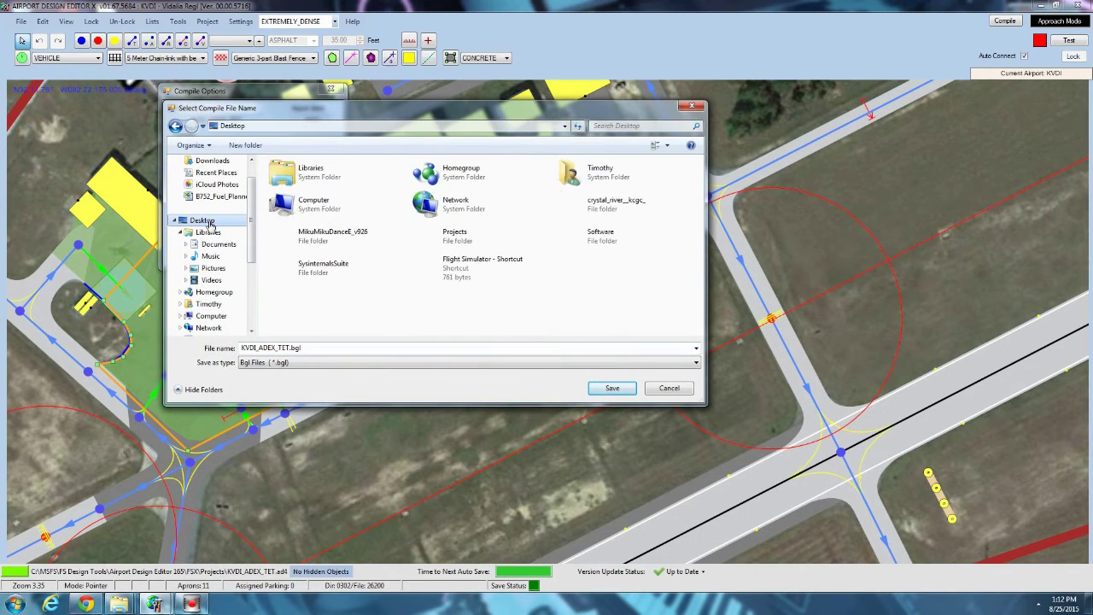
click(615, 388)
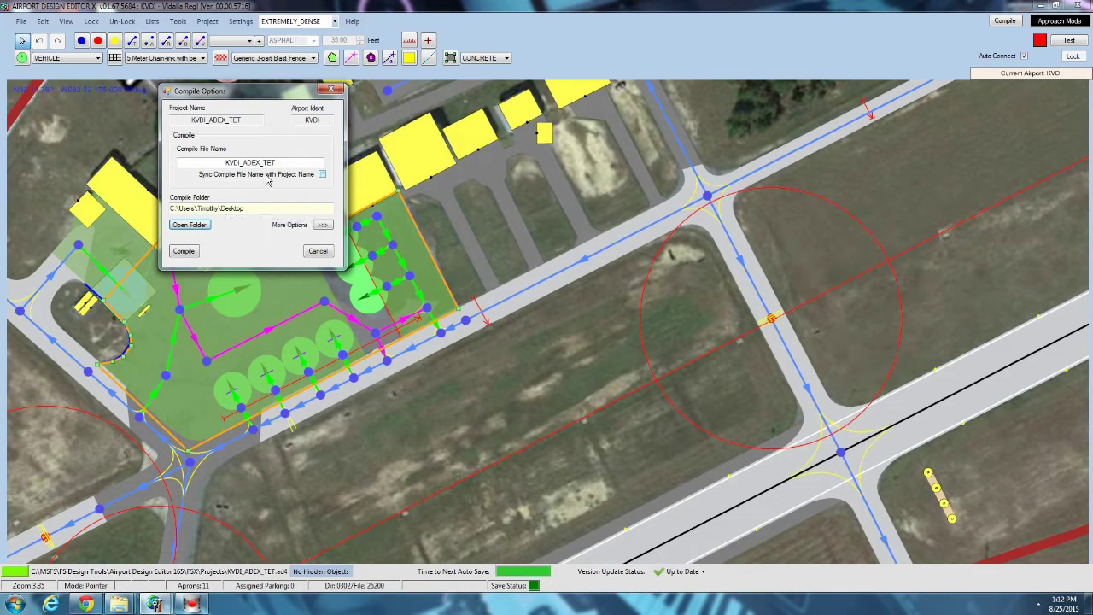
Toggle Sync Compile File Name on and back off, then review More Options
click(322, 176)
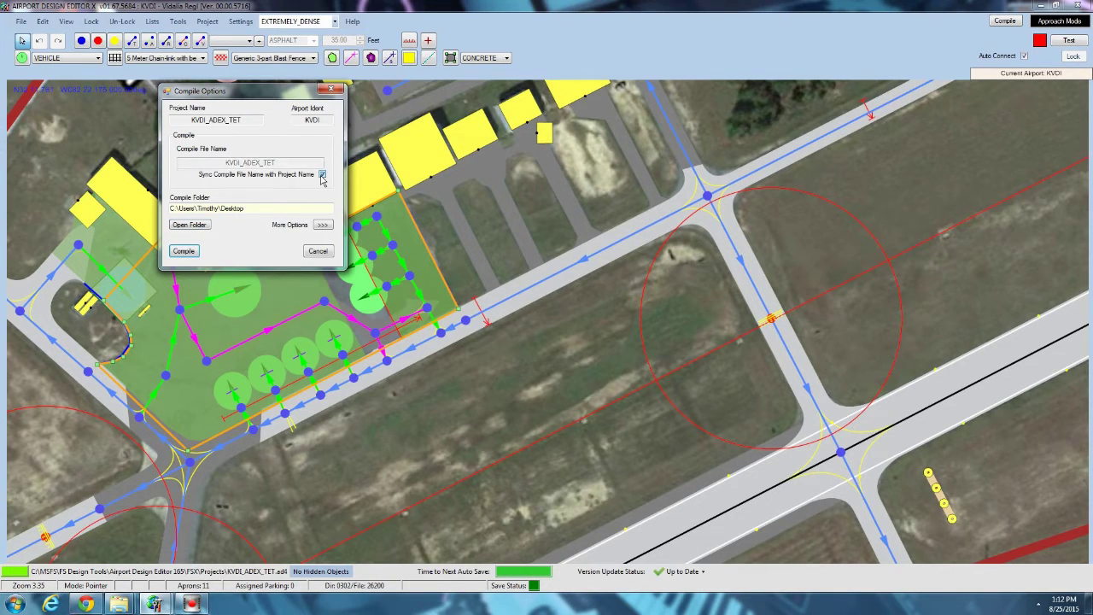
click(322, 175)
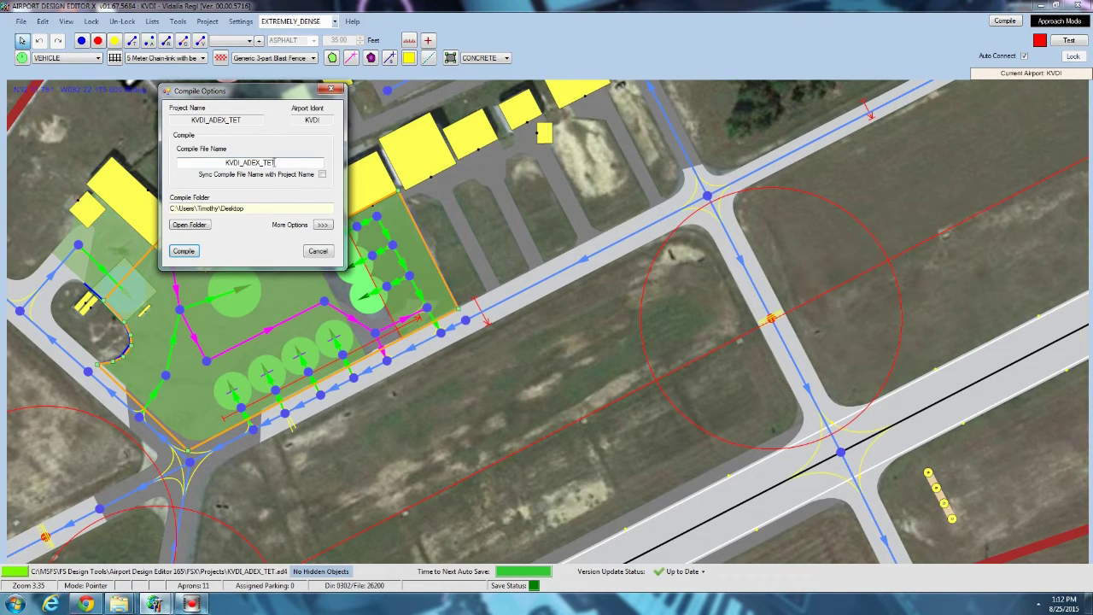
click(322, 225)
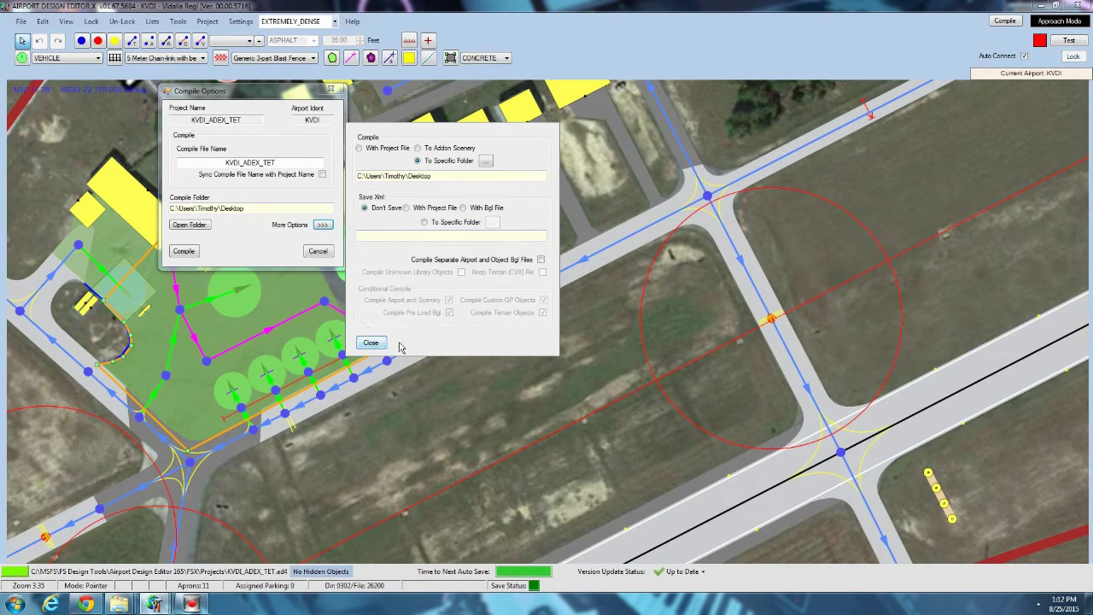
click(370, 343)
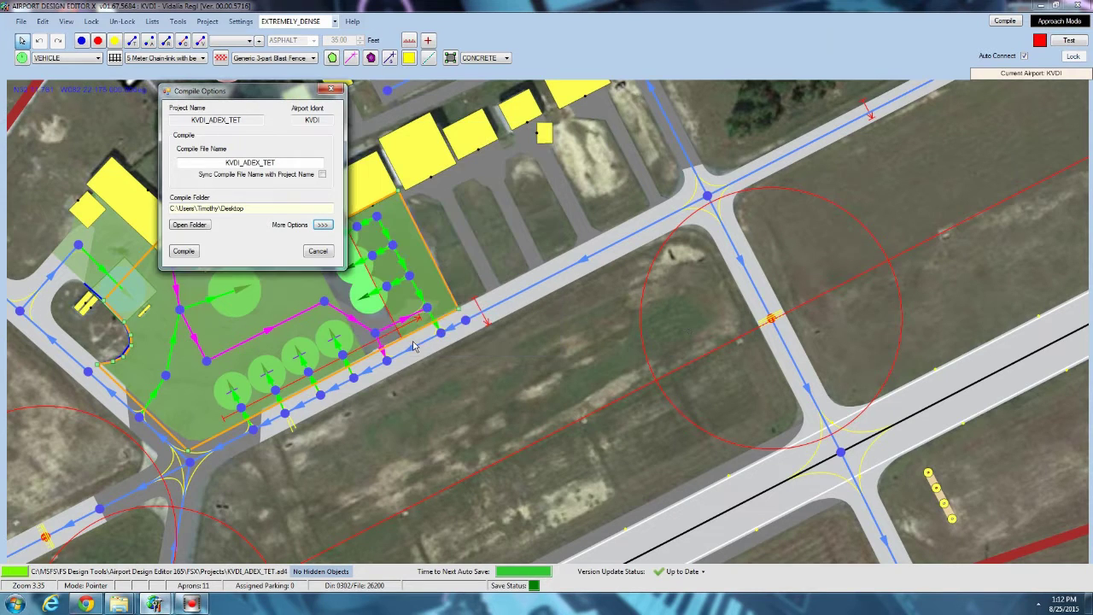
Close Compile Options and add a jetway at the ramp parking area
click(316, 254)
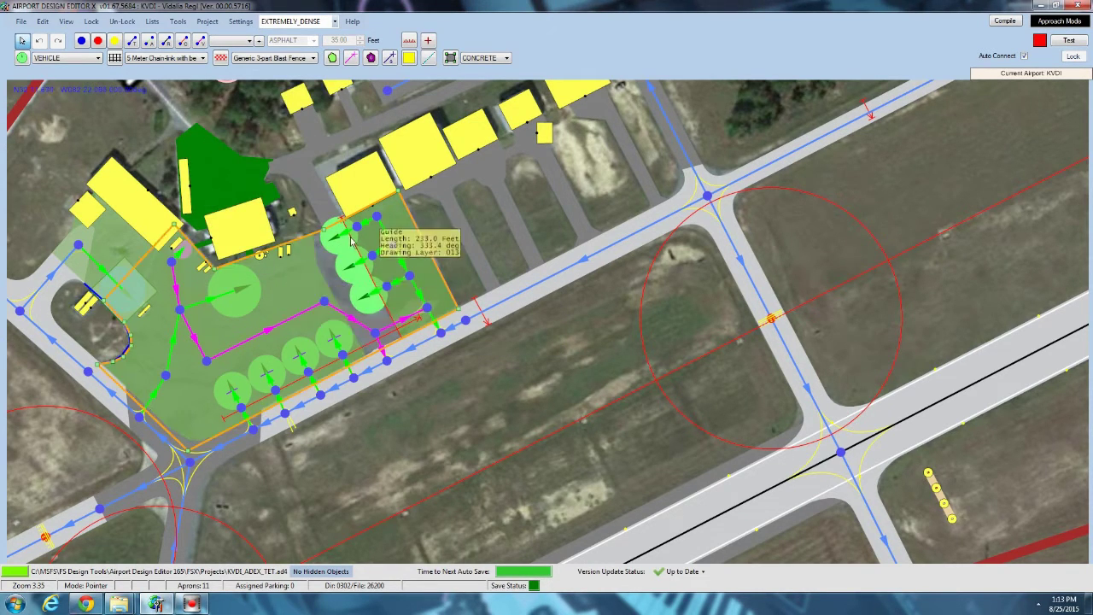
right_click(344, 244)
mouse_move(460, 297)
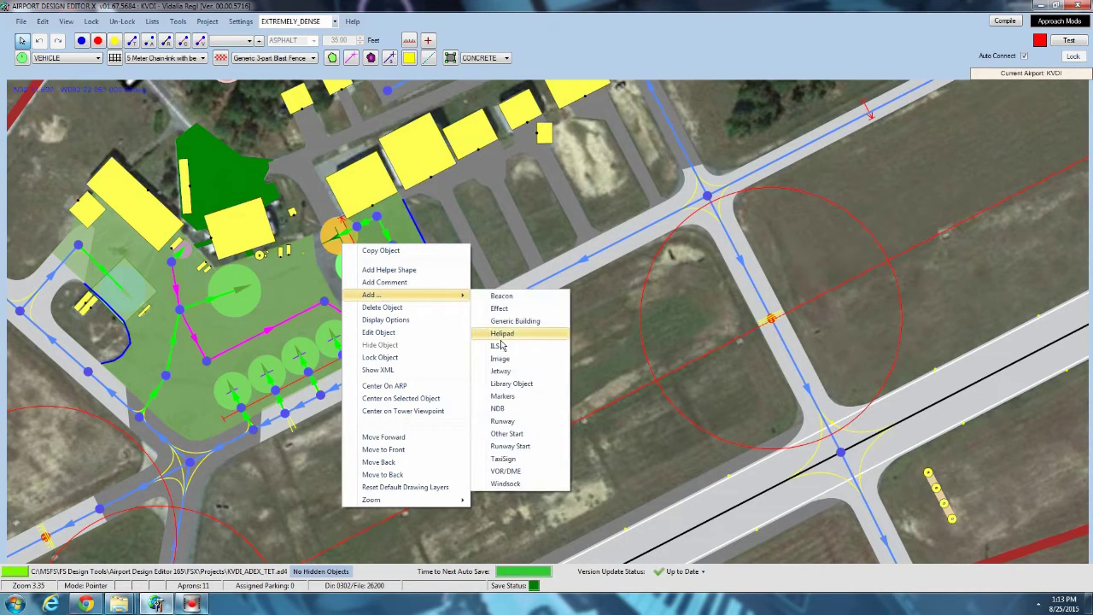
click(501, 370)
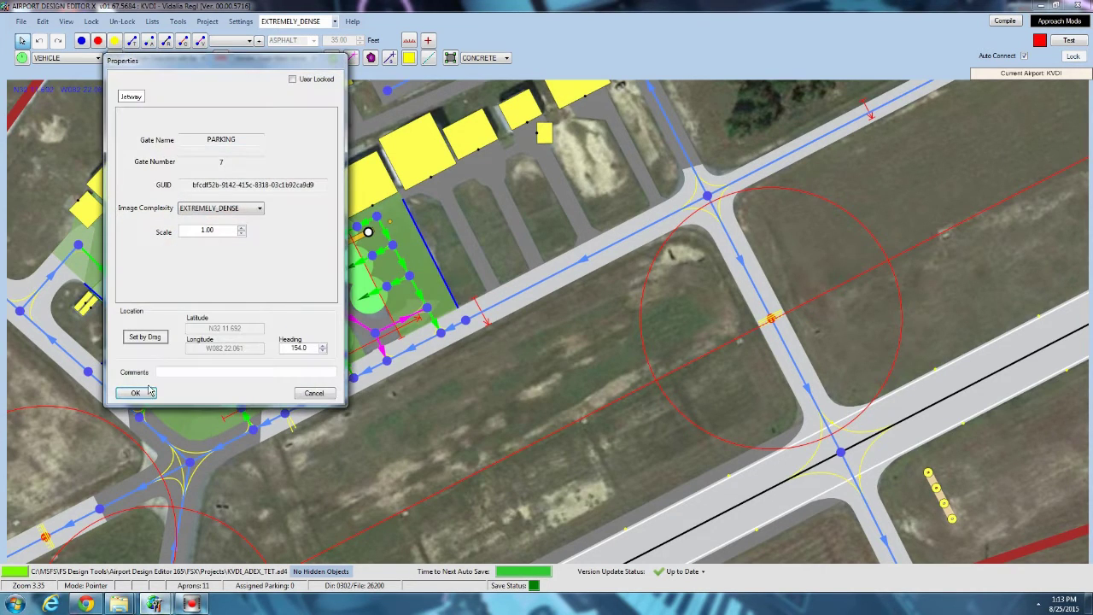
click(135, 392)
Move the jetway down-left beside parking 7 and review its properties
scroll(402, 226, up, 6)
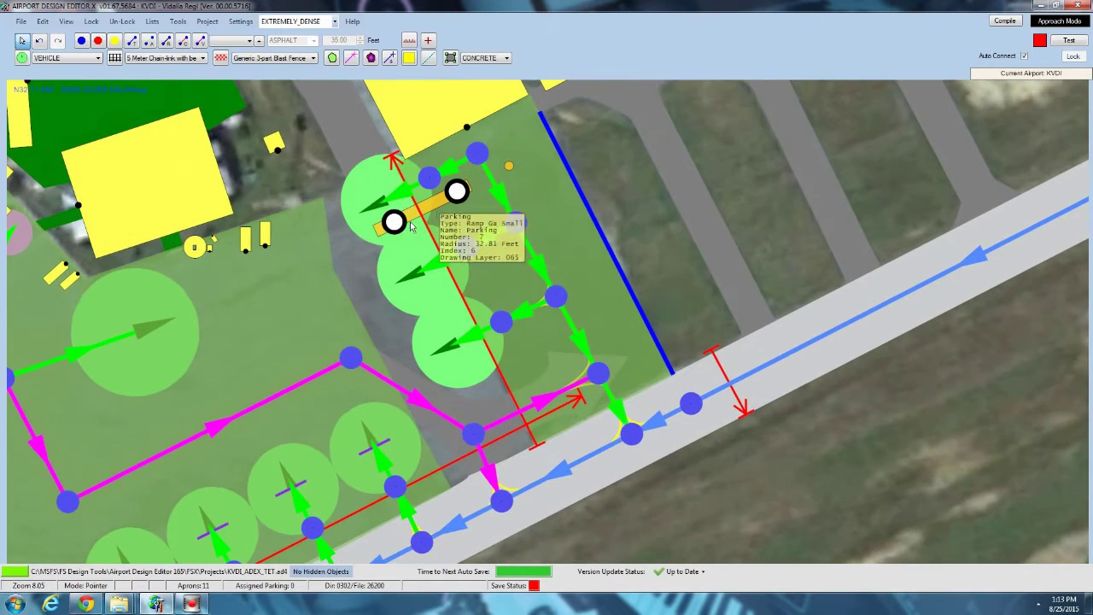
drag(410, 226, 325, 277)
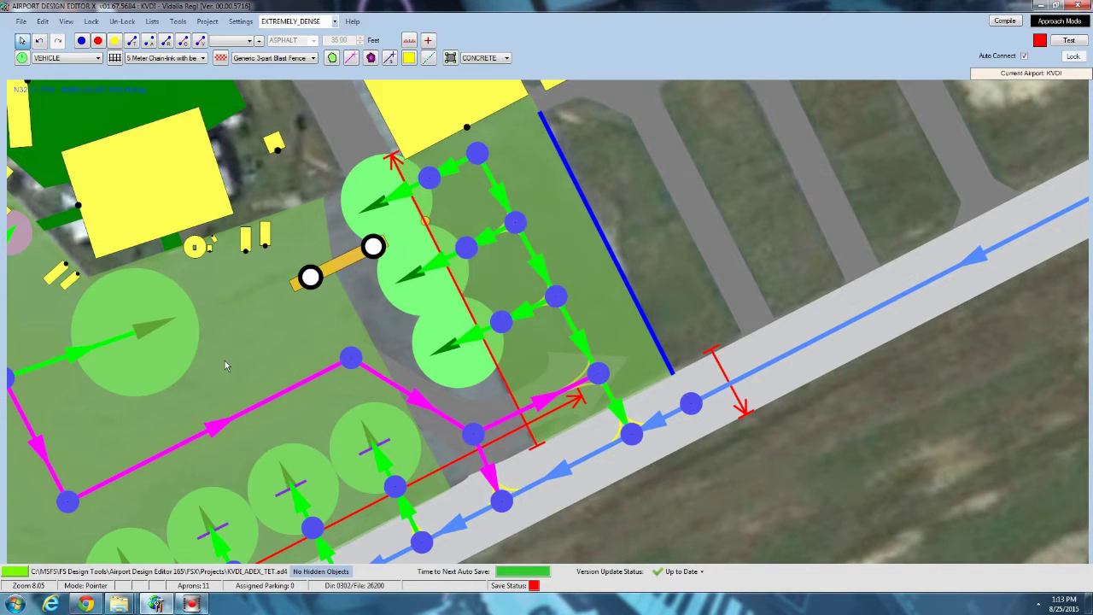
double_click(354, 261)
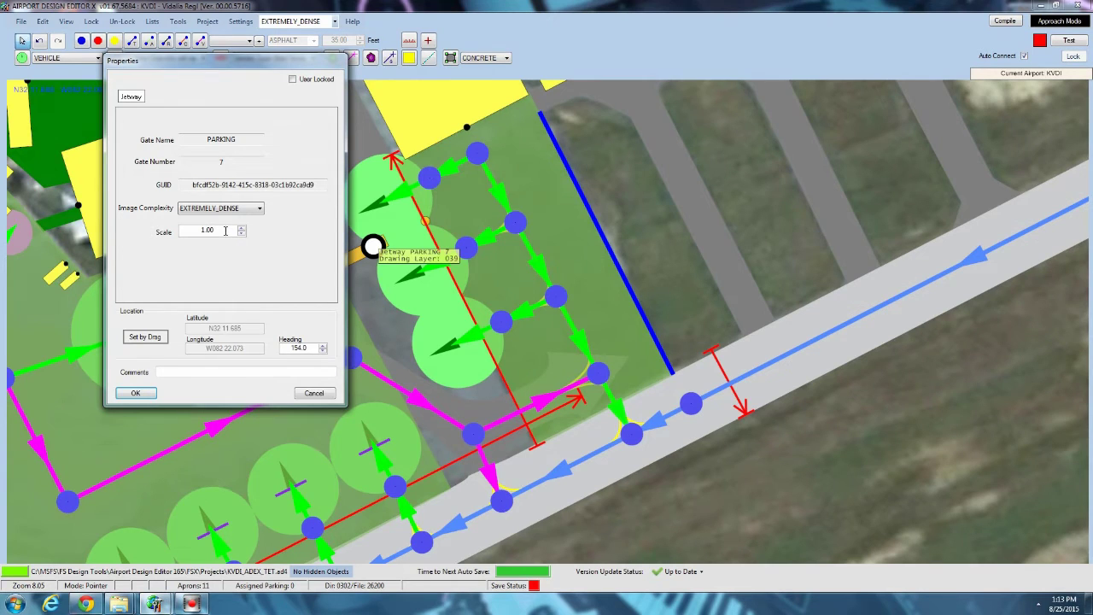
click(325, 397)
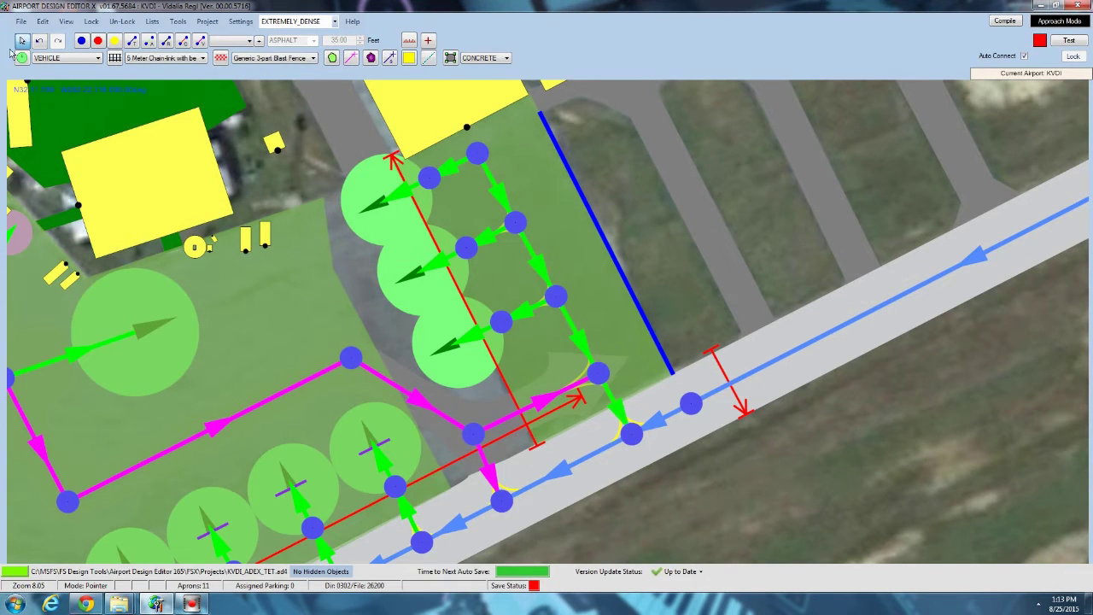
Reopen Compile Options and uncheck Compile Separate Airport and Object Bgl Files
click(21, 22)
click(64, 206)
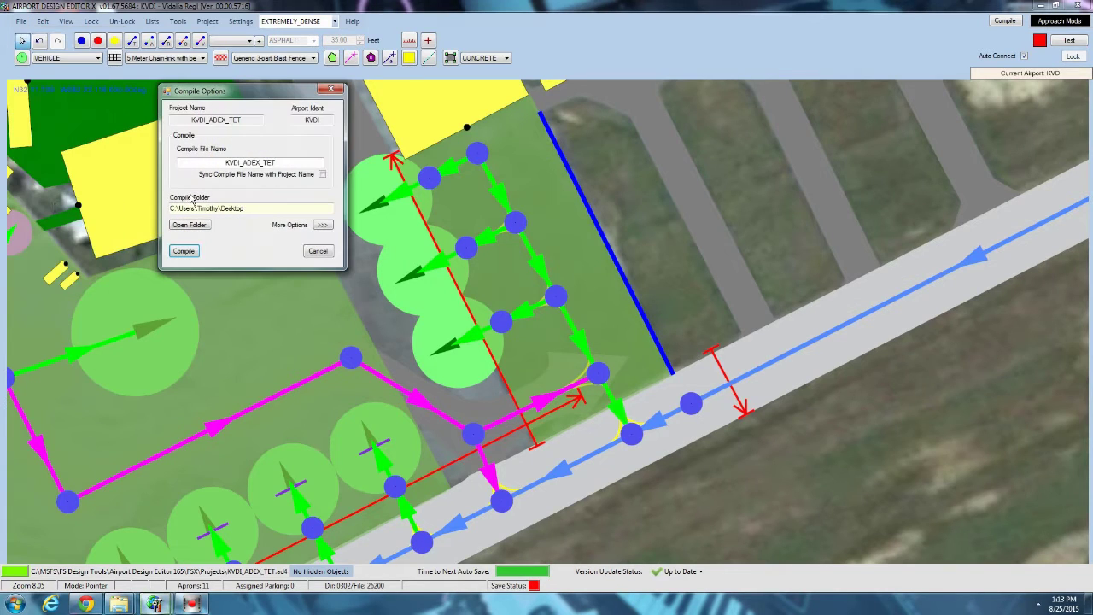
click(330, 225)
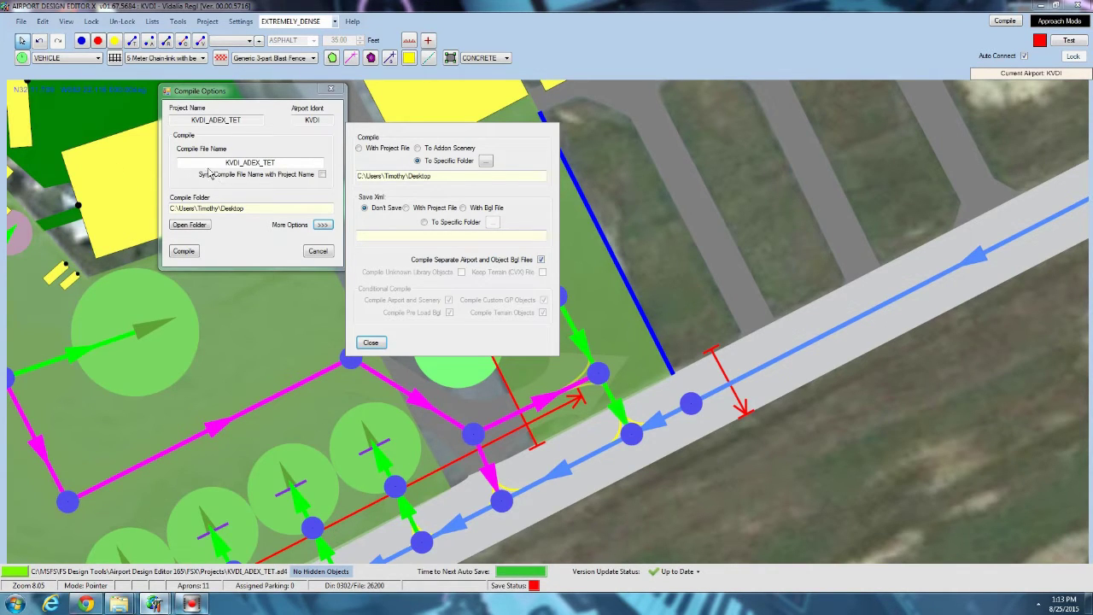
click(541, 261)
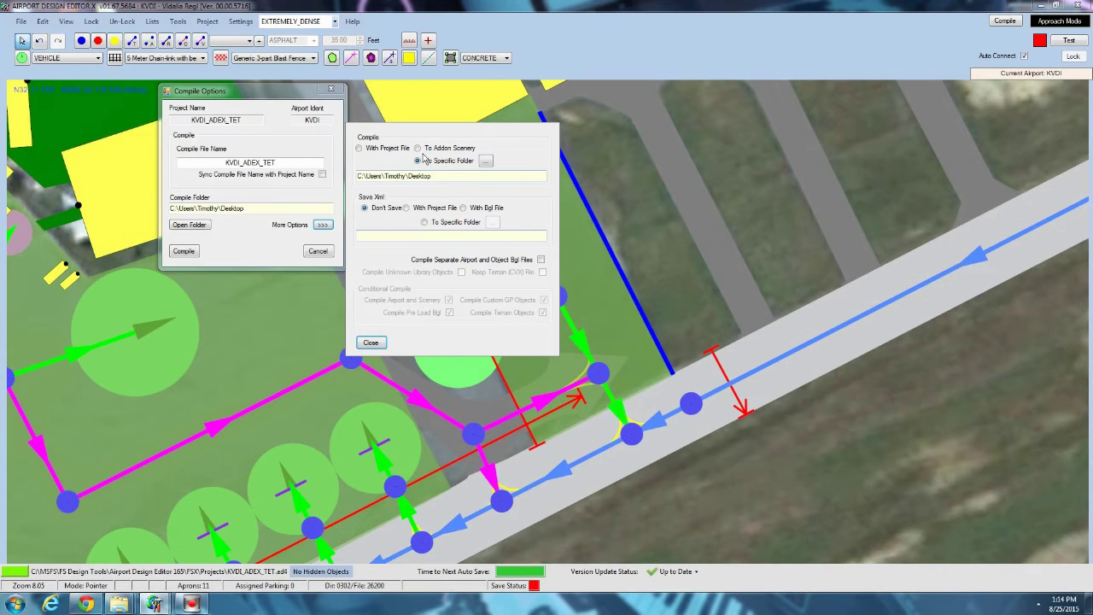
click(370, 342)
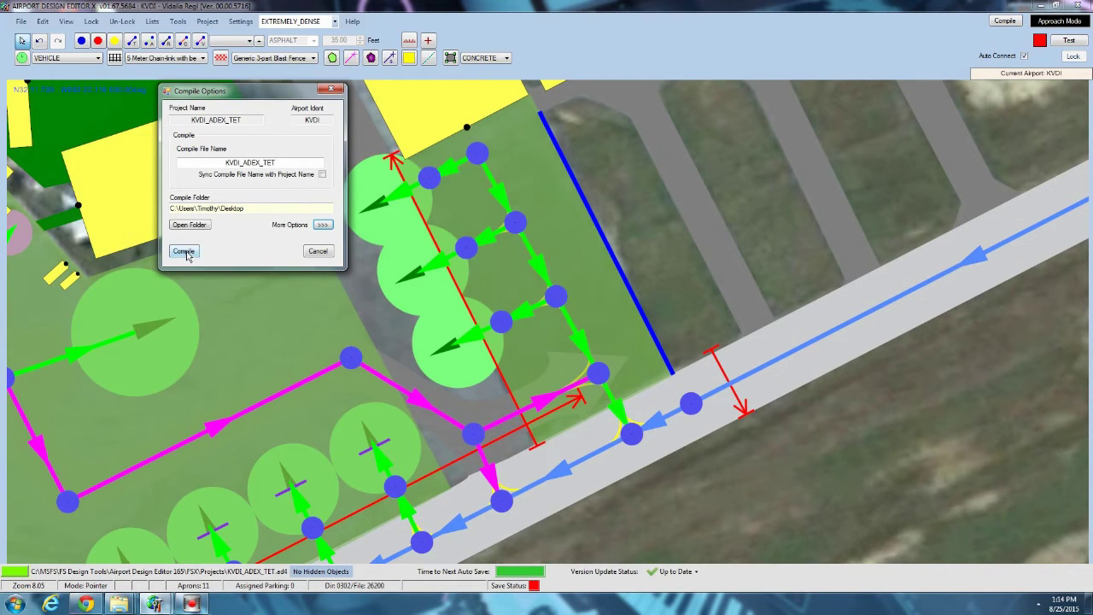
Compile the airport and answer Yes to edit the flagged ground poly
click(185, 252)
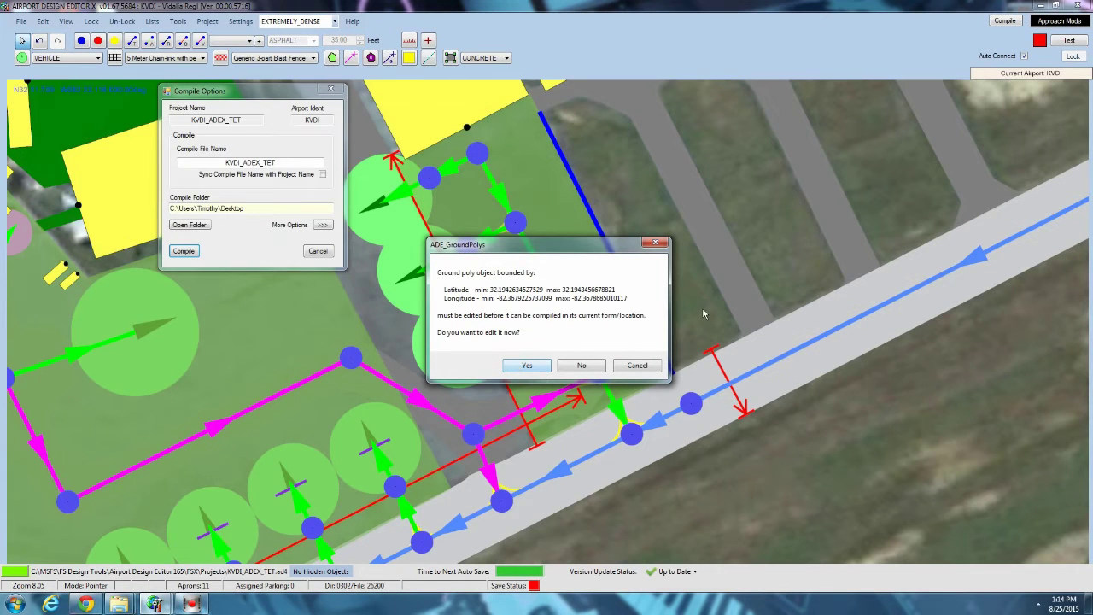
click(525, 365)
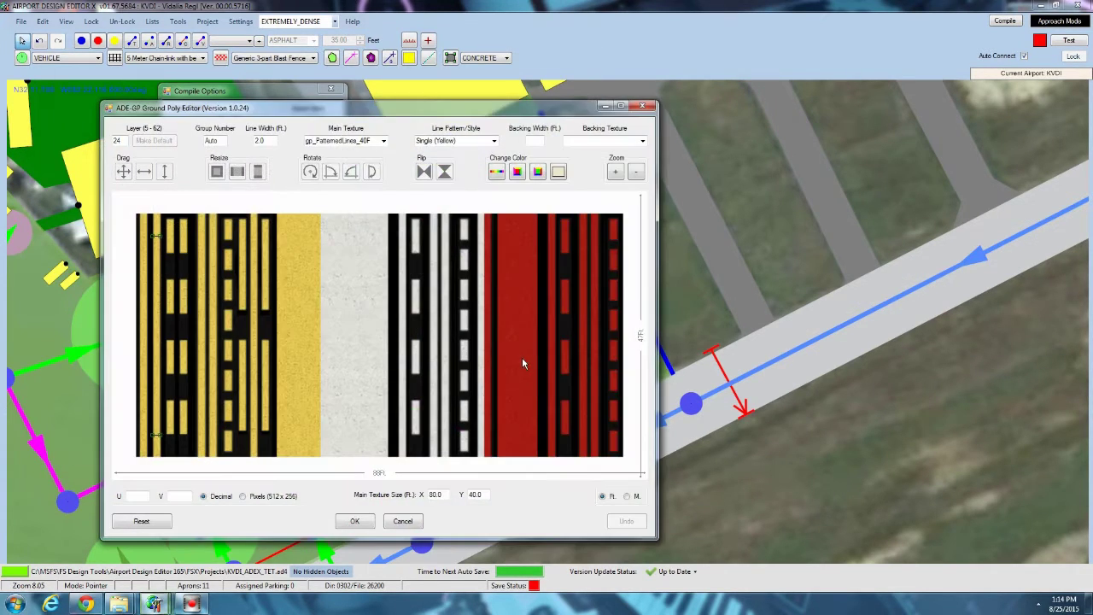
Accept the ground poly and compile with Single Ref. Point, ARP Elevation and Full Visibility
click(355, 521)
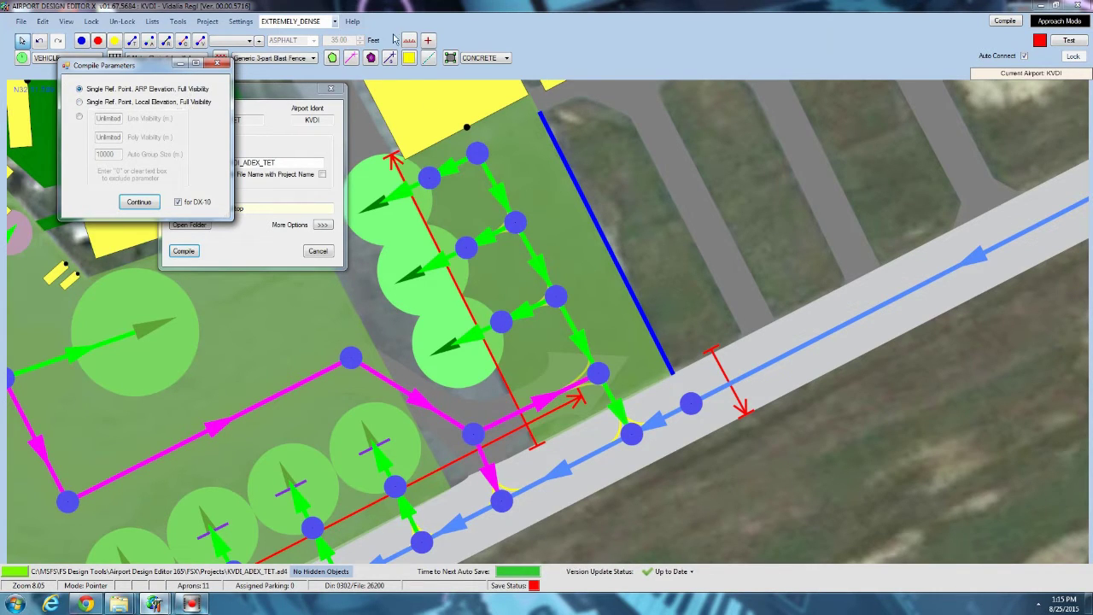
click(80, 117)
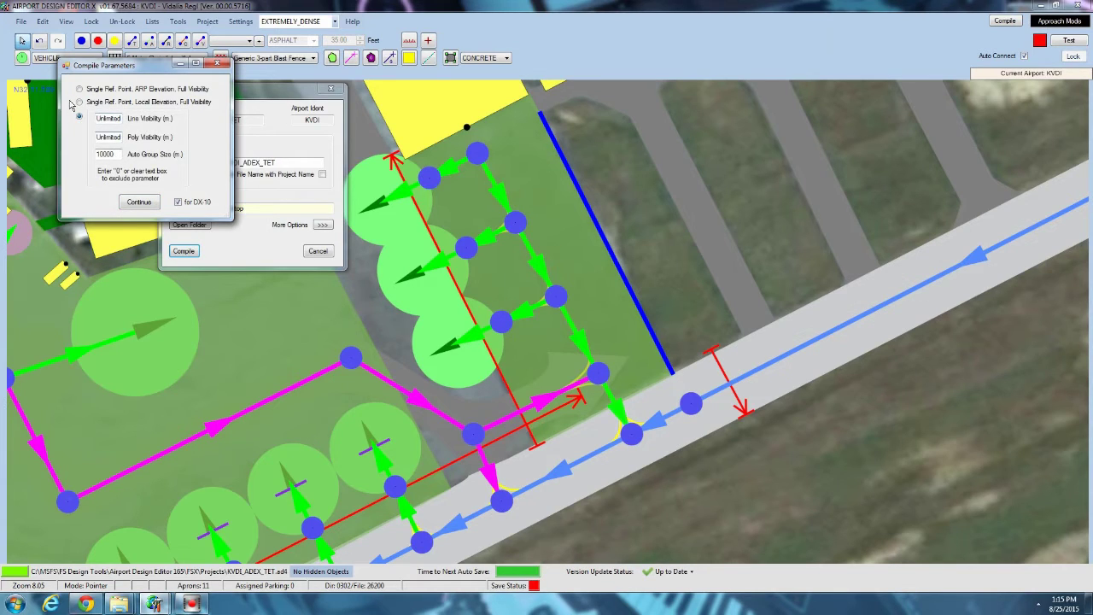
click(79, 89)
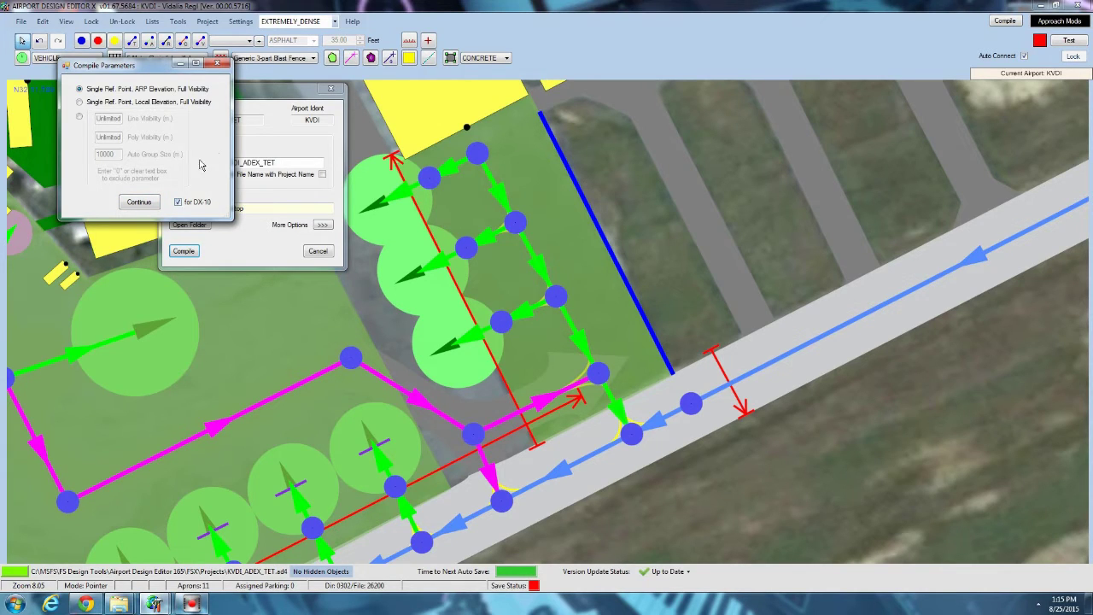
click(139, 203)
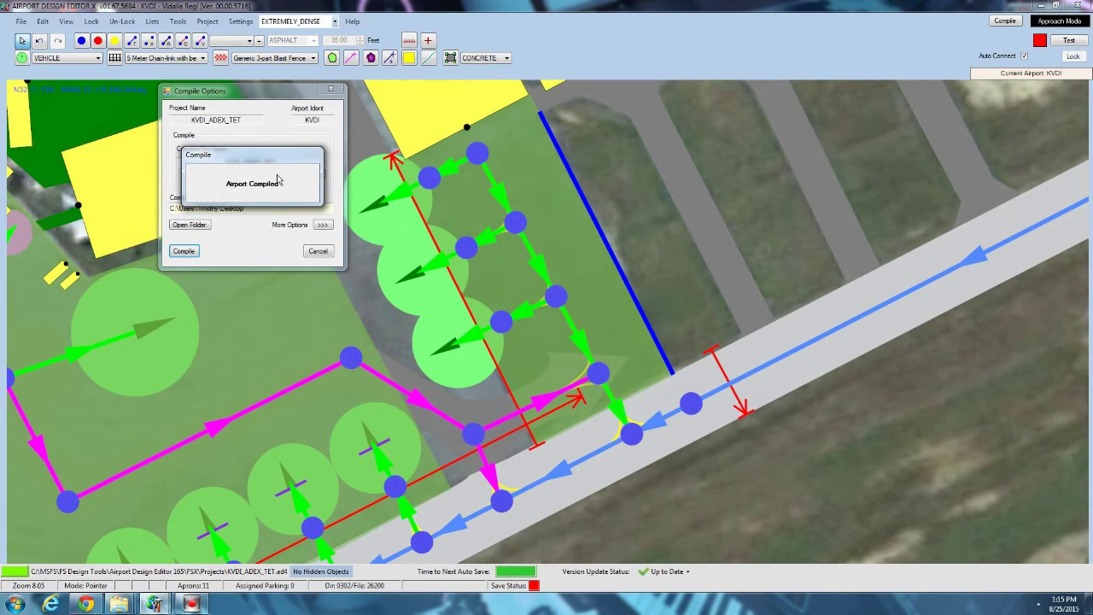
Minimize the editor and copy the three KVDI_ADEX files from the desktop
click(1042, 6)
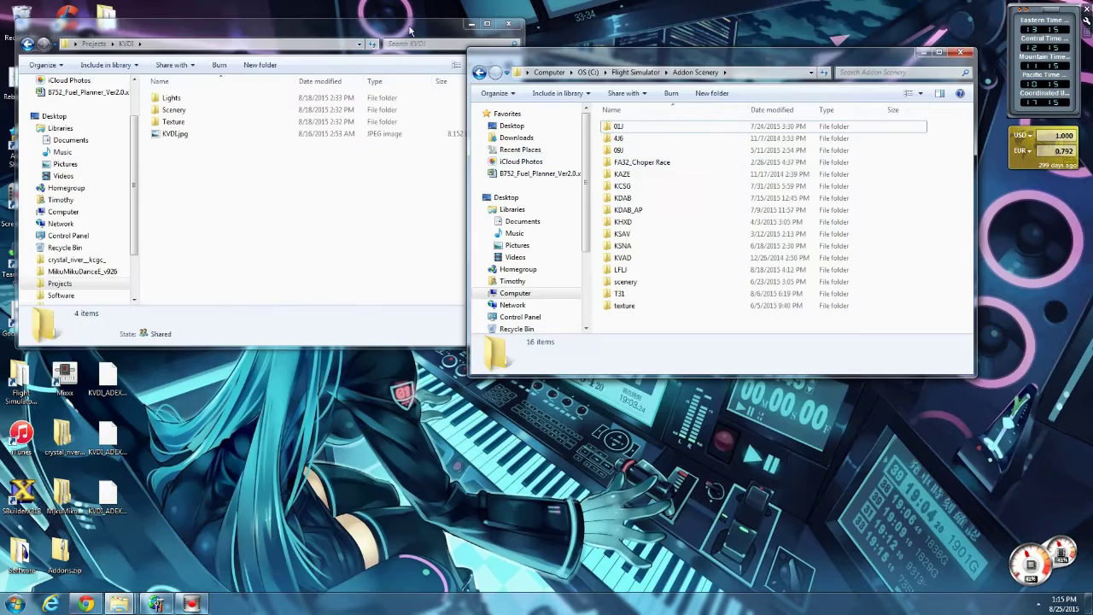
drag(326, 19, 559, 49)
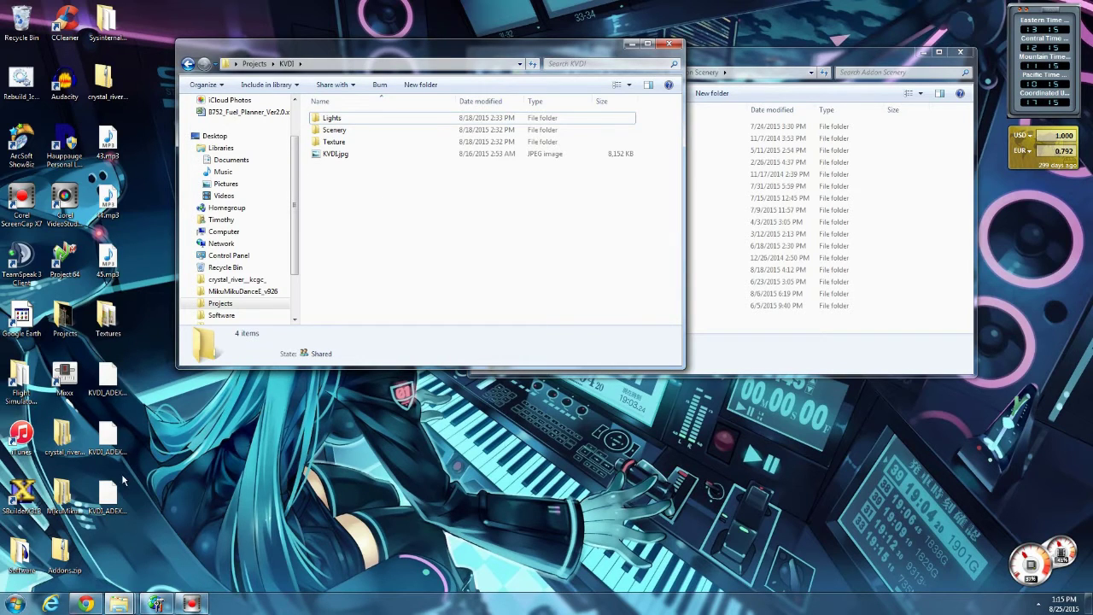
click(126, 508)
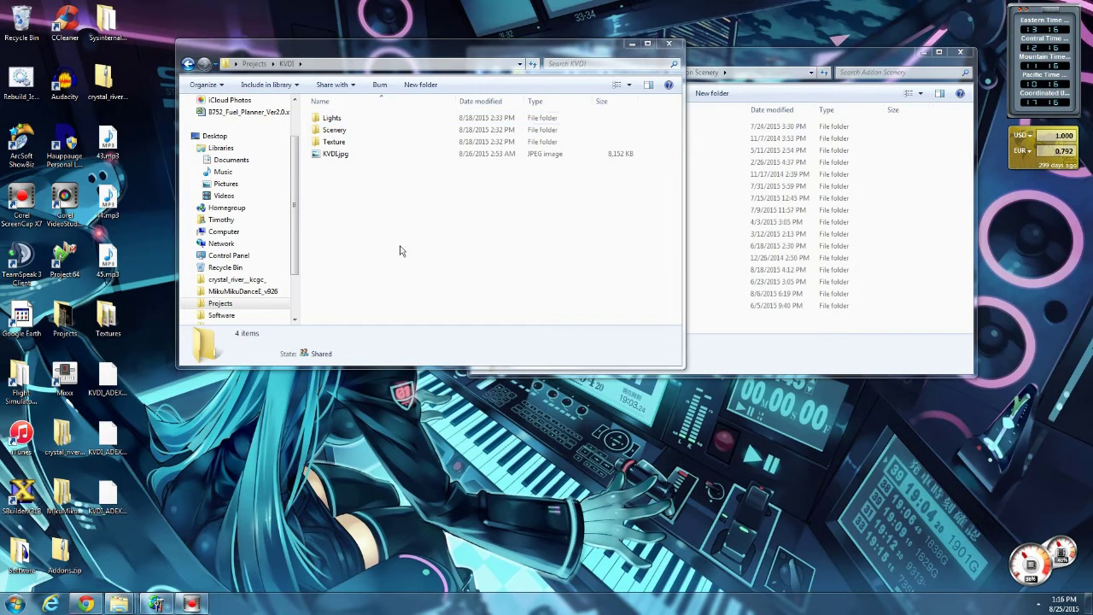
drag(427, 102, 346, 201)
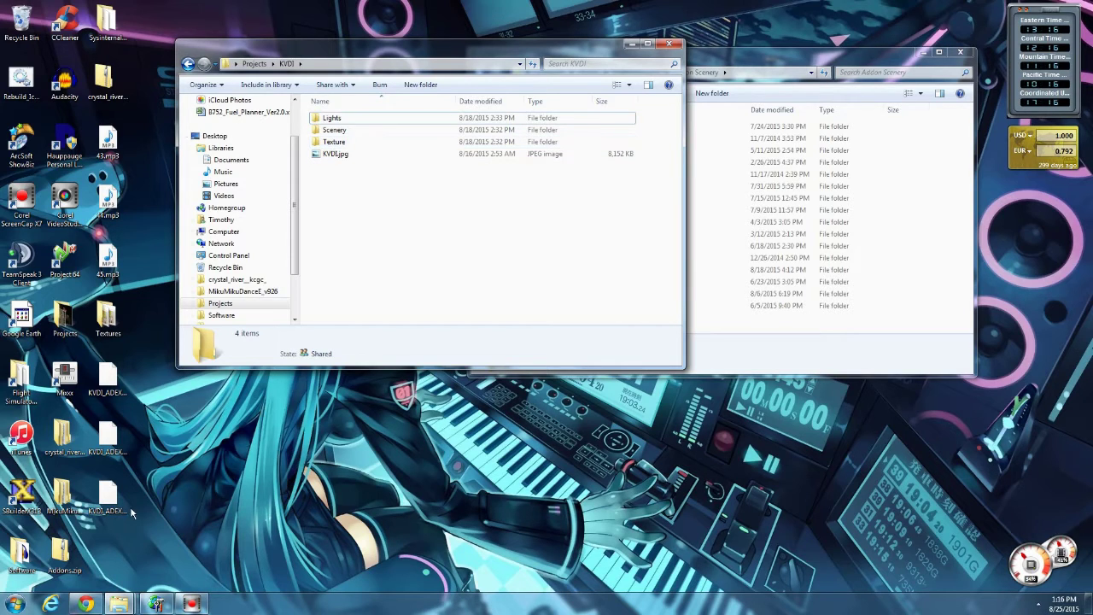
drag(139, 539, 92, 364)
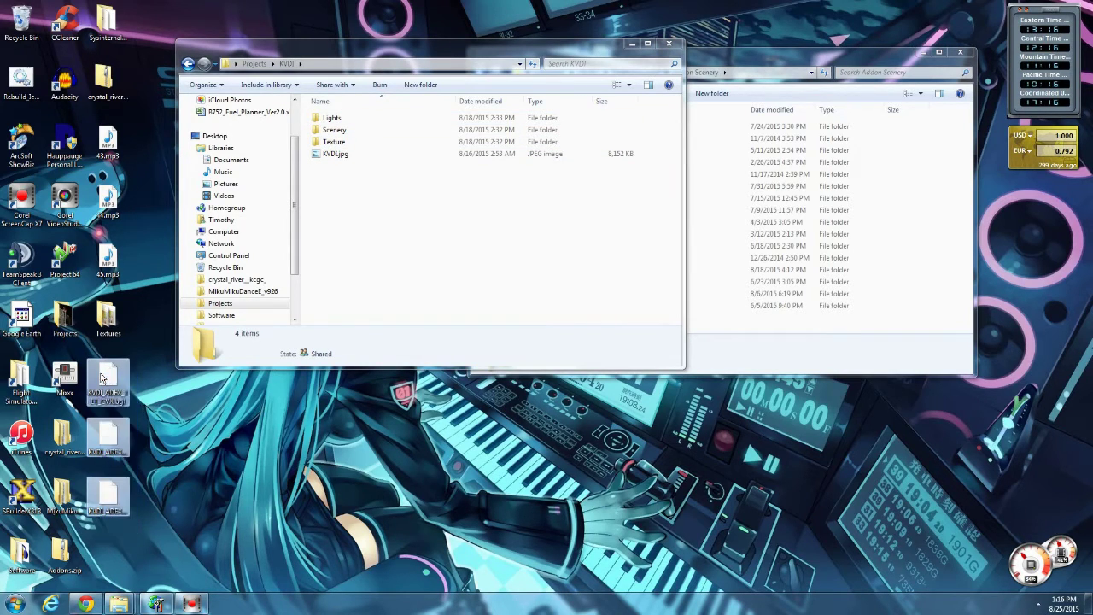
right_click(101, 374)
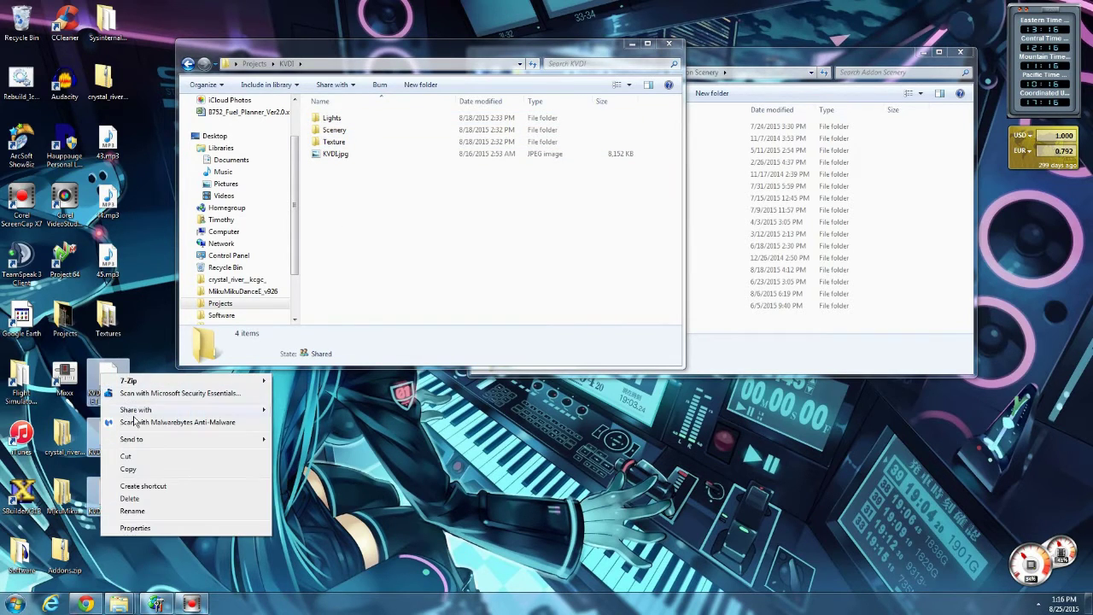
click(130, 469)
Paste the copied files into the KVDI Scenery folder
click(357, 129)
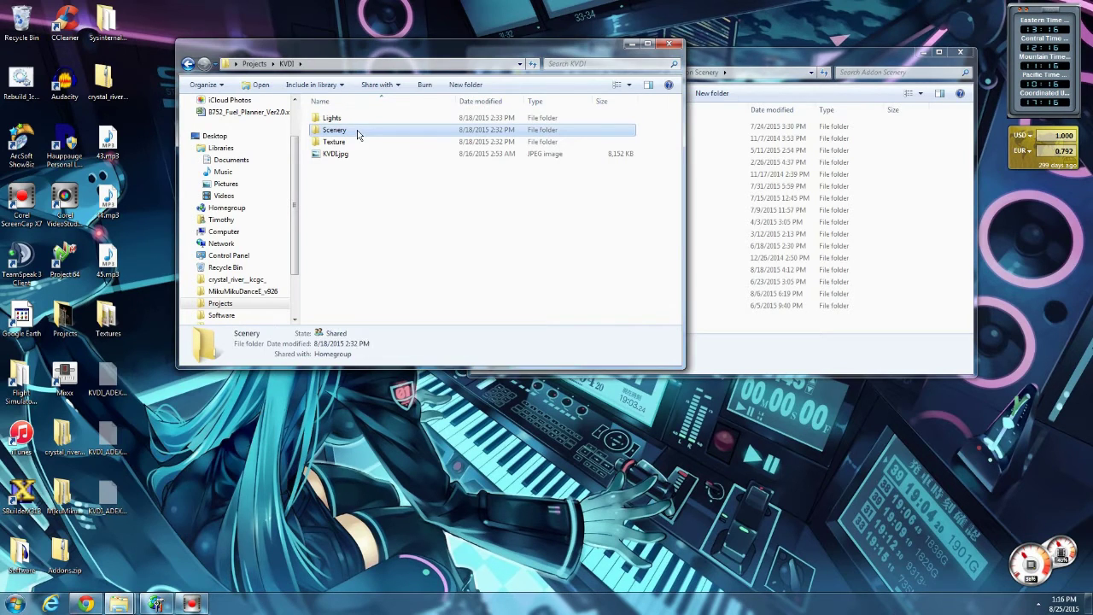
right_click(357, 130)
click(385, 289)
click(120, 321)
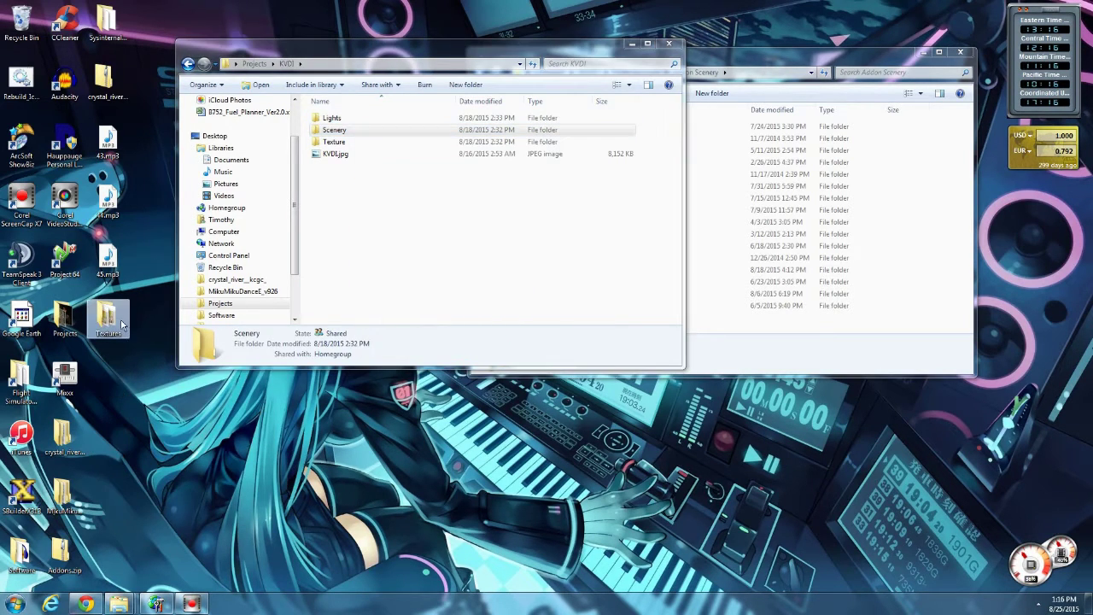
right_click(120, 321)
key(Escape)
Open Scenery to confirm KVDI_ADEX_TET.bgl, KVDI_ADEX_TET_CVX.bgl and KVDI_ADEX_TET_GP.bgl are there
double_click(356, 129)
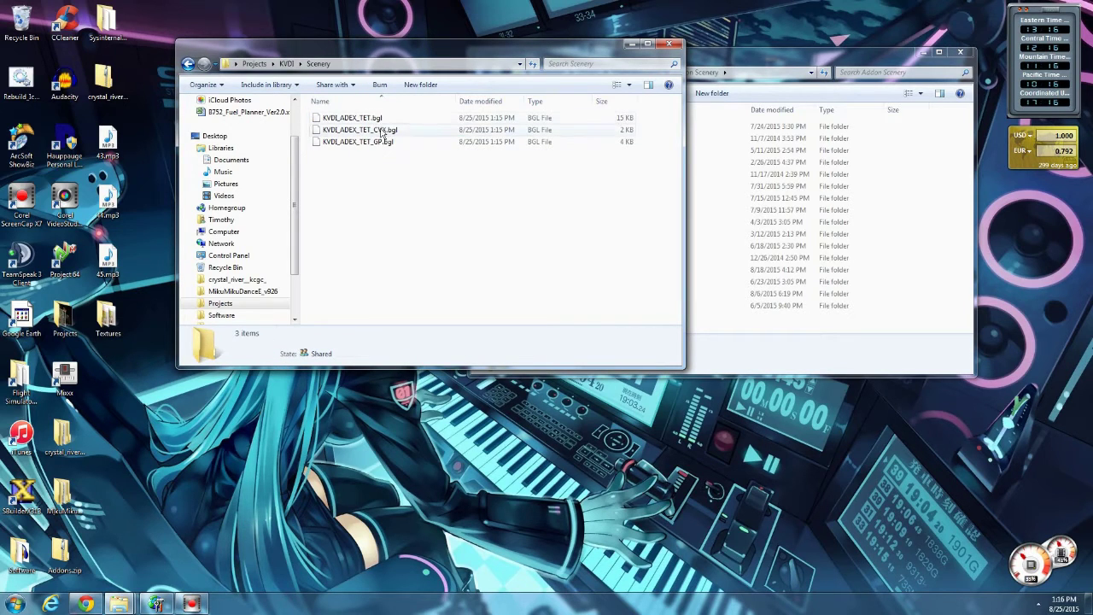
click(344, 119)
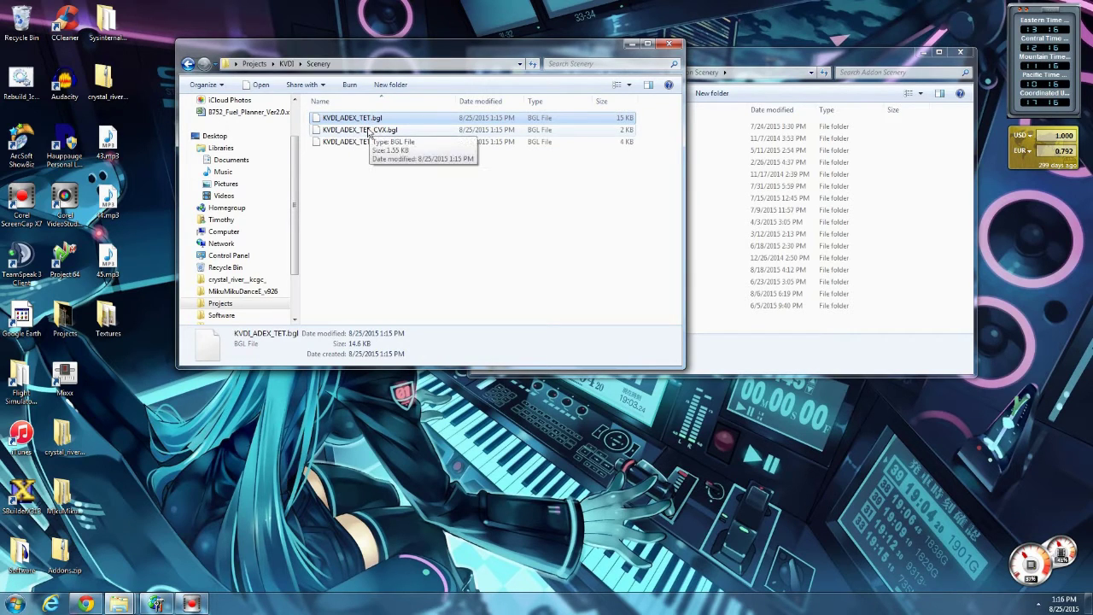
click(350, 132)
click(360, 186)
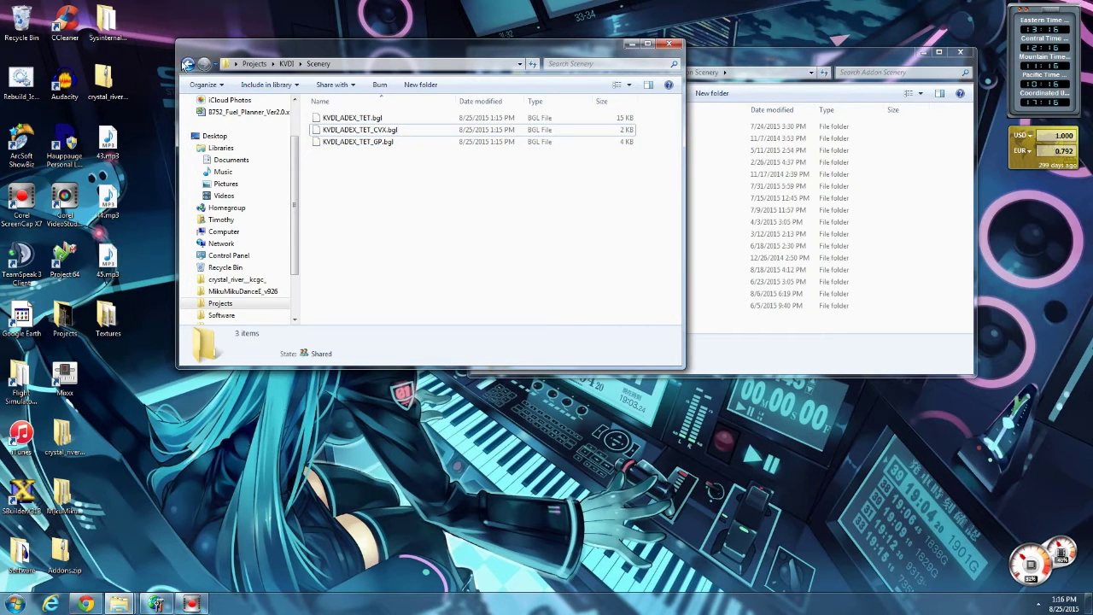
Check the desktop Textures folder and rename it to Texture
click(188, 65)
double_click(107, 318)
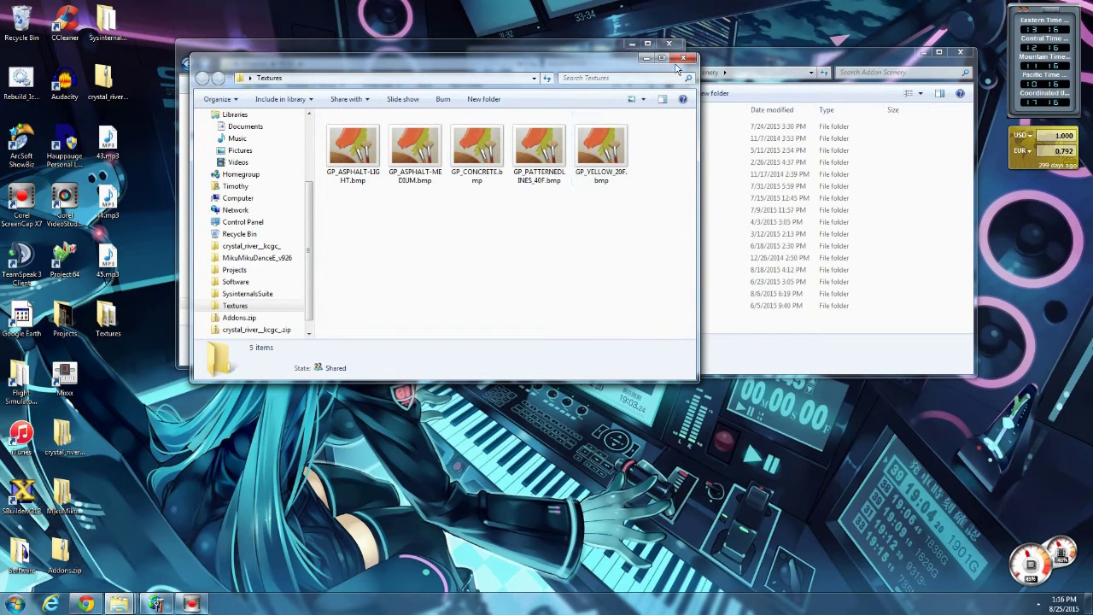
click(683, 57)
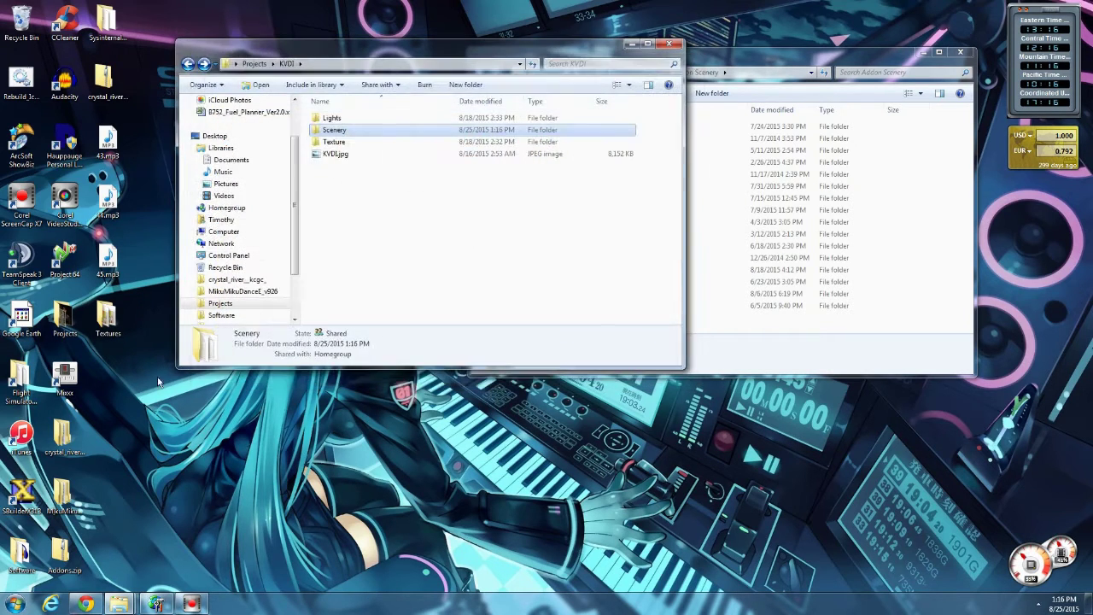
right_click(110, 306)
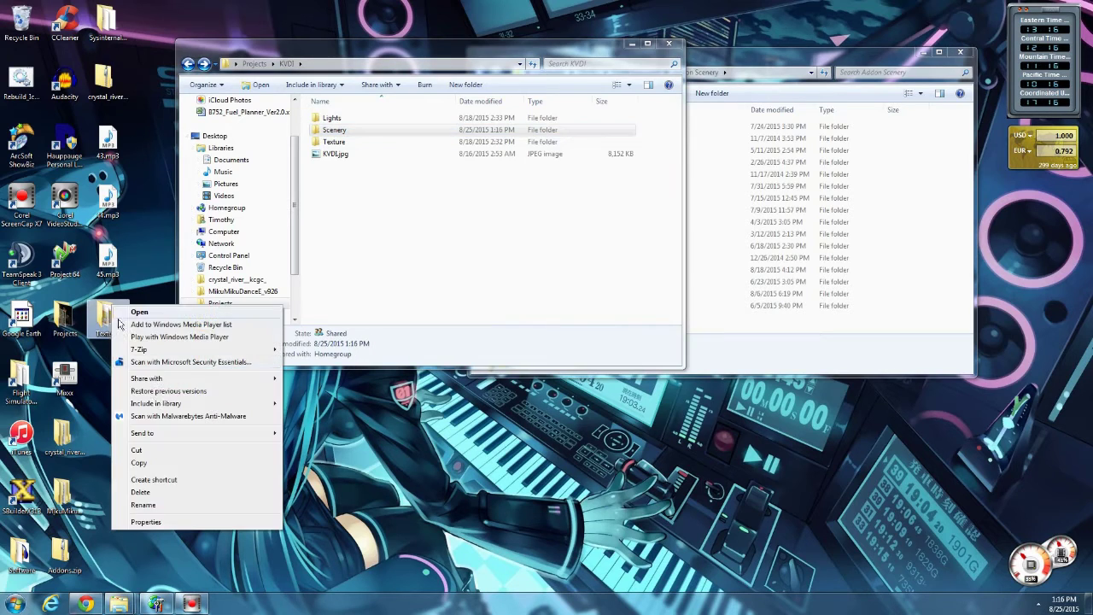
click(143, 504)
click(122, 334)
key(BackSpace)
key(Return)
Merge Texture into the KVDI project folder and verify the five GP_ bitmaps
drag(107, 316, 420, 225)
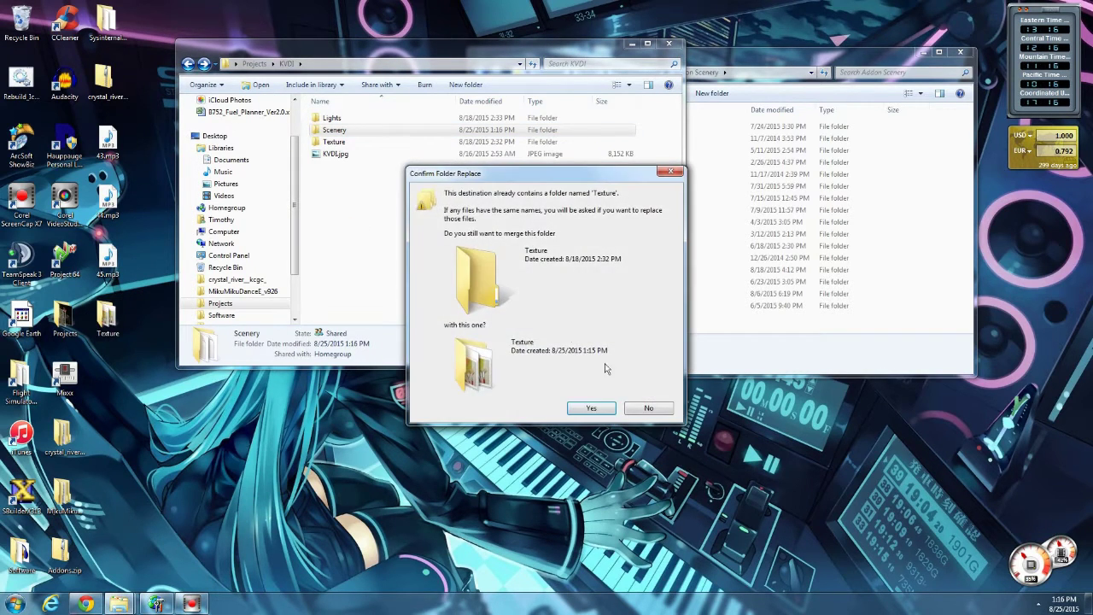
click(591, 408)
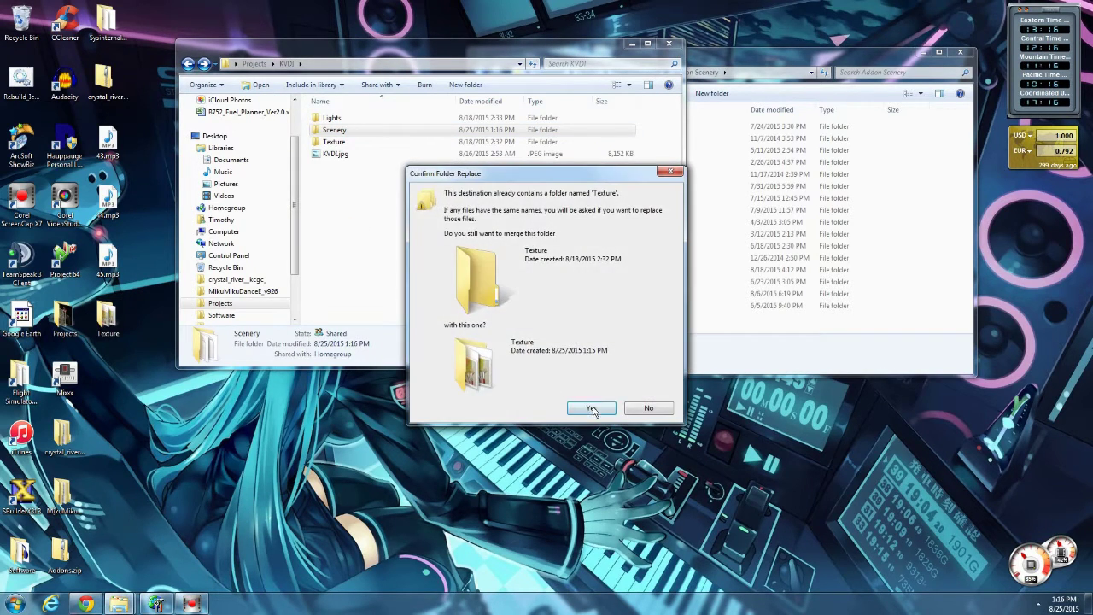
double_click(352, 142)
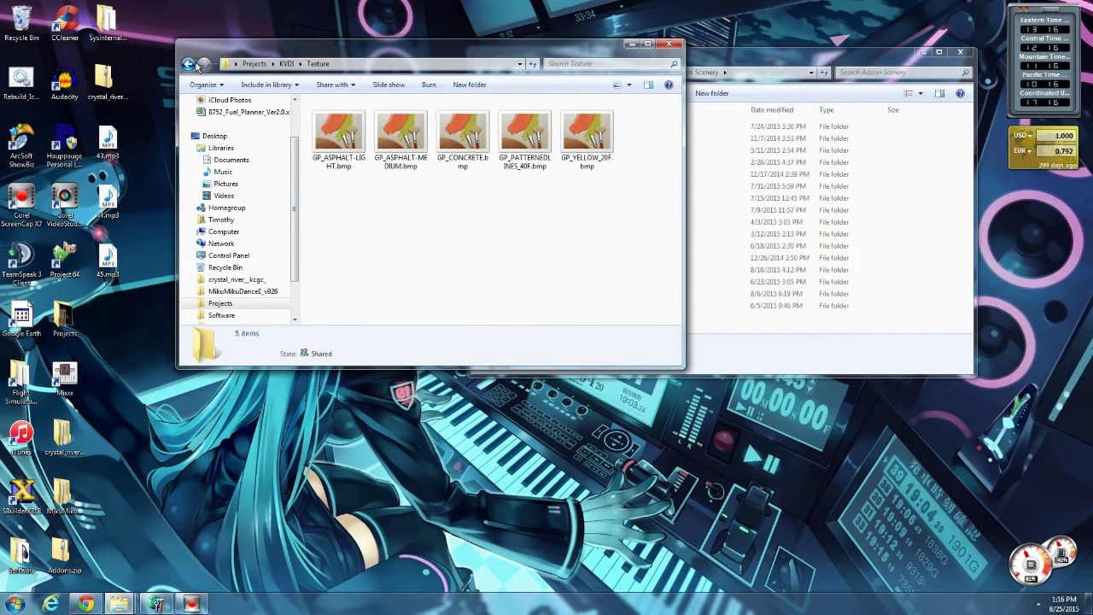
click(189, 64)
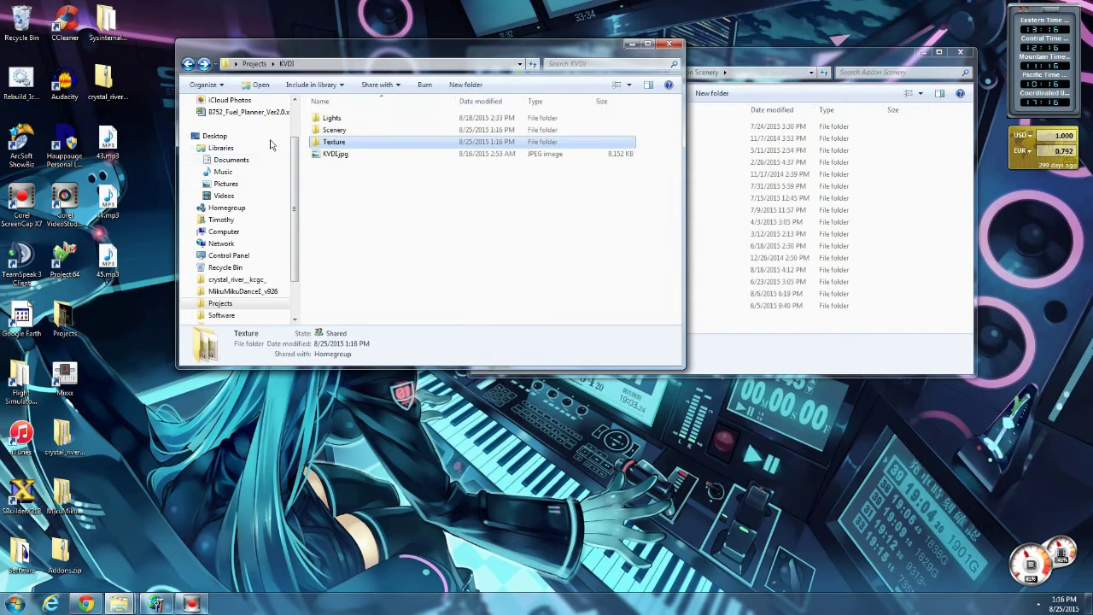
Make a new folder named KVDI inside Flight Simulator's Addon Scenery folder
click(766, 175)
click(632, 71)
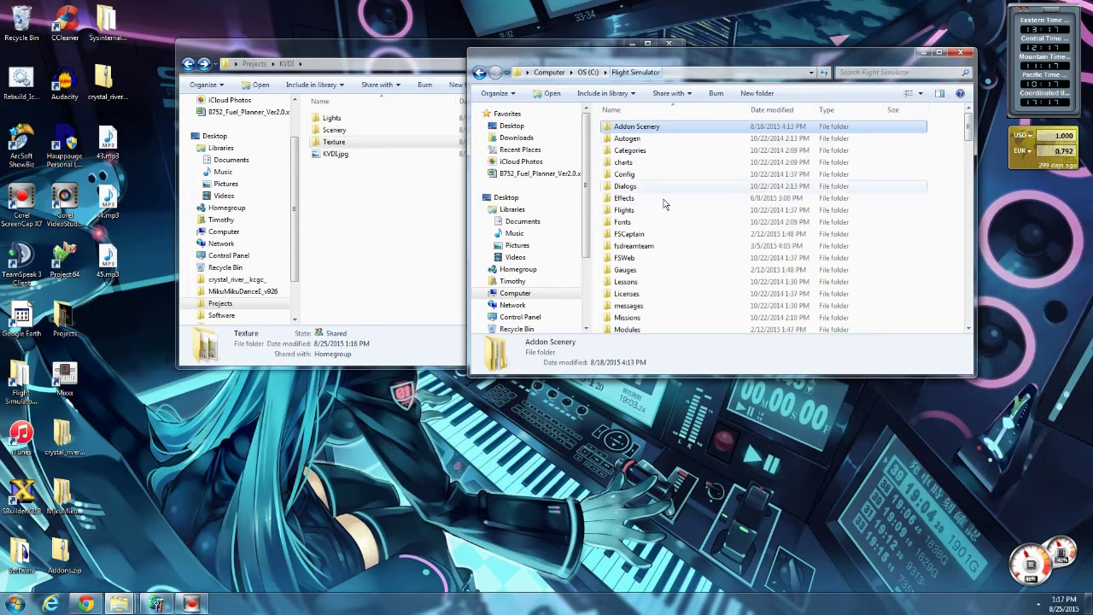
double_click(655, 130)
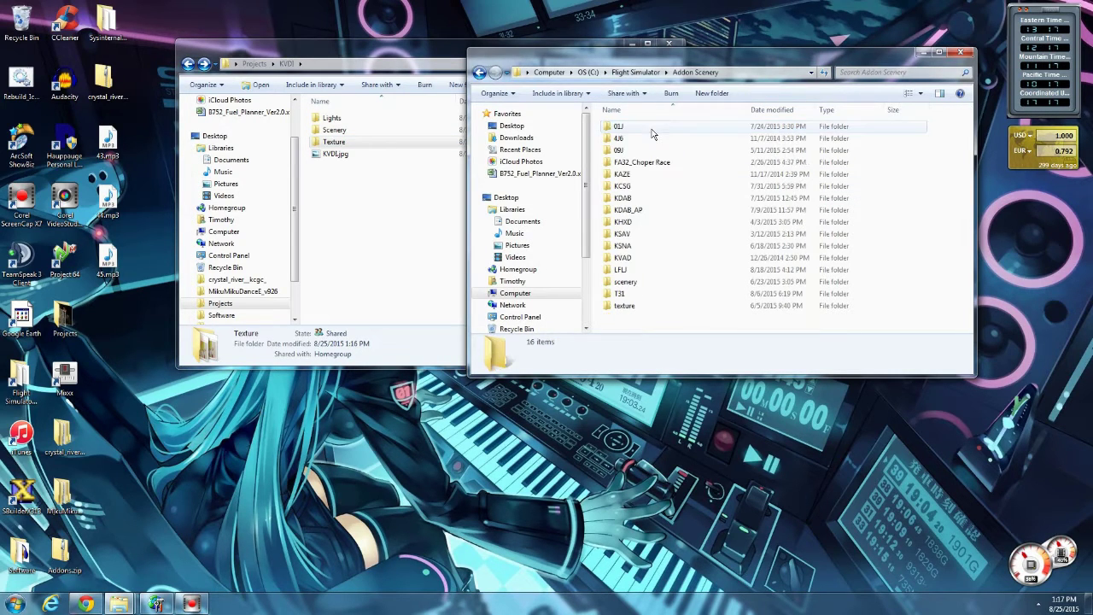
click(711, 93)
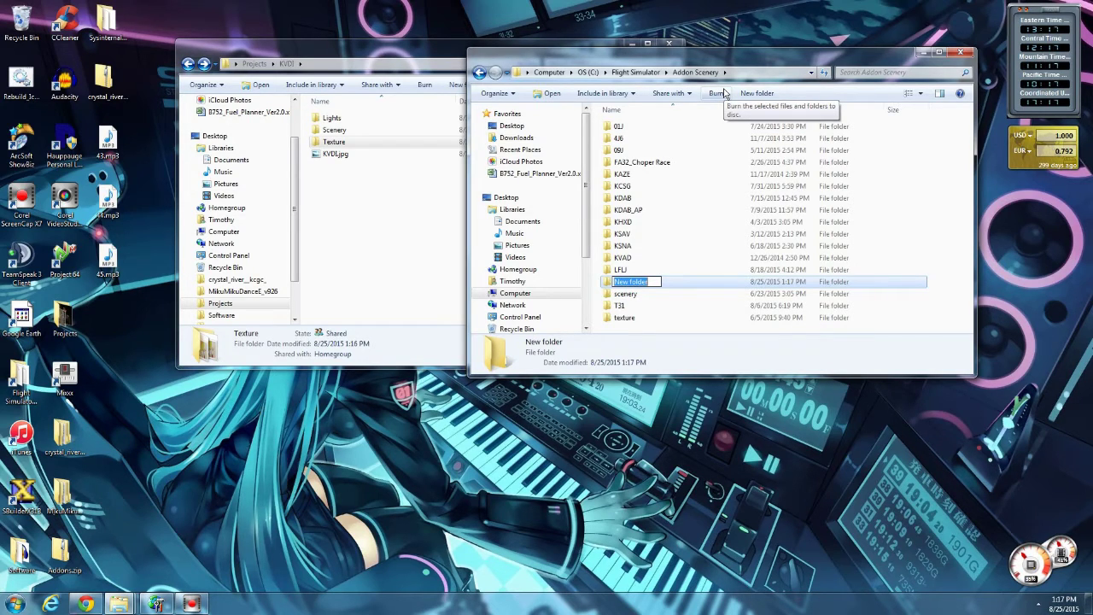
text(K)
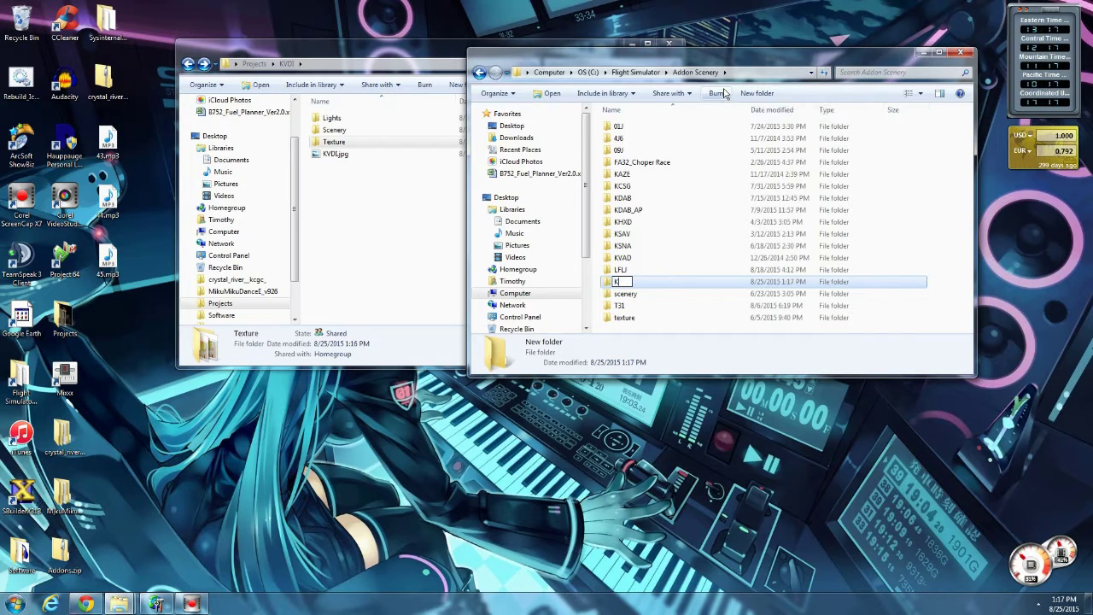
text(VD)
text(V)
text(190)
click(632, 246)
Open the new KVDI folder, then add an empty Version.txt to the KVDI project folder
double_click(623, 269)
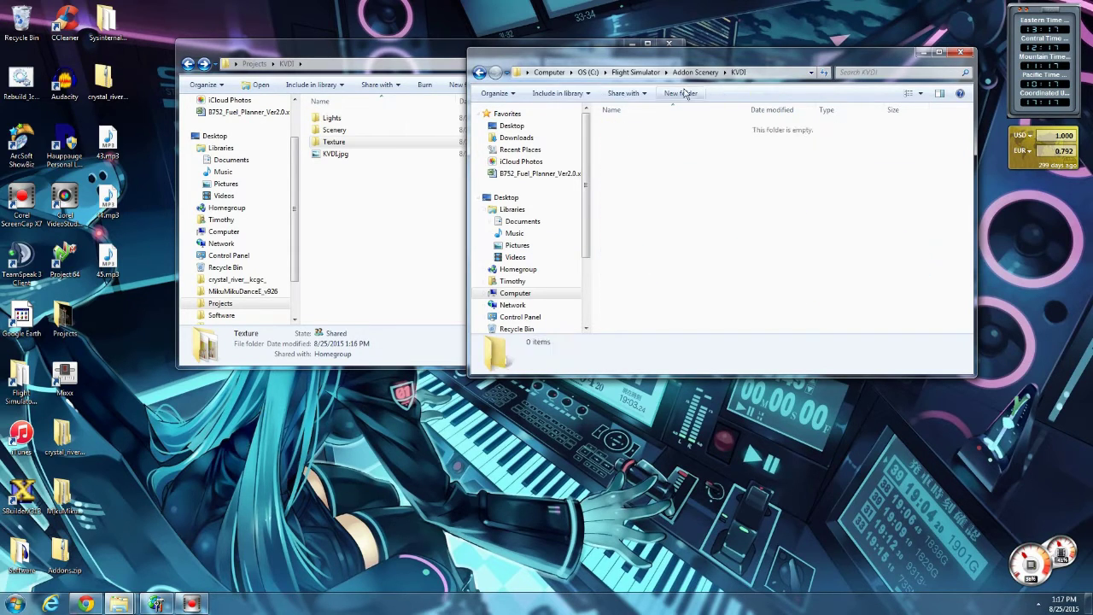
click(419, 231)
right_click(409, 248)
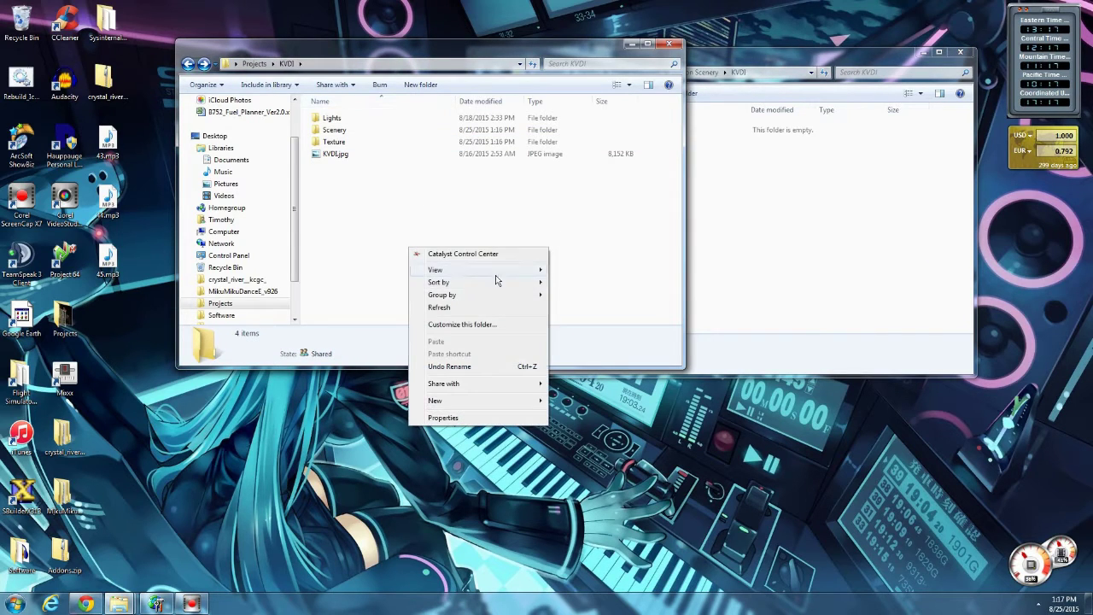
mouse_move(461, 401)
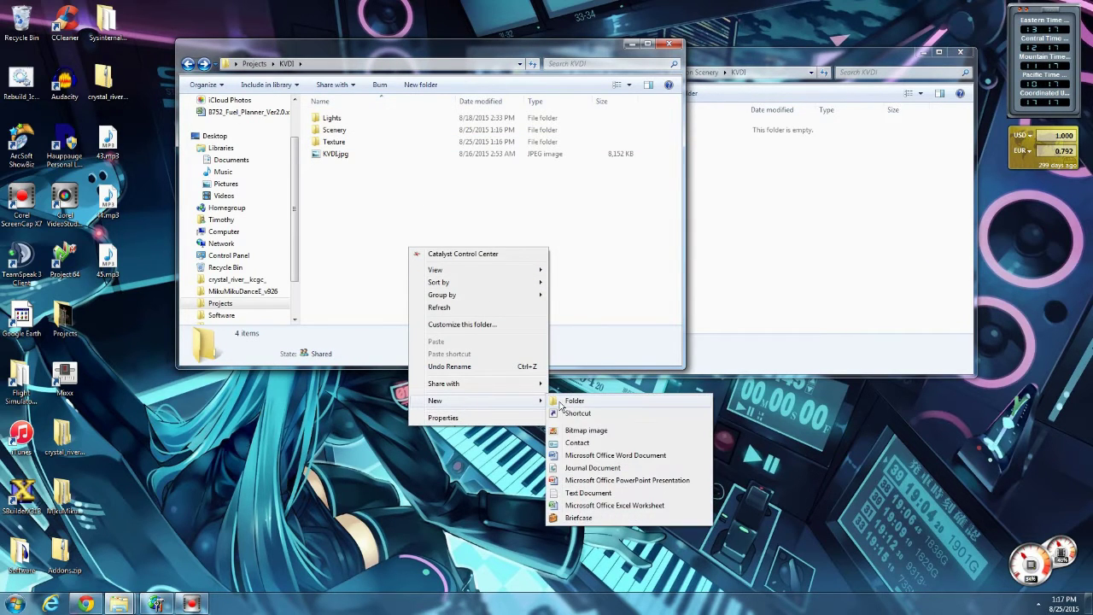
click(573, 494)
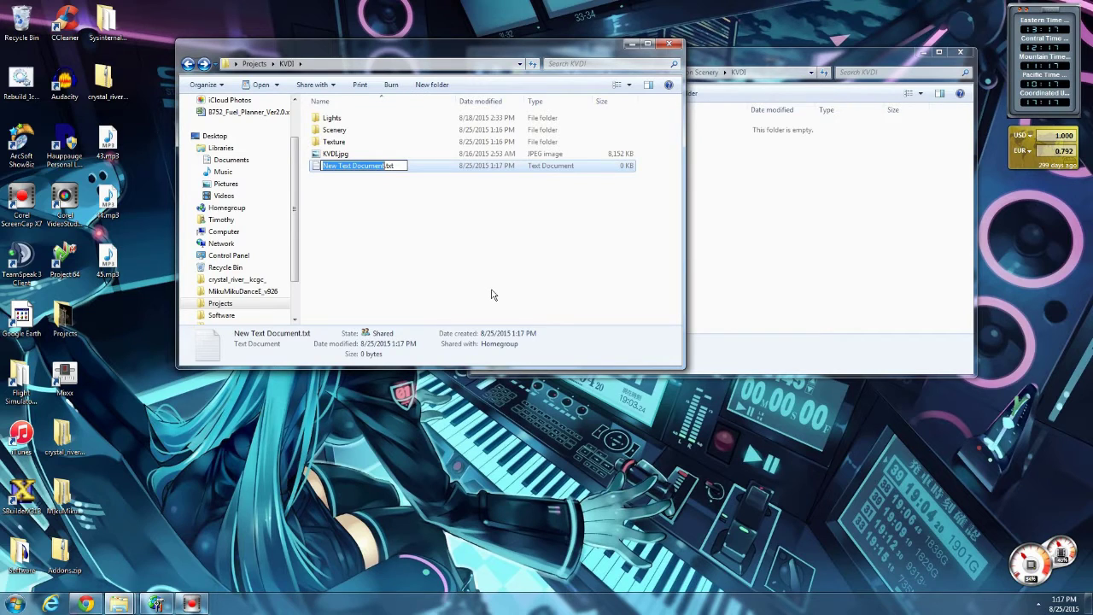
text(Version)
key(Return)
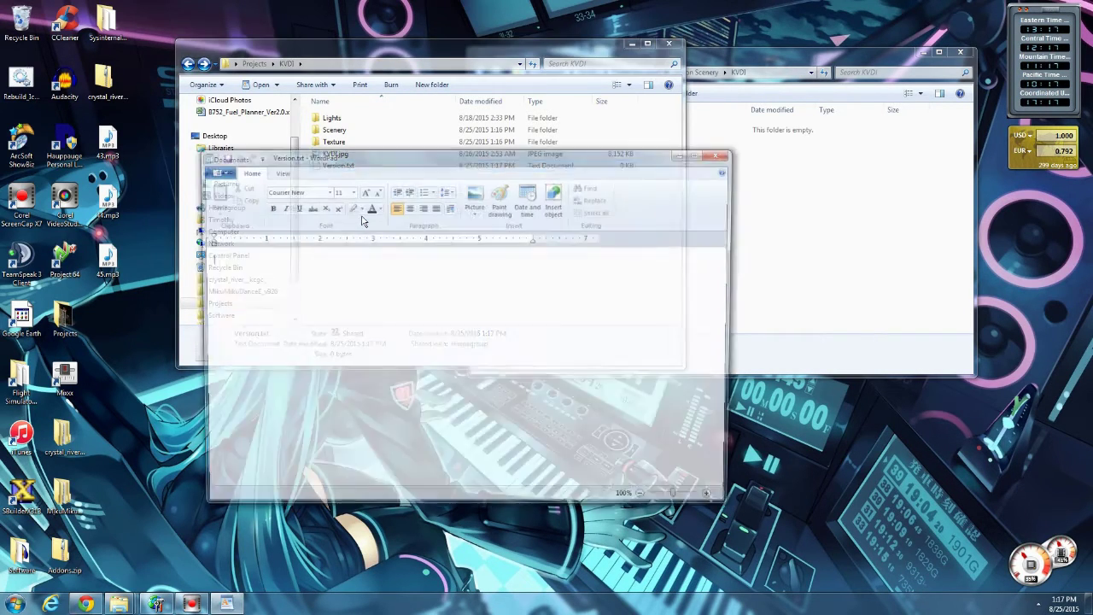
click(719, 152)
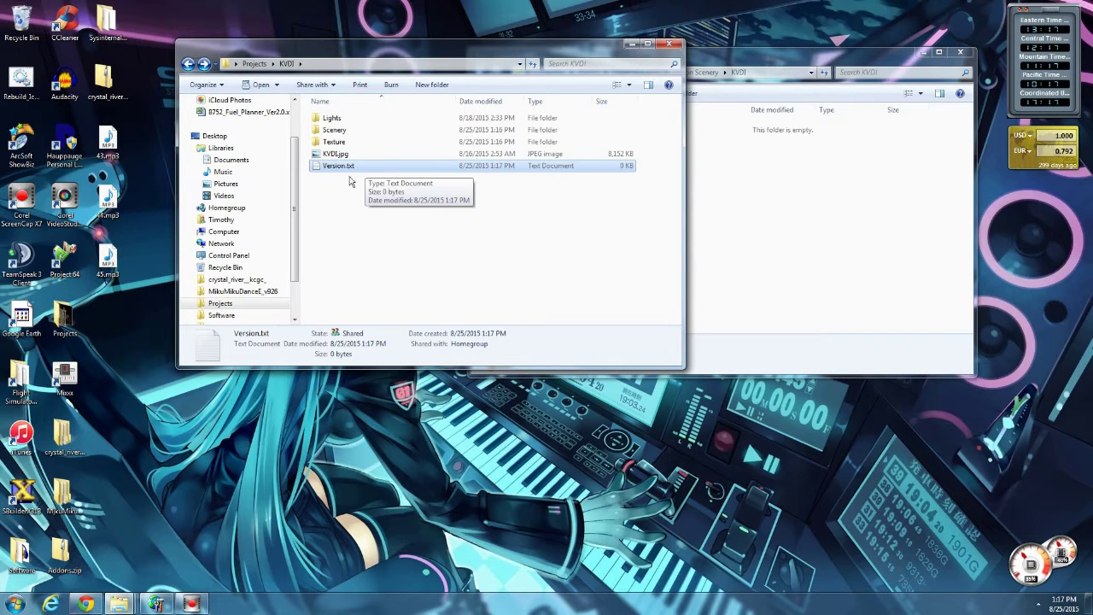
click(346, 142)
click(867, 188)
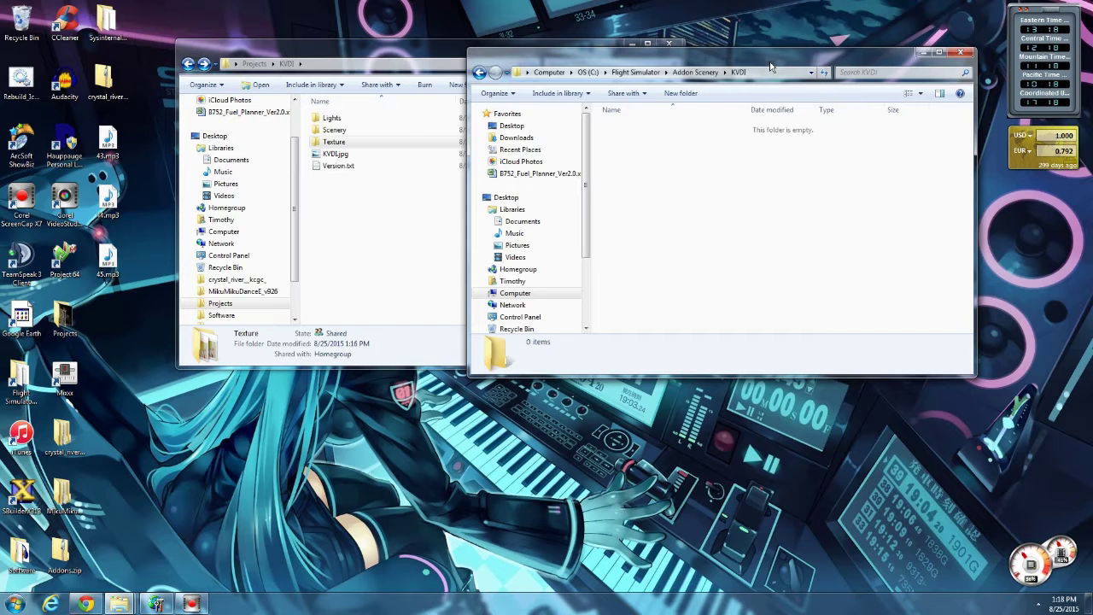
Copy the Scenery and Texture folders from the KVDI project folder
click(328, 205)
click(837, 193)
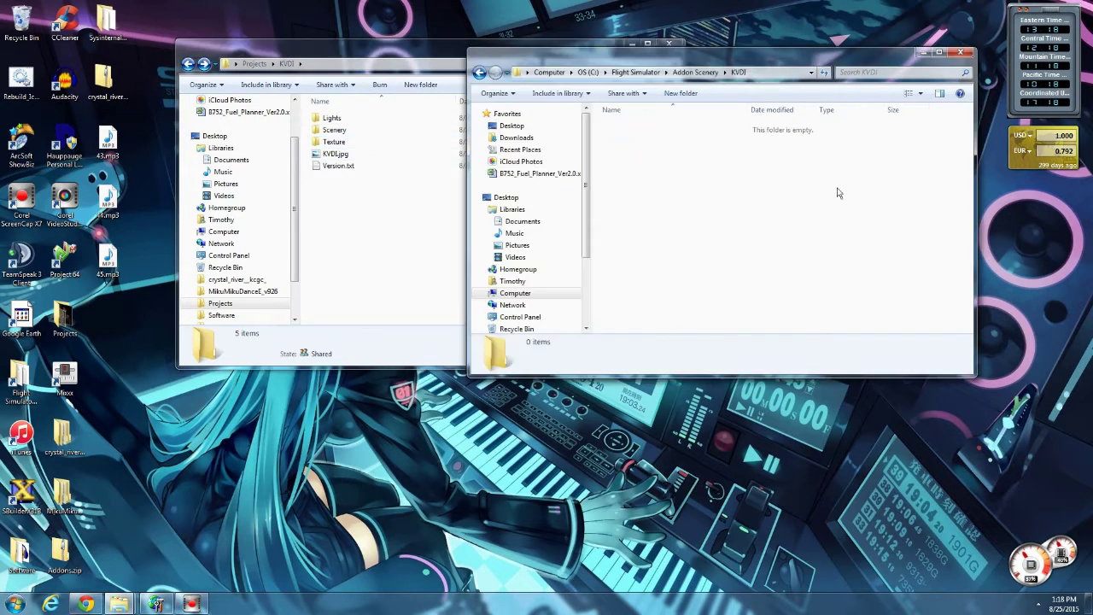
click(695, 72)
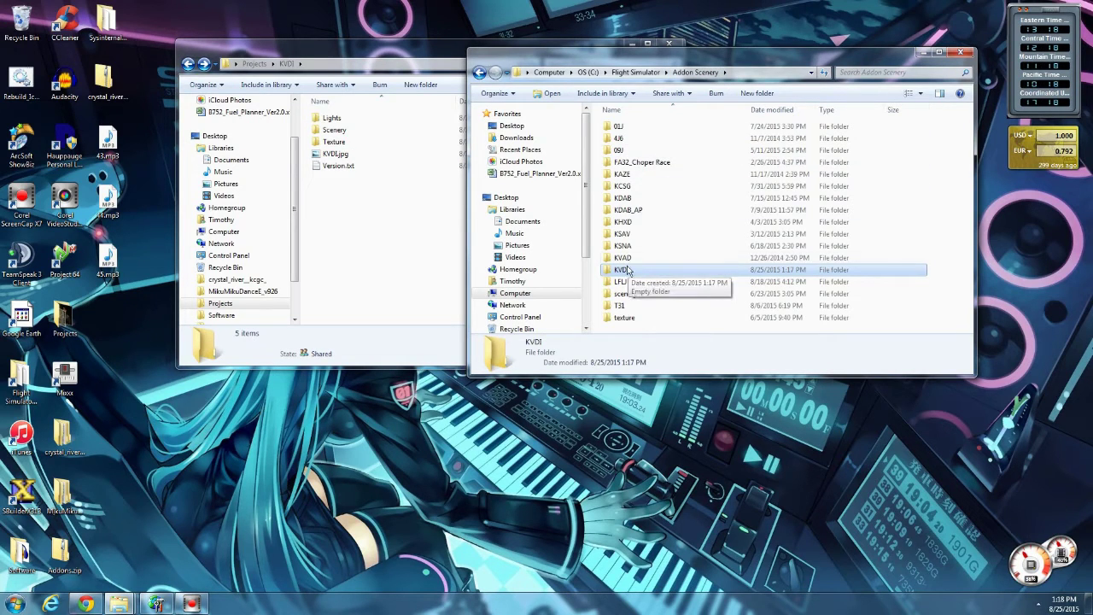
click(334, 143)
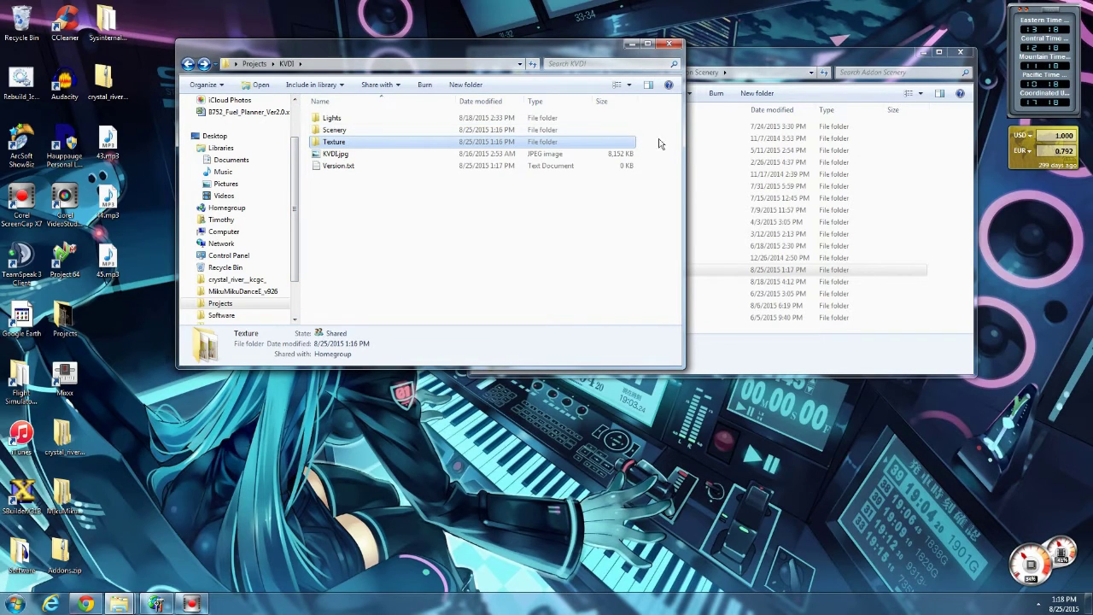
ctrl+click(335, 130)
right_click(340, 133)
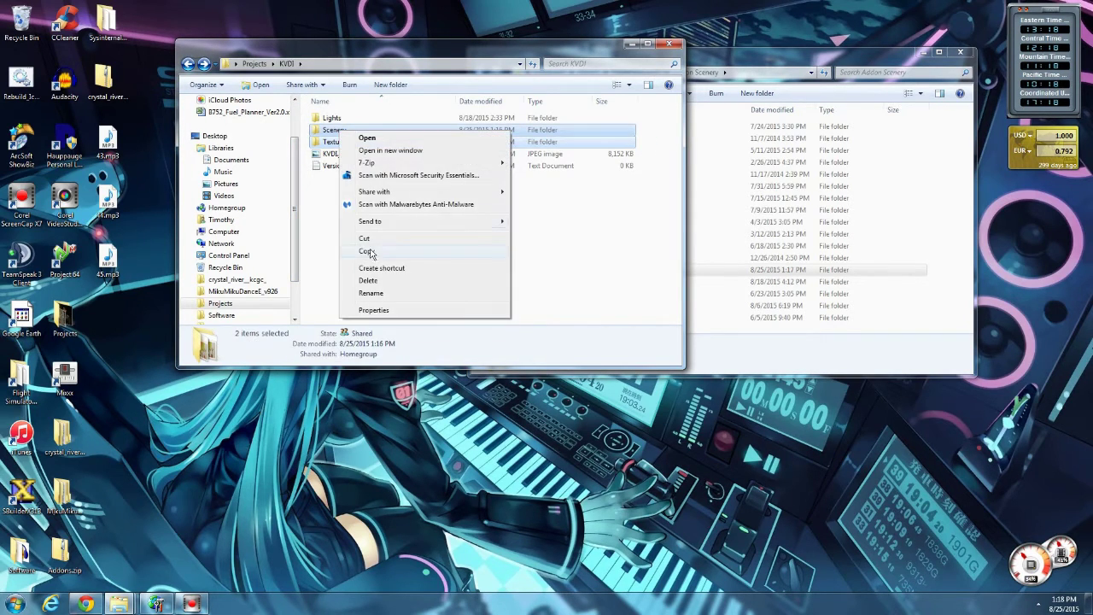
click(375, 252)
Paste them into the Addon Scenery KVDI folder, cancelling the accidental merge prompt
click(919, 247)
click(629, 270)
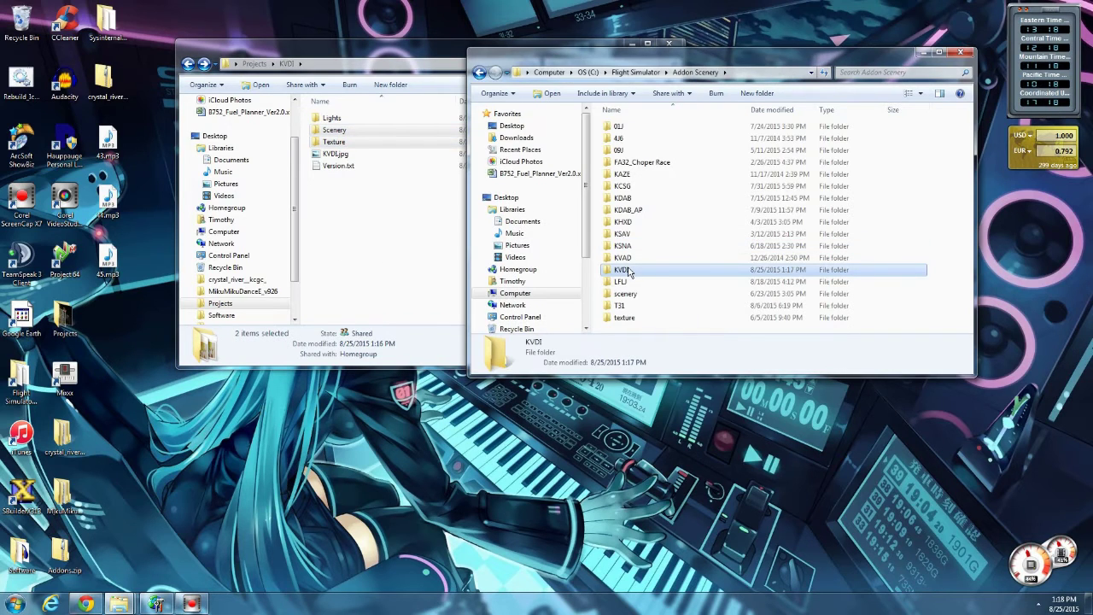
right_click(630, 272)
click(661, 424)
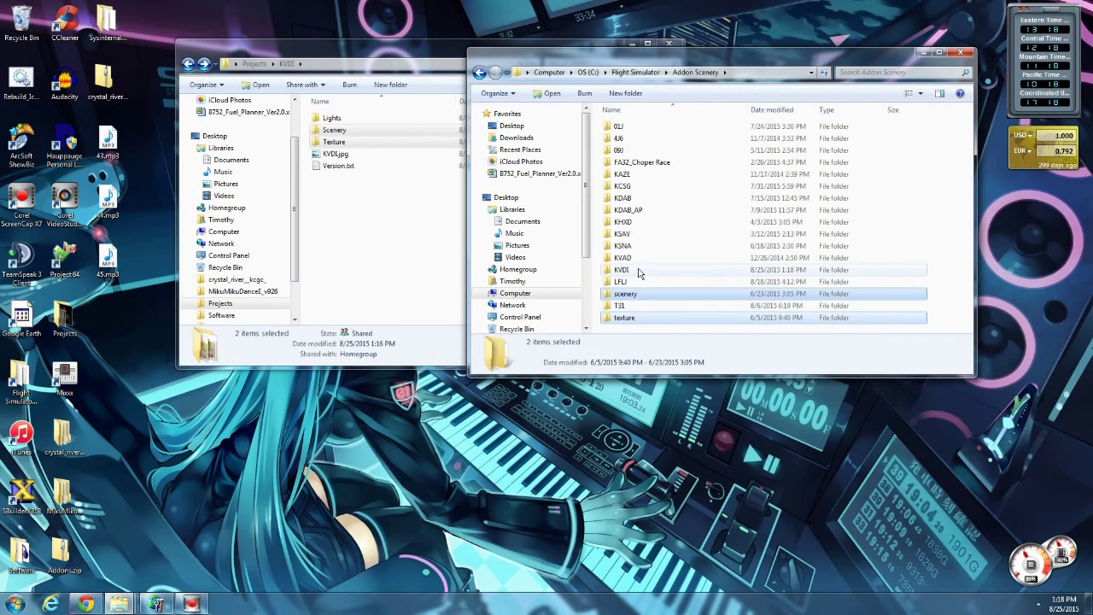
drag(638, 294, 623, 270)
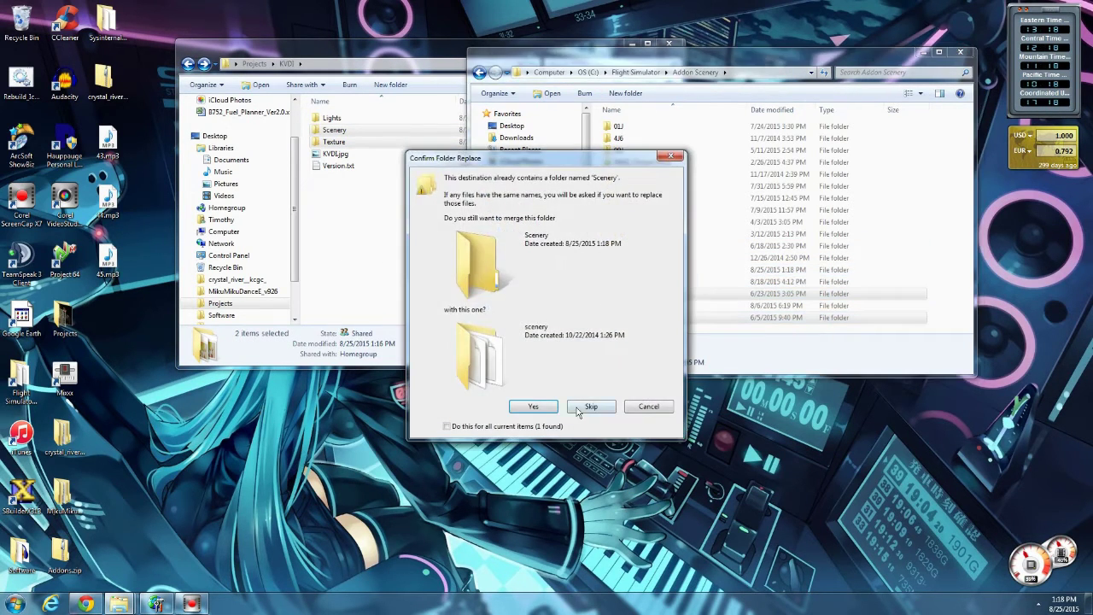
click(648, 407)
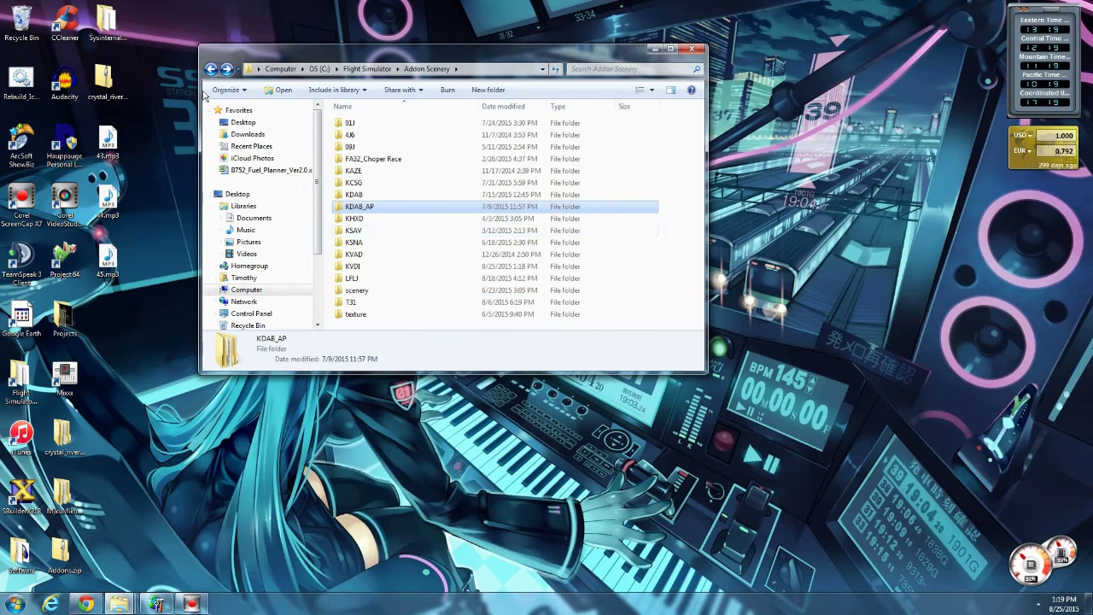
Look over the eight BGL files in the addon KVDI Scenery folder
click(211, 68)
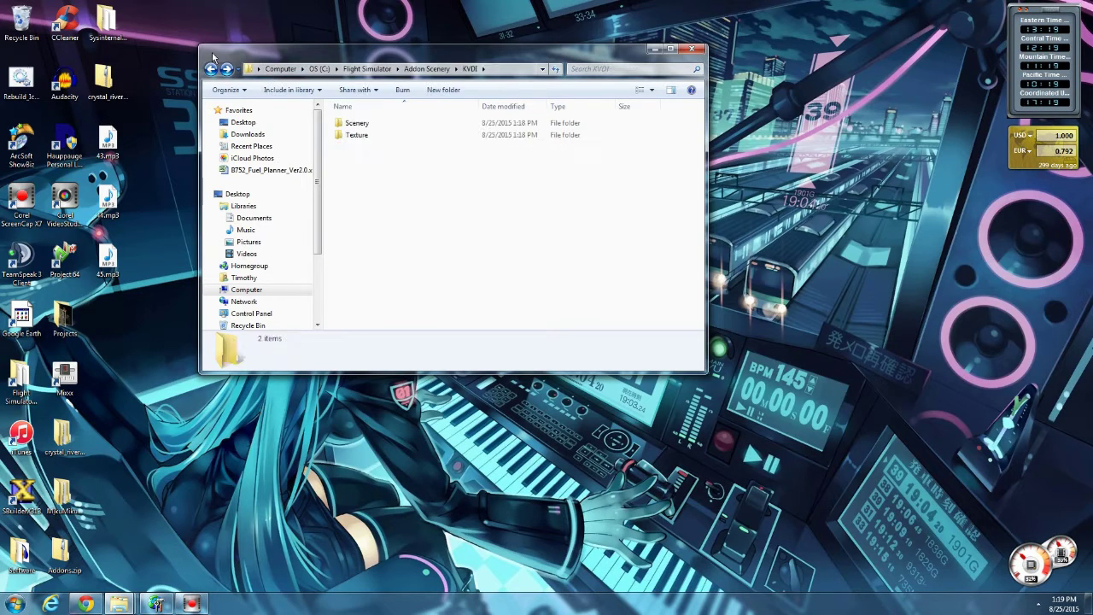
click(419, 70)
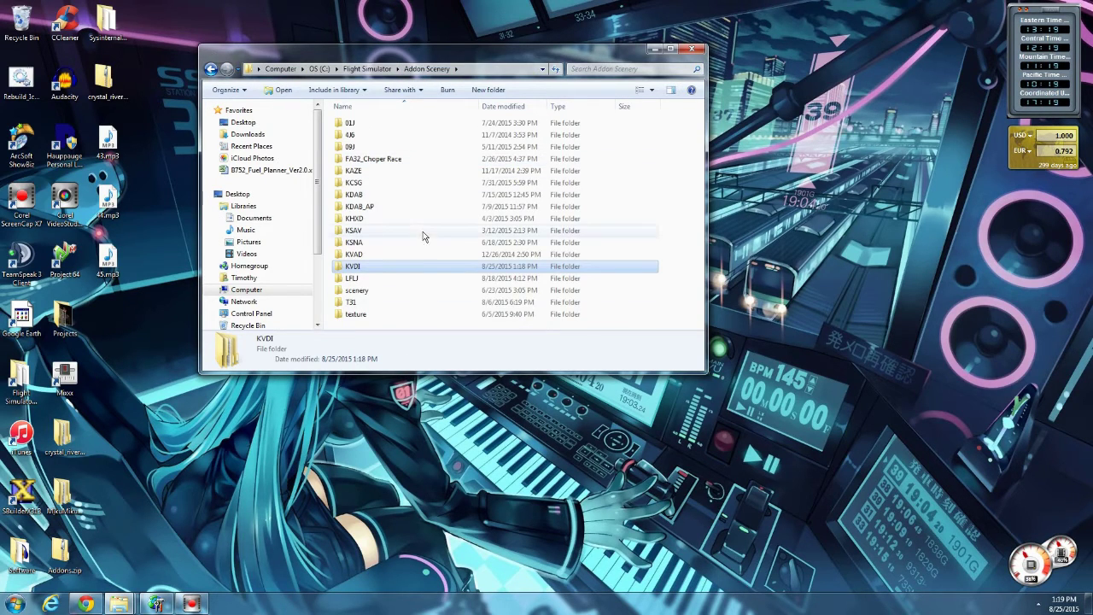
double_click(357, 290)
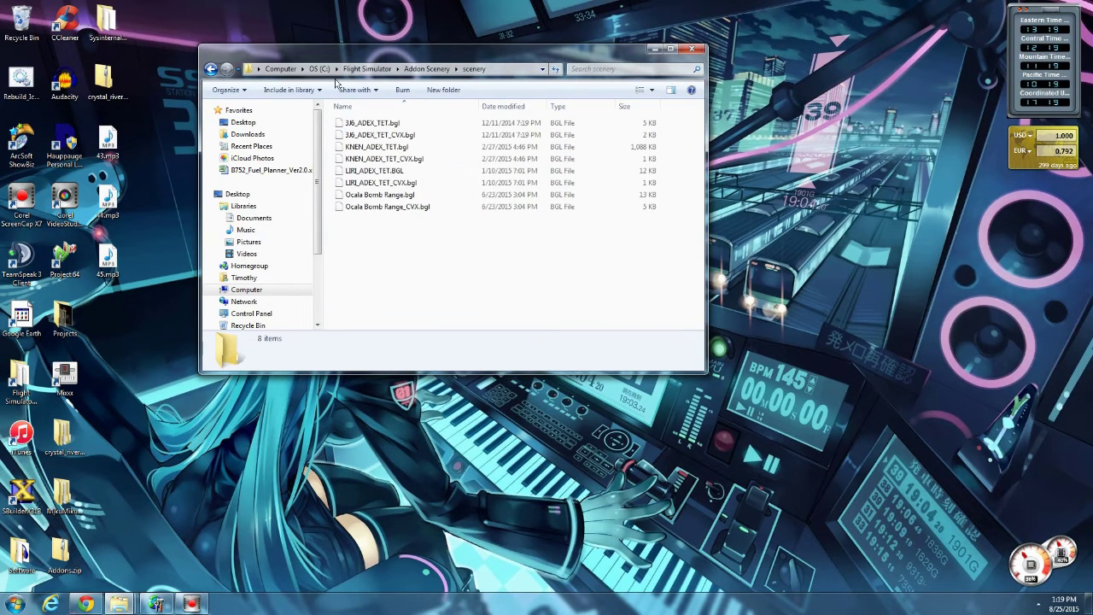
drag(498, 288, 362, 123)
click(393, 241)
drag(507, 242, 353, 113)
click(439, 244)
click(211, 69)
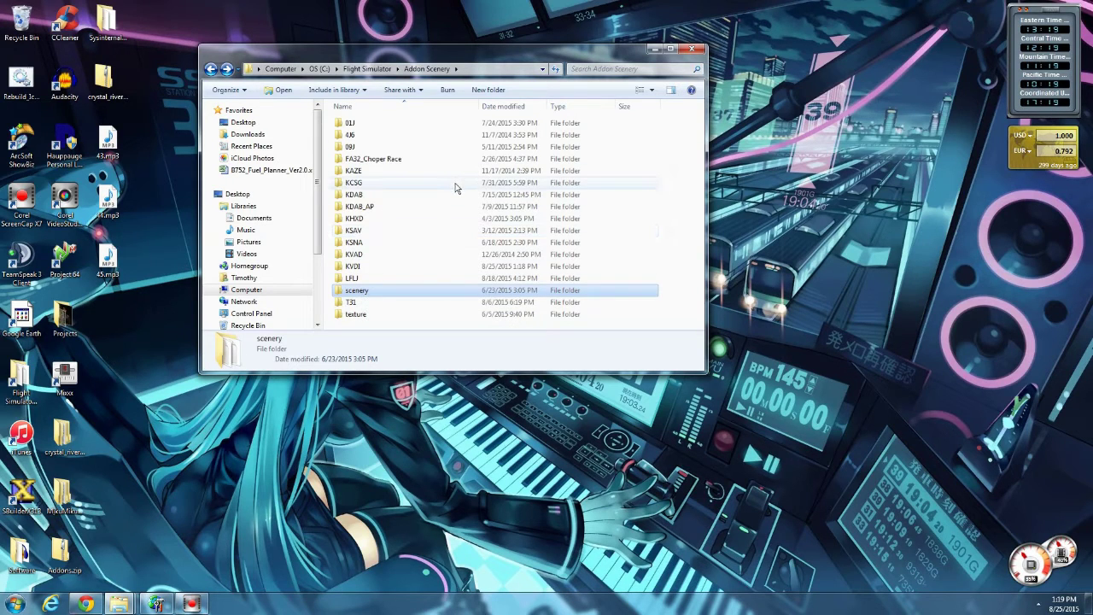
double_click(363, 291)
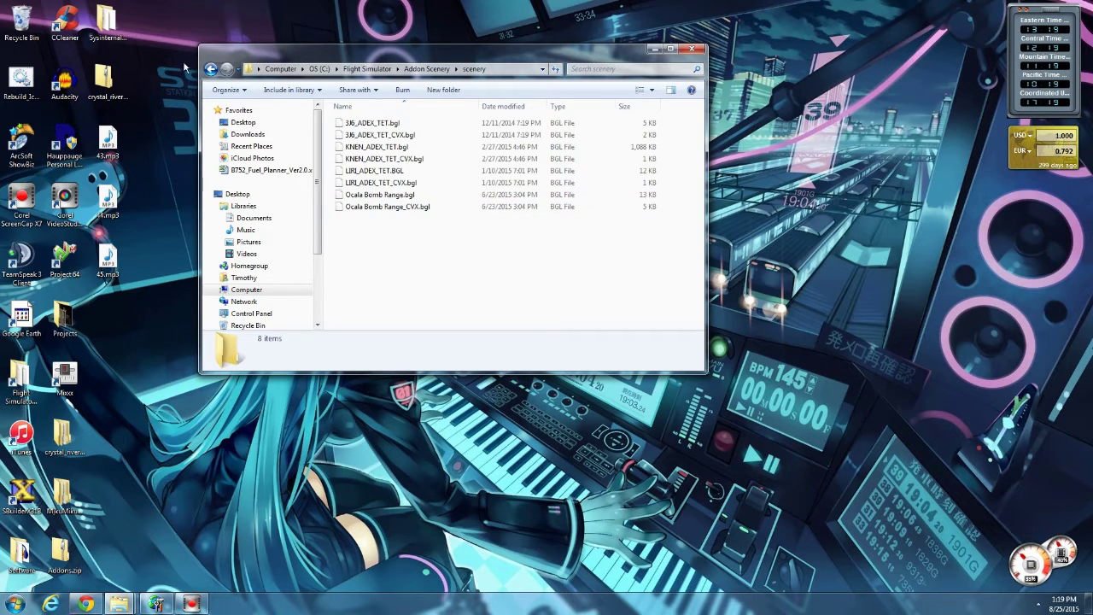
click(211, 68)
Browse the main Flight Simulator folder and its Scenery subfolder
drag(253, 58, 273, 41)
click(231, 53)
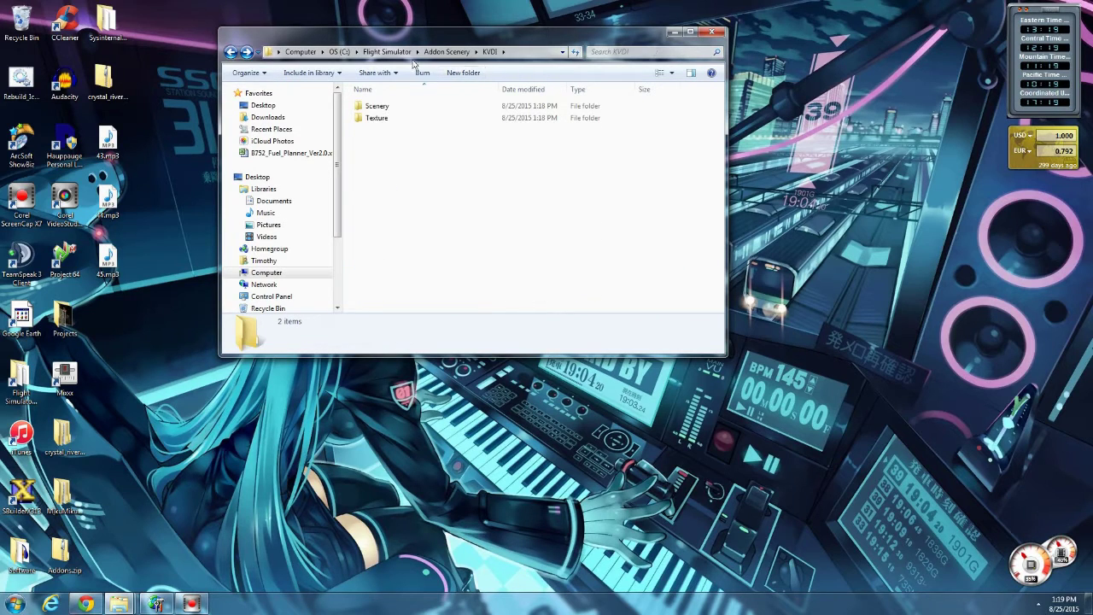
click(386, 51)
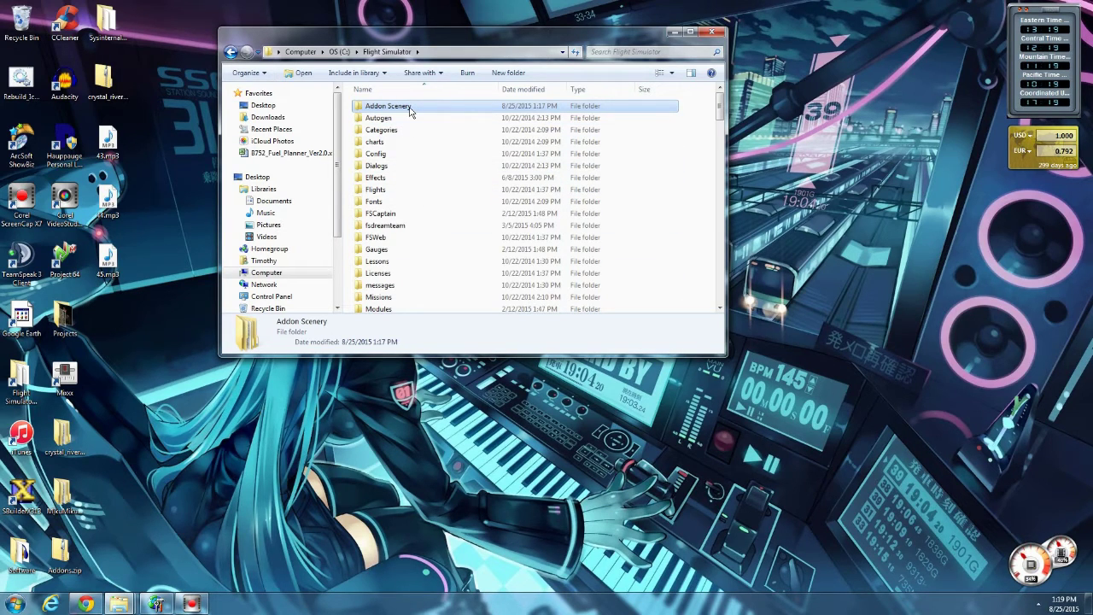
click(377, 189)
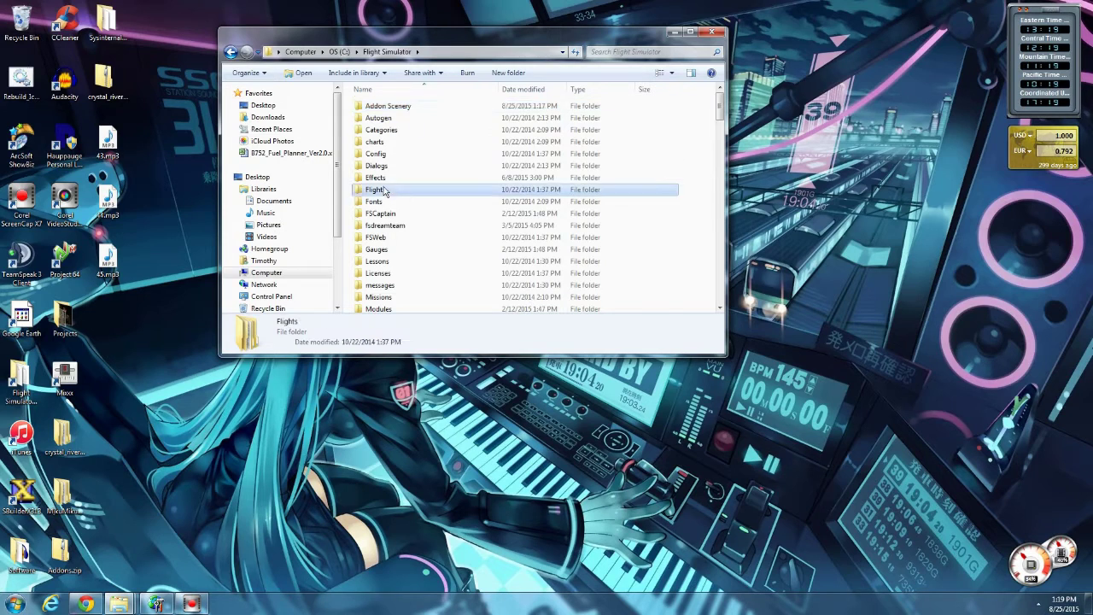
scroll(385, 189, down, 5)
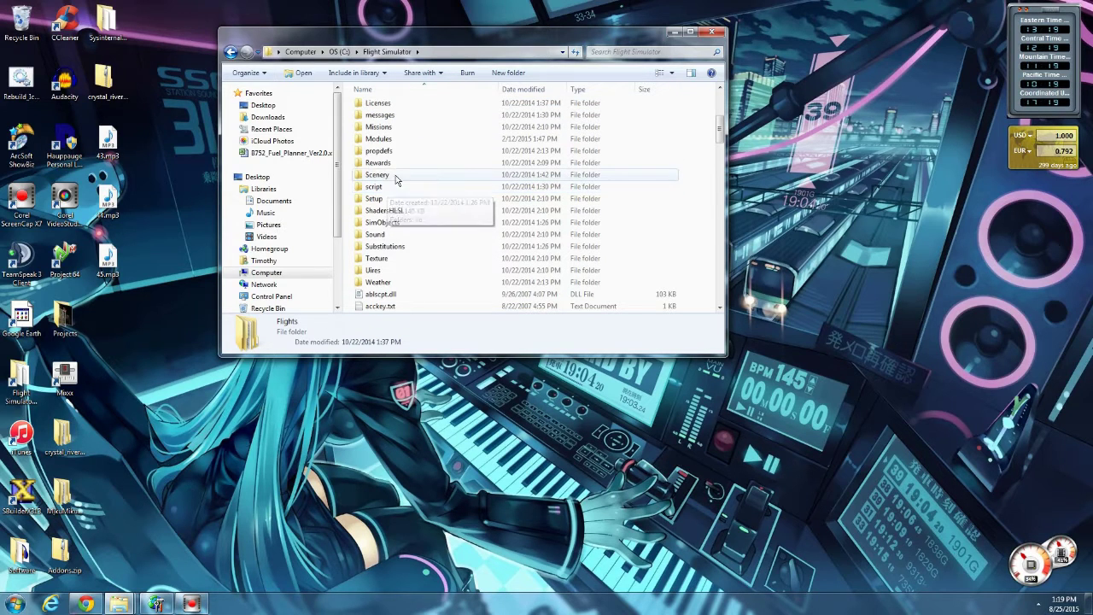
double_click(396, 175)
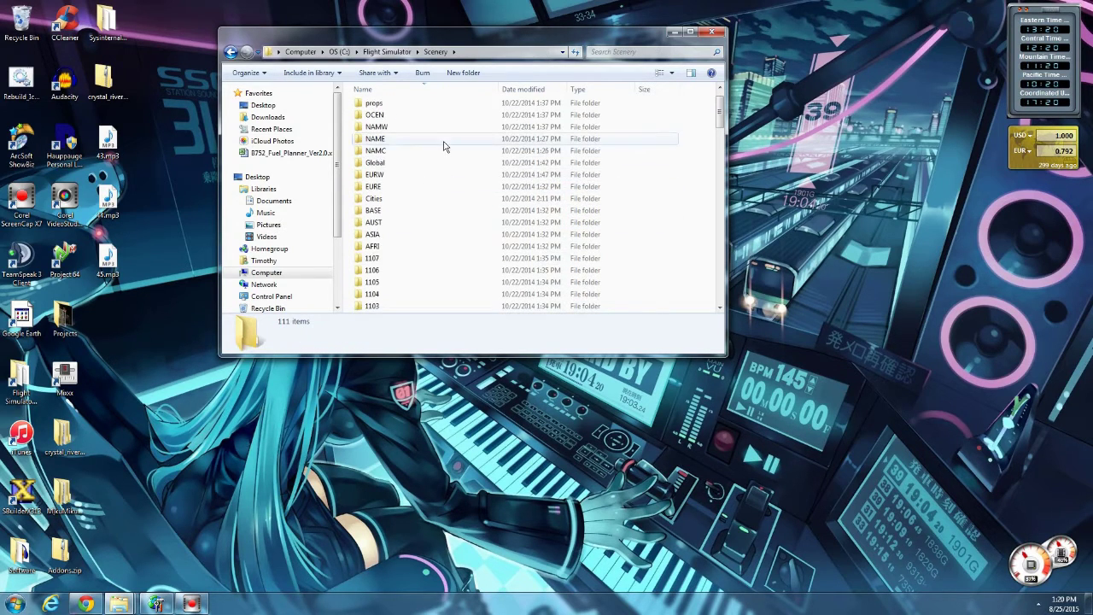
key(BackSpace)
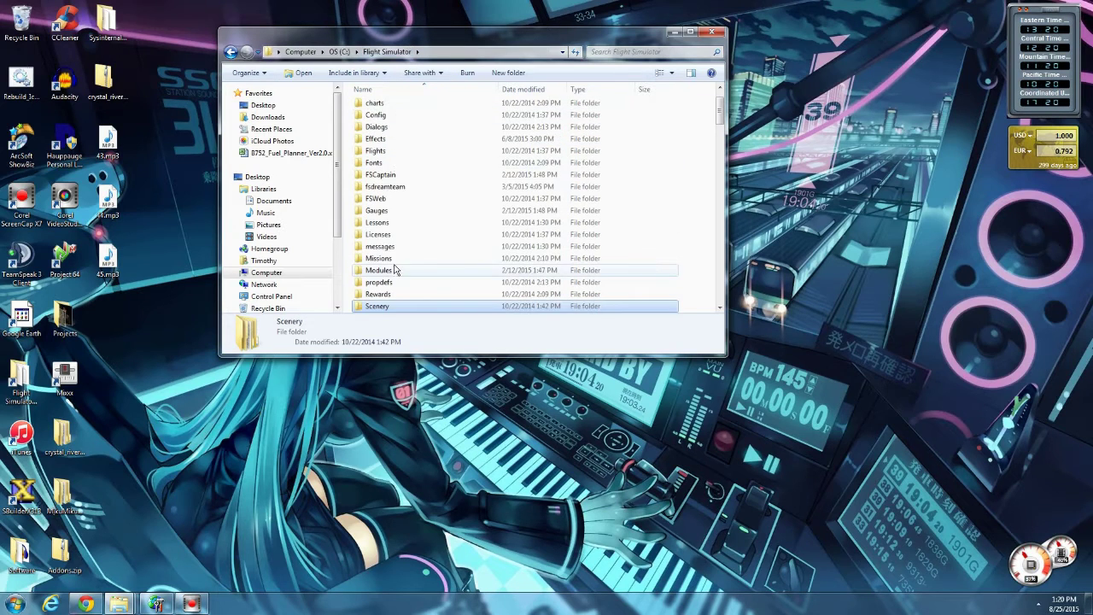
scroll(388, 205, down, 3)
double_click(378, 200)
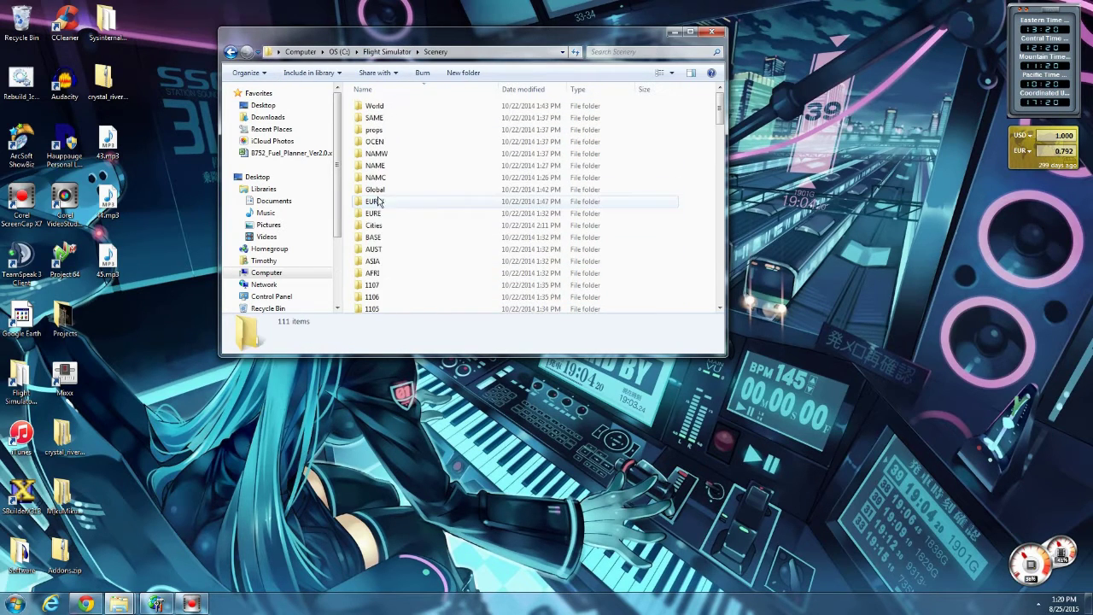
scroll(413, 203, down, 11)
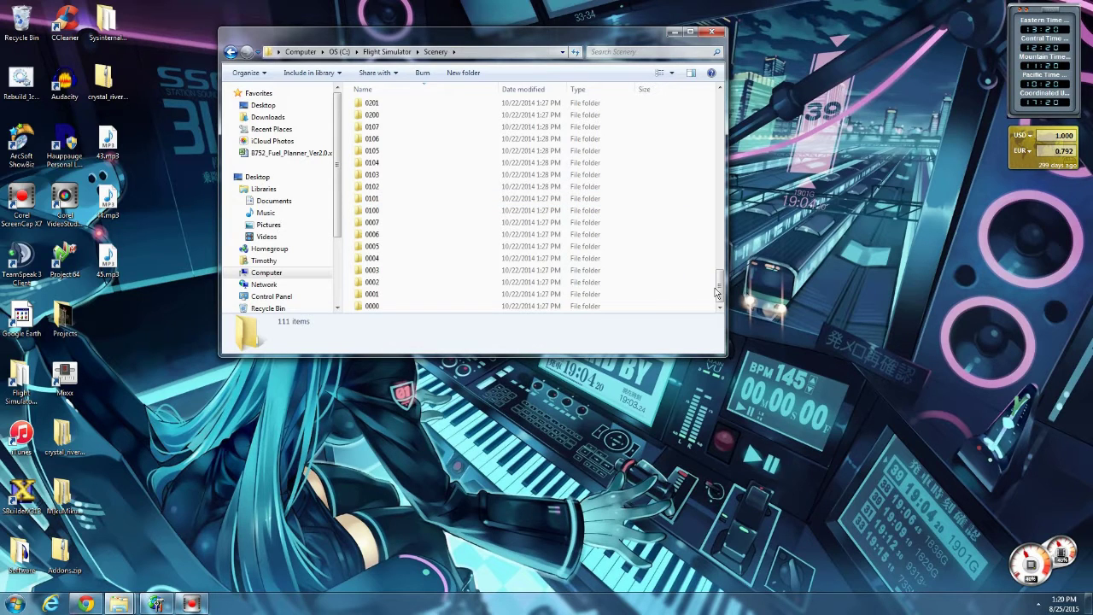
drag(719, 295, 713, 175)
Check the 0901 and NAME scenery folders, then enter Addon Scenery
click(476, 177)
scroll(477, 171, up, 12)
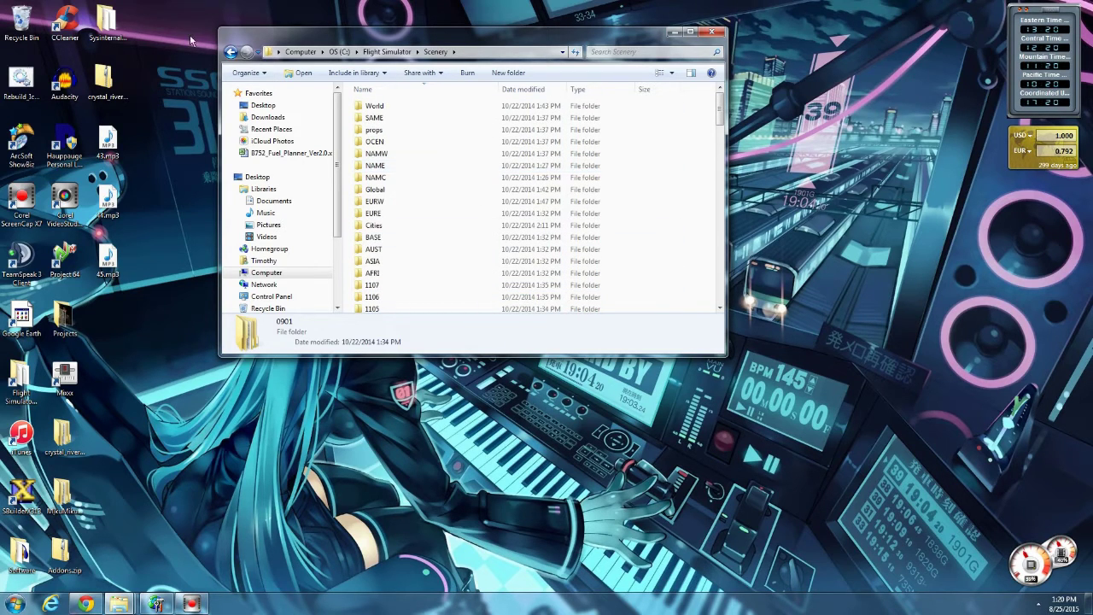
click(424, 166)
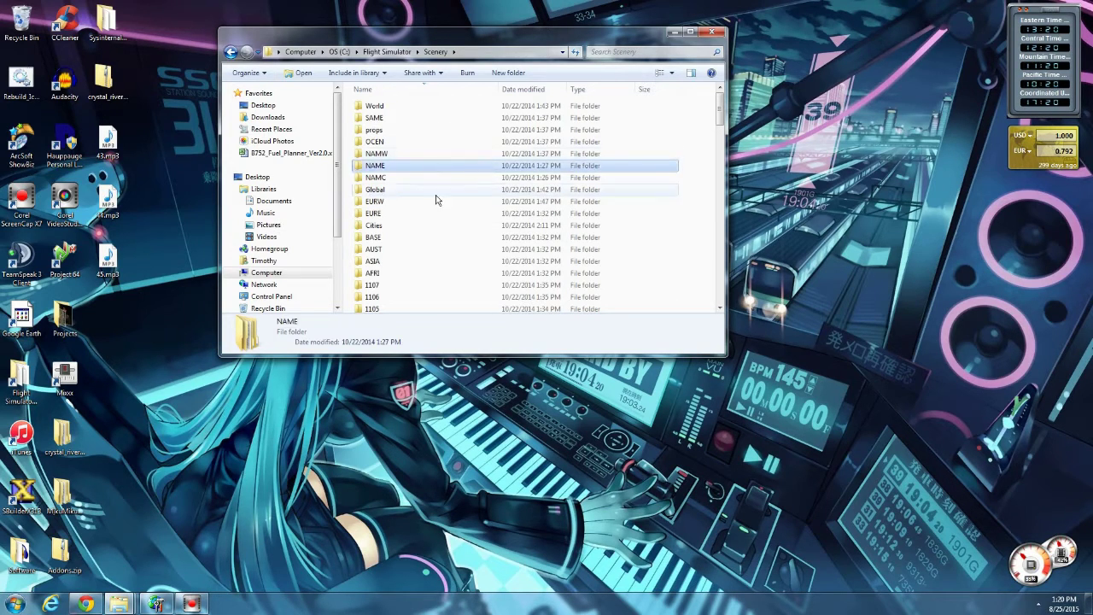
click(230, 51)
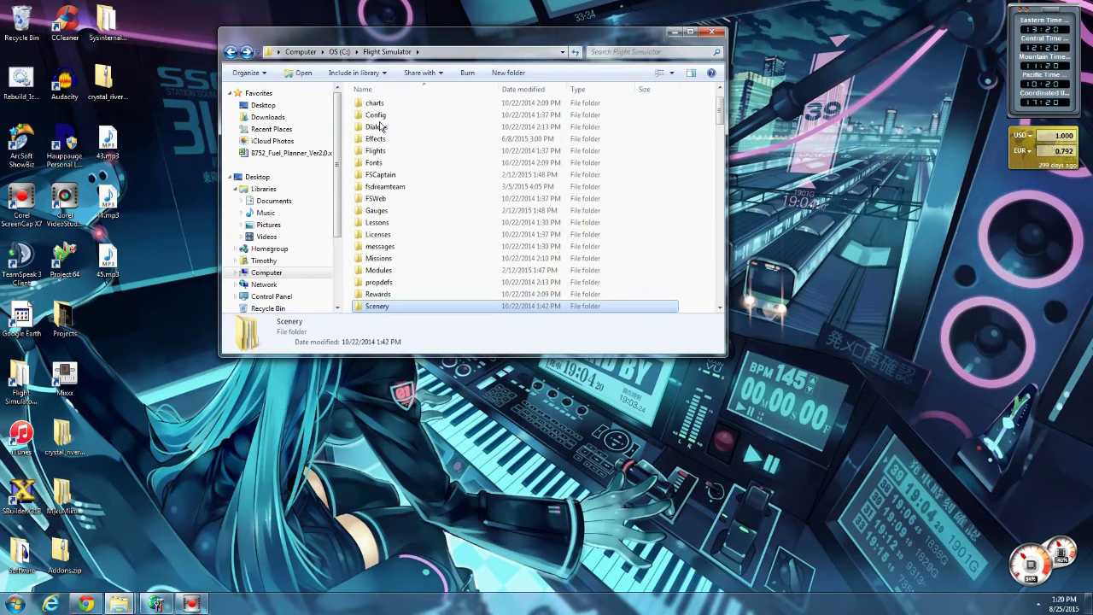
scroll(402, 145, up, 2)
double_click(414, 109)
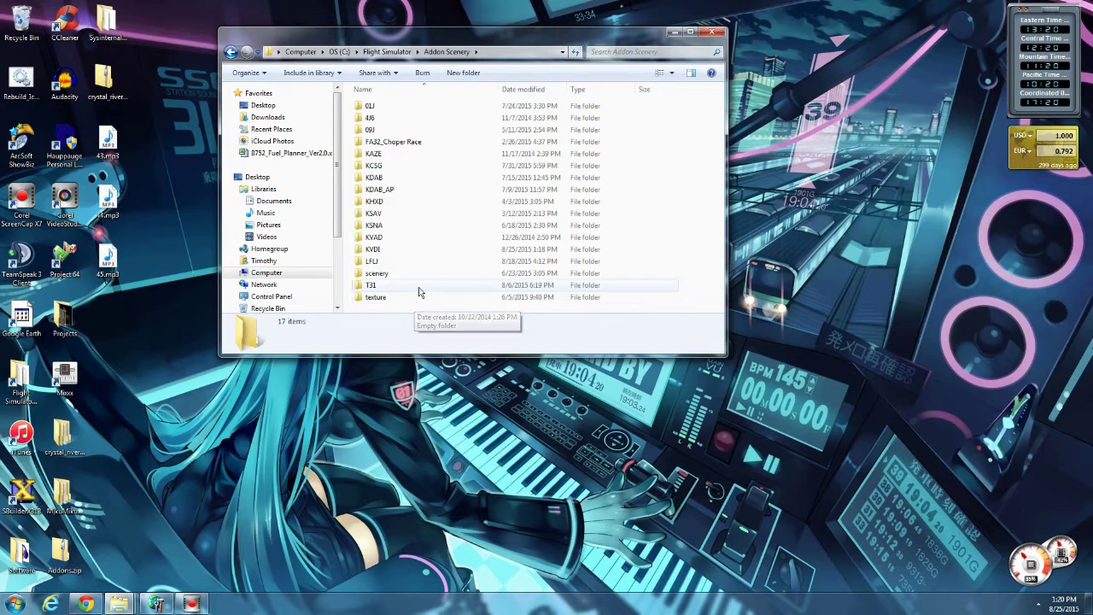
Compare the Scenery subfolders of the KDAB and KVDI airport folders
double_click(394, 178)
double_click(398, 106)
click(231, 51)
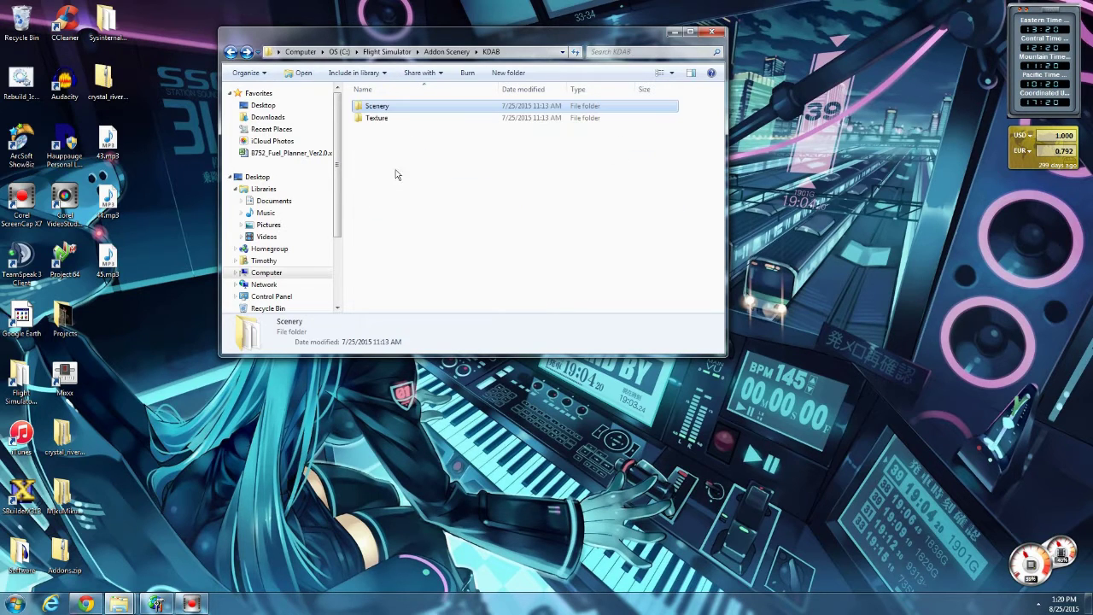
click(231, 51)
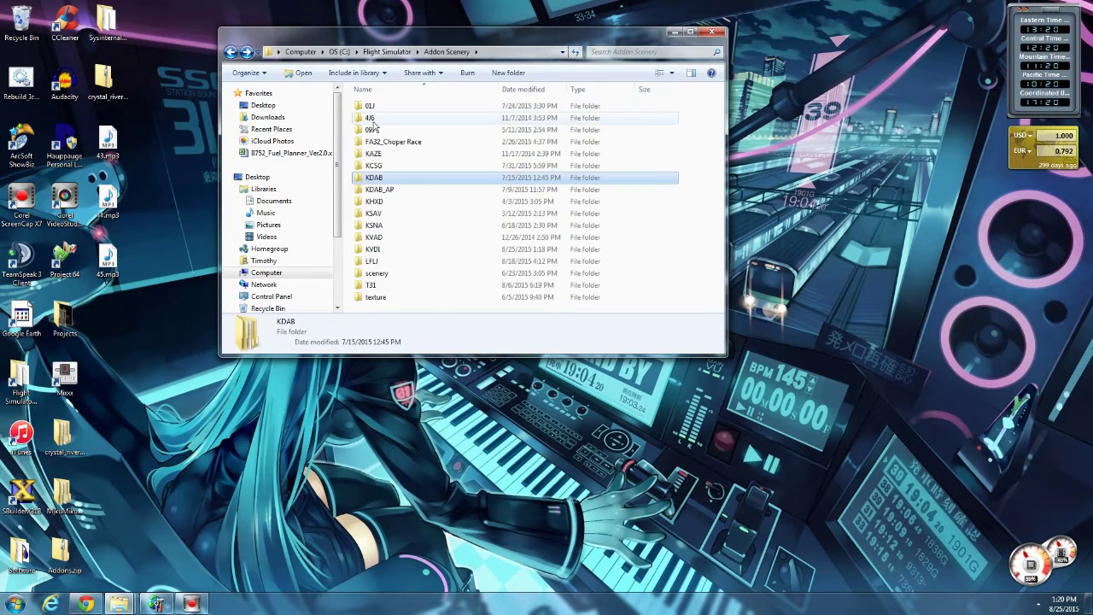
double_click(380, 250)
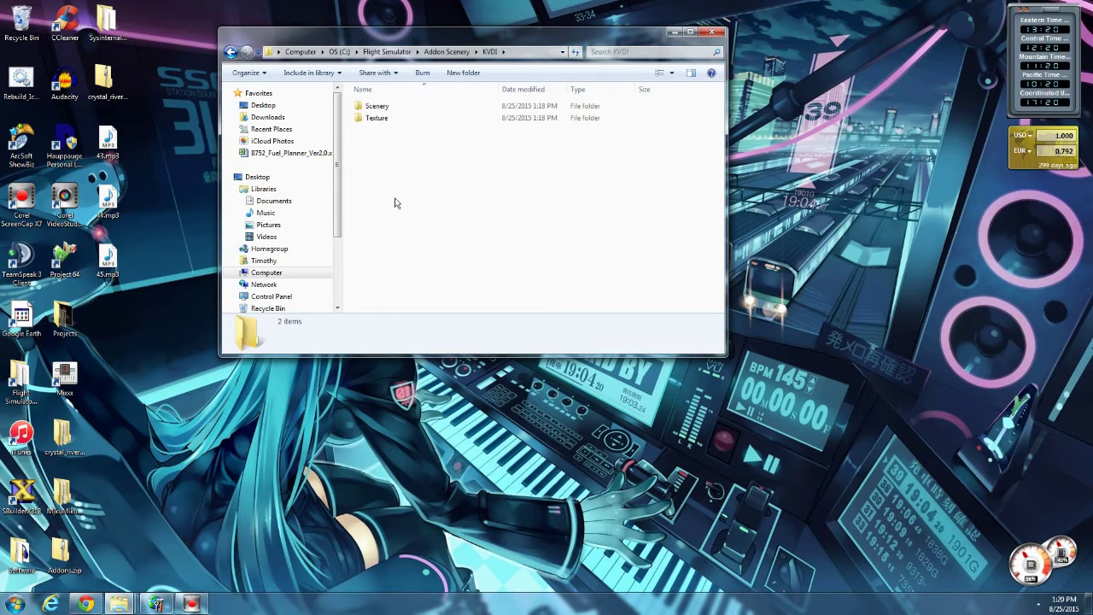
double_click(378, 106)
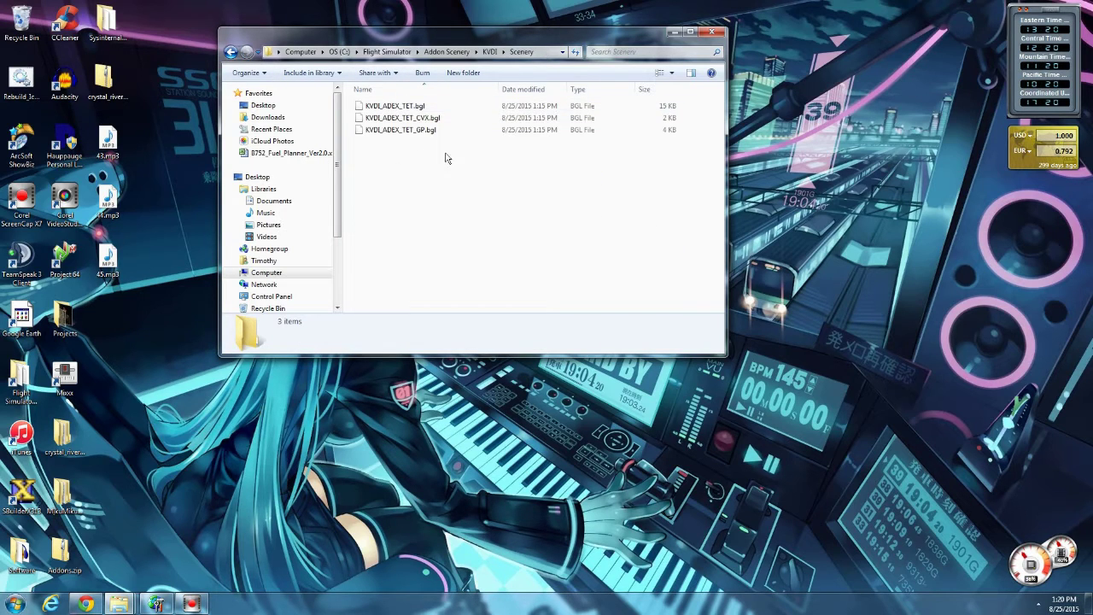
click(230, 51)
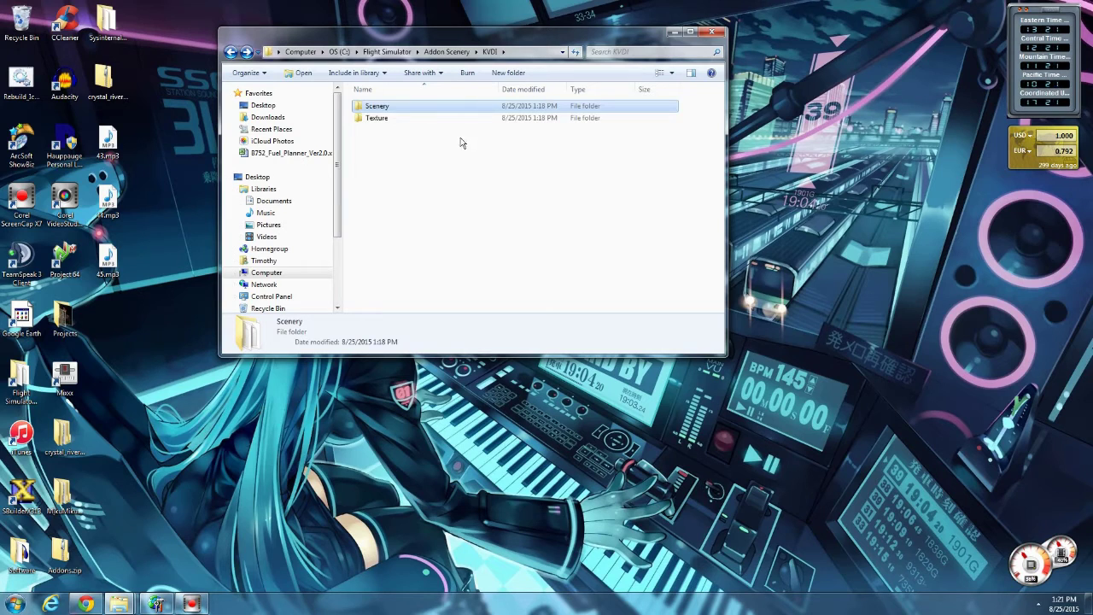
click(231, 51)
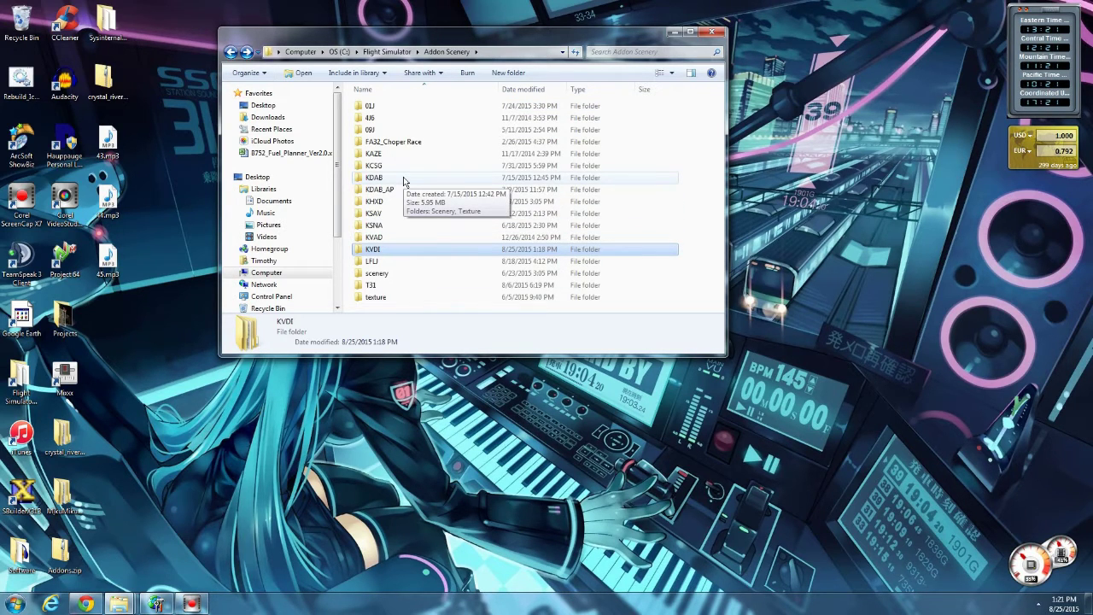
Reopen KDAB and KVDI once more, ending on the Addon Scenery list
double_click(405, 182)
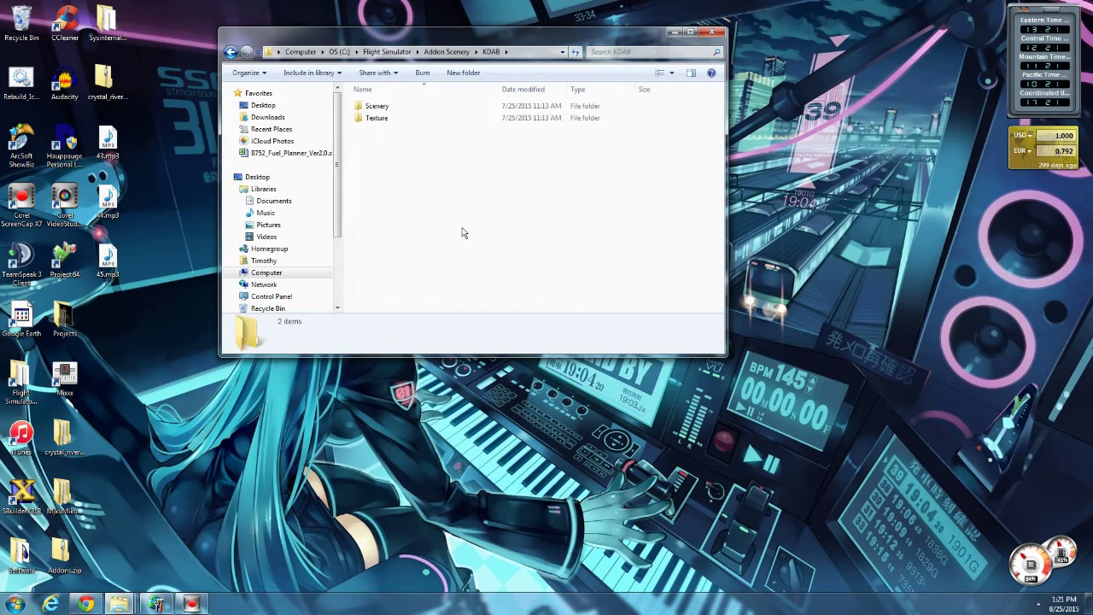
click(240, 52)
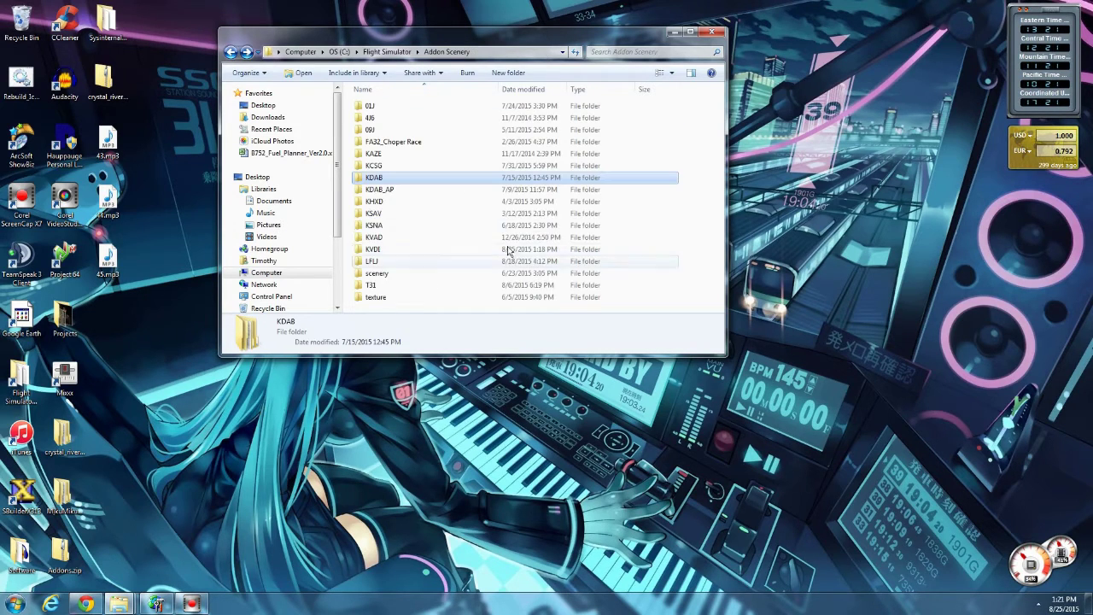
double_click(390, 252)
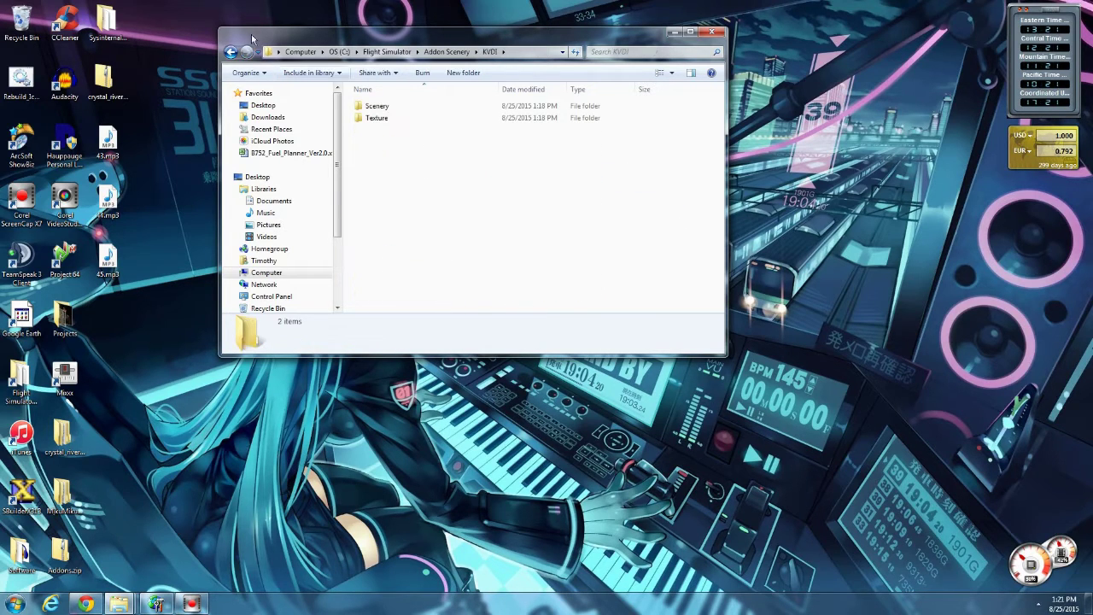
click(231, 52)
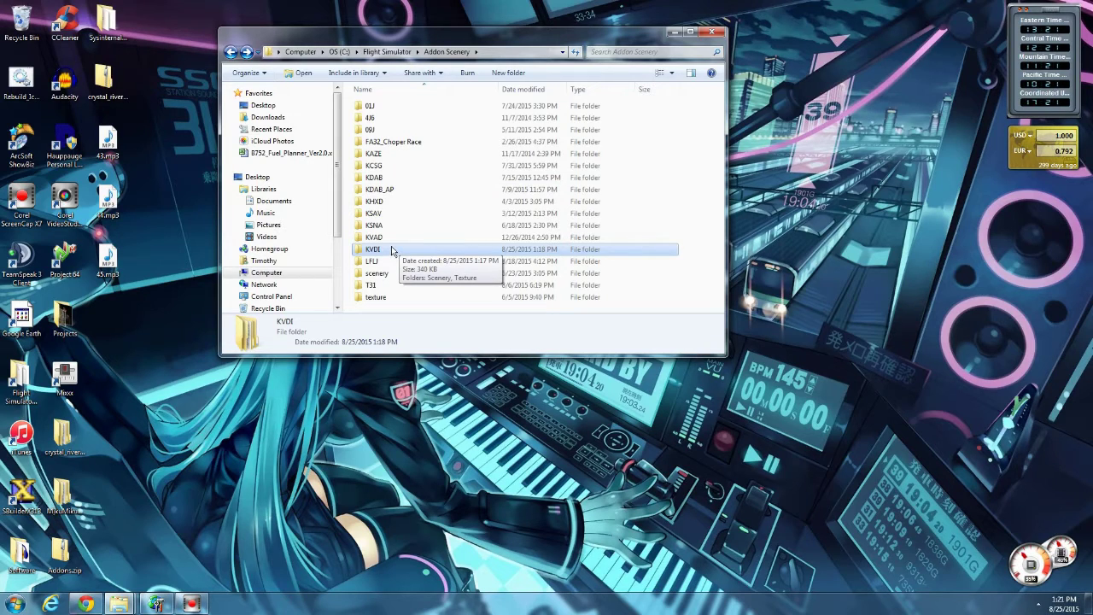
Peek into the Effects folder, then check KVDI's contents and return to Addon Scenery
click(230, 52)
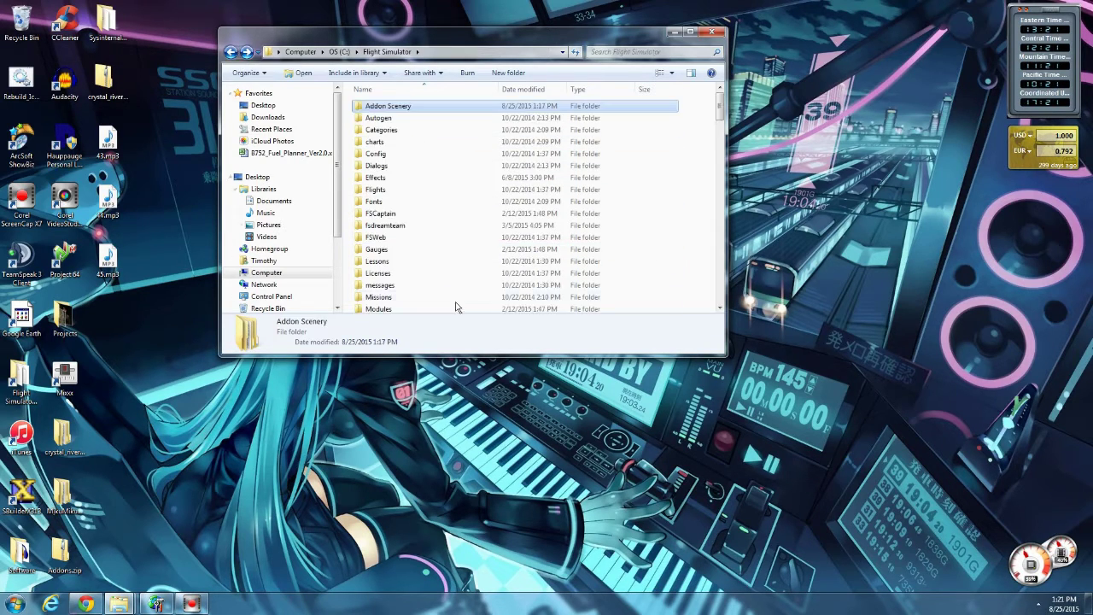
click(428, 141)
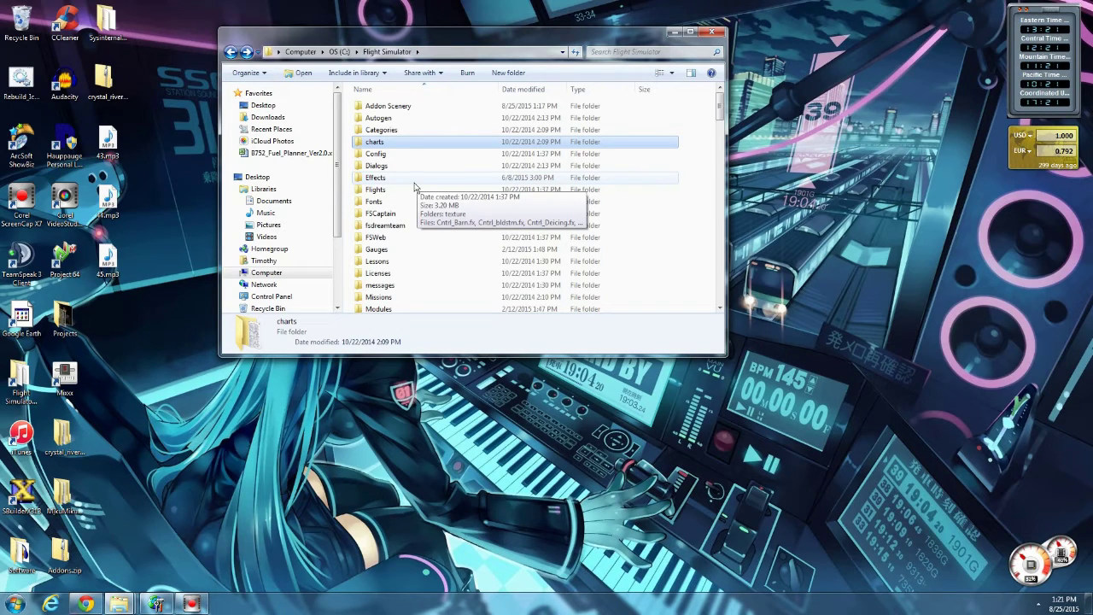
double_click(414, 180)
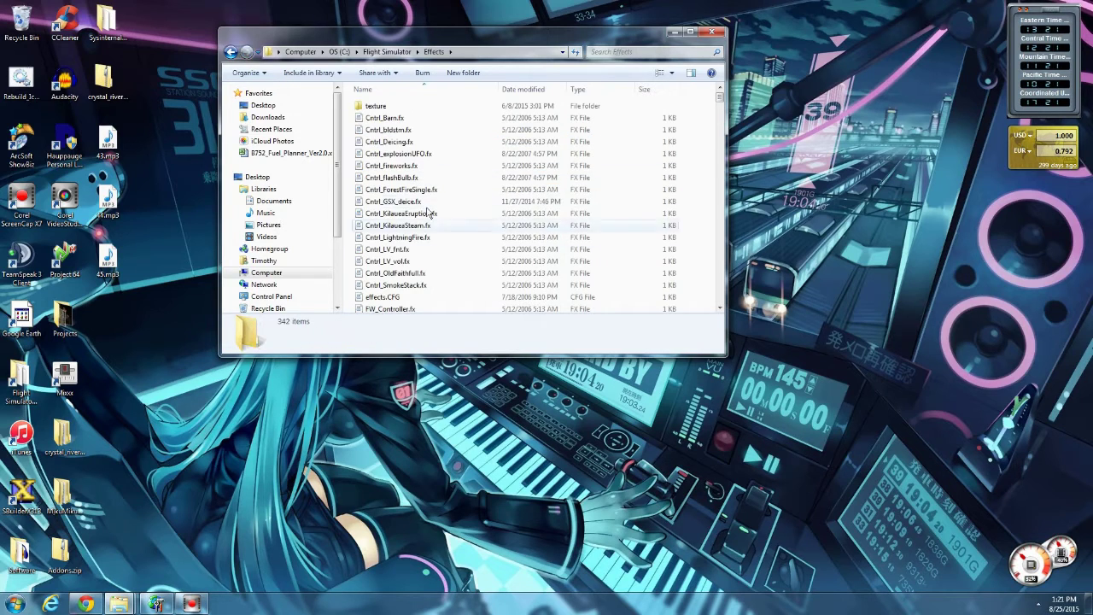
click(376, 107)
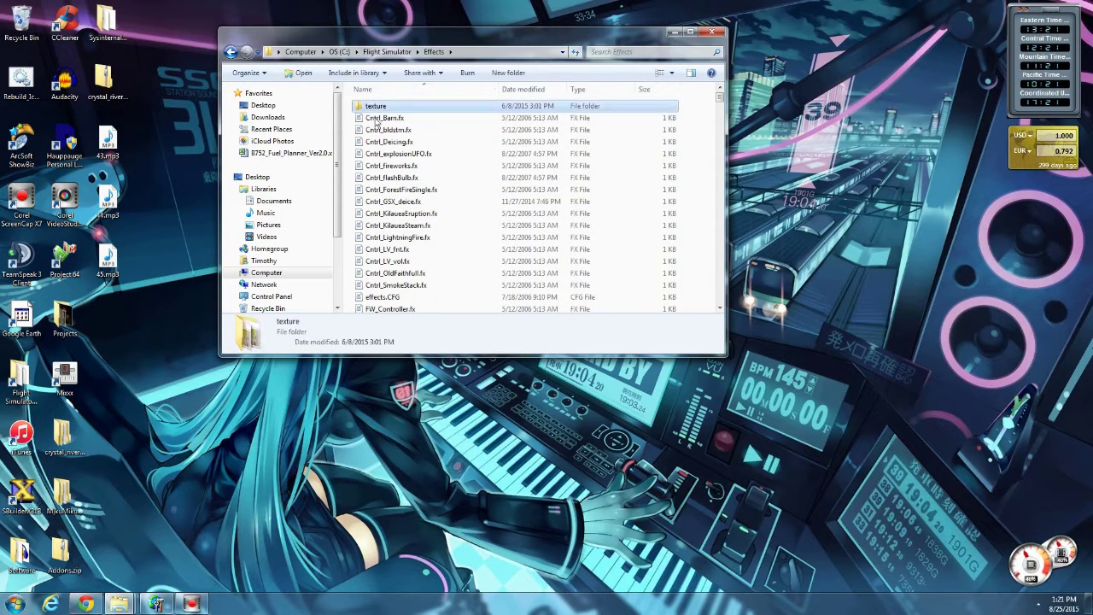
key(BackSpace)
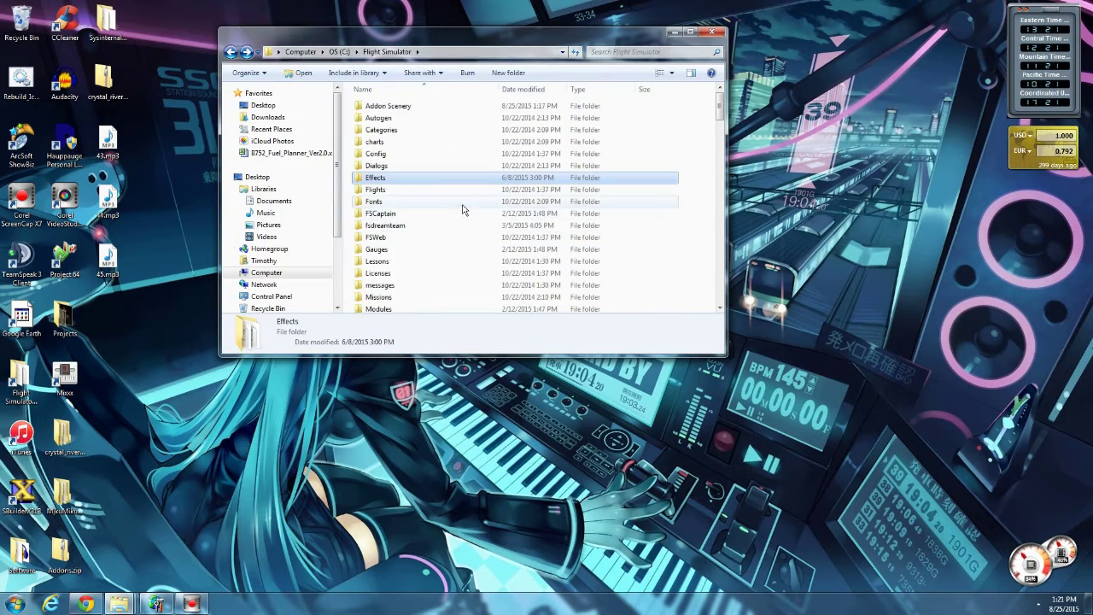
double_click(408, 108)
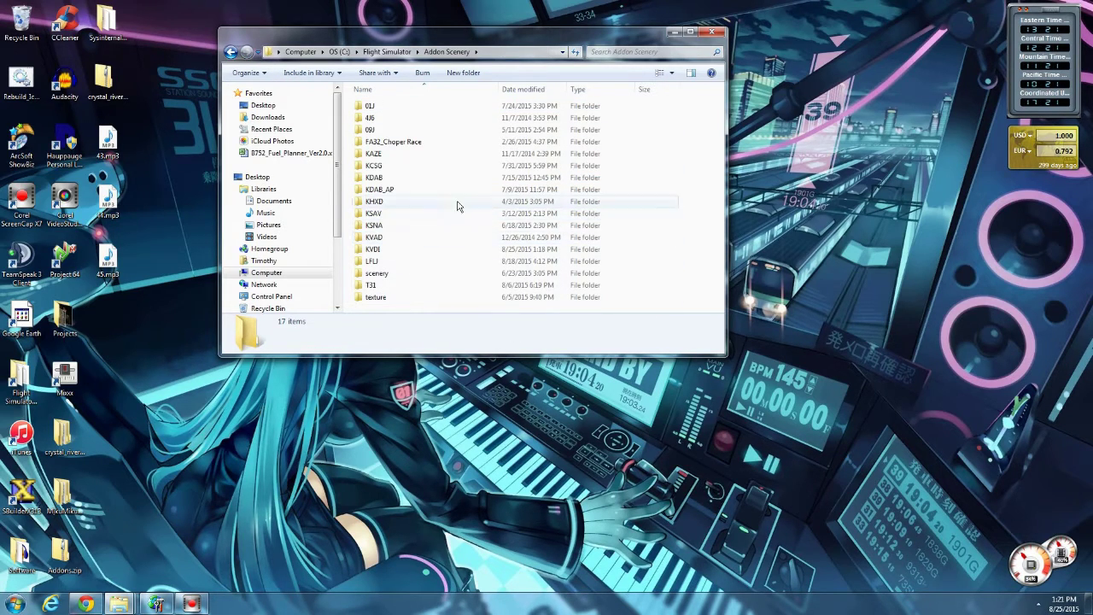
double_click(374, 248)
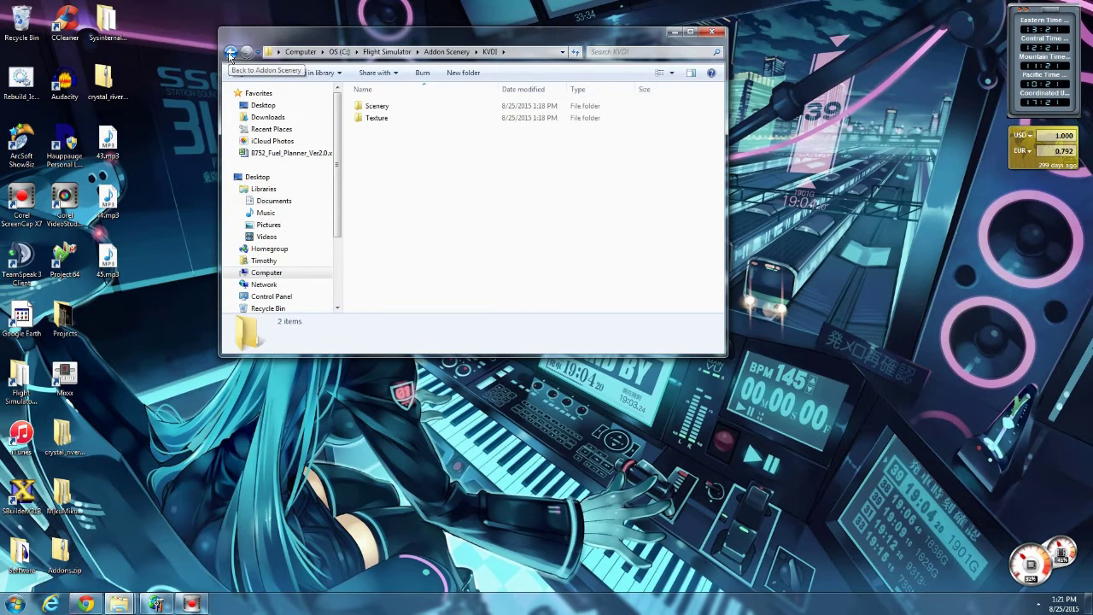
click(231, 53)
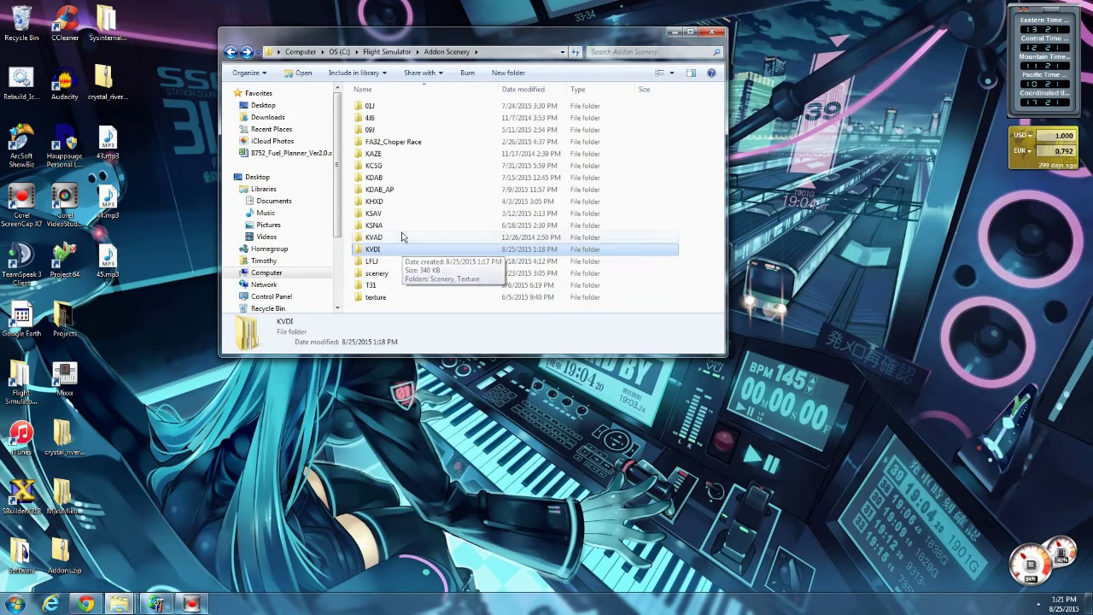
Inspect the KSAV airport's Scenery and Texture subfolders
double_click(398, 214)
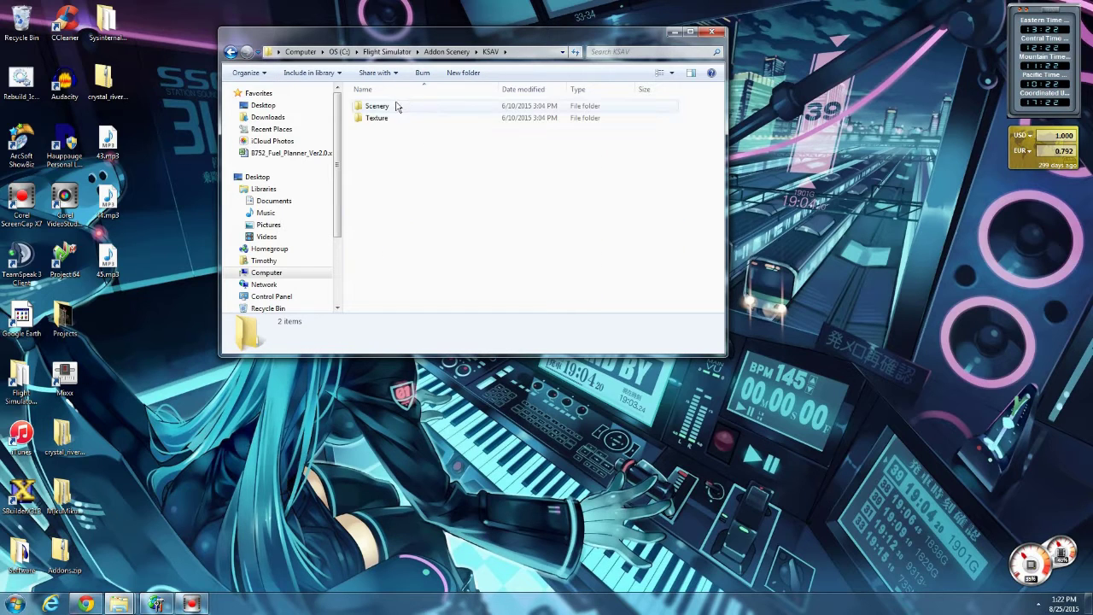
double_click(376, 106)
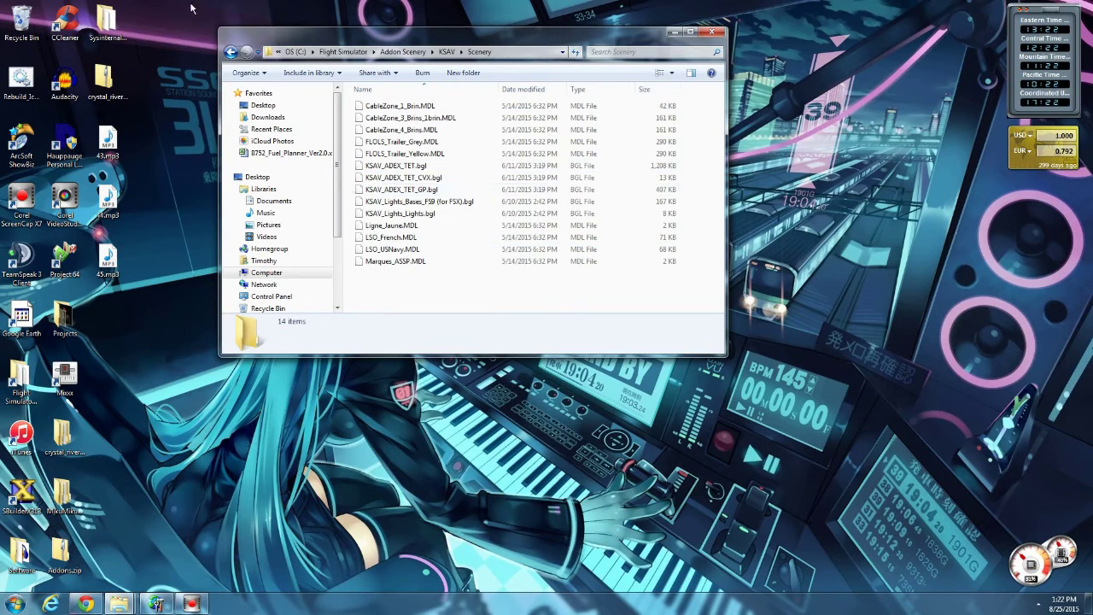
click(230, 52)
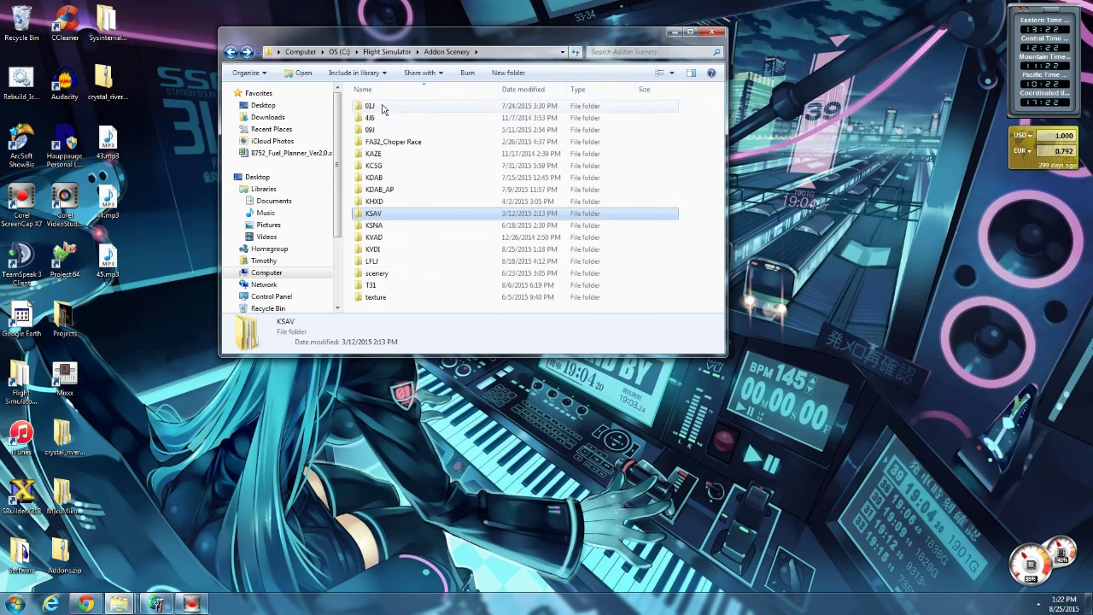
double_click(396, 213)
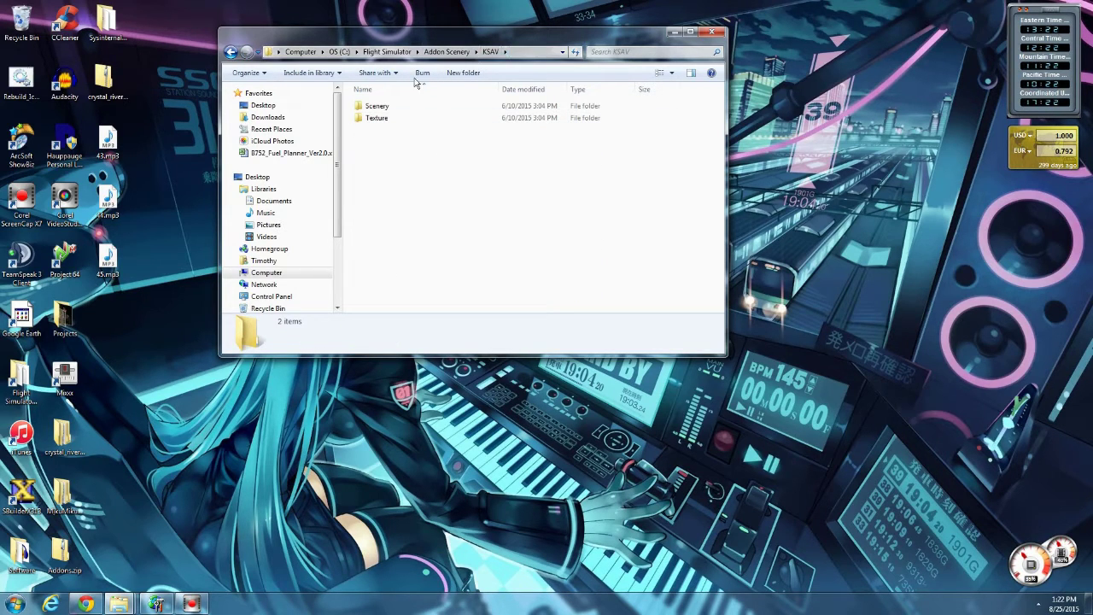
double_click(376, 107)
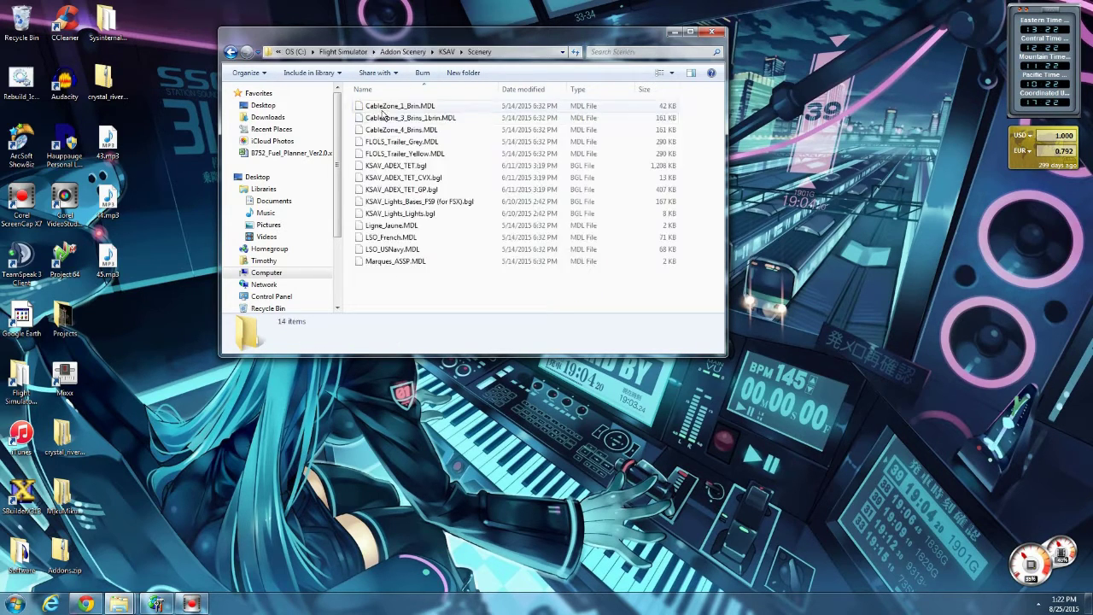
click(231, 52)
double_click(377, 118)
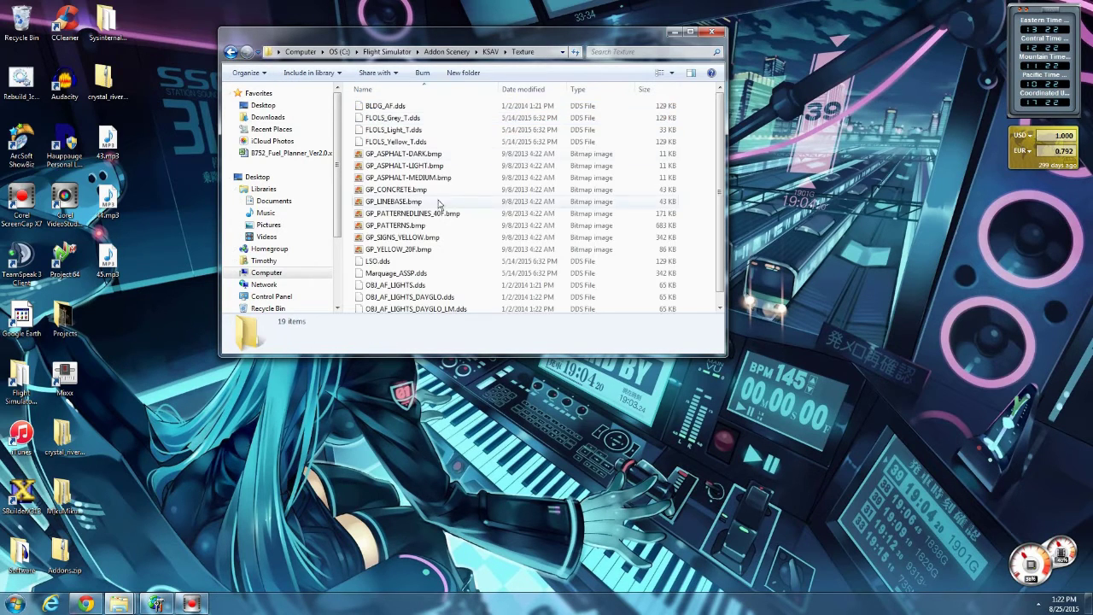
scroll(446, 186, down, 1)
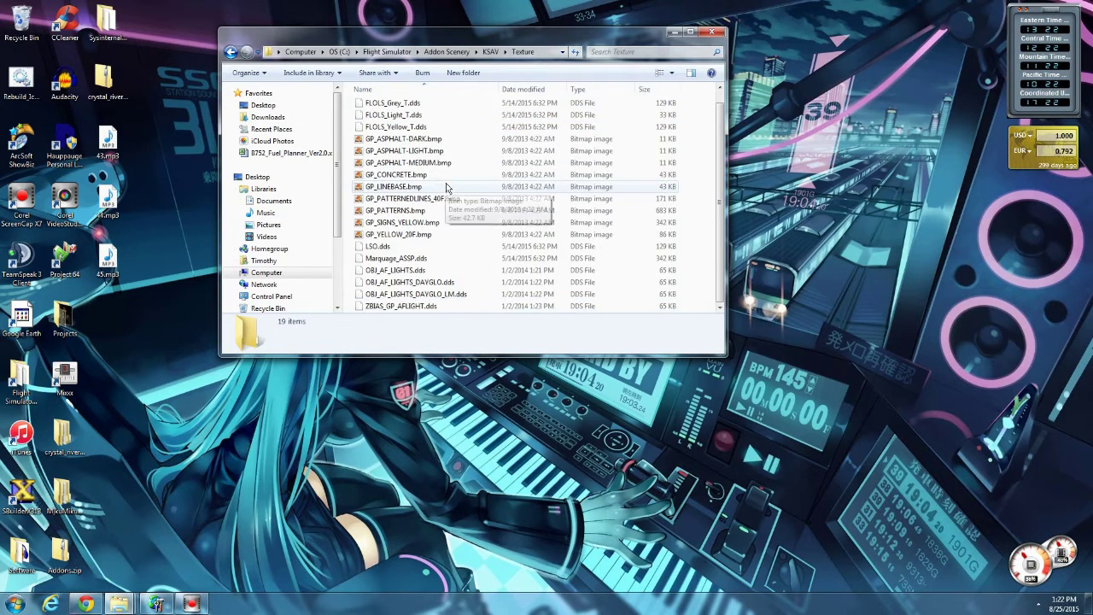
click(231, 52)
click(231, 52)
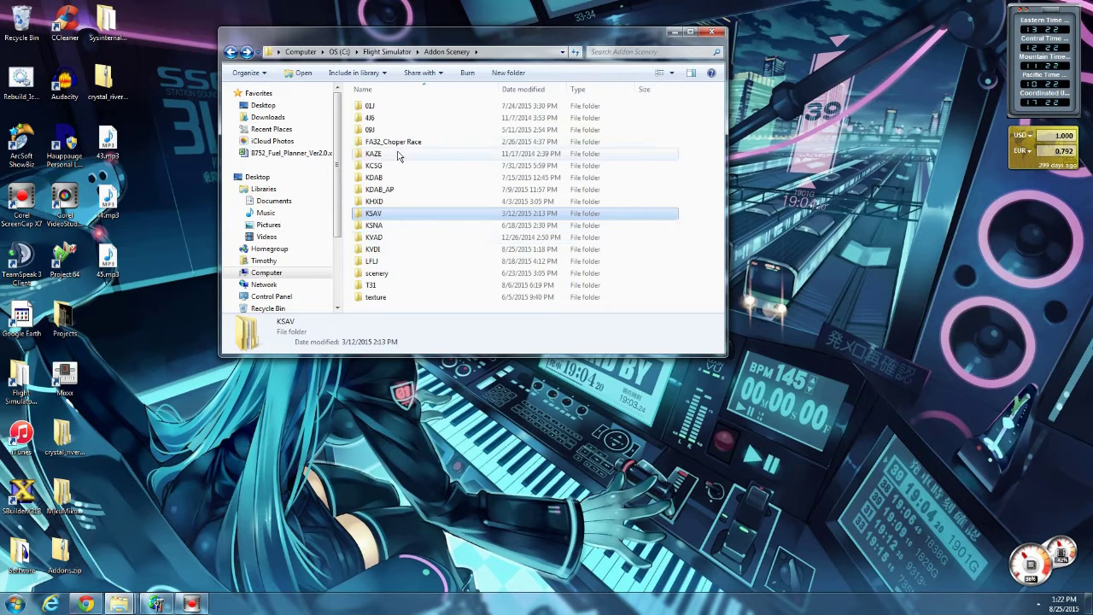
Review KSAV's Scenery and Texture folders again, then return to the Addon Scenery list
double_click(378, 218)
click(387, 107)
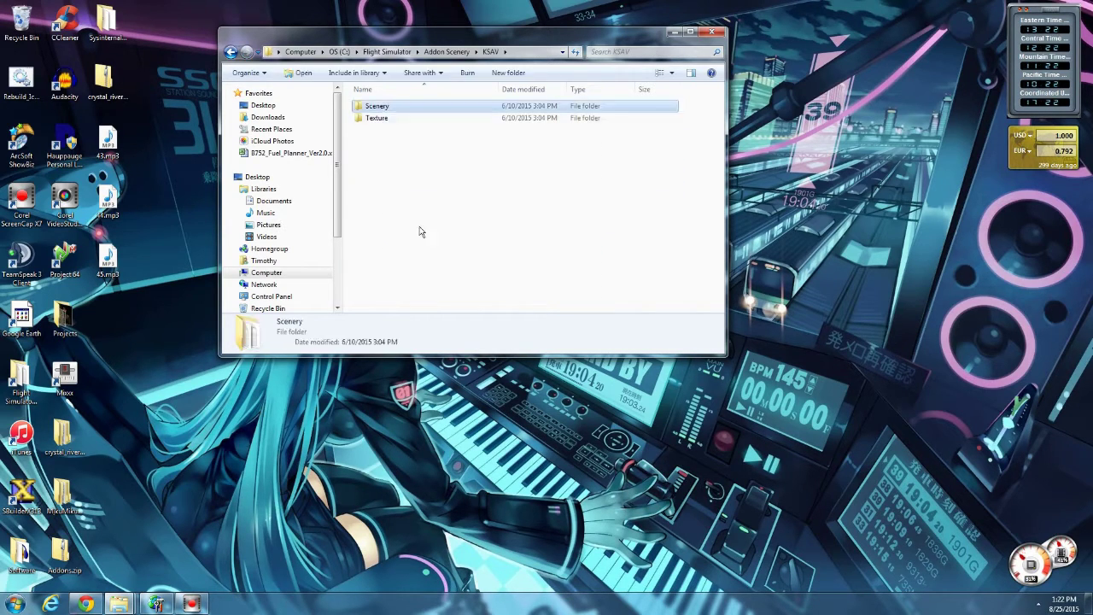
double_click(378, 111)
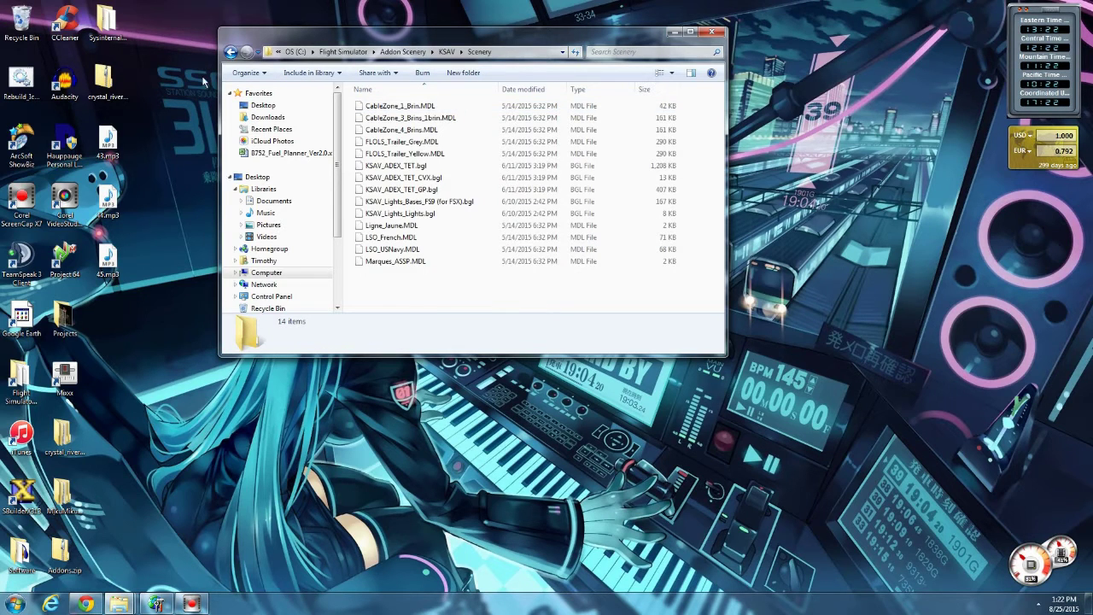
click(233, 54)
double_click(402, 120)
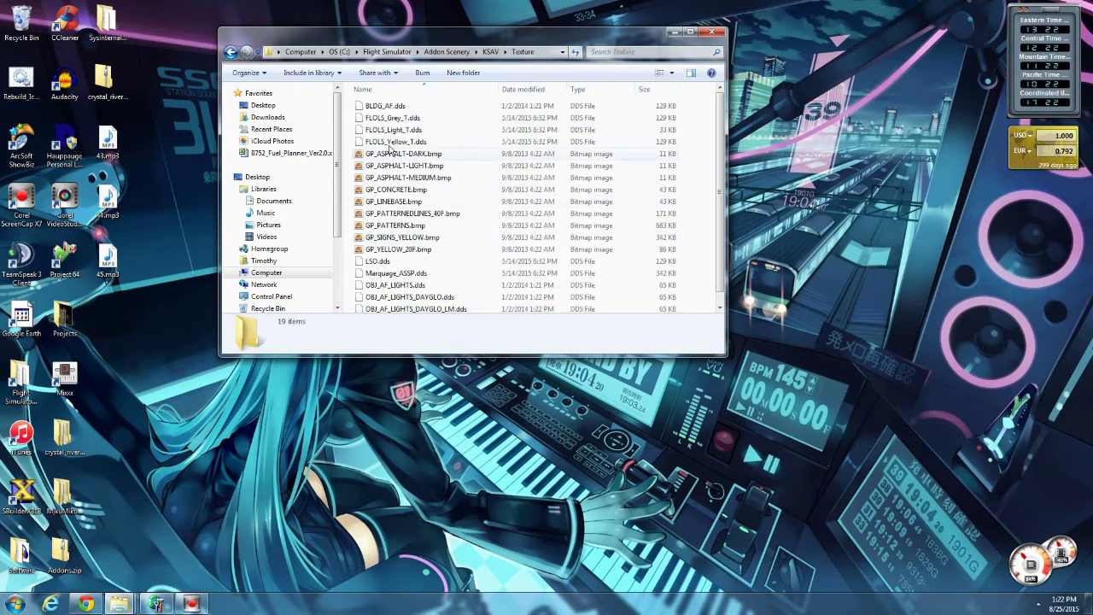
click(230, 52)
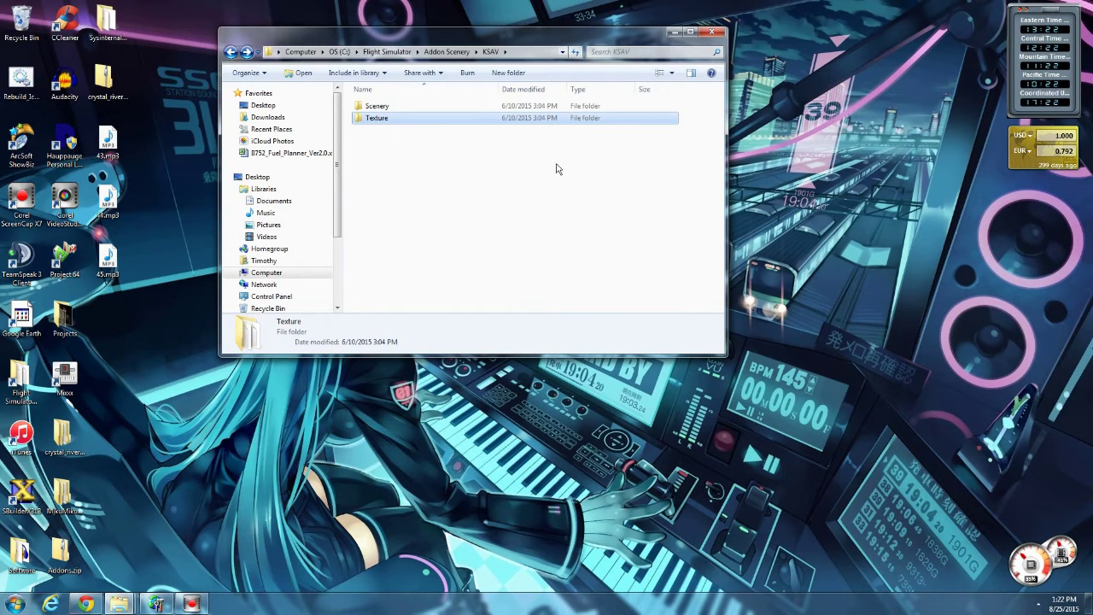
click(513, 196)
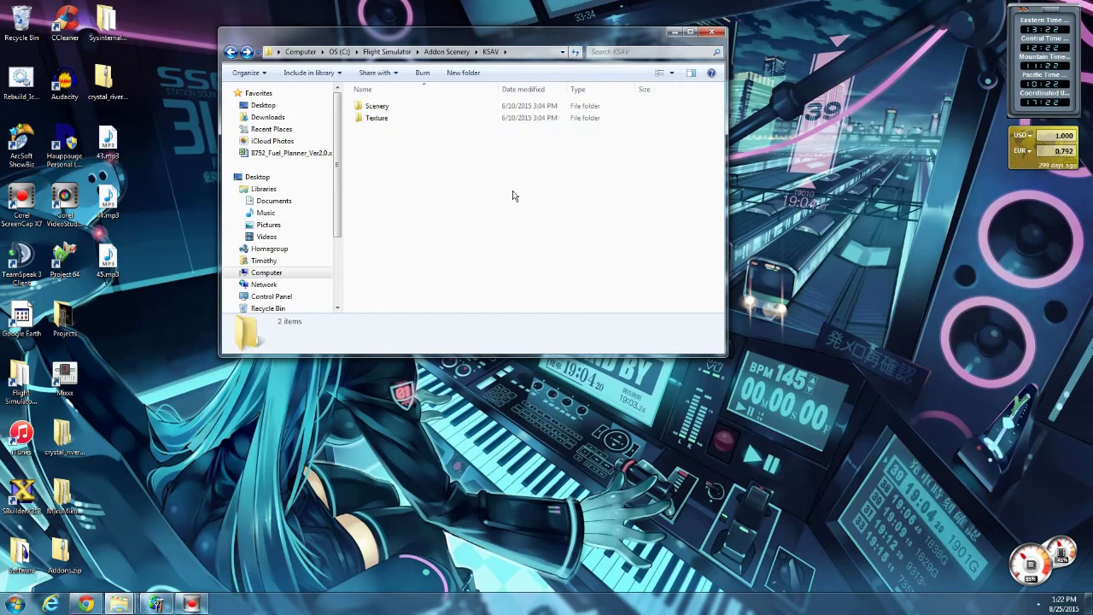
click(402, 108)
click(451, 190)
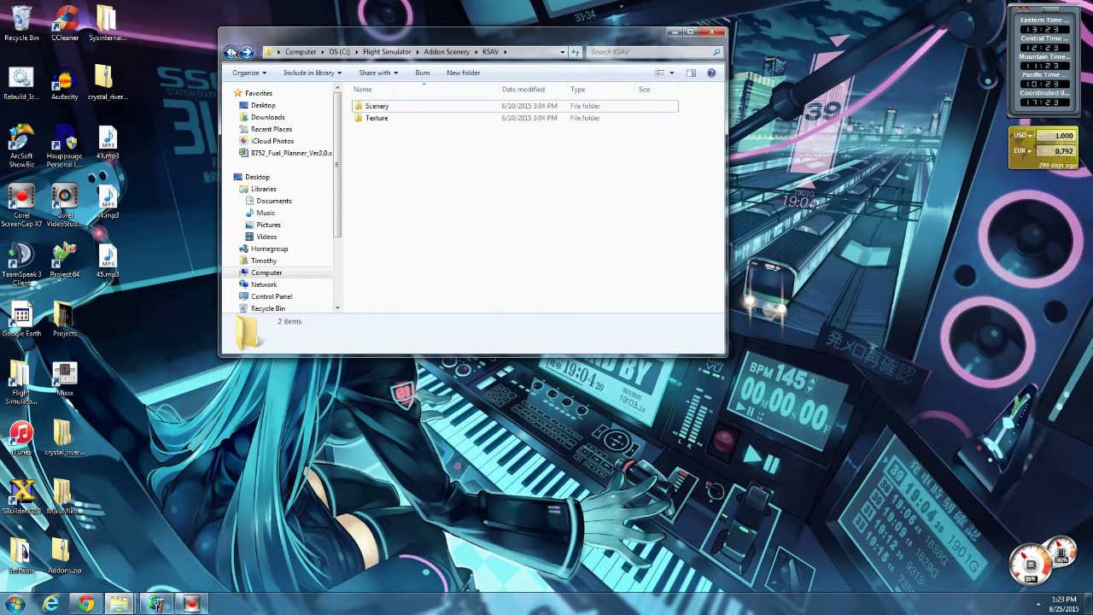
click(230, 51)
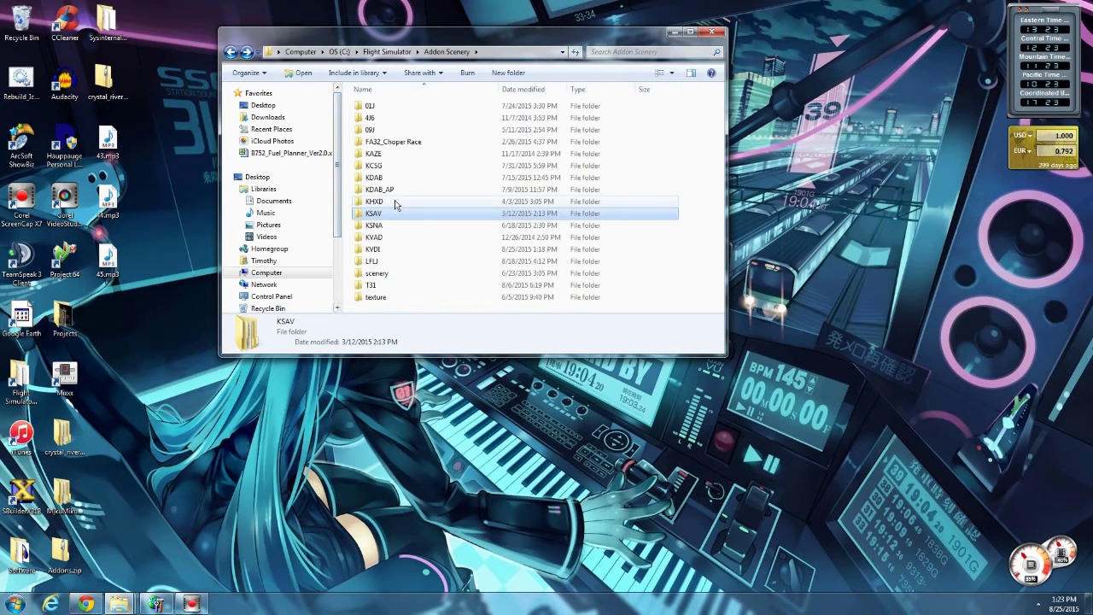
Select the KVDI folder and minimize the Addon Scenery window
click(385, 251)
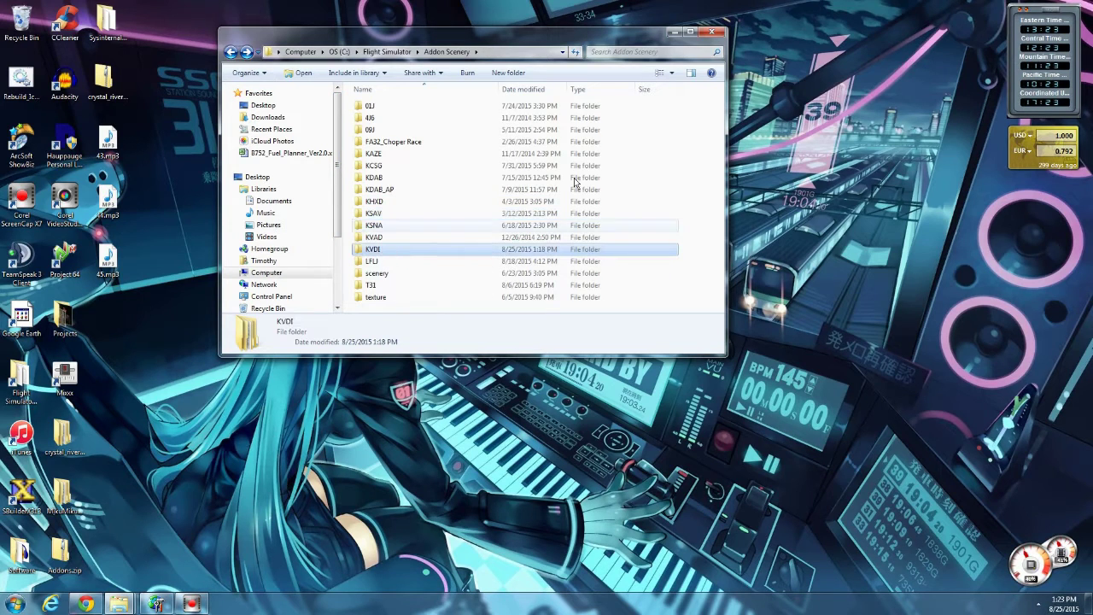
click(674, 33)
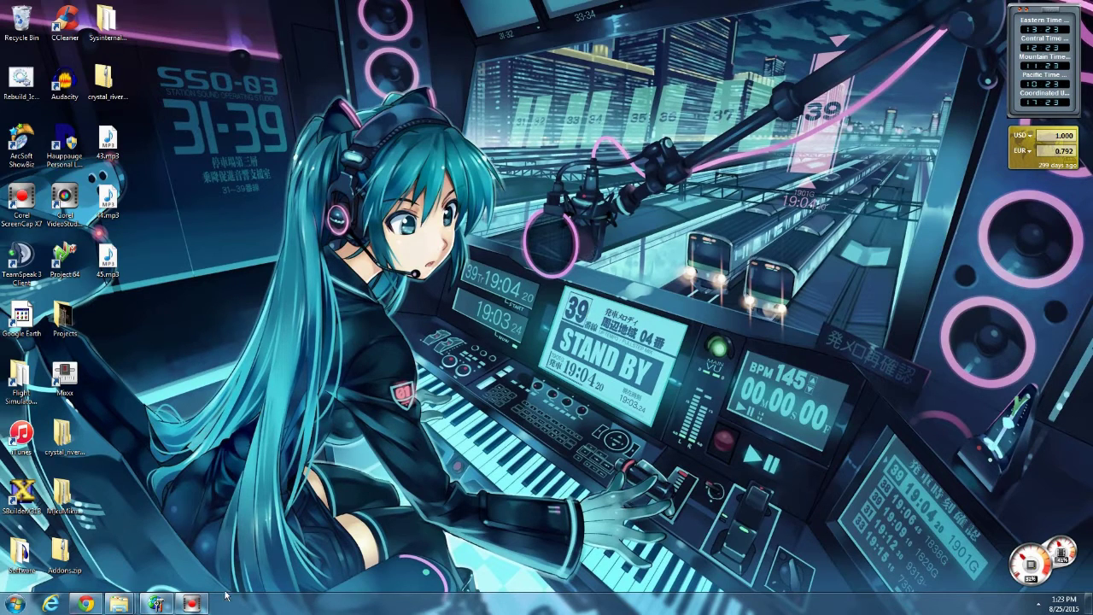
Launch Microsoft Flight Simulator X from the Start menu
click(25, 604)
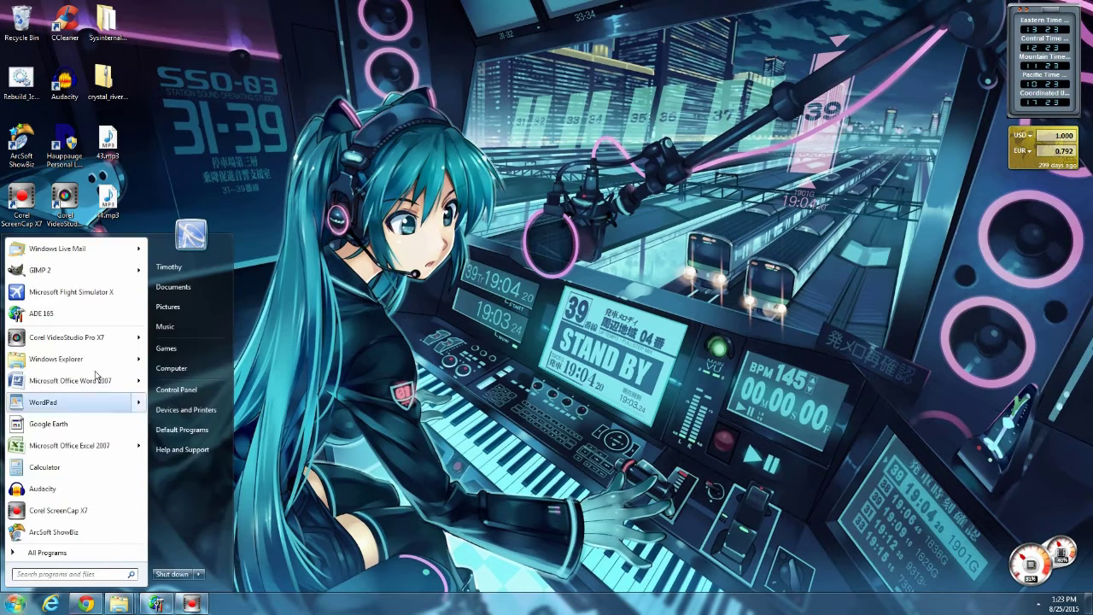
click(77, 293)
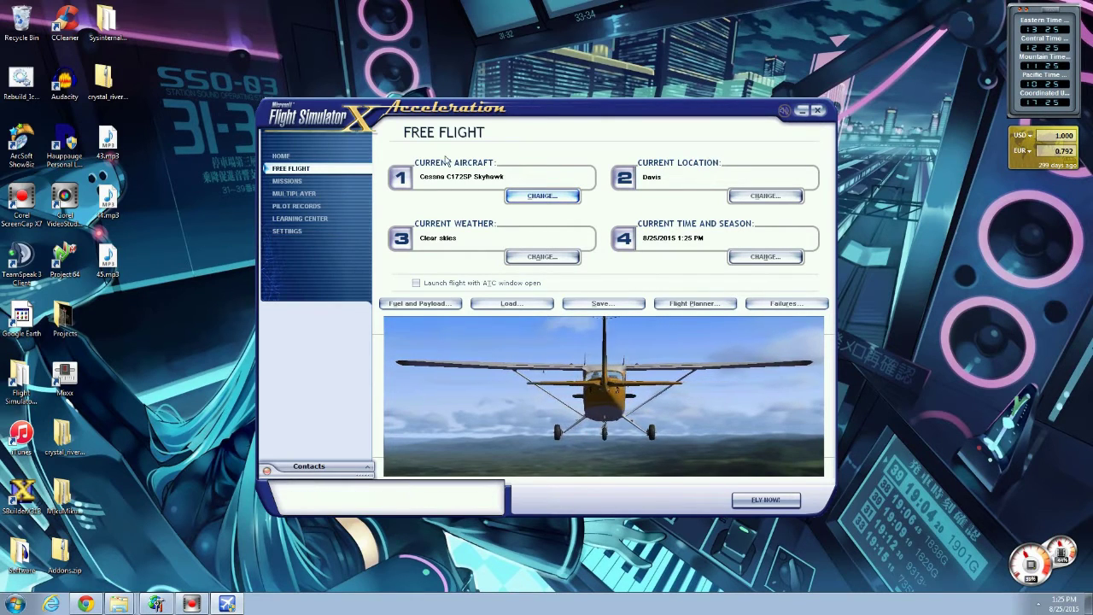
Show FSX's Settings page, then re-minimize the KVDI and Addon Scenery Explorer windows
click(306, 231)
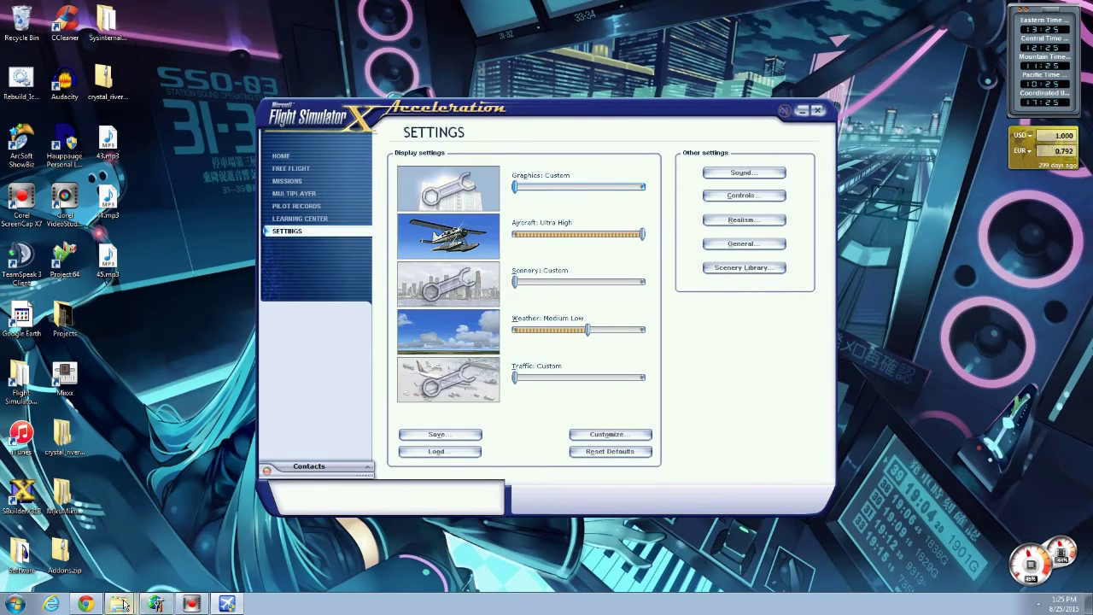
mouse_move(119, 604)
click(120, 540)
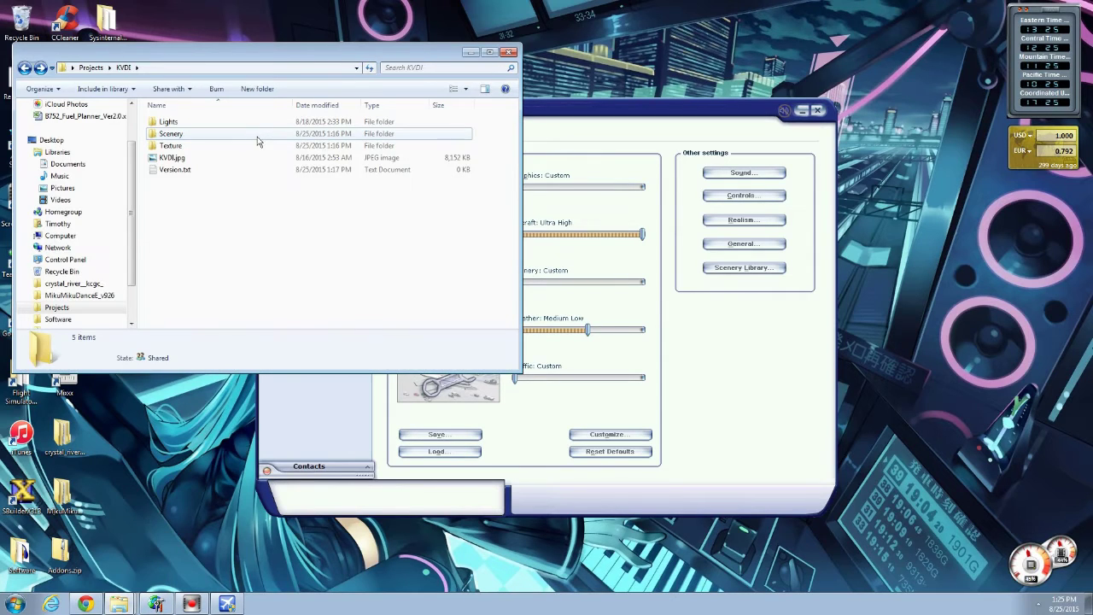
click(471, 52)
mouse_move(119, 604)
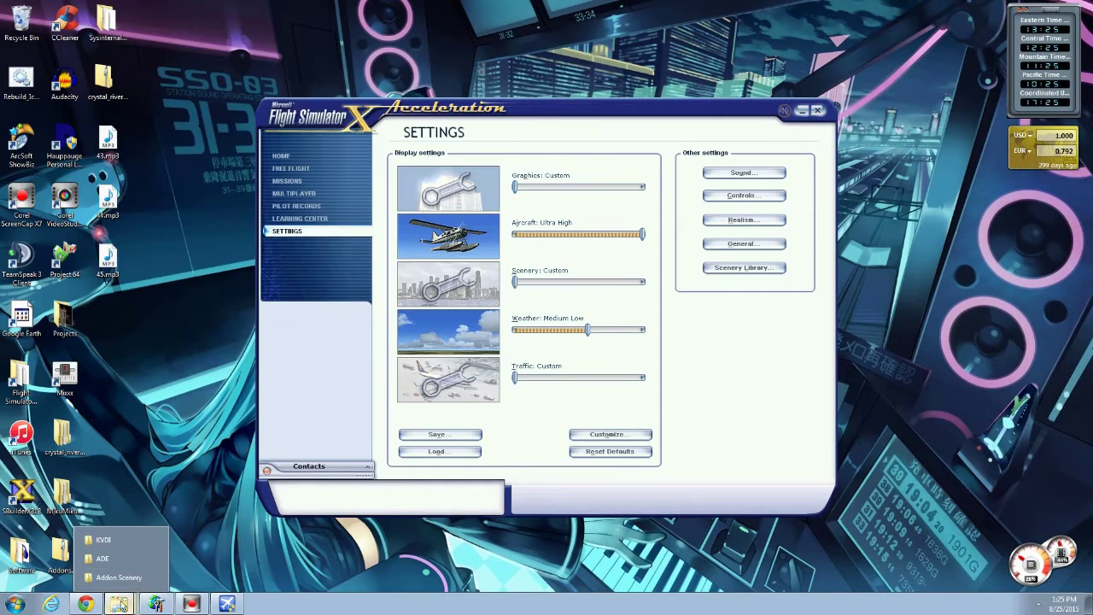
click(118, 577)
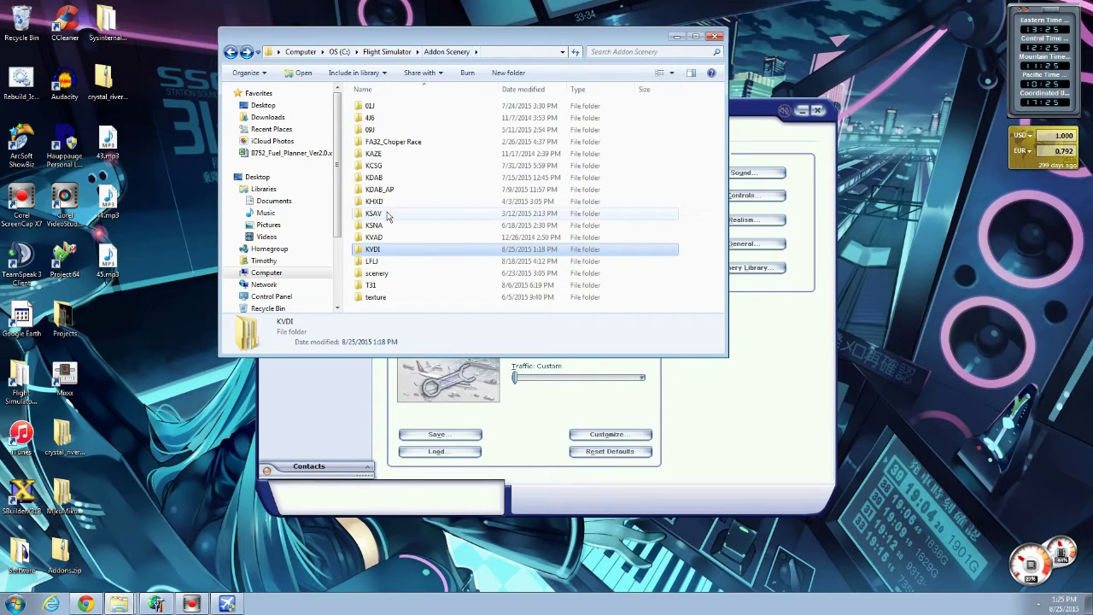
click(674, 36)
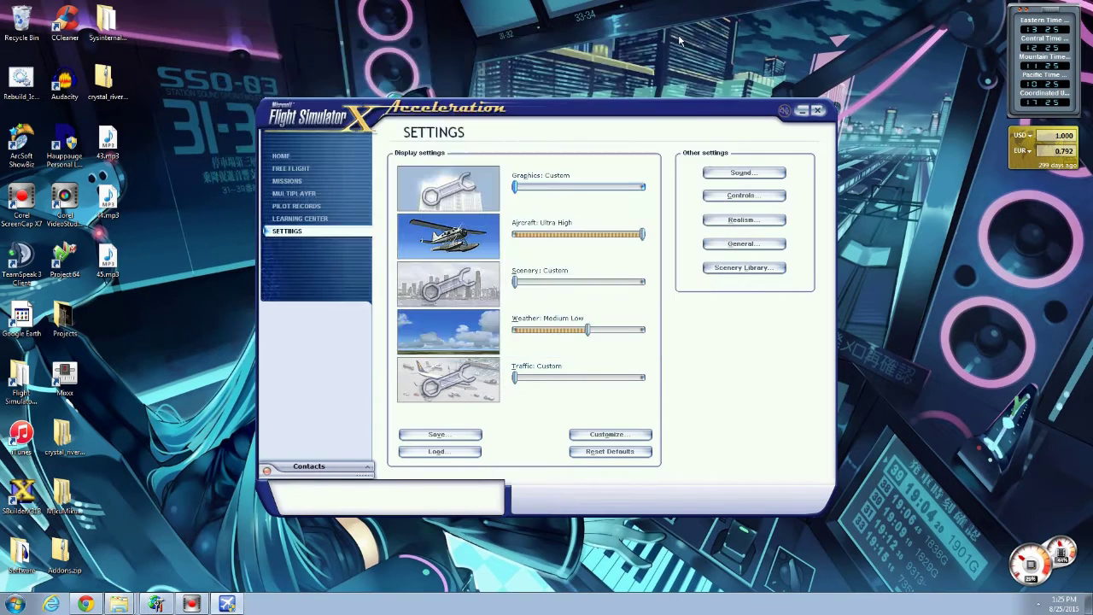
Add the Addon Scenery\KVDI folder as a new scenery area in the Scenery Library
click(728, 268)
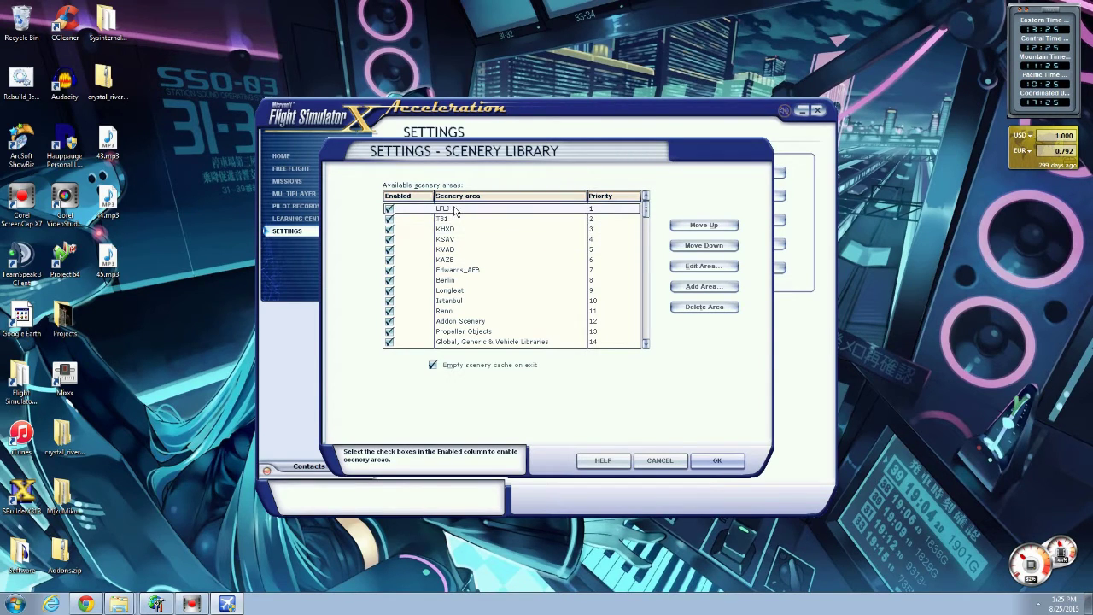
click(698, 287)
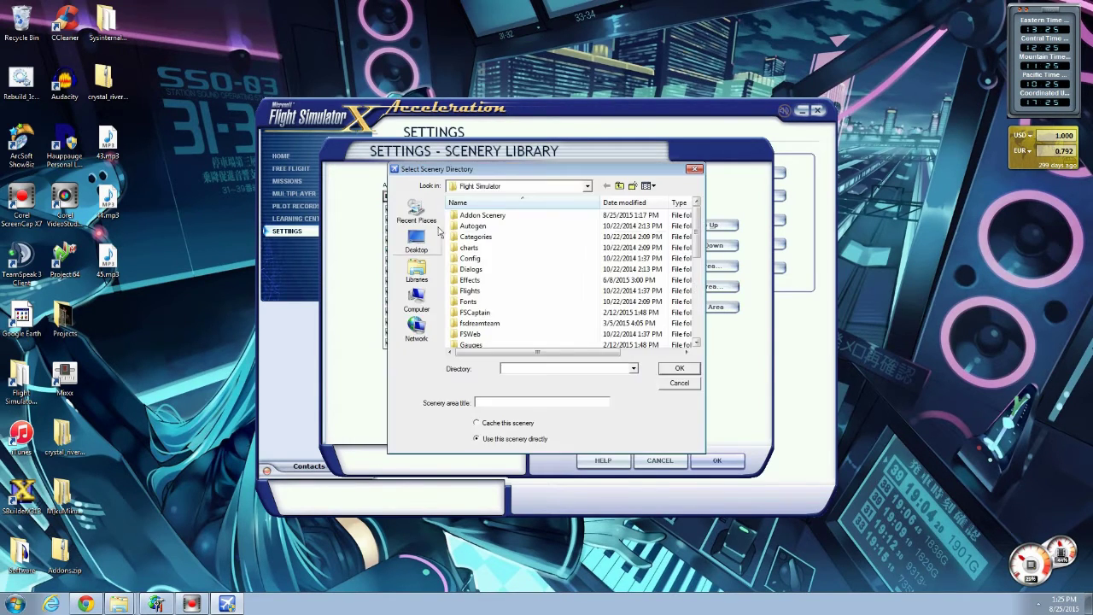
double_click(483, 215)
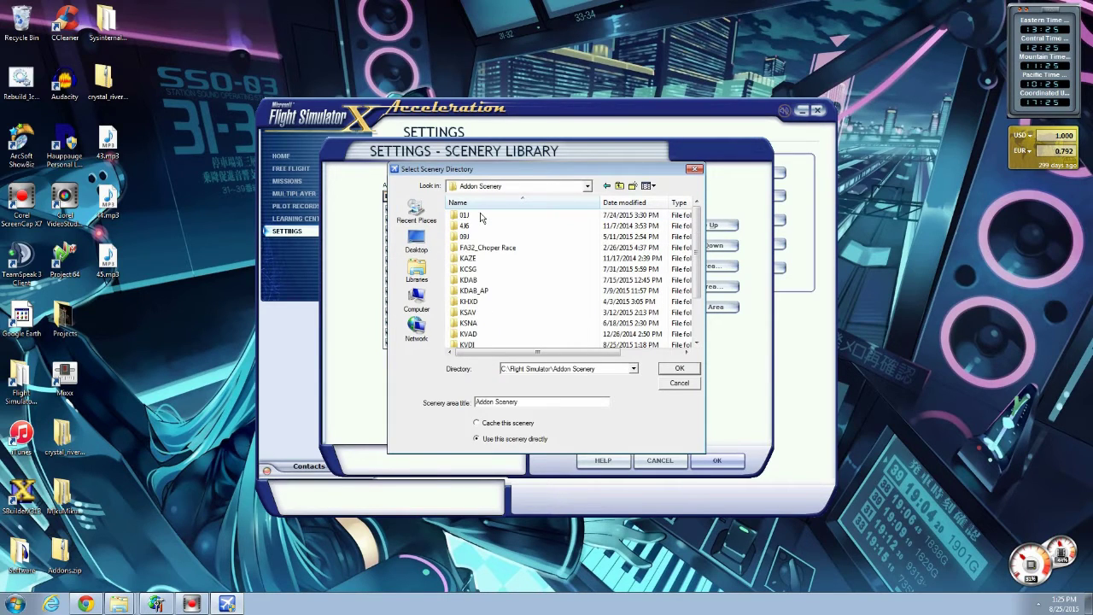
click(476, 345)
scroll(628, 320, down, 2)
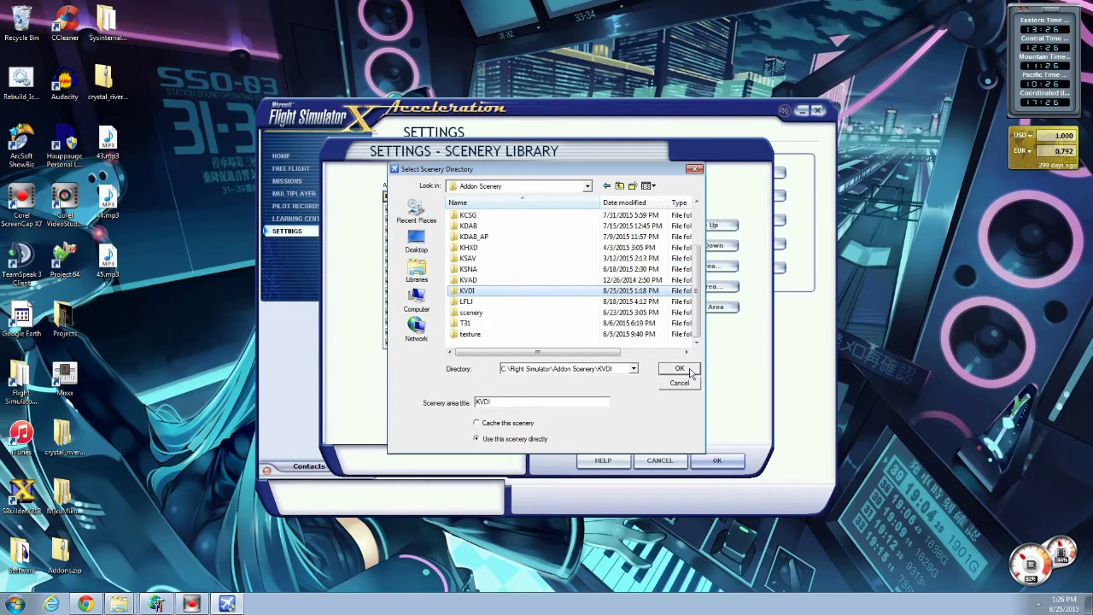
click(678, 369)
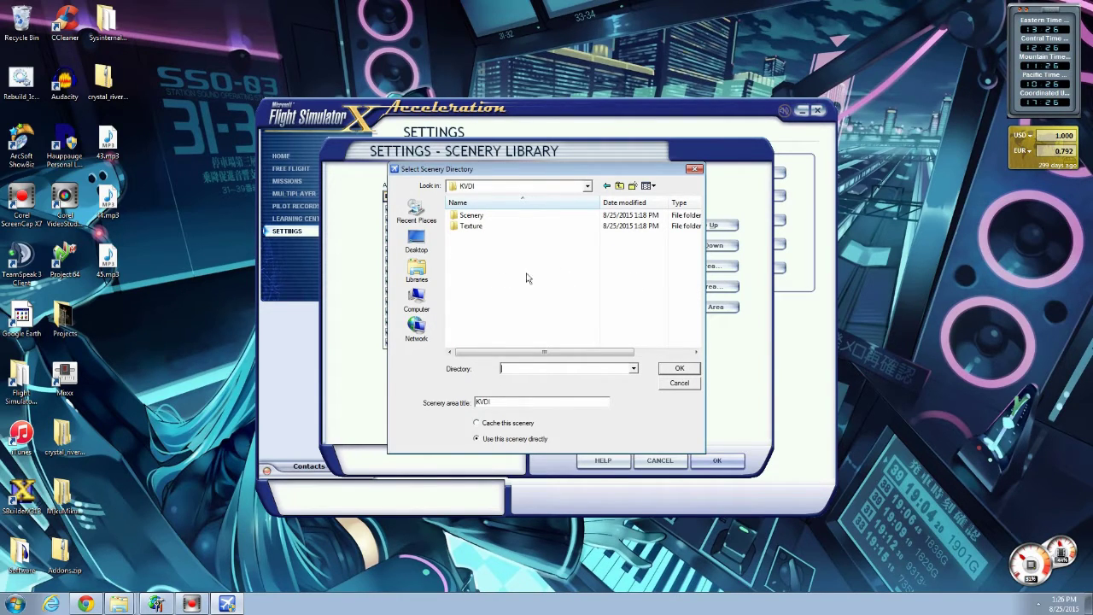
key(Return)
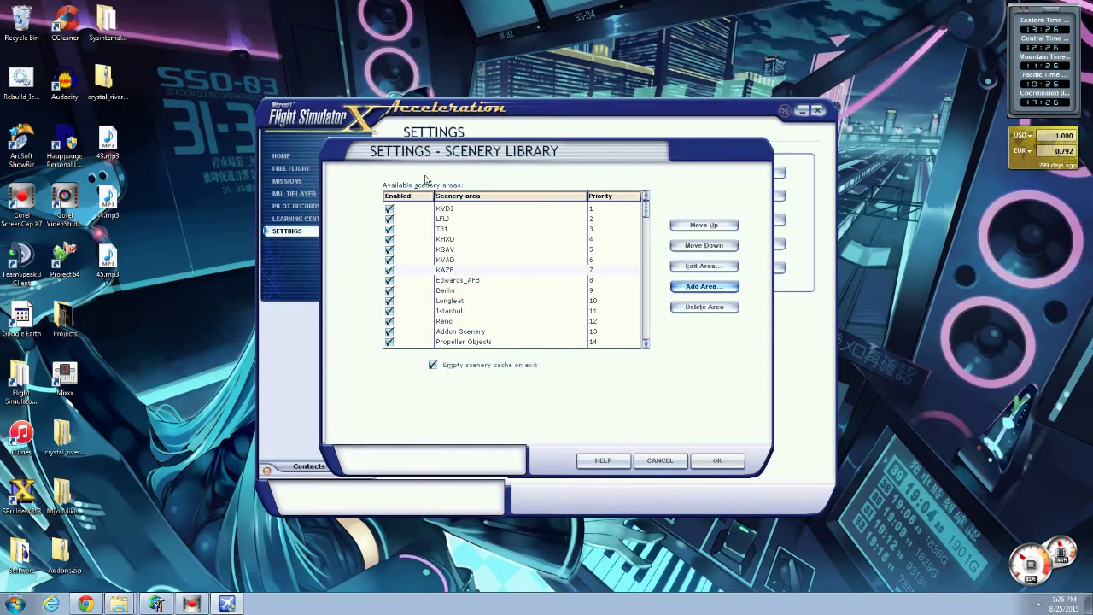
click(444, 210)
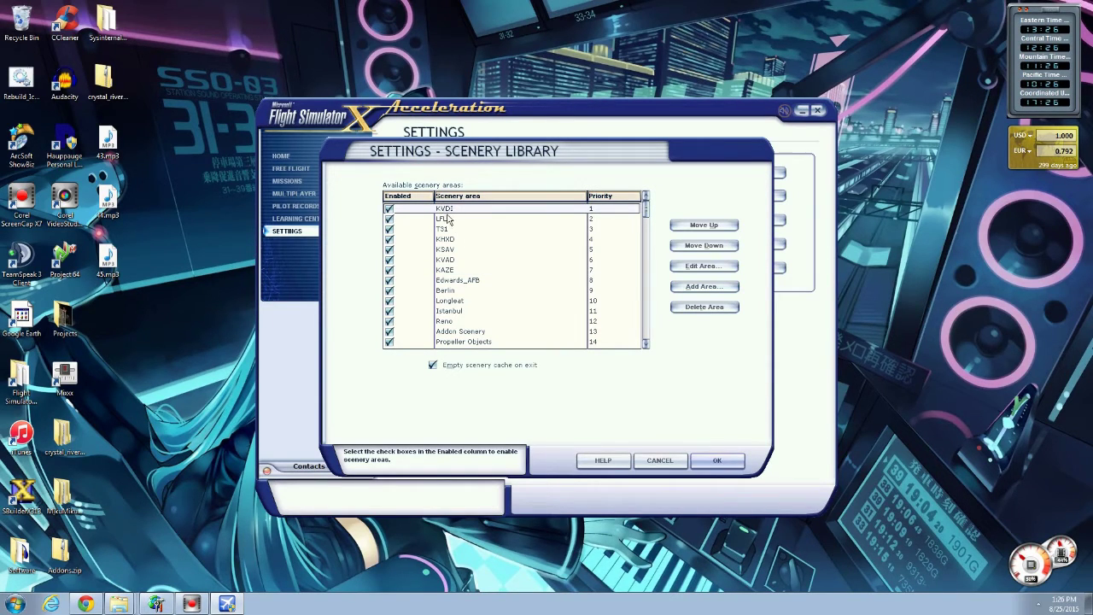
mouse_move(647, 210)
mouse_down()
mouse_move(647, 220)
mouse_move(647, 210)
mouse_up()
click(450, 278)
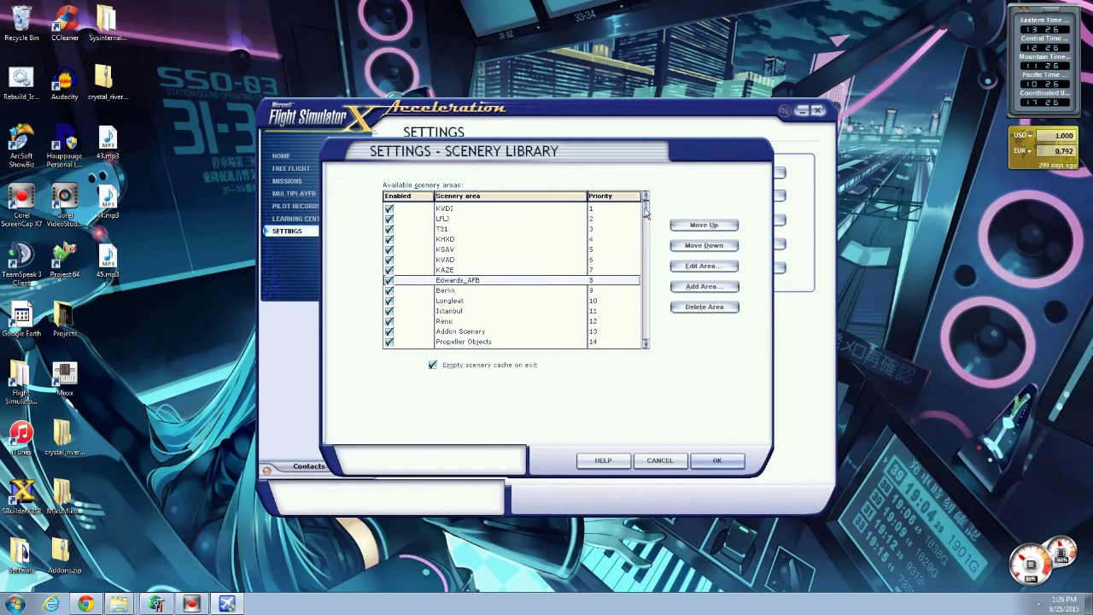
scroll(512, 273, down, 4)
scroll(450, 316, up, 4)
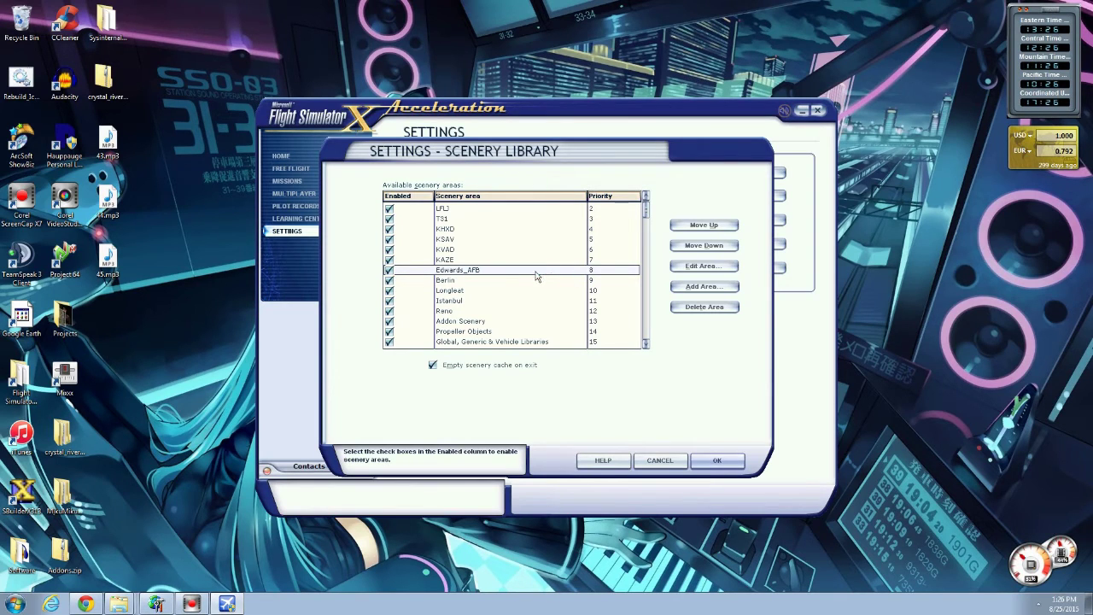
click(451, 250)
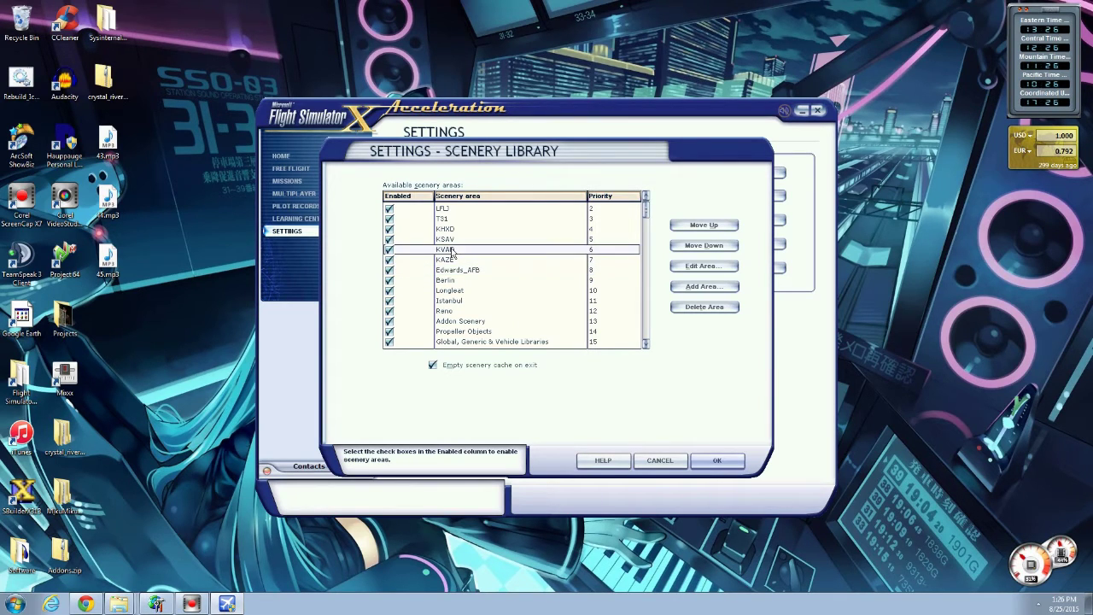
click(452, 240)
click(452, 230)
click(452, 220)
click(451, 209)
click(503, 312)
scroll(479, 299, up, 1)
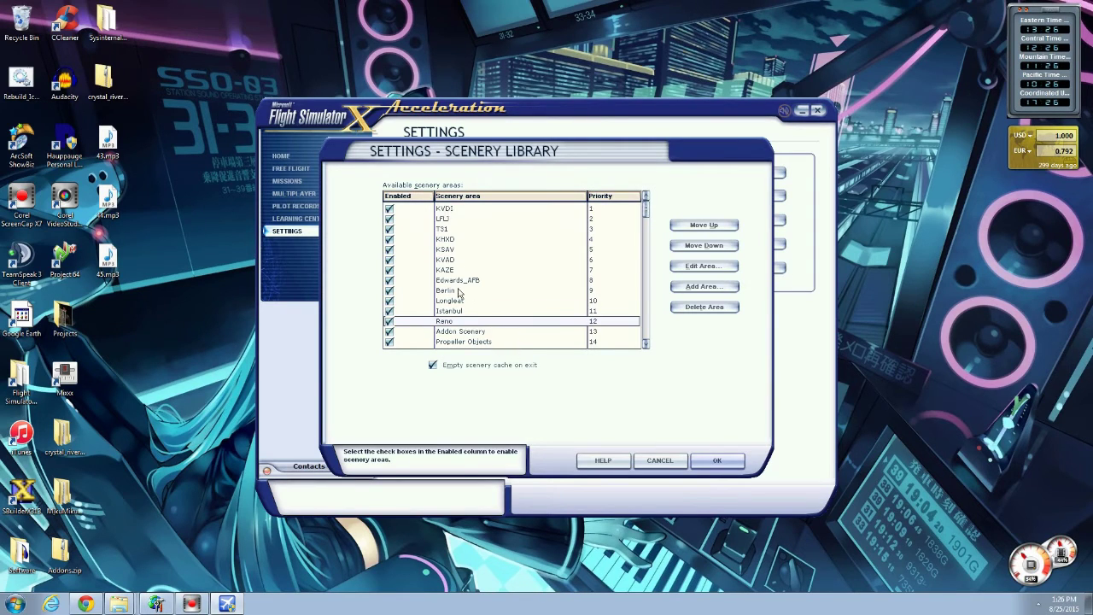
click(459, 282)
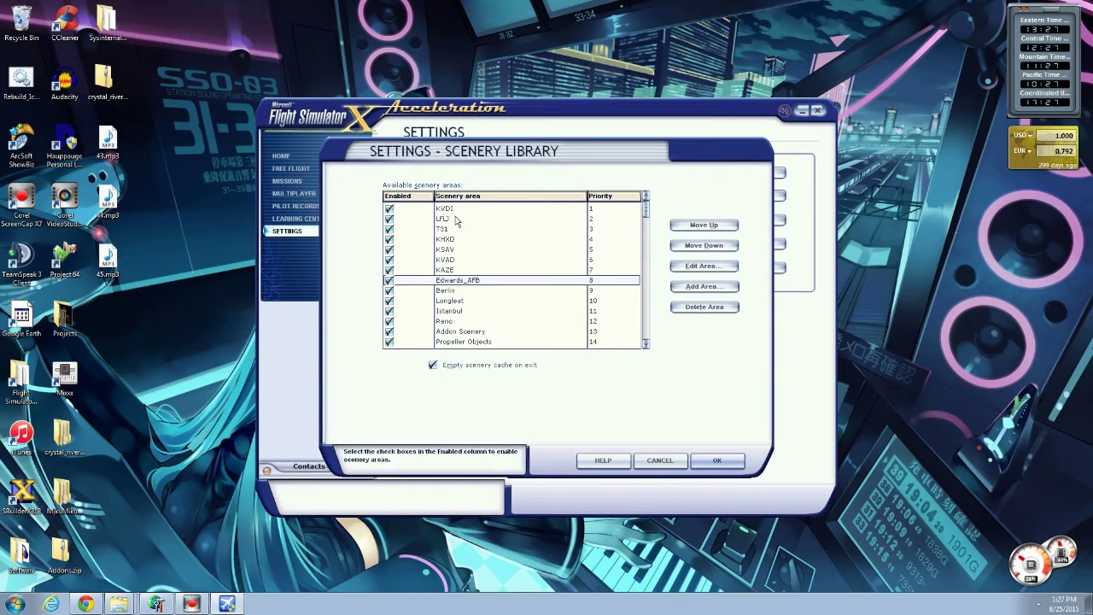
click(449, 292)
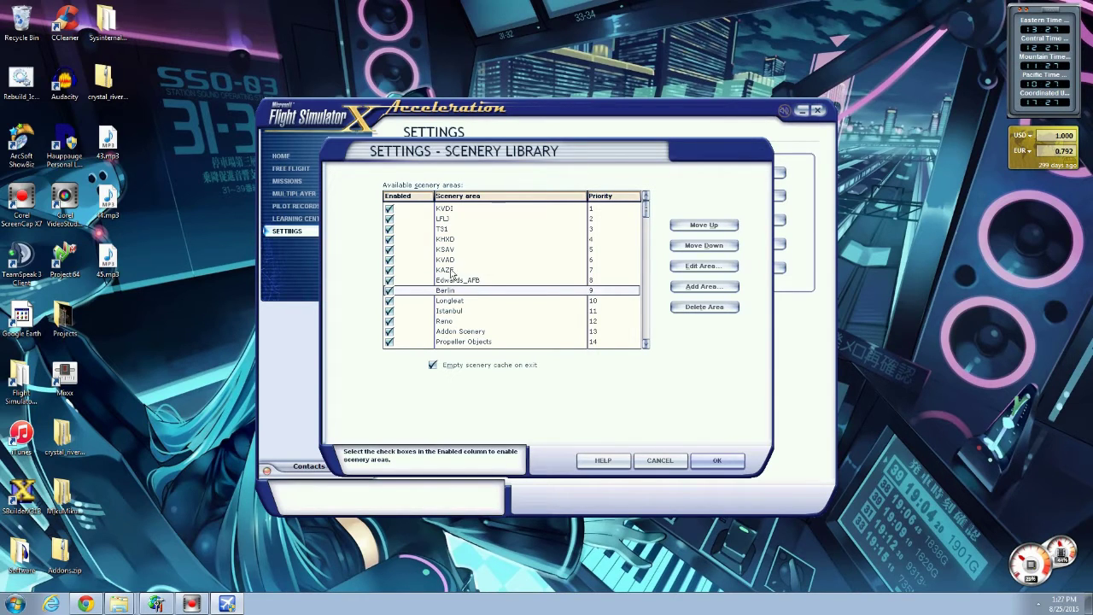
click(453, 270)
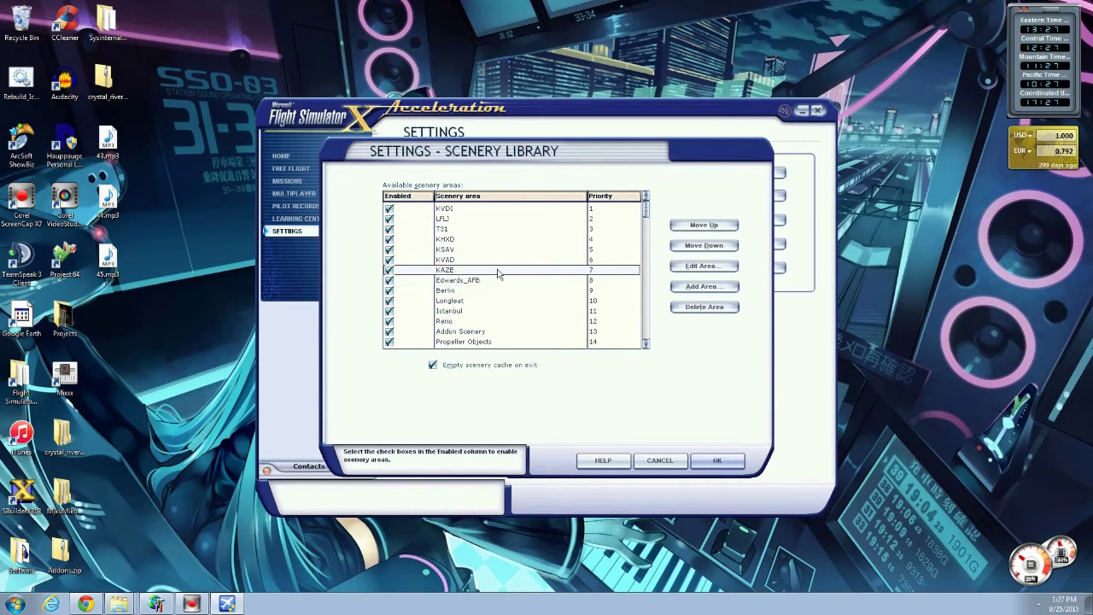
click(458, 248)
click(455, 240)
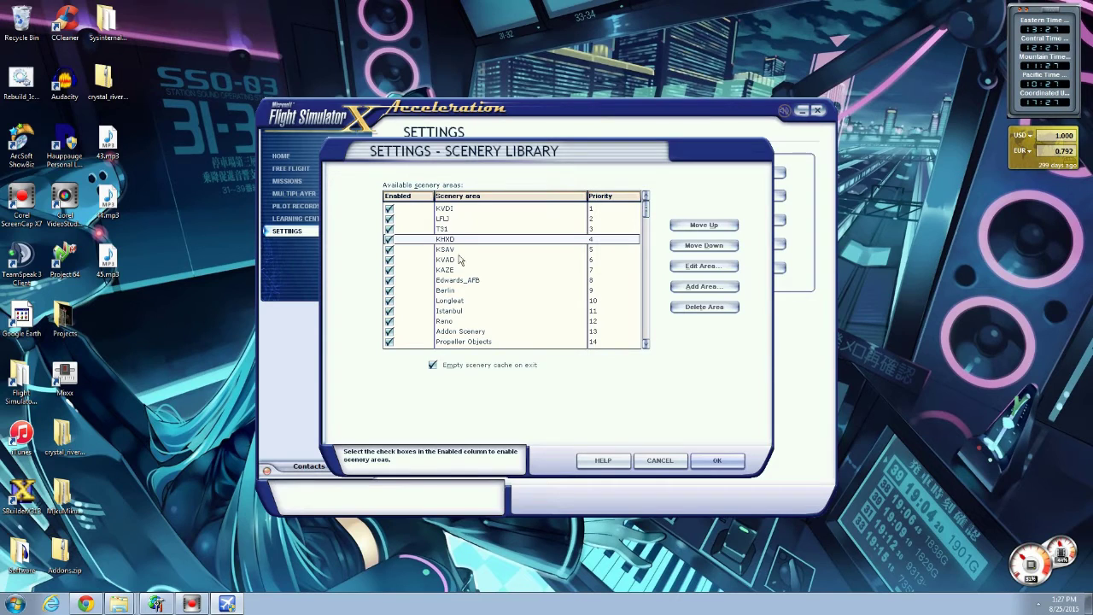
click(457, 250)
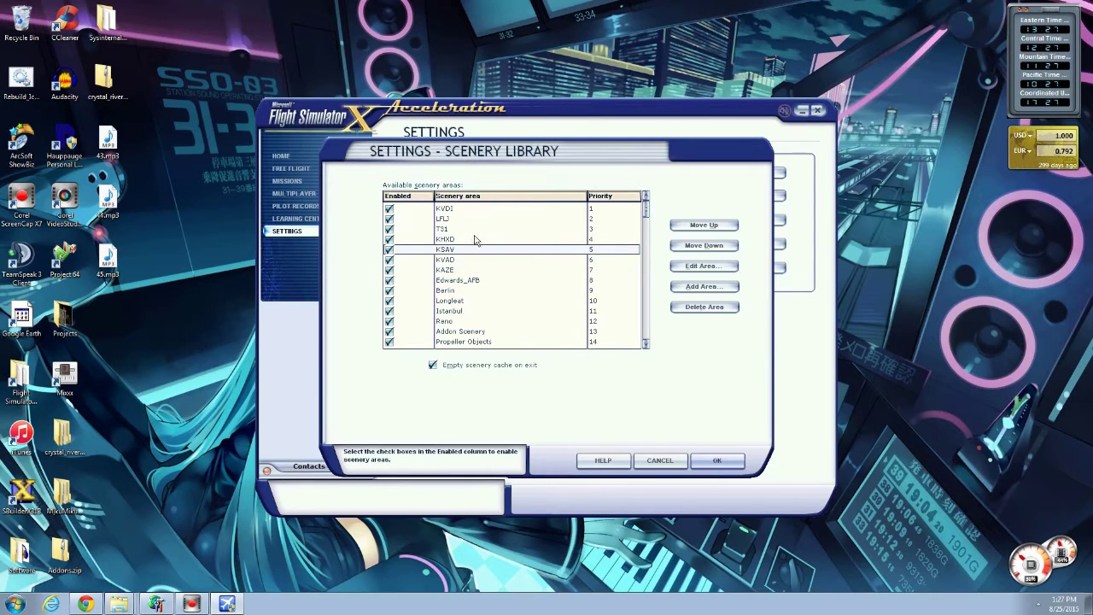
click(446, 212)
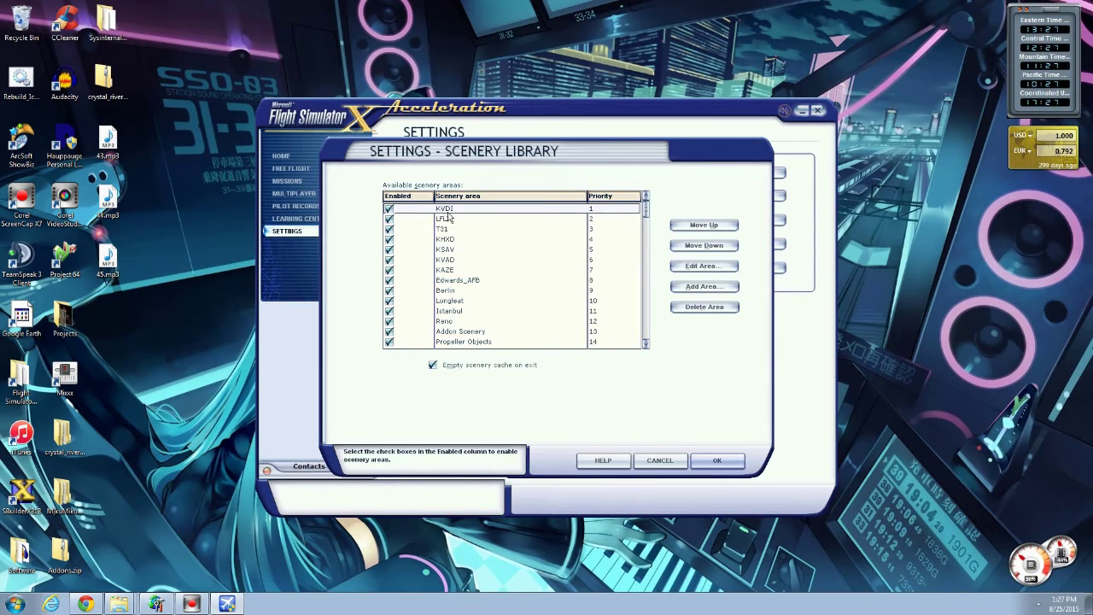
click(466, 322)
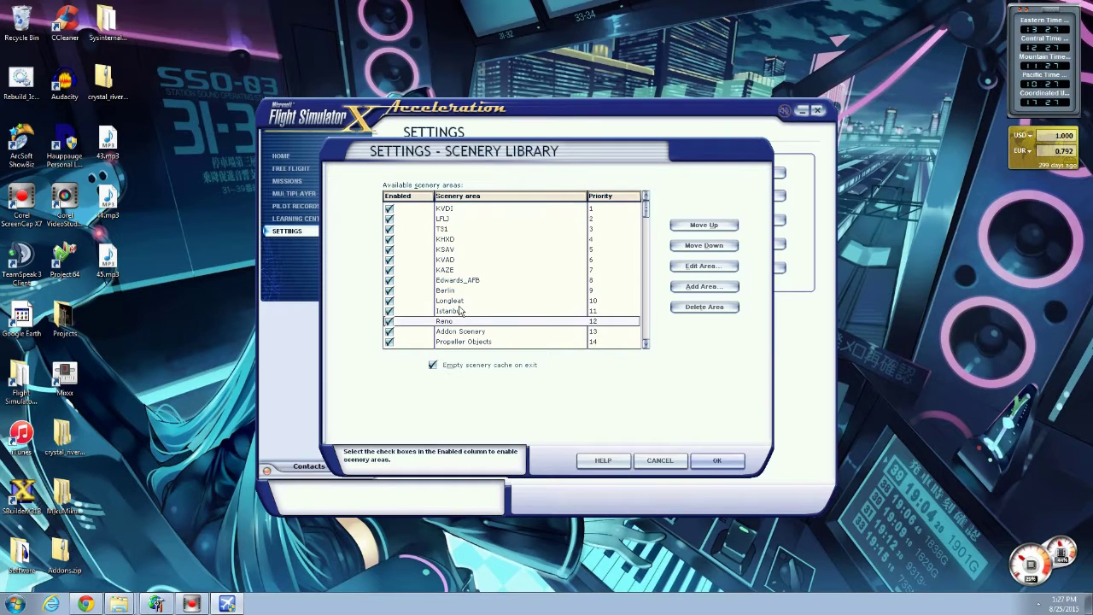
Check the 1001 Base, KHXD and 1007 Base entries in the scenery area list
scroll(639, 222, down, 13)
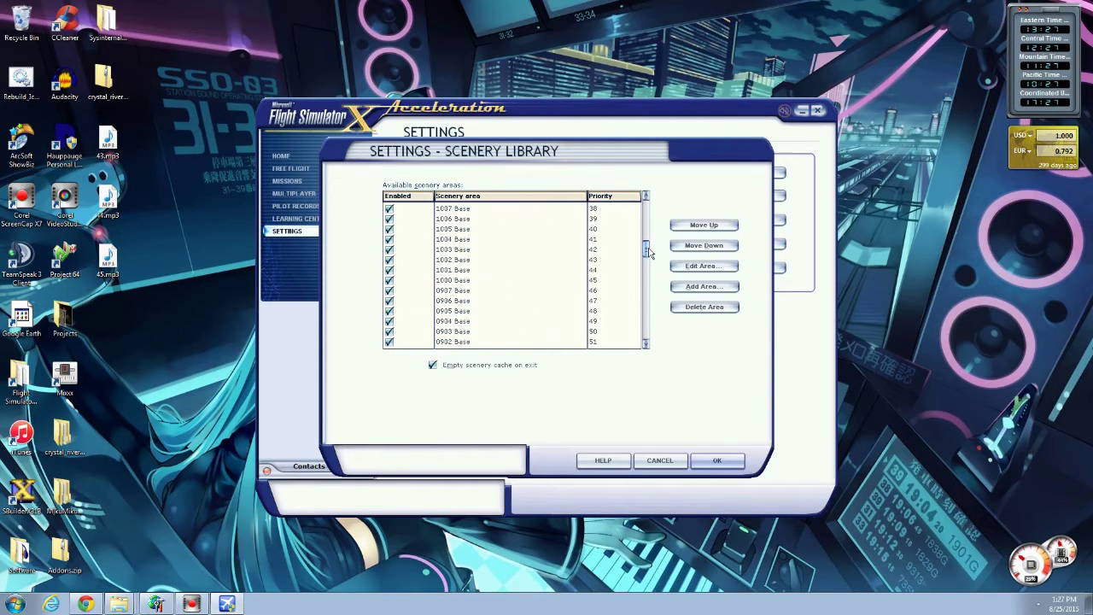
click(466, 261)
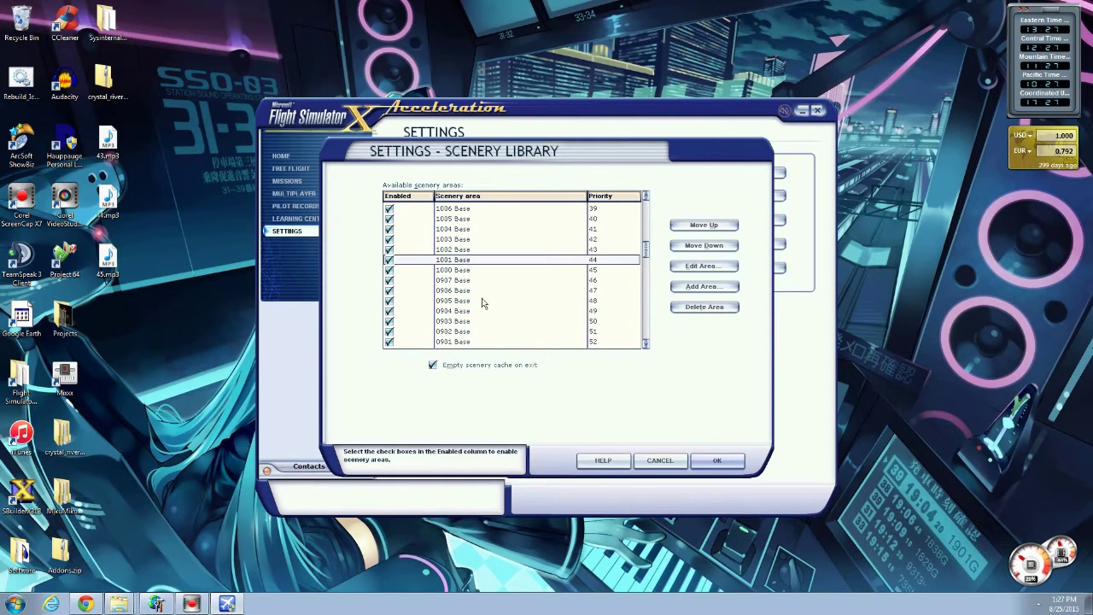
click(704, 245)
scroll(453, 242, up, 13)
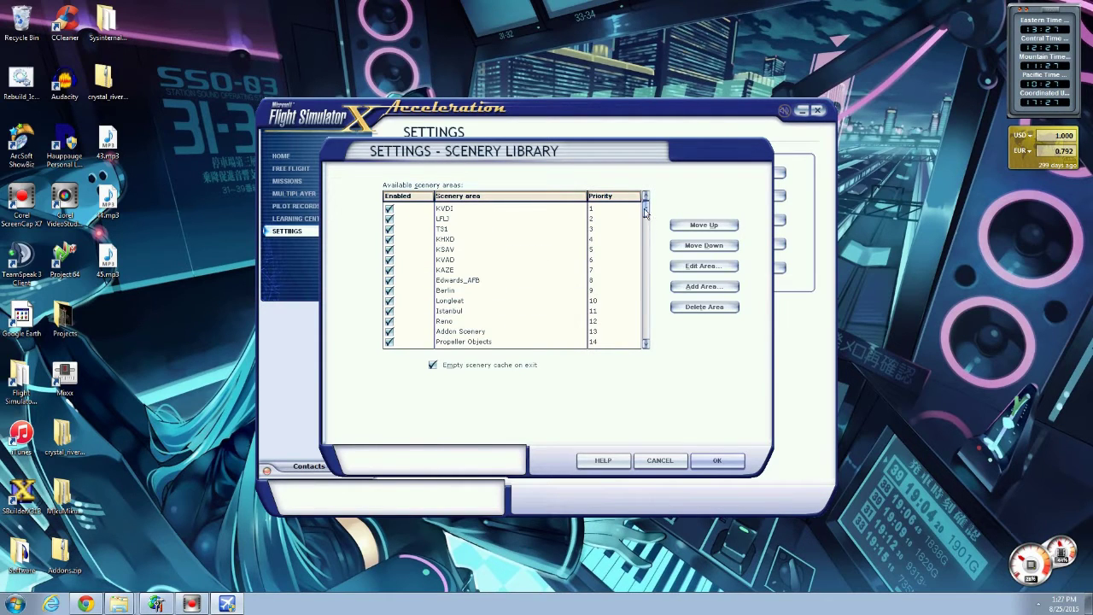
click(452, 241)
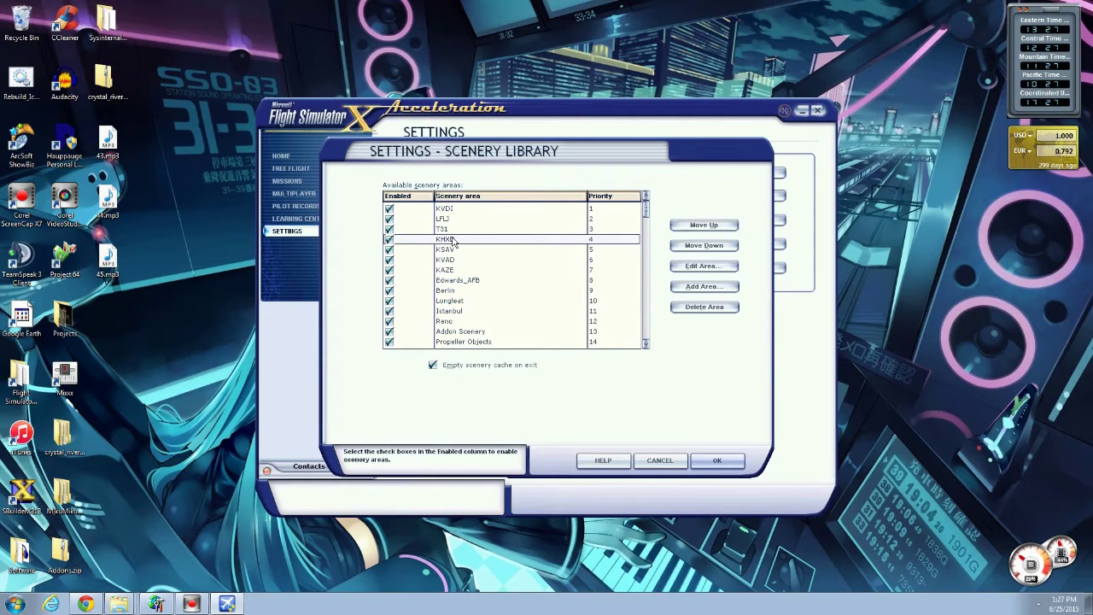
scroll(644, 231, down, 10)
click(500, 291)
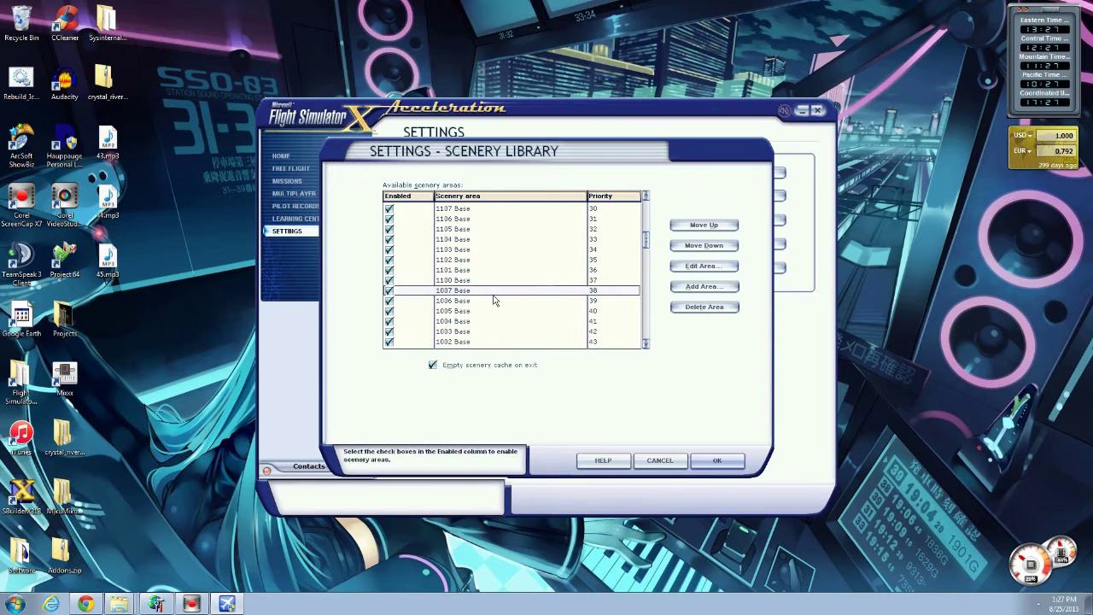
scroll(635, 247, up, 10)
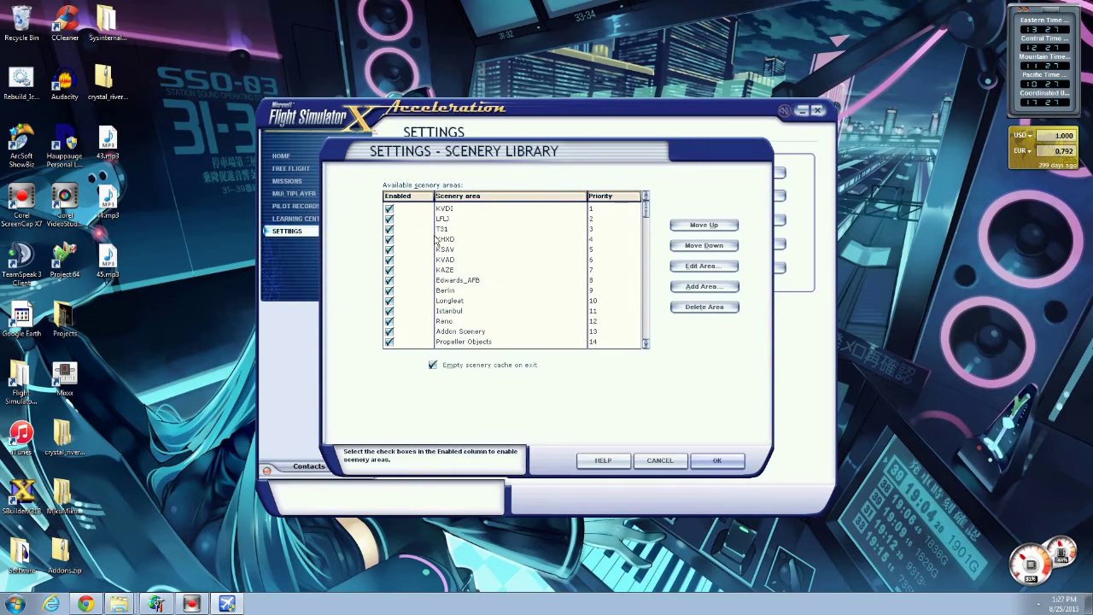
click(437, 241)
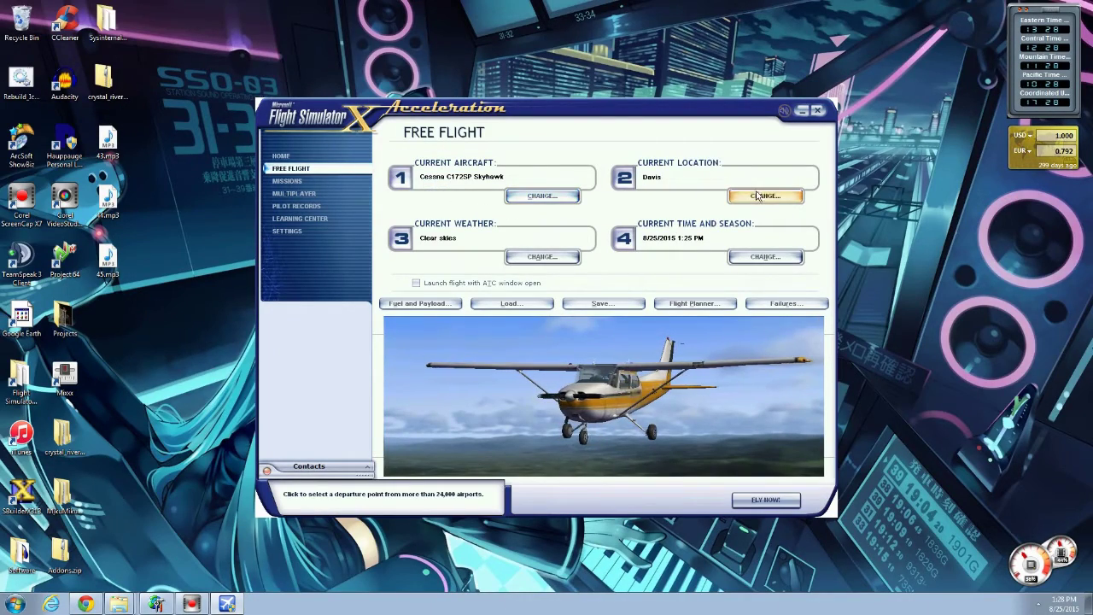
Filter airports to United States, Georgia, Vidalia and select Vidalia Regl
click(765, 196)
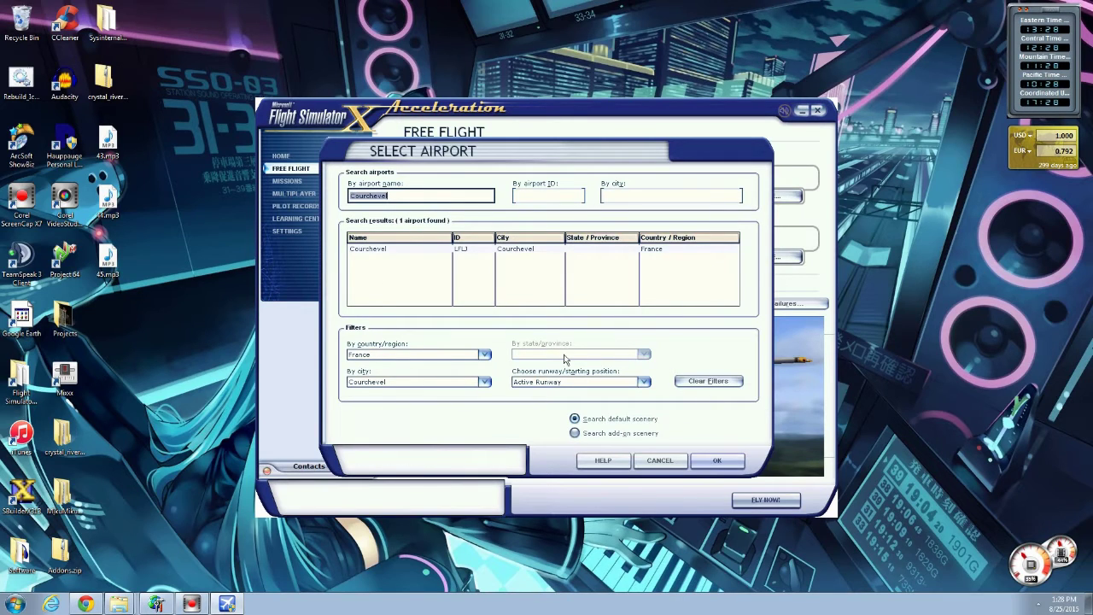
click(483, 355)
scroll(395, 435, down, 10)
click(391, 373)
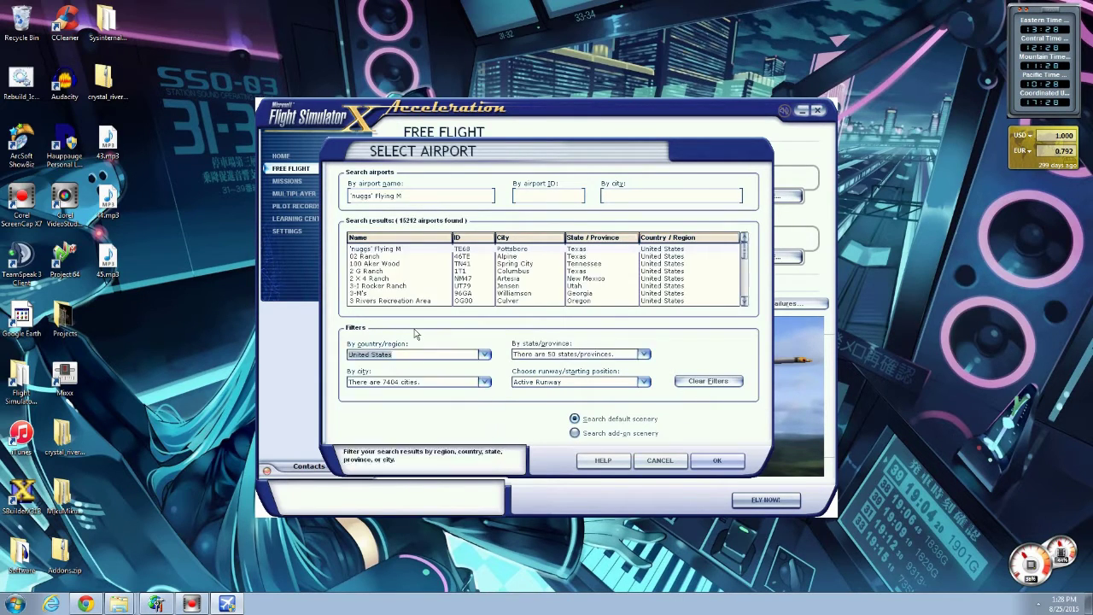
click(645, 354)
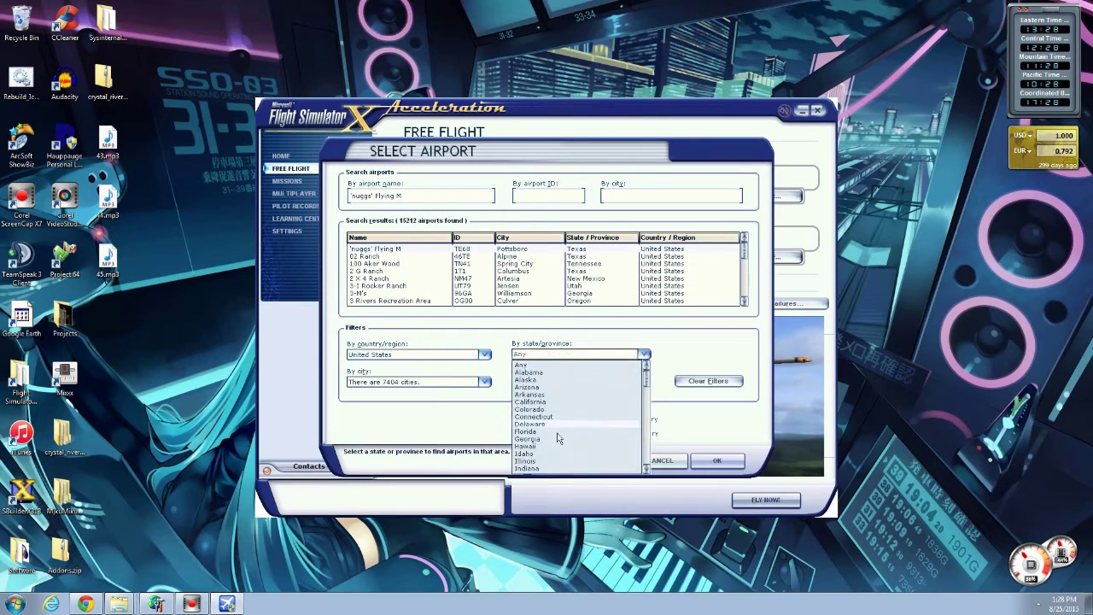
click(530, 438)
click(485, 382)
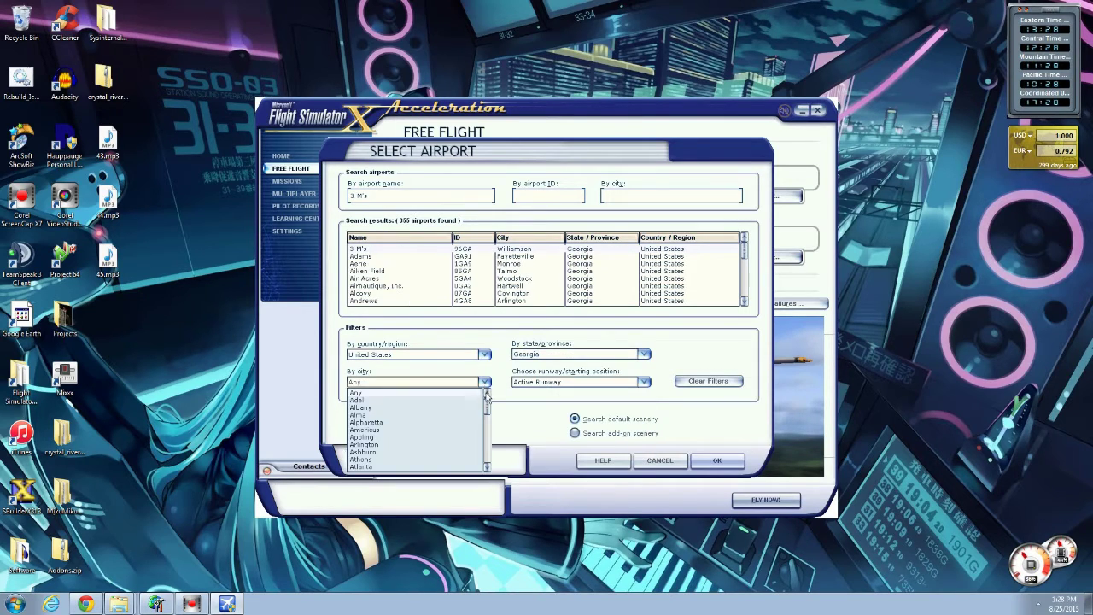
drag(488, 394, 490, 451)
click(369, 441)
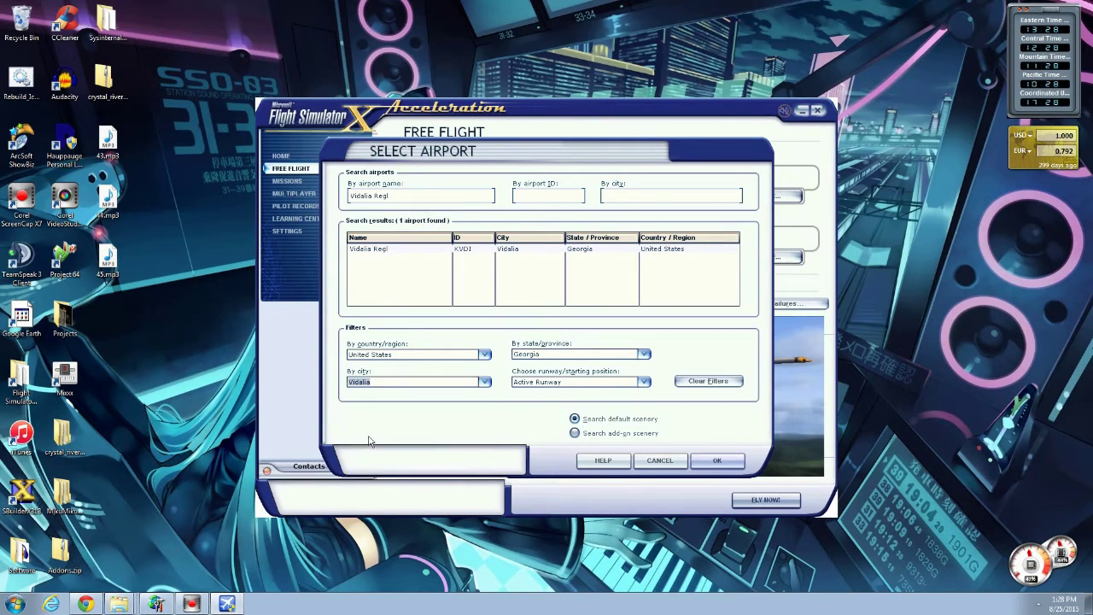
click(382, 249)
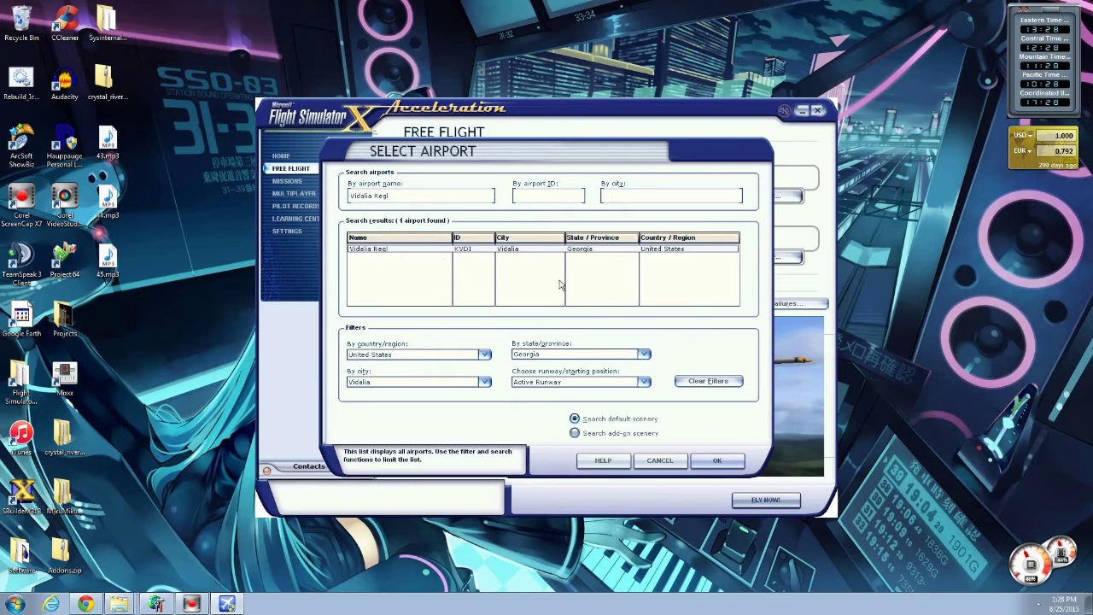
Choose PARKING 8 -- RAMP GA MEDIUM as the start position and confirm the location
click(645, 383)
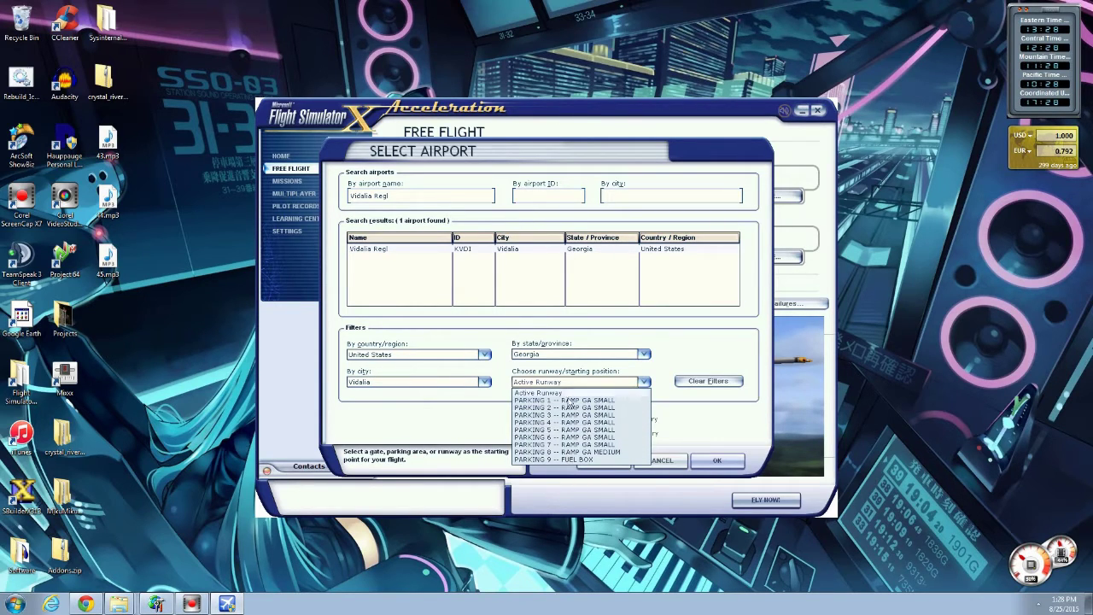
click(588, 451)
click(715, 460)
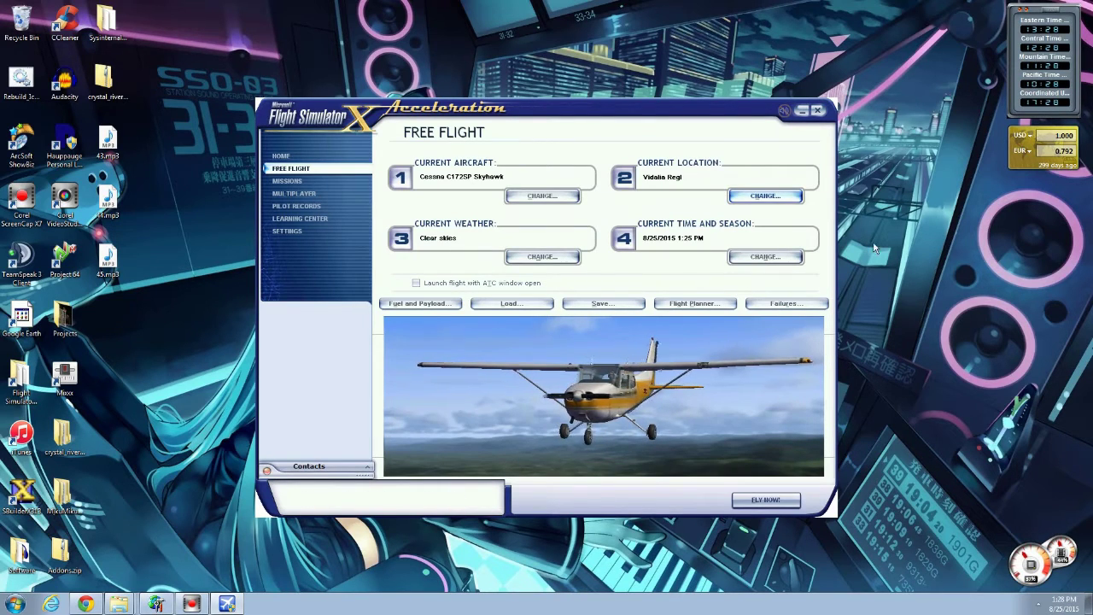
Launch the flight at Vidalia Regl and switch to an outside locked spot view
click(765, 499)
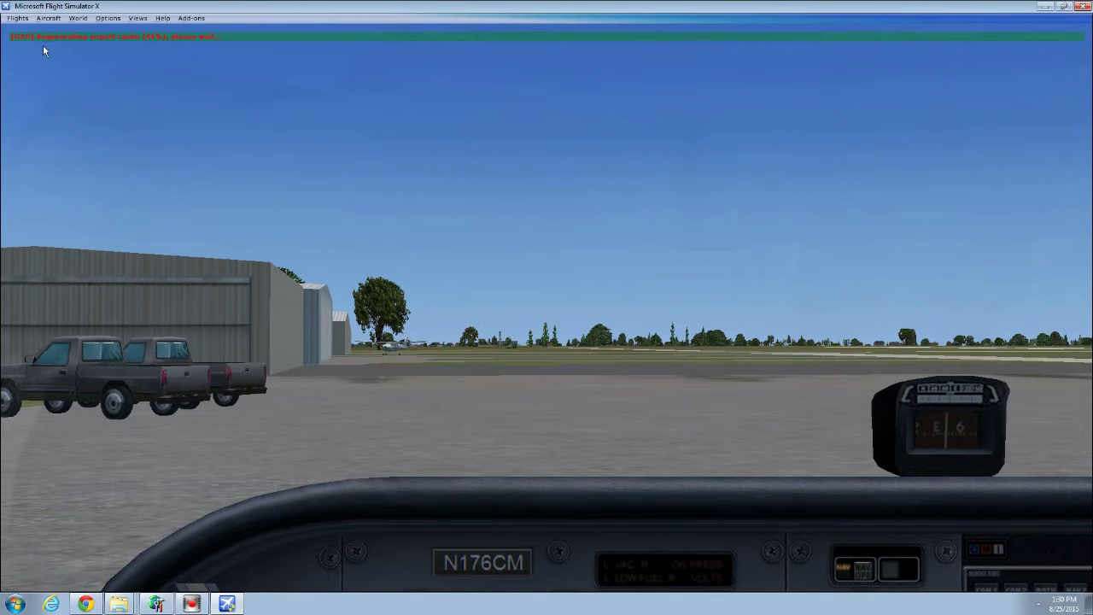
right_click(296, 97)
mouse_move(358, 109)
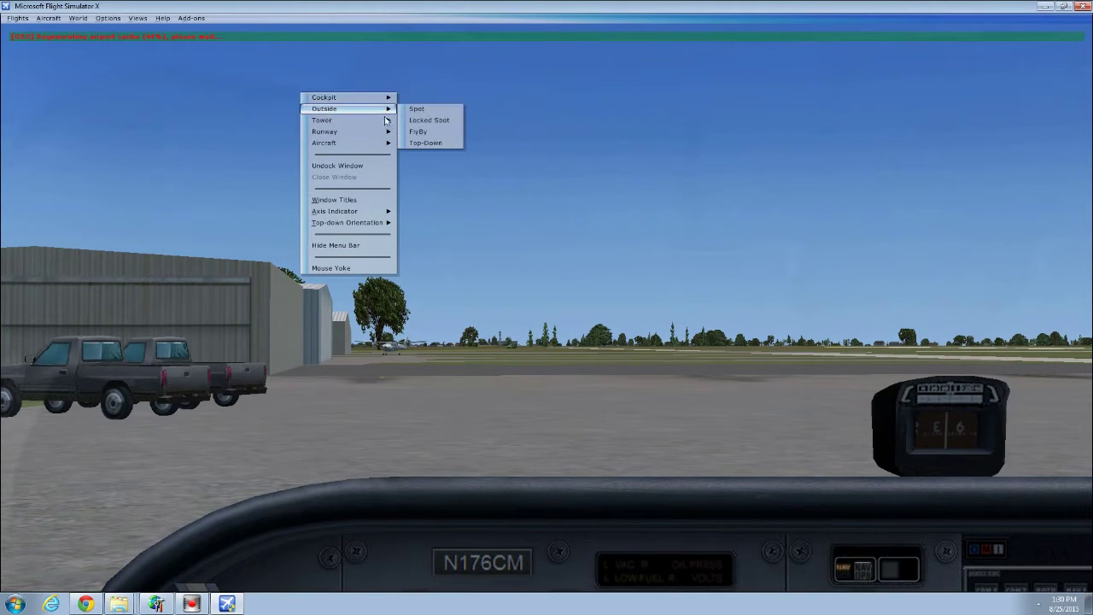
click(427, 121)
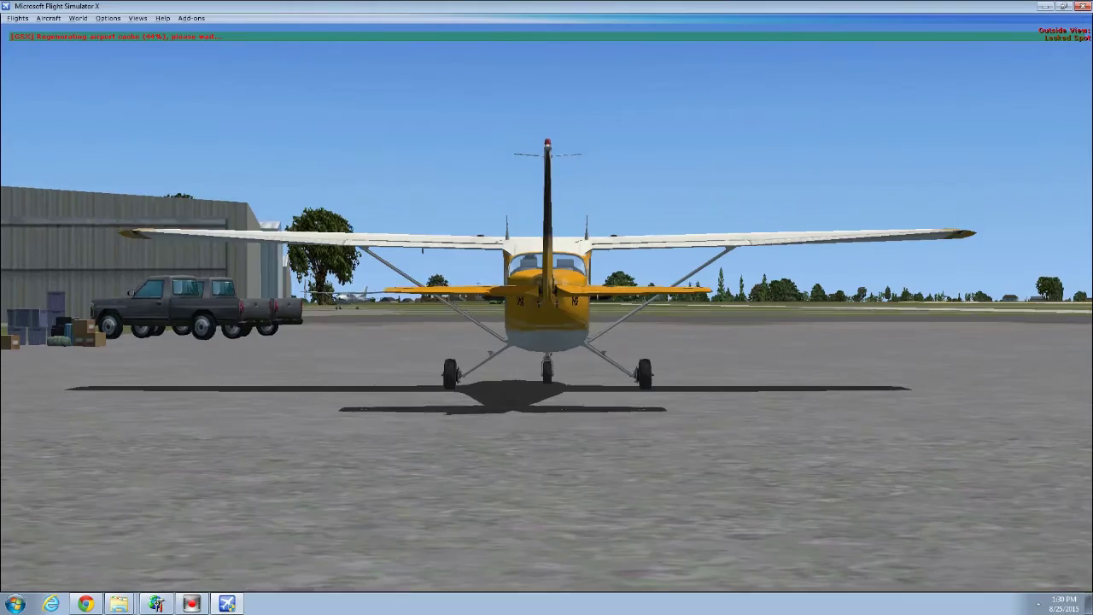
scroll(581, 379, down, 5)
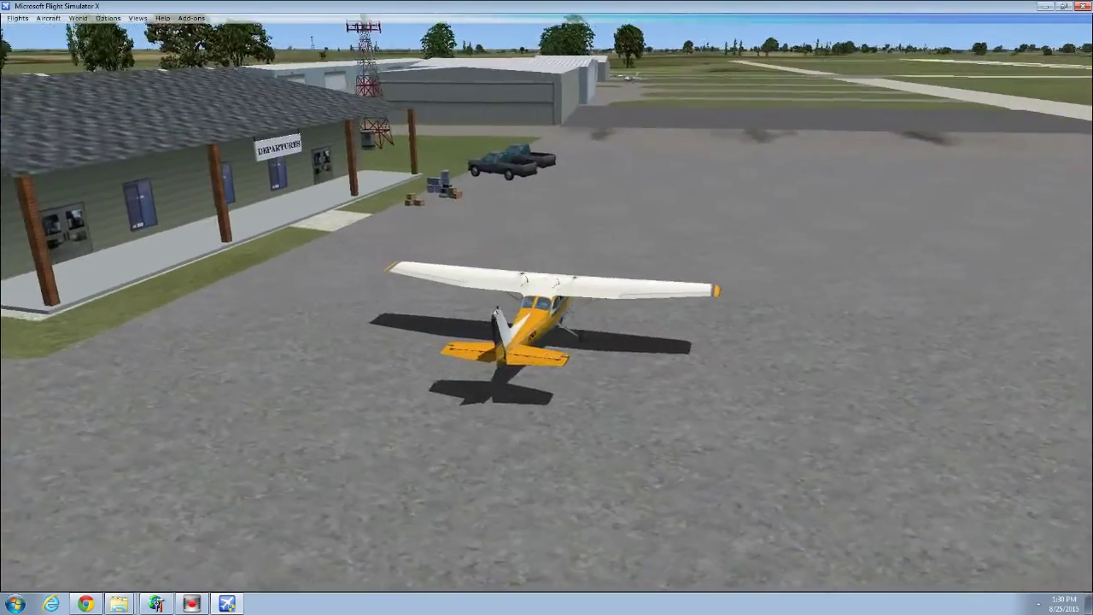
Switch to the top-down view and zoom from the whole KVDI airport onto the apron
right_click(459, 162)
mouse_move(508, 178)
click(584, 211)
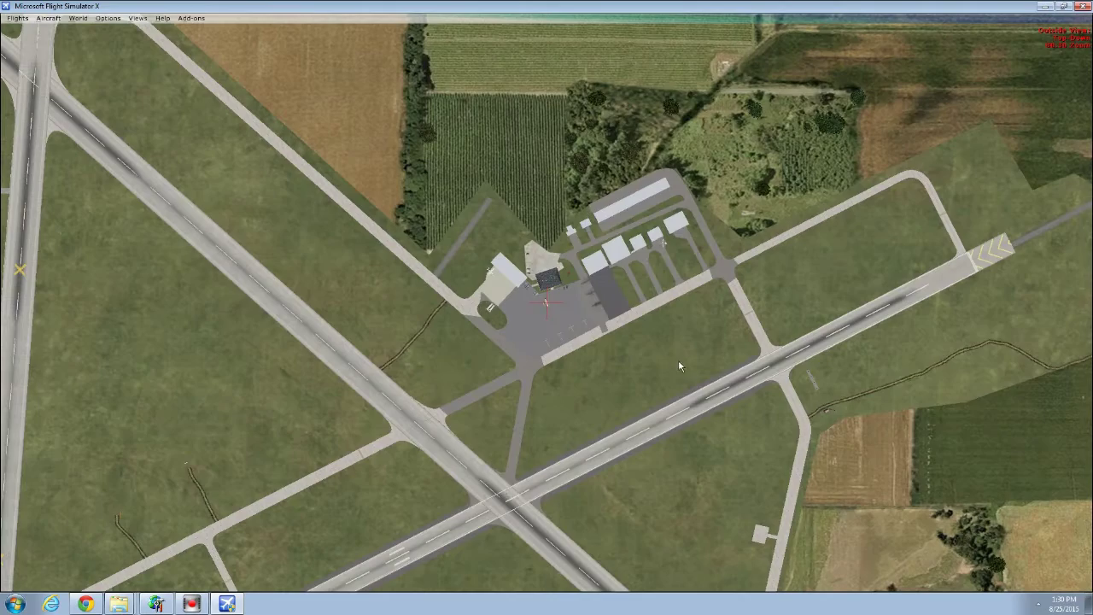
scroll(662, 373, down, 6)
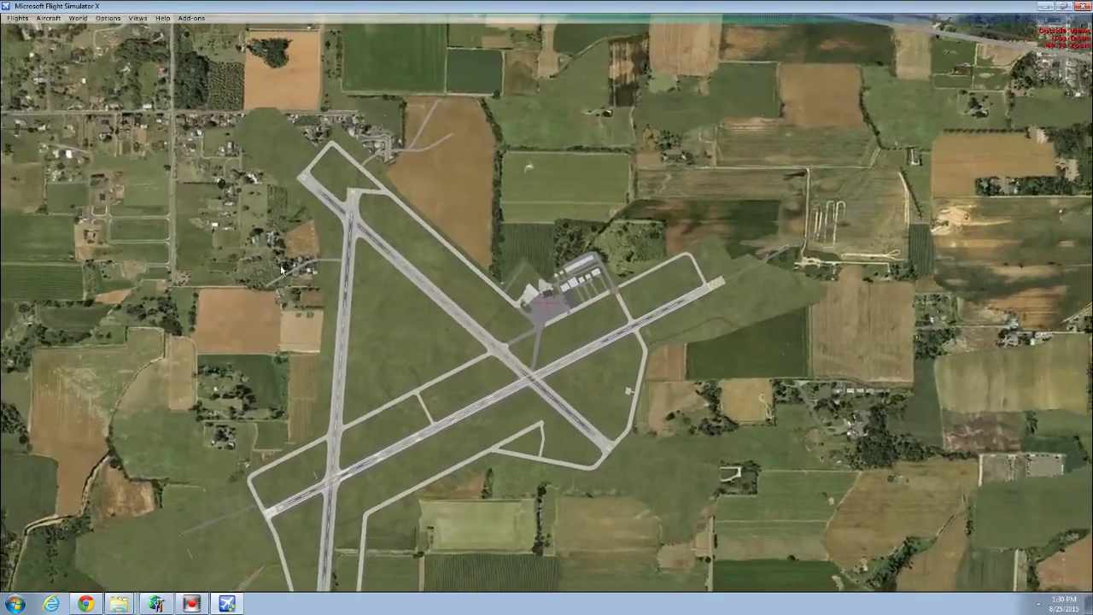
scroll(343, 473, down, 4)
scroll(399, 263, up, 5)
scroll(426, 175, down, 4)
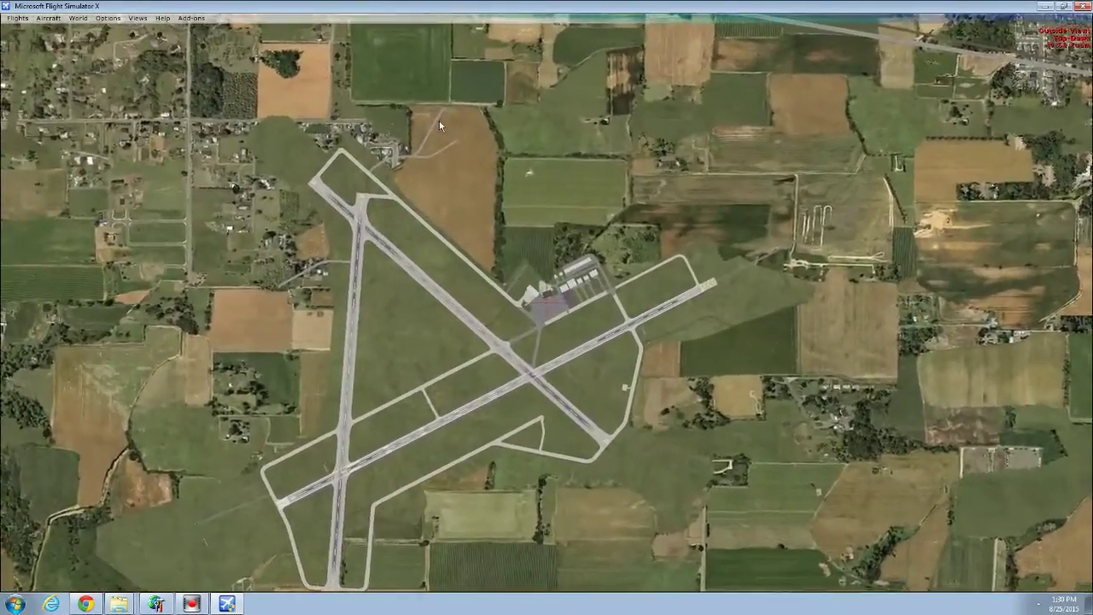
scroll(566, 253, up, 5)
scroll(870, 219, down, 4)
scroll(706, 312, up, 3)
scroll(521, 418, up, 3)
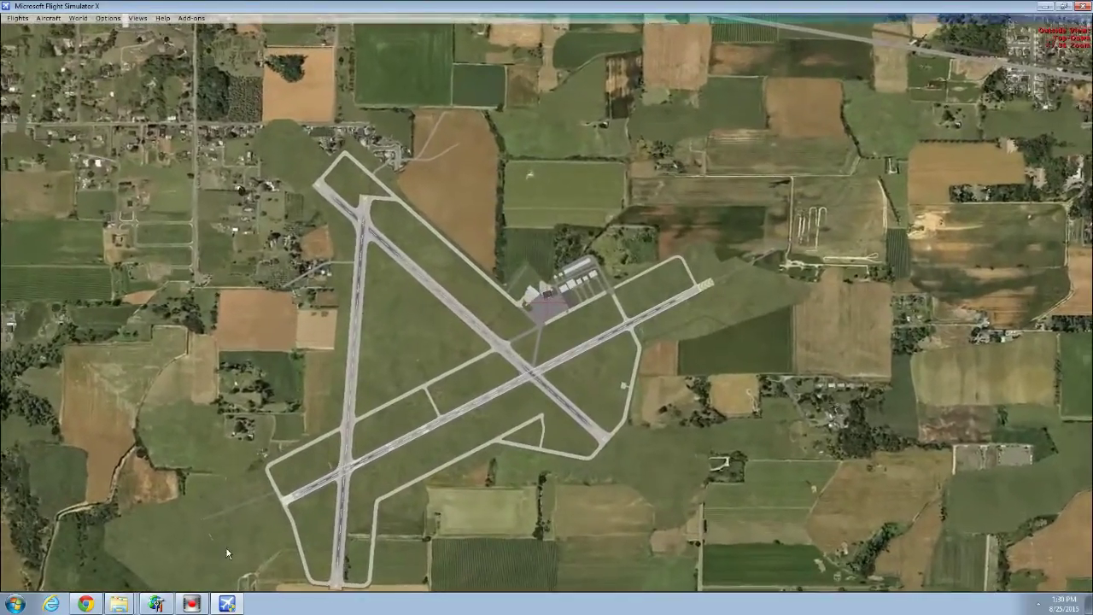
scroll(385, 504, down, 4)
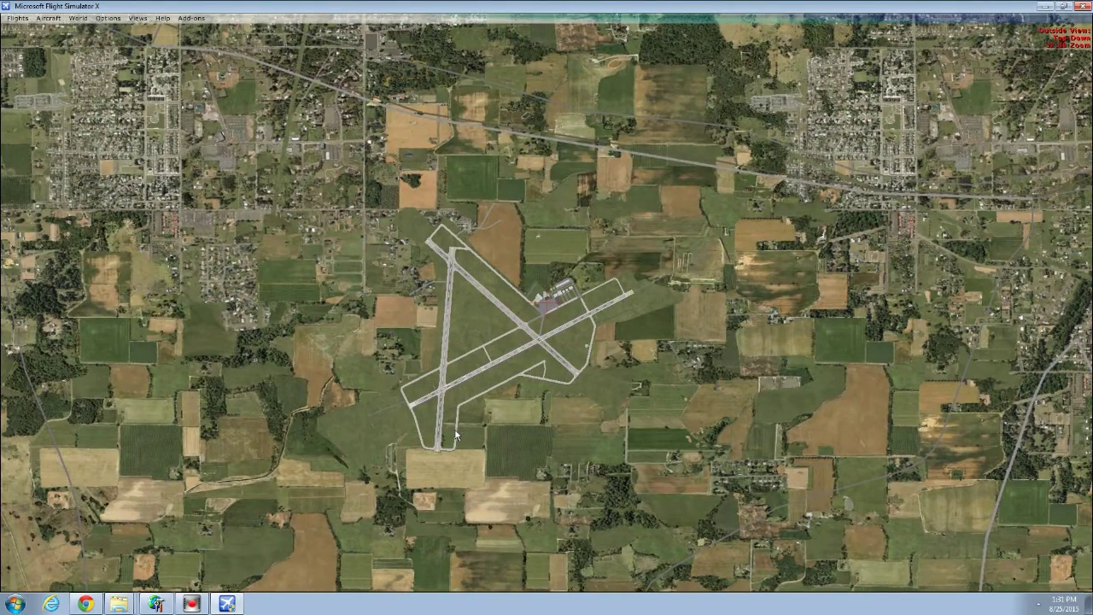
scroll(432, 465, up, 4)
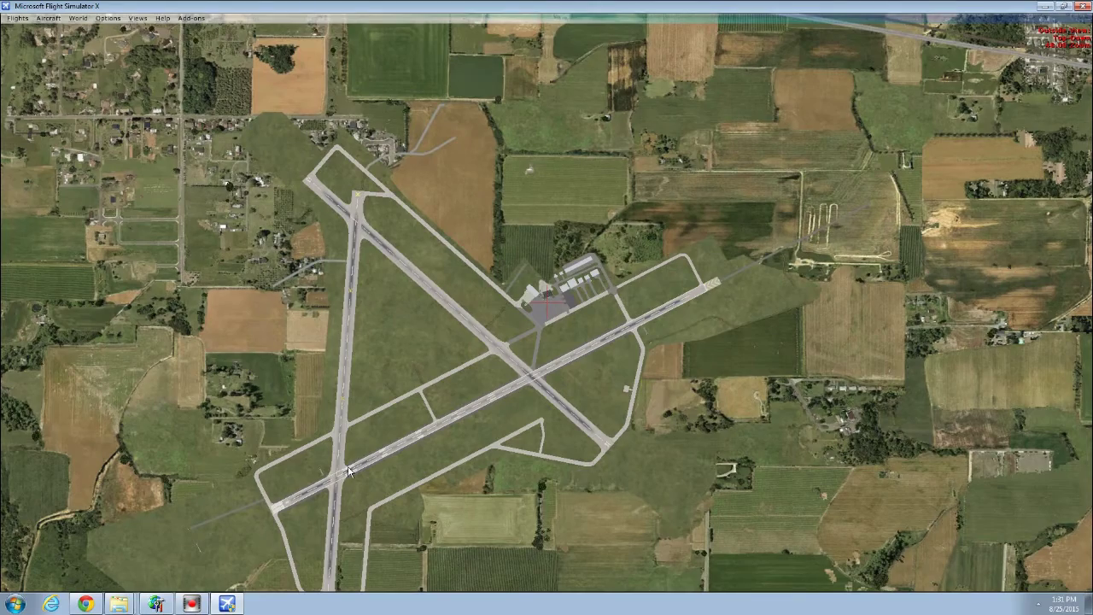
scroll(318, 324, up, 6)
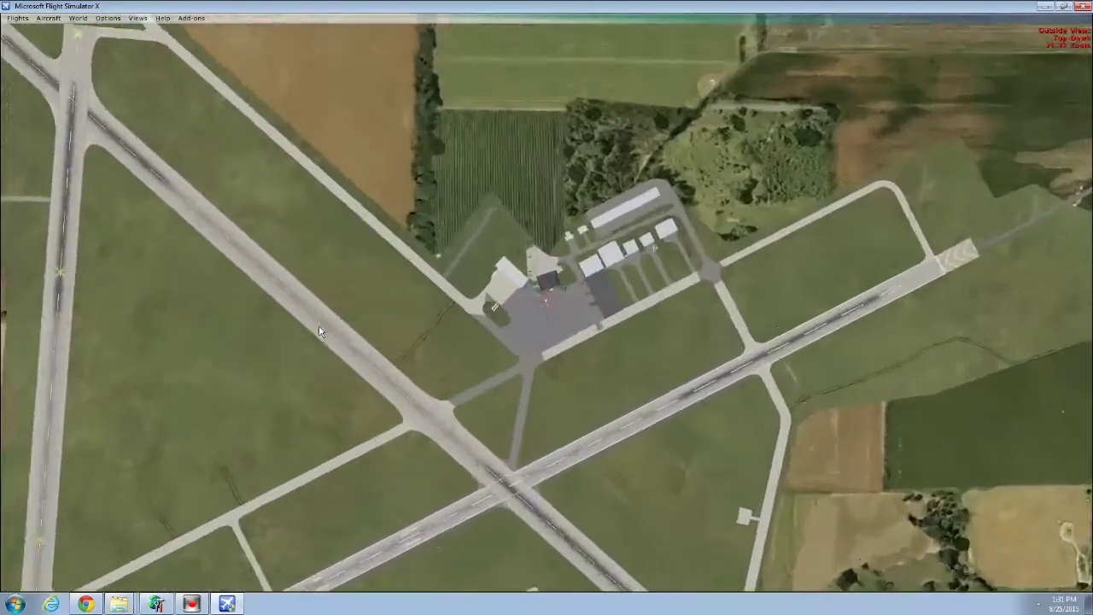
scroll(393, 279, down, 5)
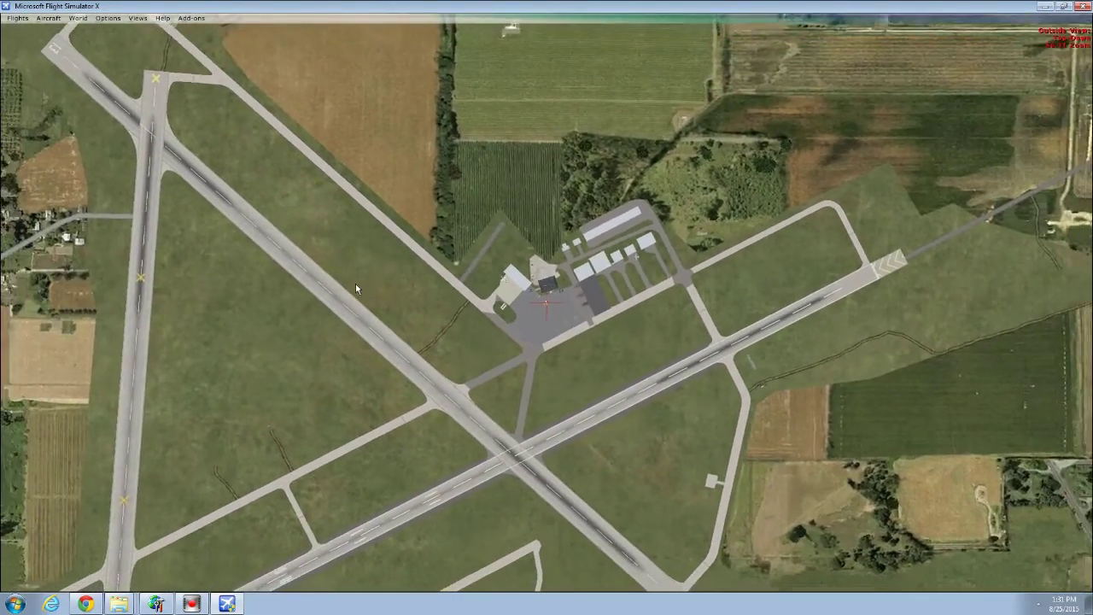
scroll(355, 284, up, 5)
Switch to the spot view behind the Cessna
right_click(411, 283)
mouse_move(461, 299)
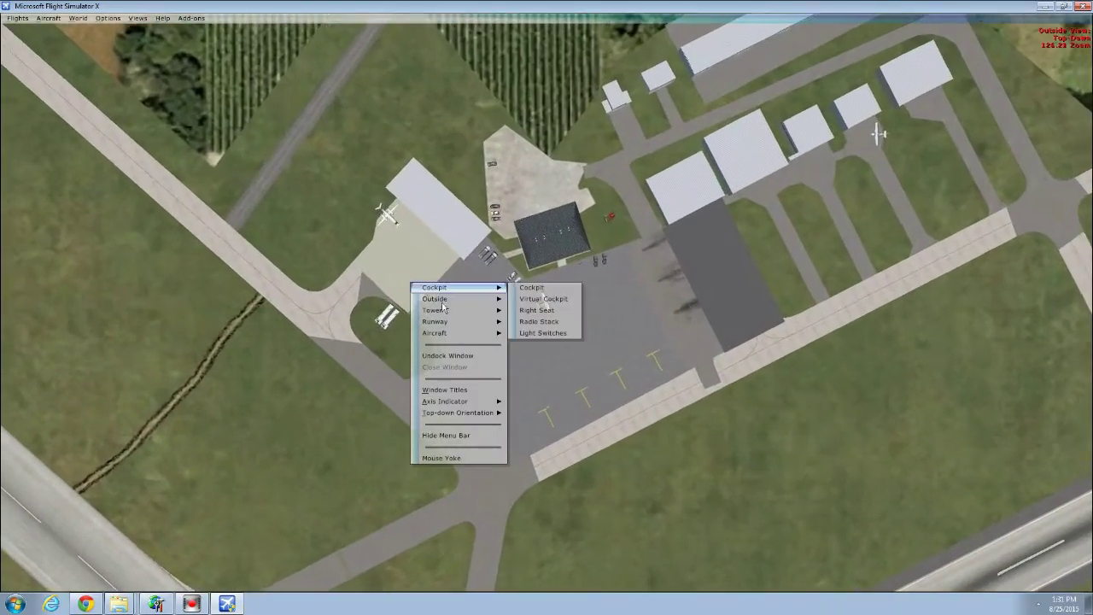
click(535, 310)
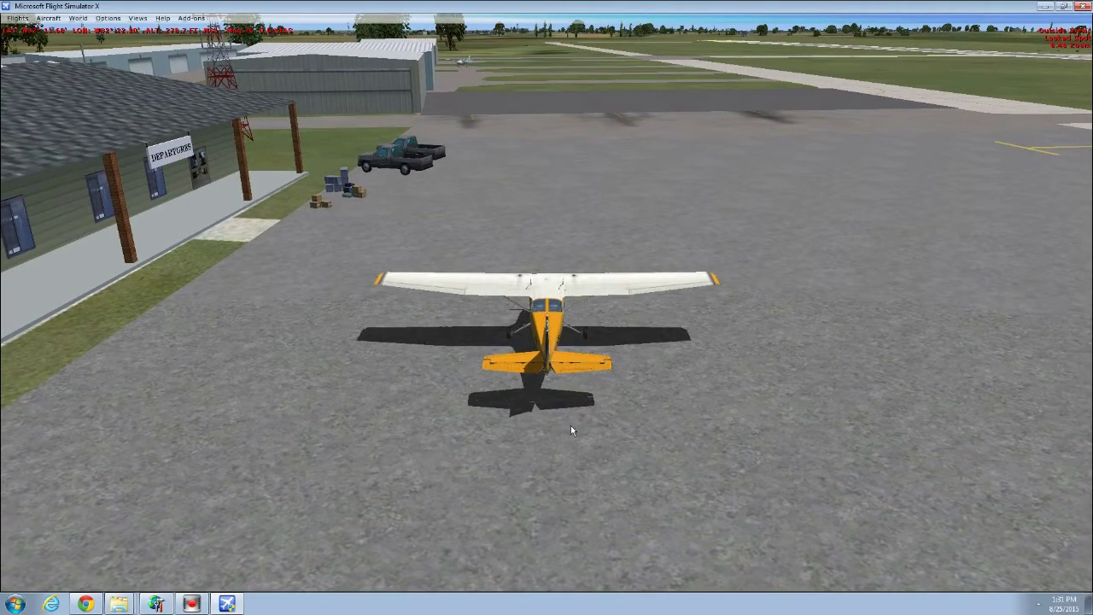
In slew mode, raise and turn the Cessna, then move it forward over the hangar
key(y)
key(F4)
key(KP_4)
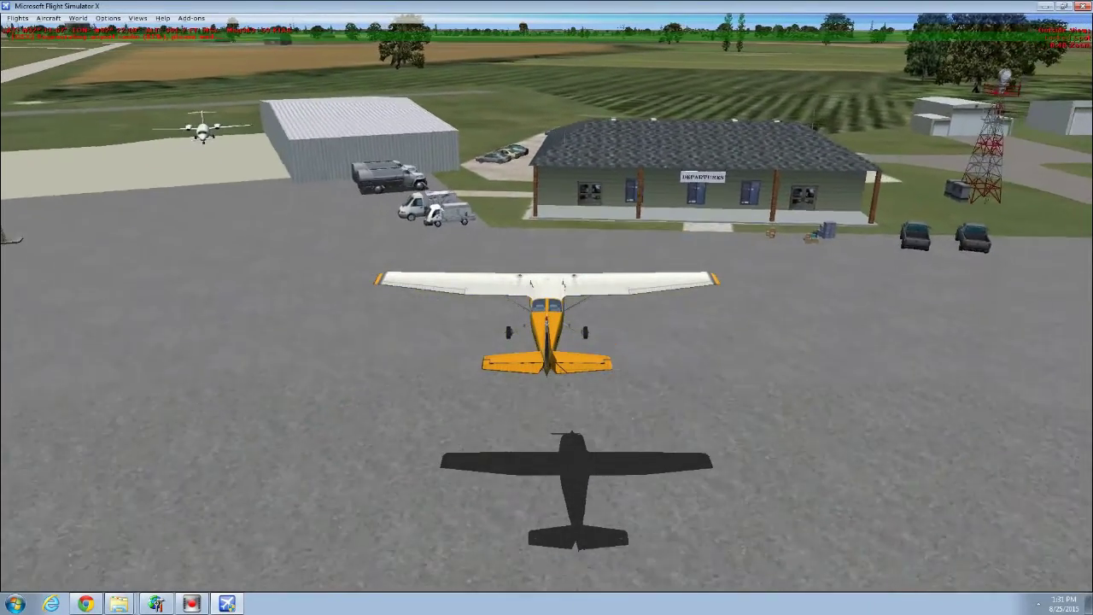
key(y)
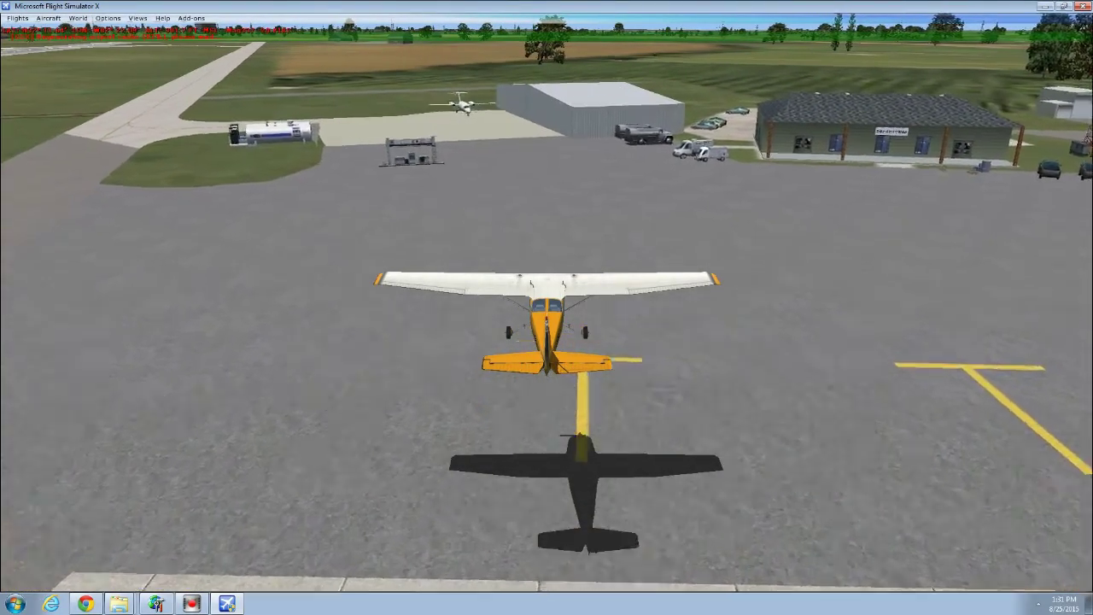
key(Up)
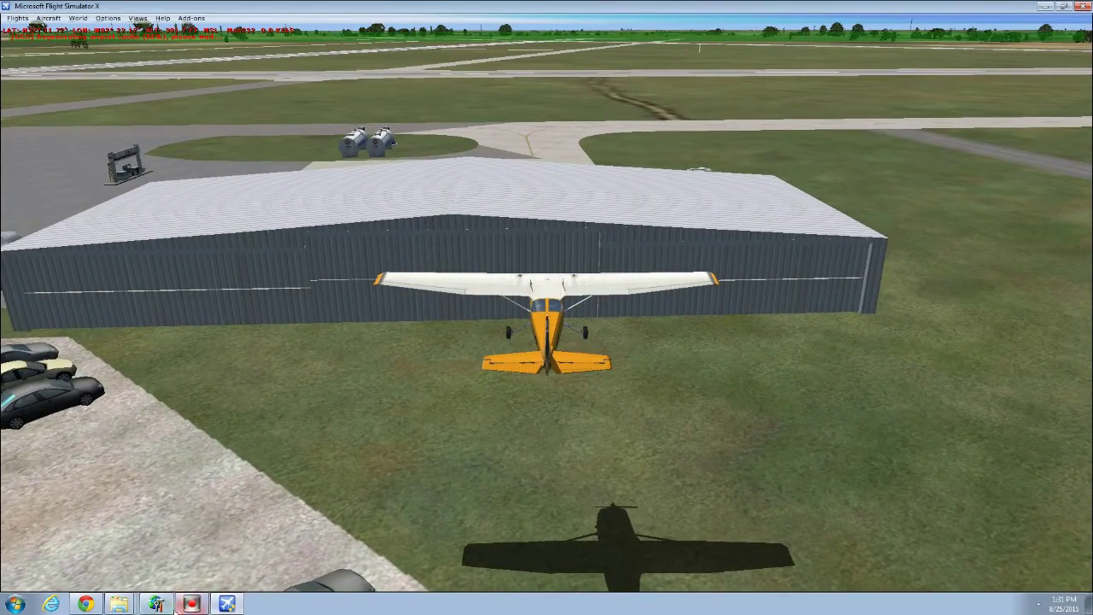
Pan the ADE map to the apron hangars and rotate medium hanger 22 by its handle
click(227, 603)
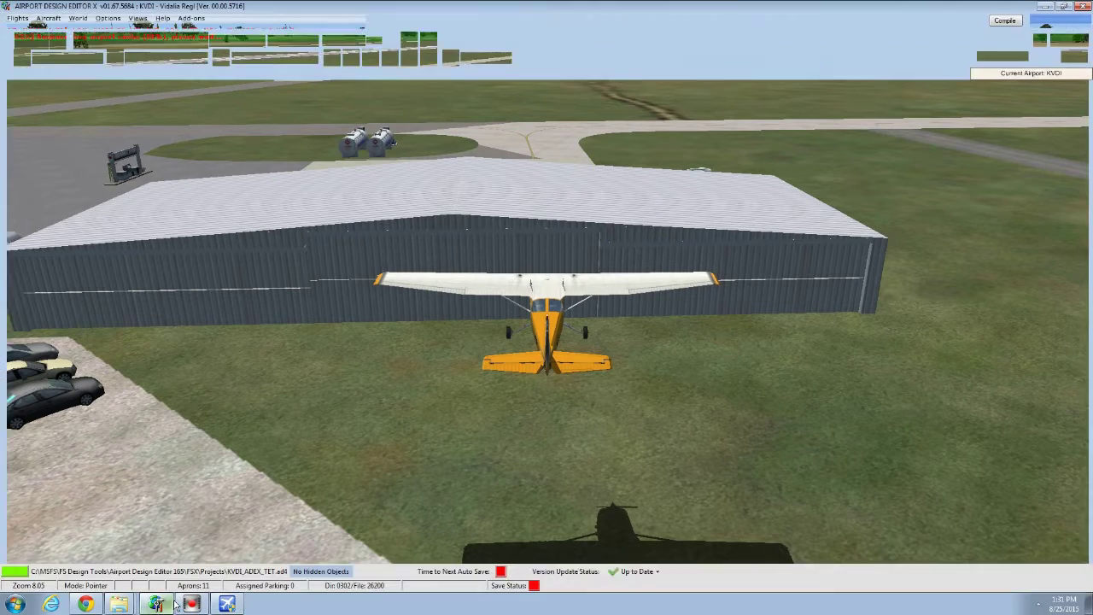
key(Left)
key(Up)
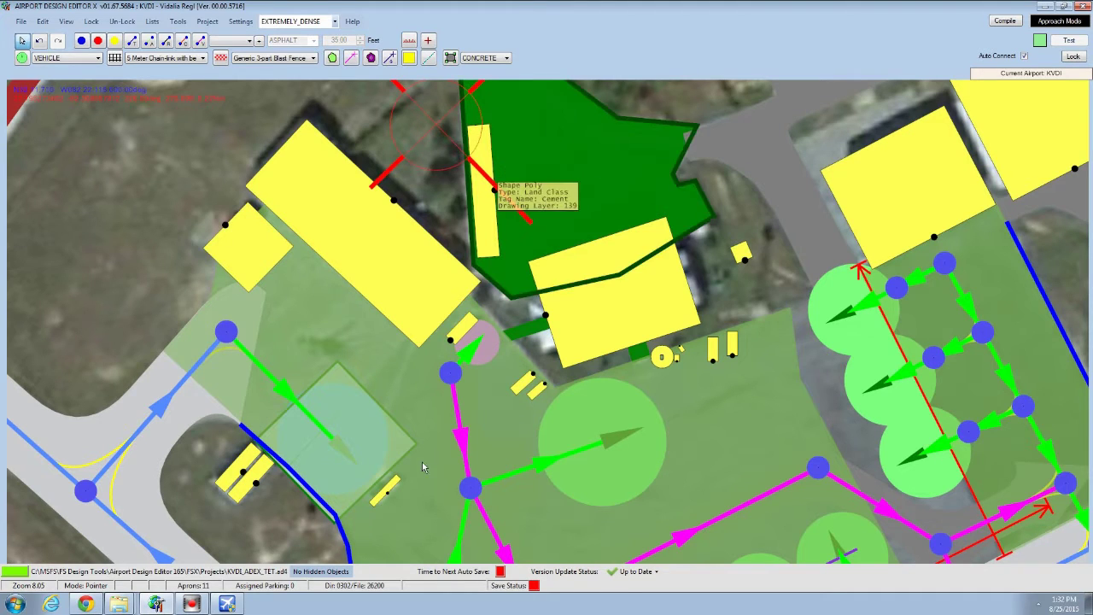
click(233, 604)
click(239, 605)
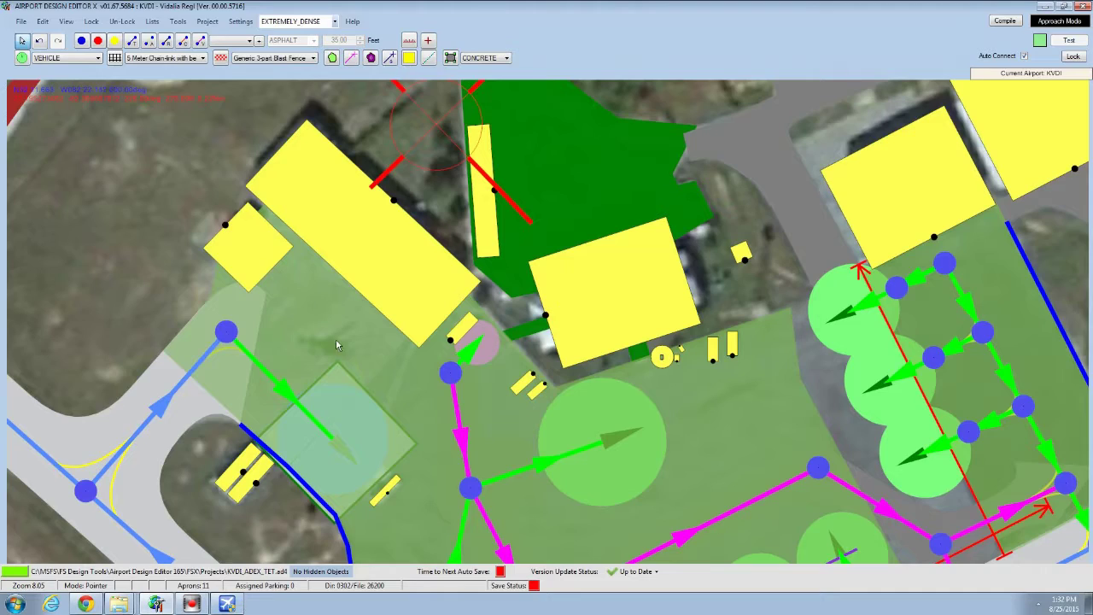
mouse_move(316, 288)
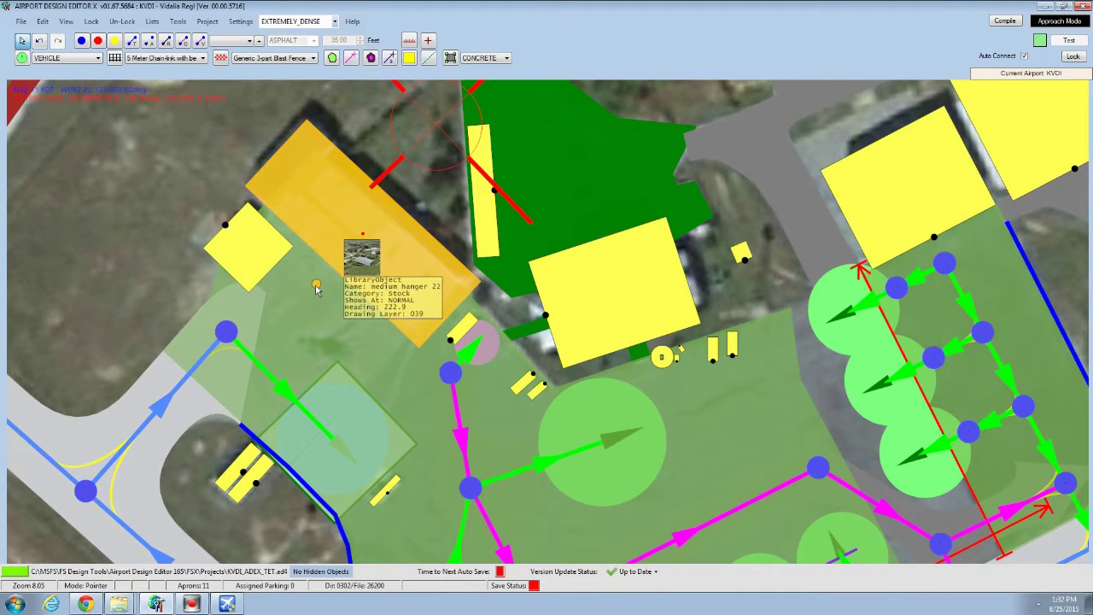
drag(316, 289, 438, 158)
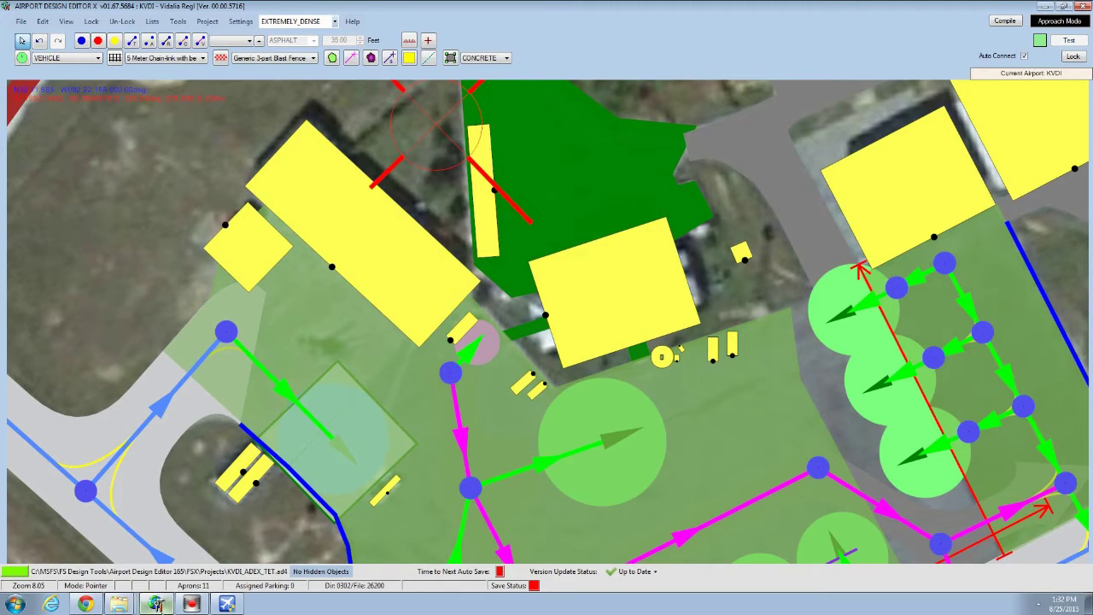
click(219, 606)
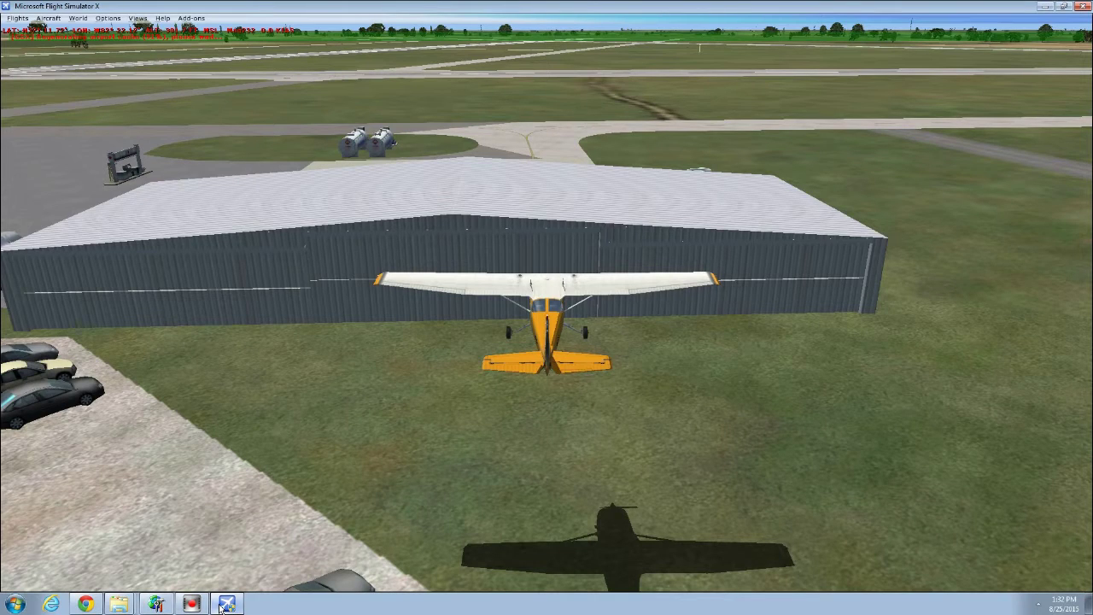
Slew the Cessna back and left over the Arrivals building's concrete parking area
key(Down)
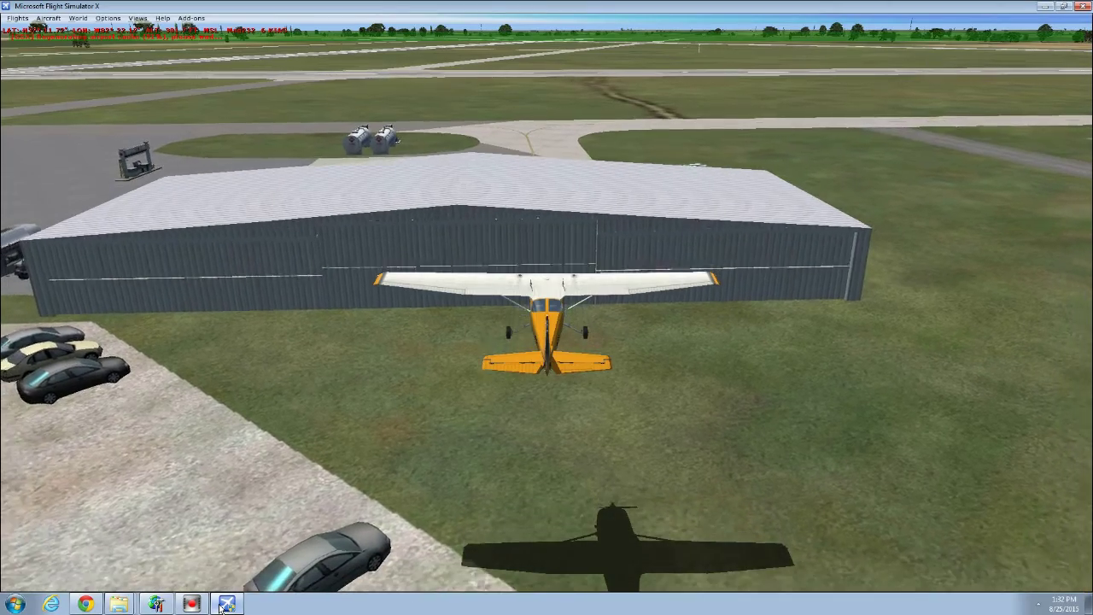
key(Left)
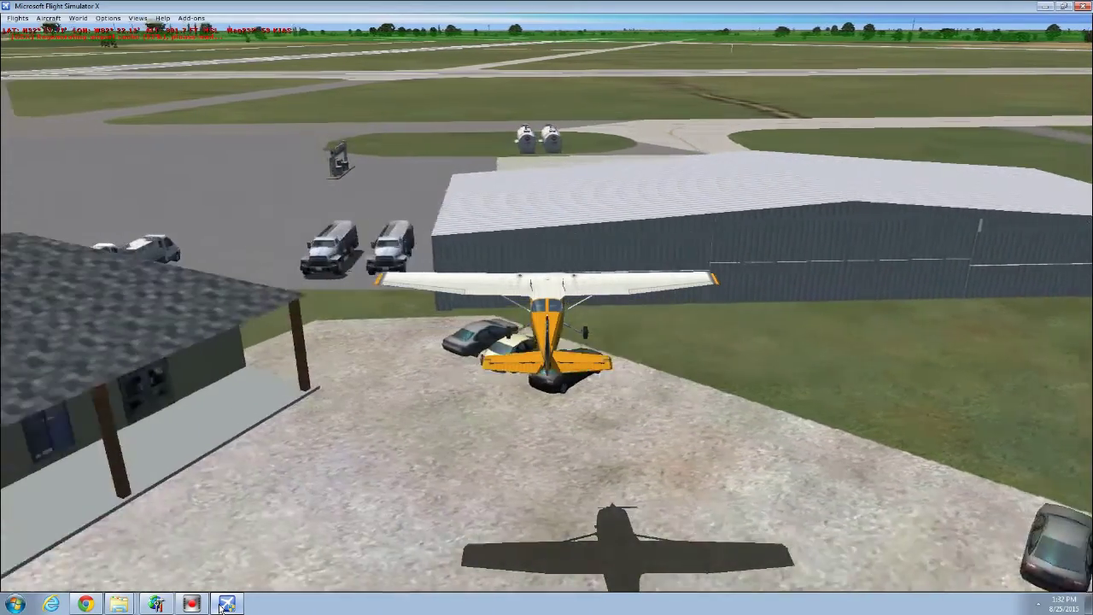
key(Down)
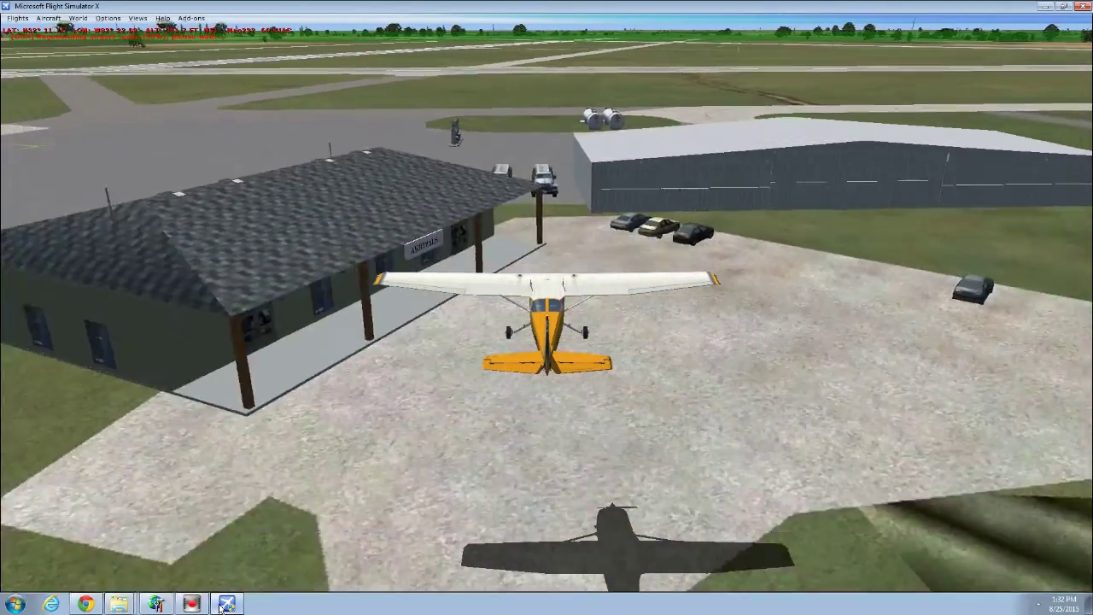
key(Left)
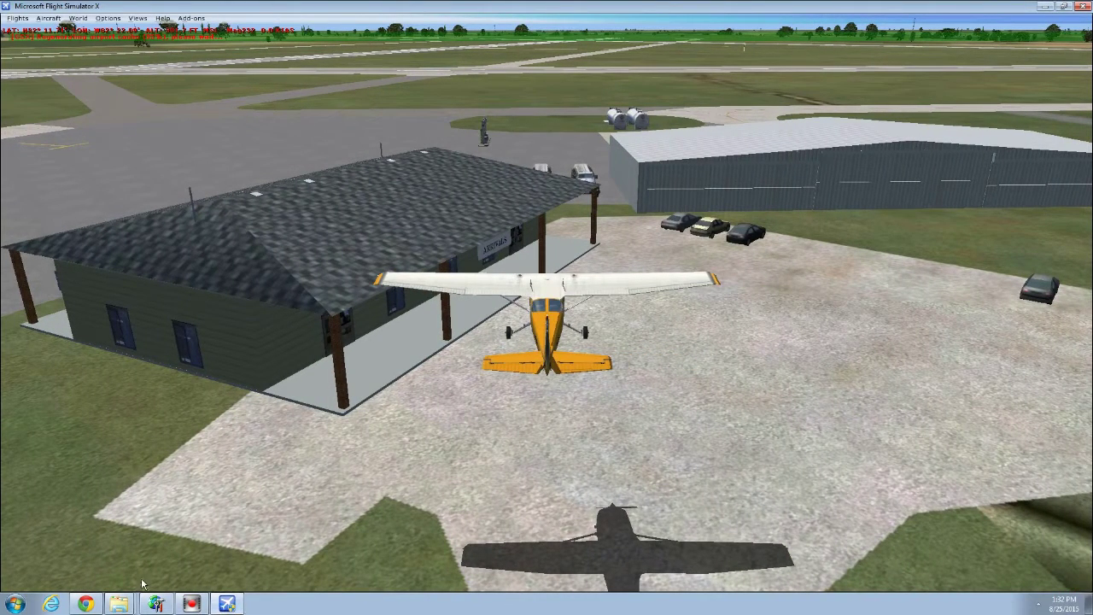
Select the terminal building on the ADE map to check its placement, then return to FSX
click(224, 603)
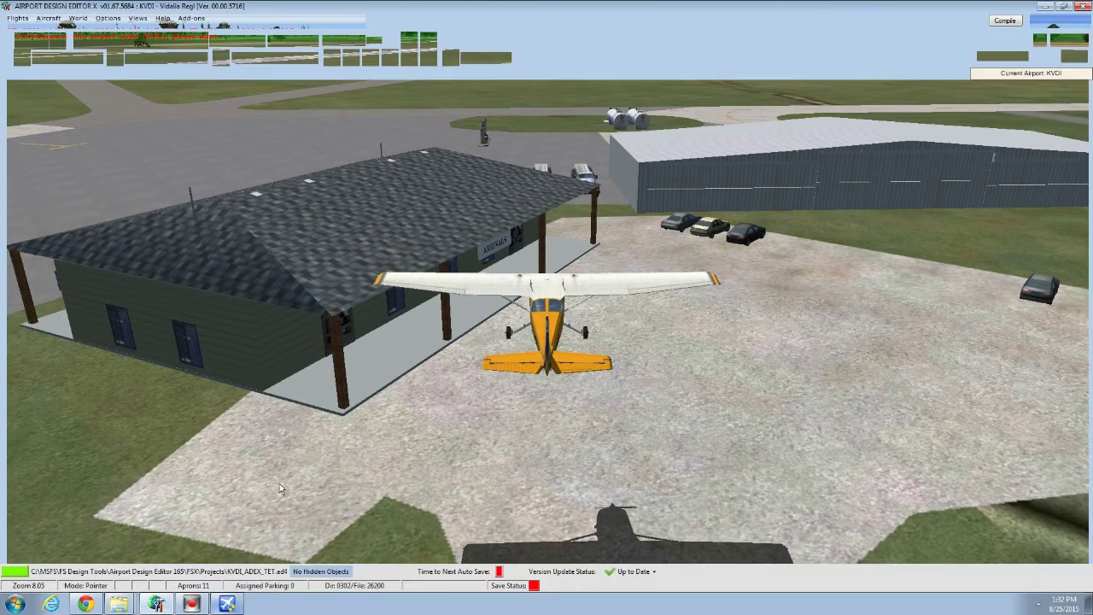
click(580, 320)
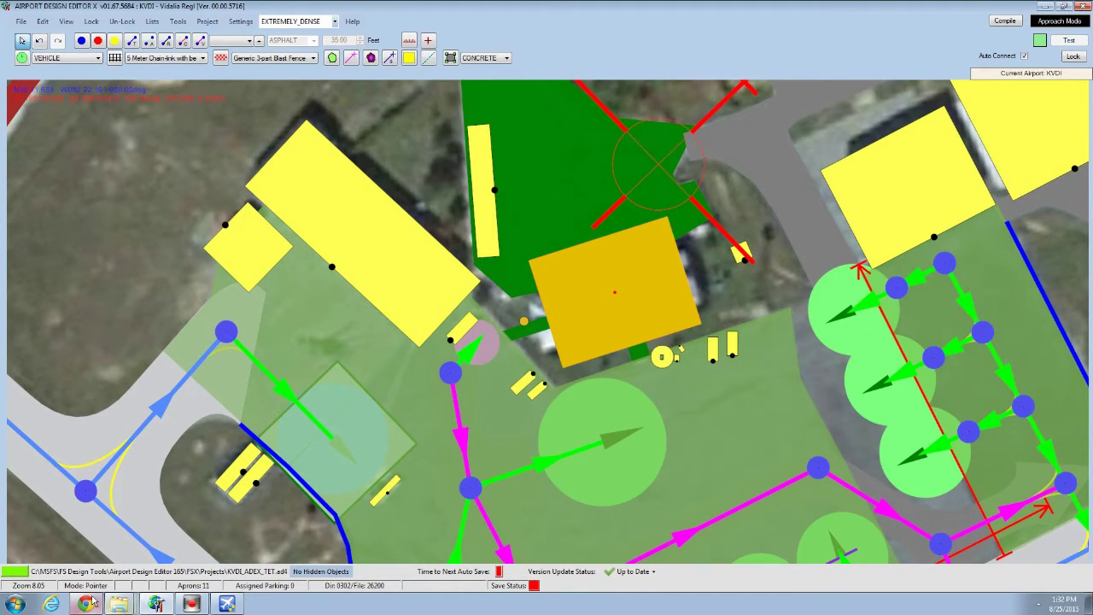
click(157, 604)
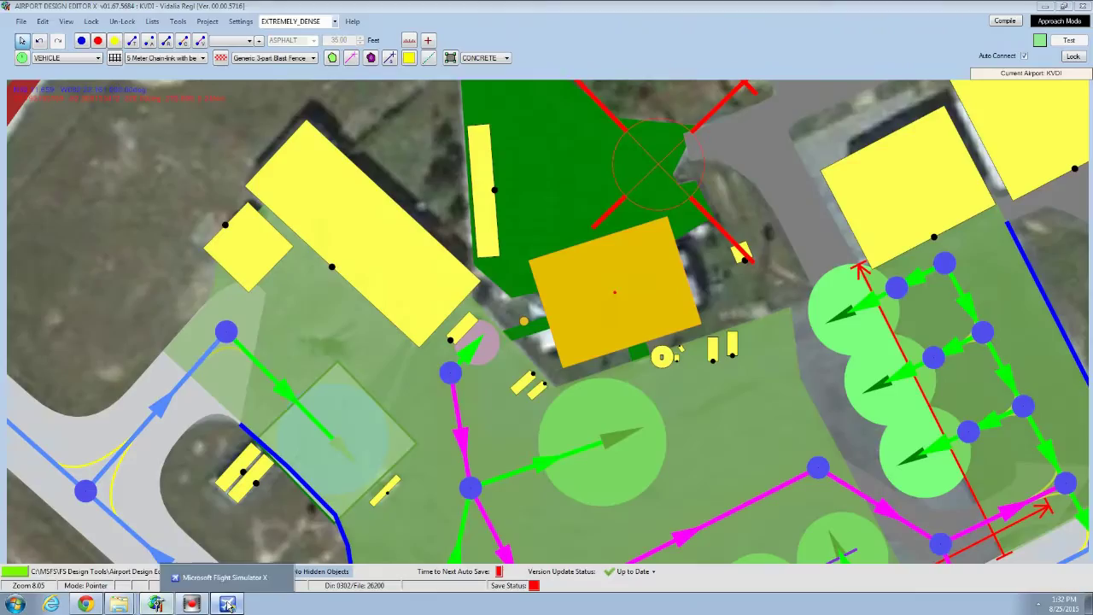
click(228, 603)
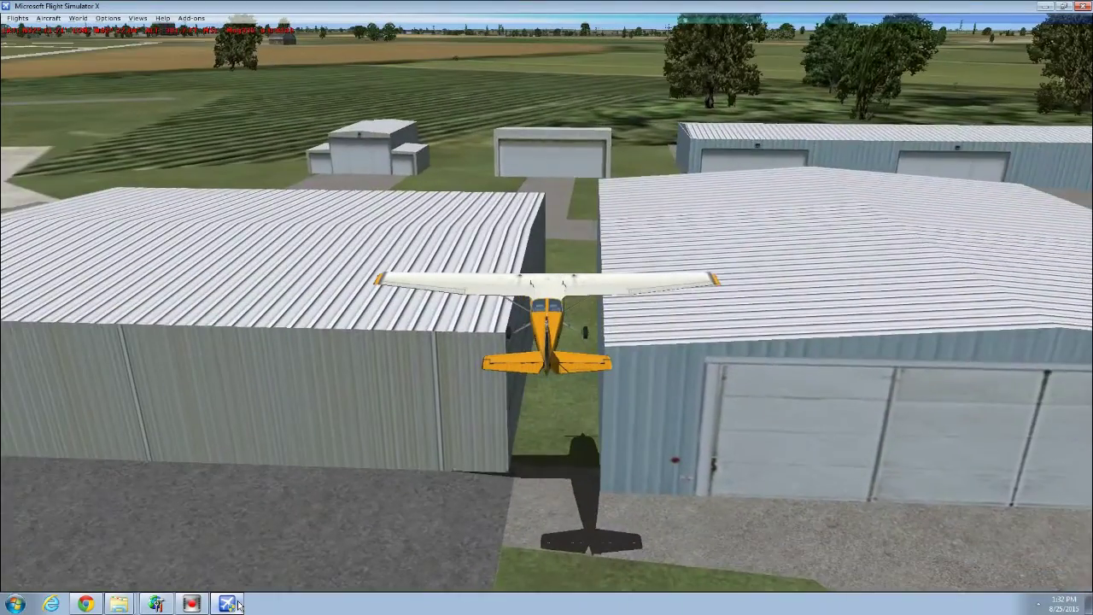
Slew past the hangars, compare ADE's asphalt ground poly, then slew along the hangar taxilane
key(y)
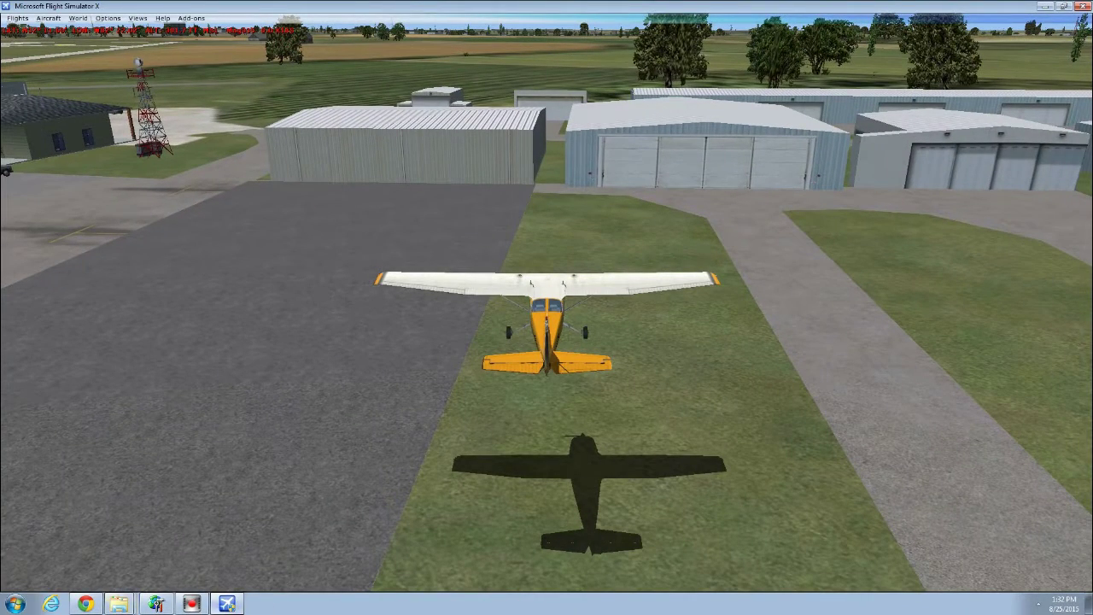
click(229, 604)
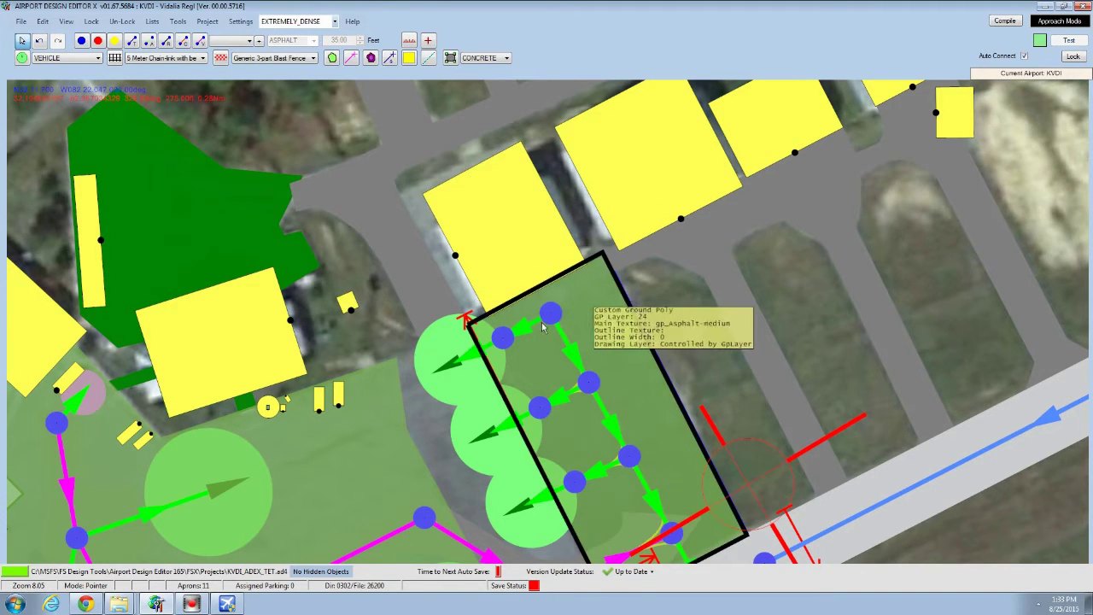
click(160, 605)
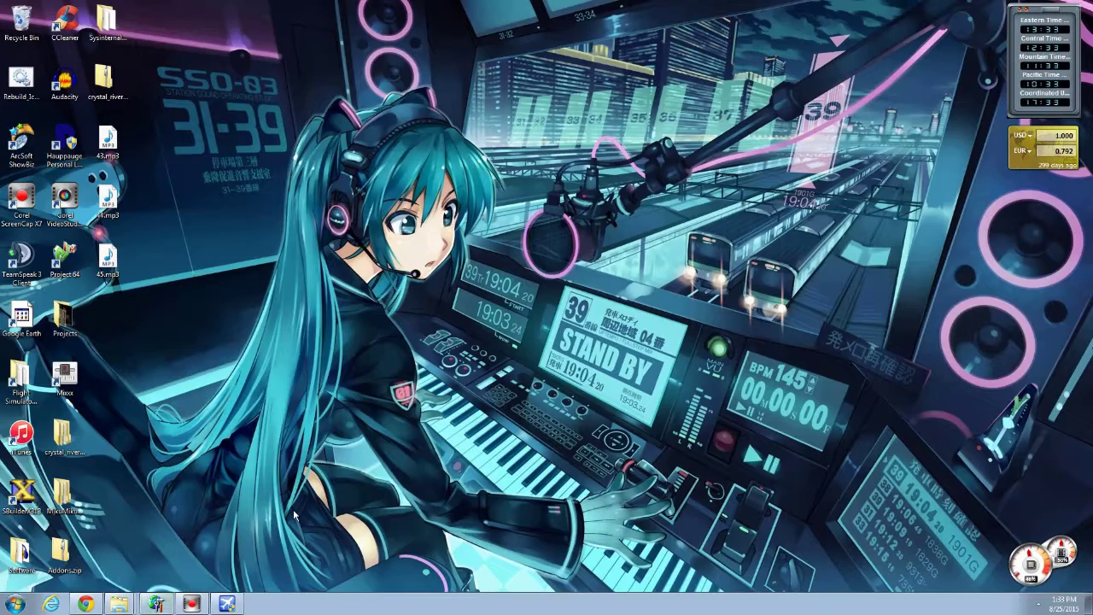
click(226, 603)
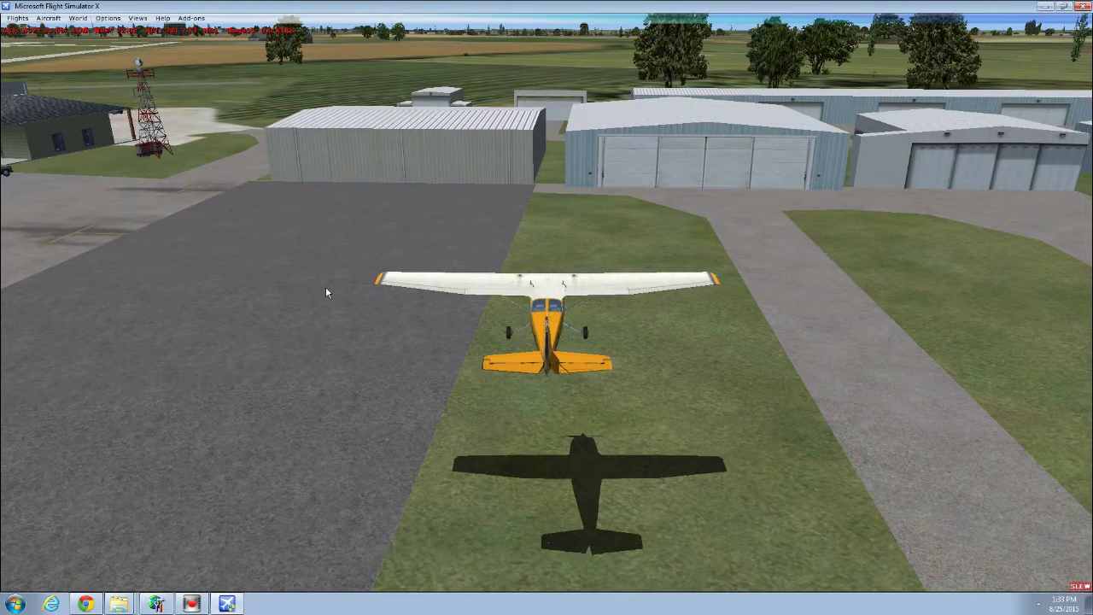
key(KP_3)
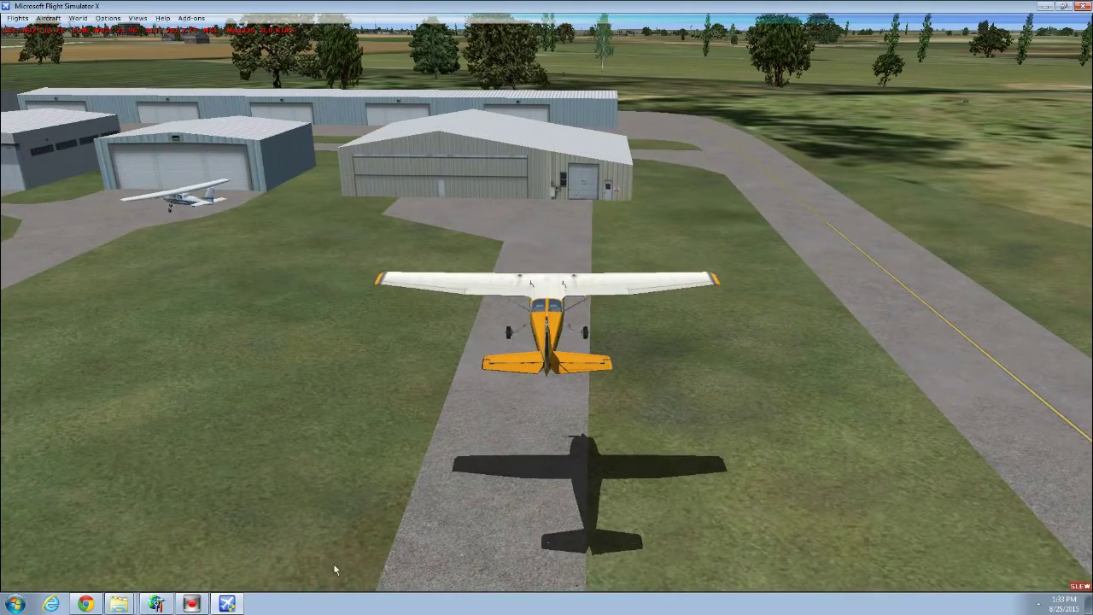
click(226, 604)
scroll(290, 468, up, 3)
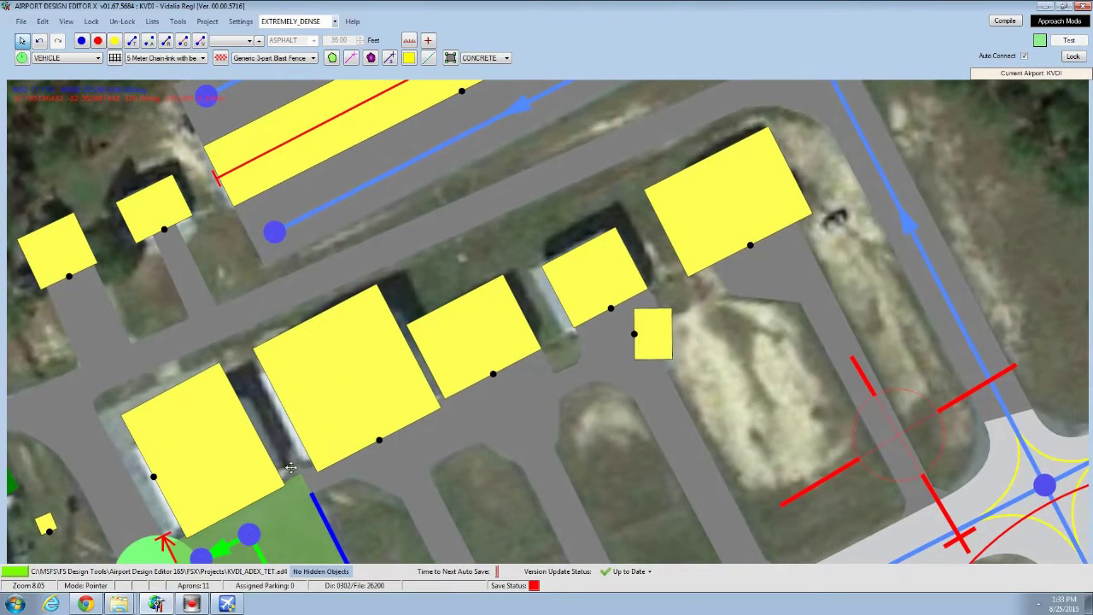
click(705, 222)
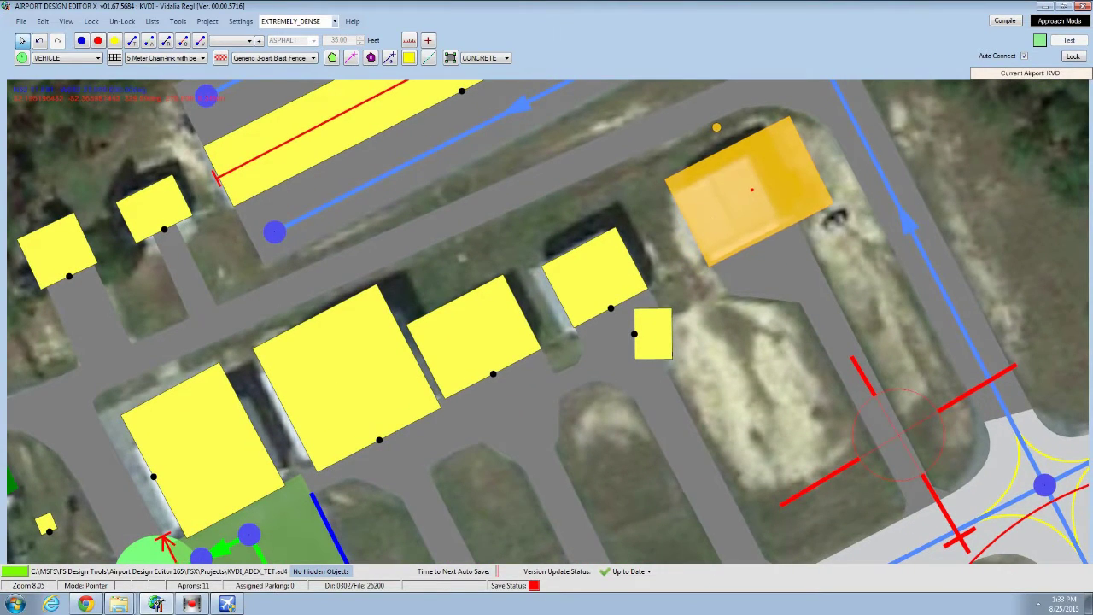
click(227, 603)
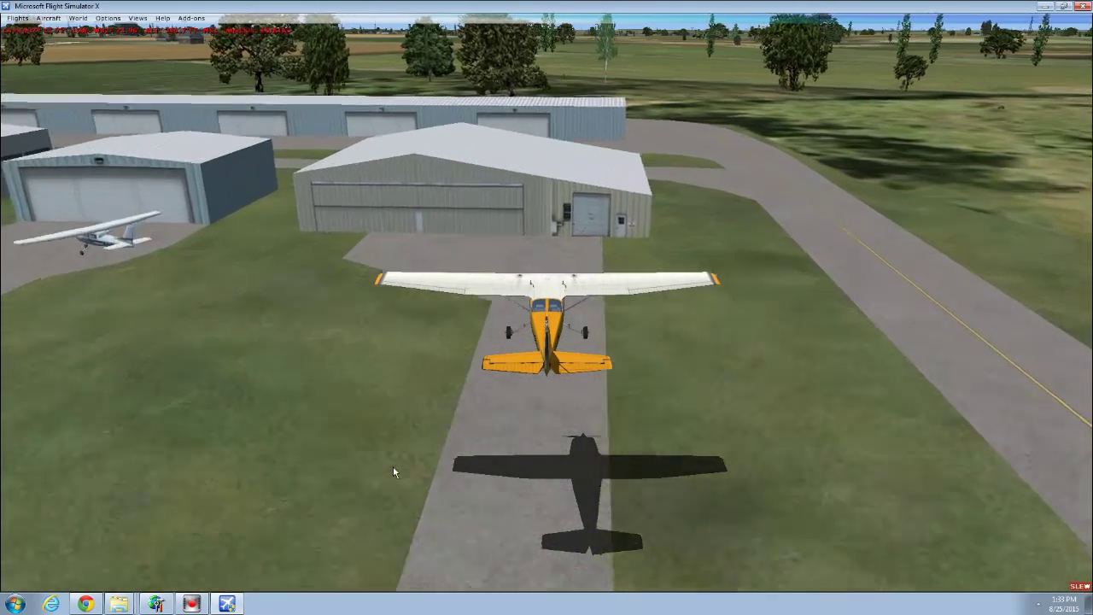
Slew and rotate the Cessna around the hangars onto the concrete taxiway centreline
key(y)
key(Up)
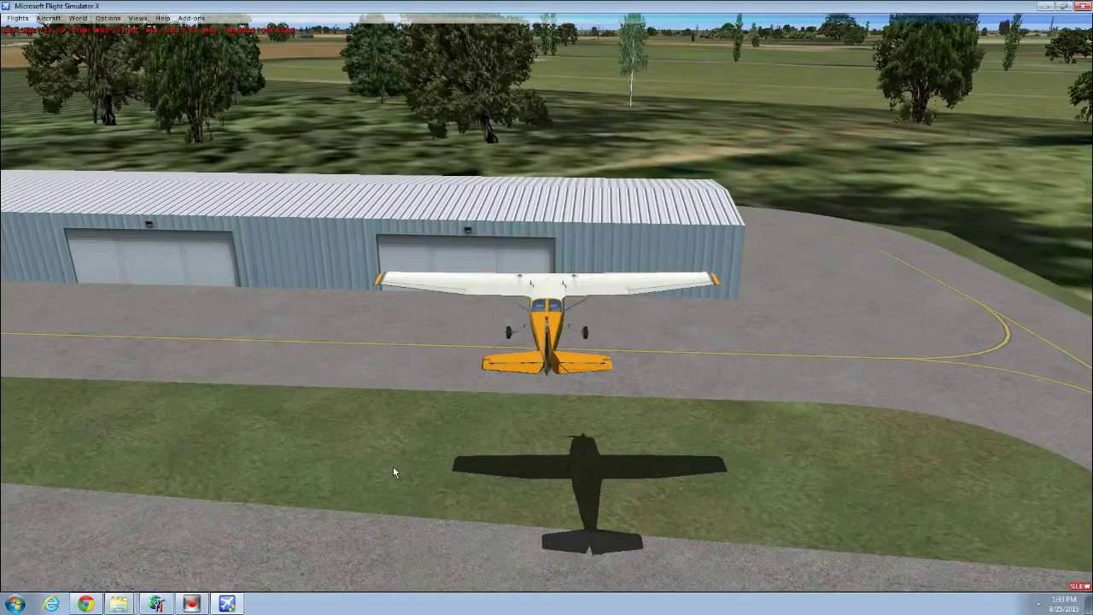
key(Down)
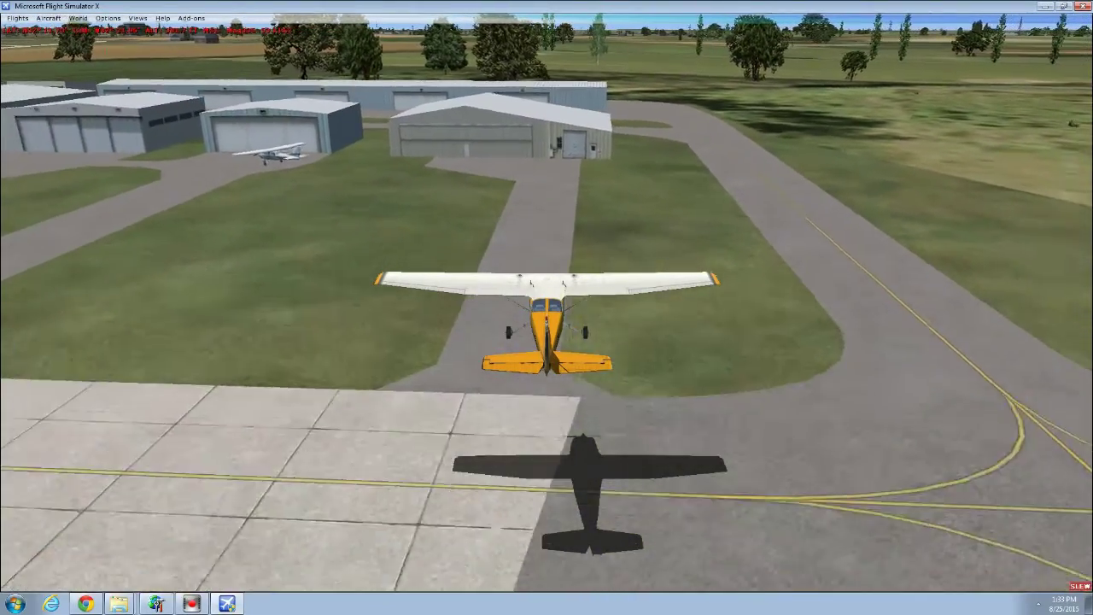
key(Left)
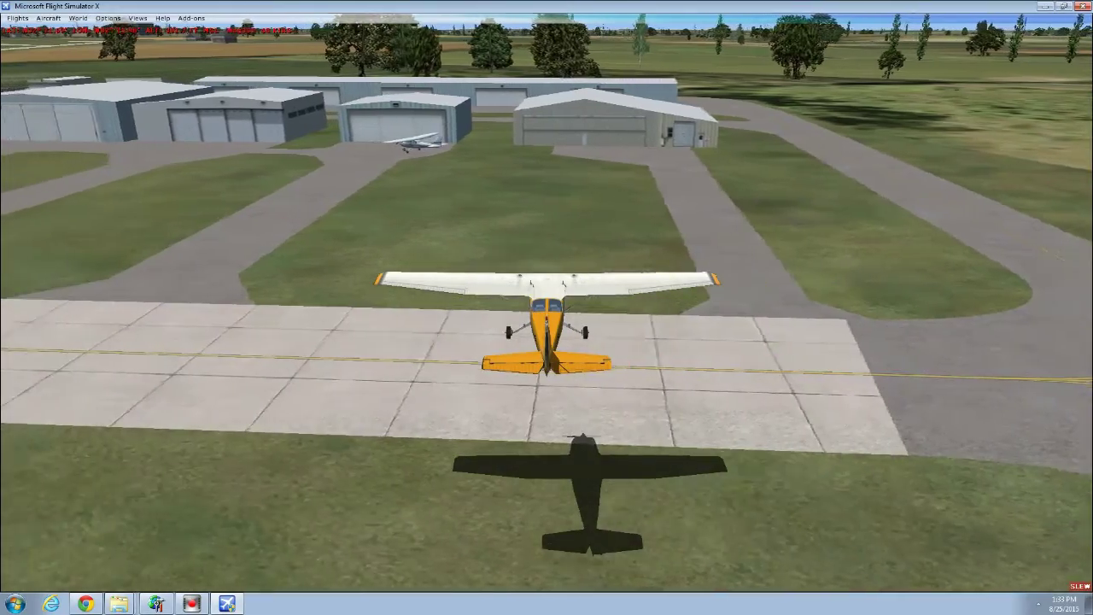
key(Right)
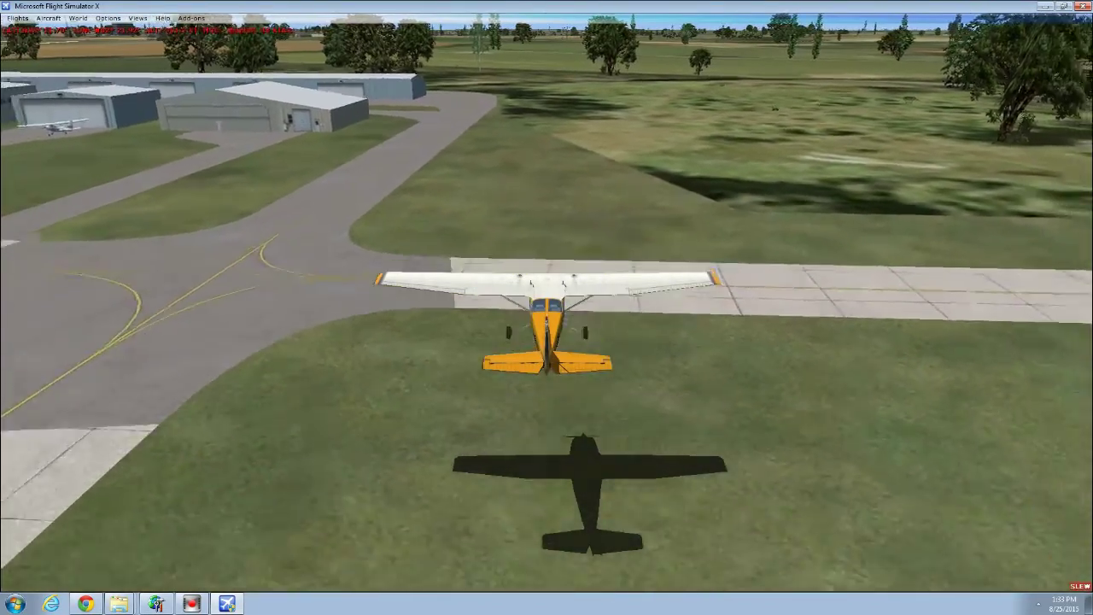
key(KP_4)
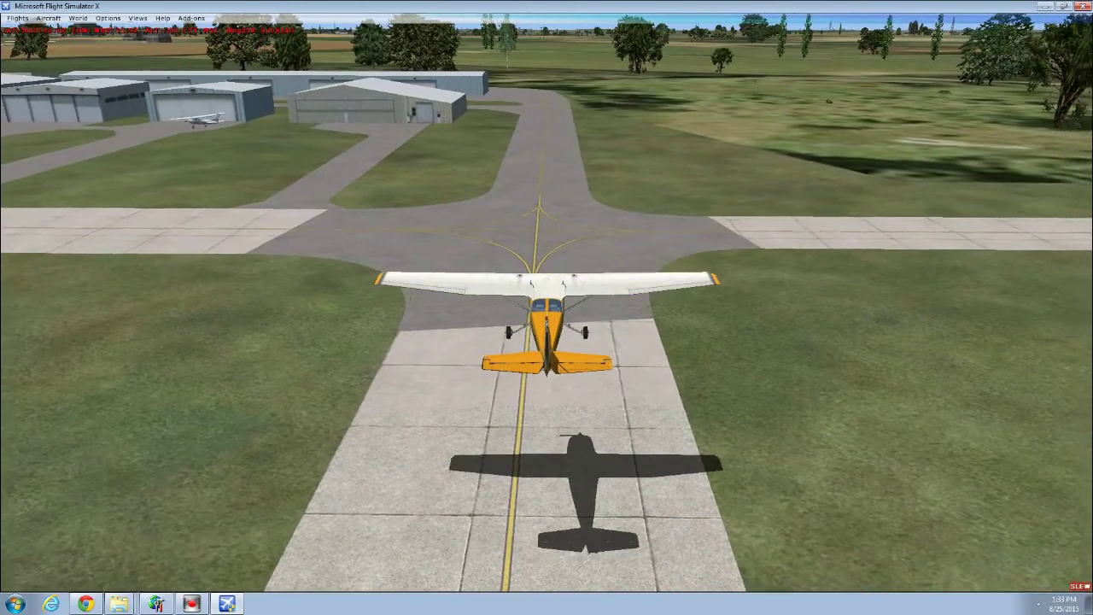
Pan to the taxiway intersection and switch the short taxipath's surface from asphalt to CONCRETE
click(156, 604)
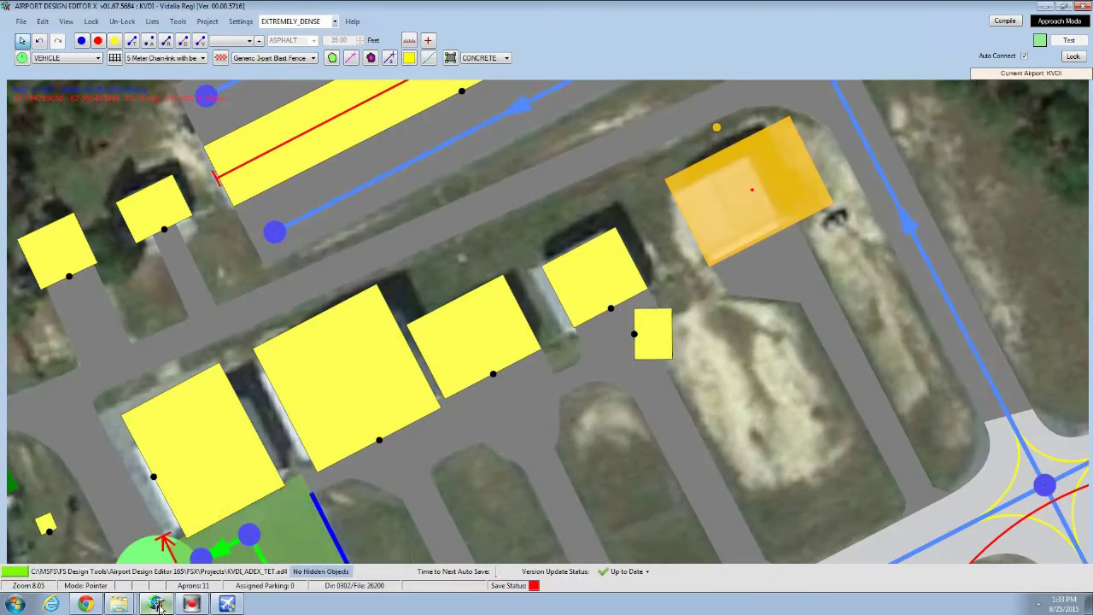
scroll(653, 405, up, 4)
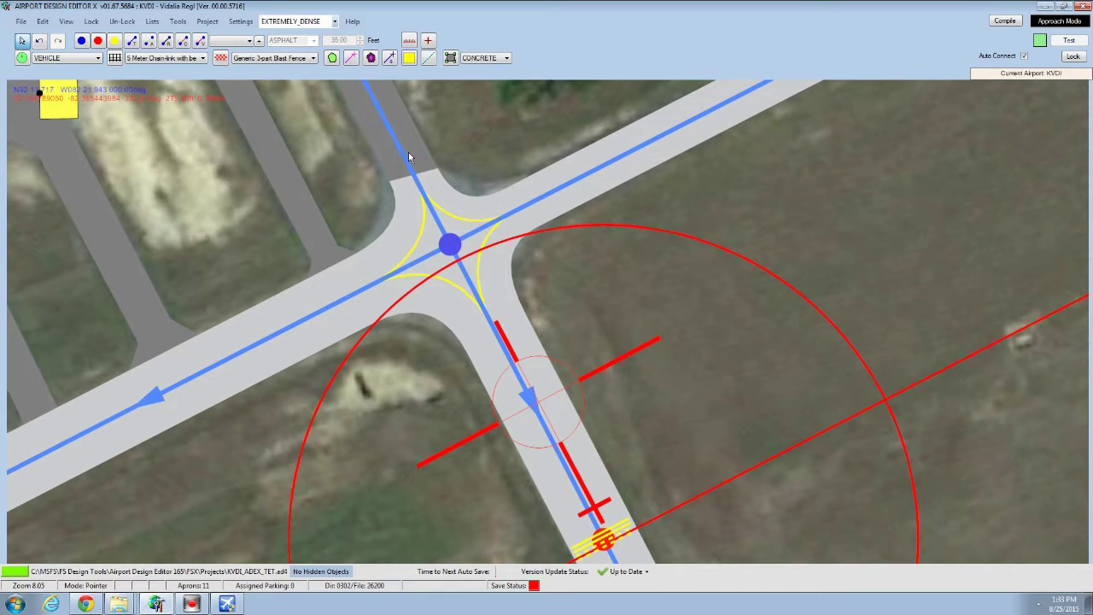
drag(421, 147, 384, 217)
click(155, 605)
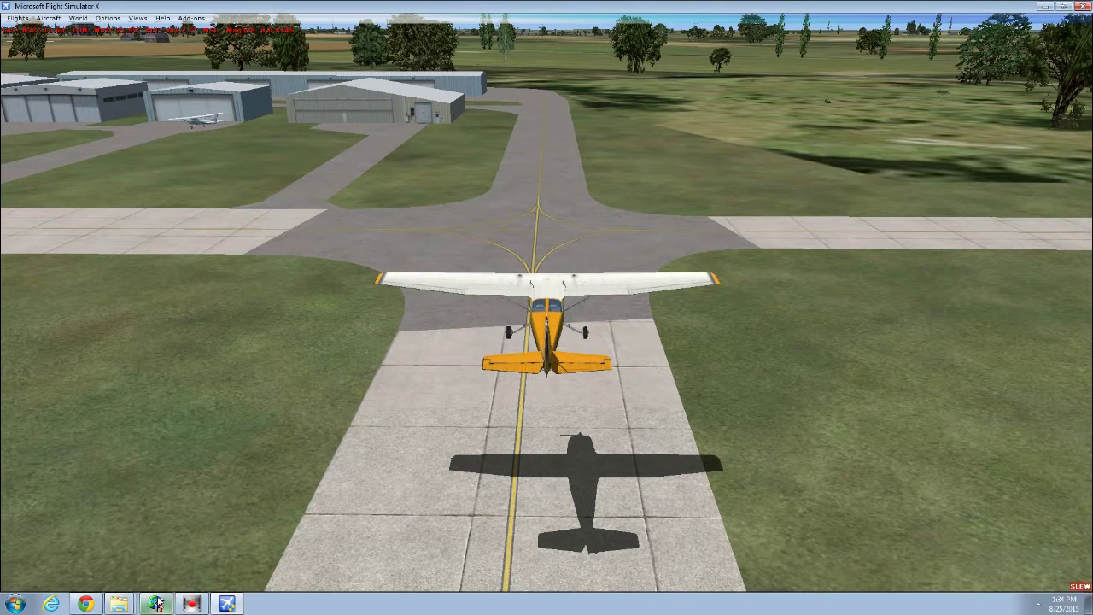
click(155, 605)
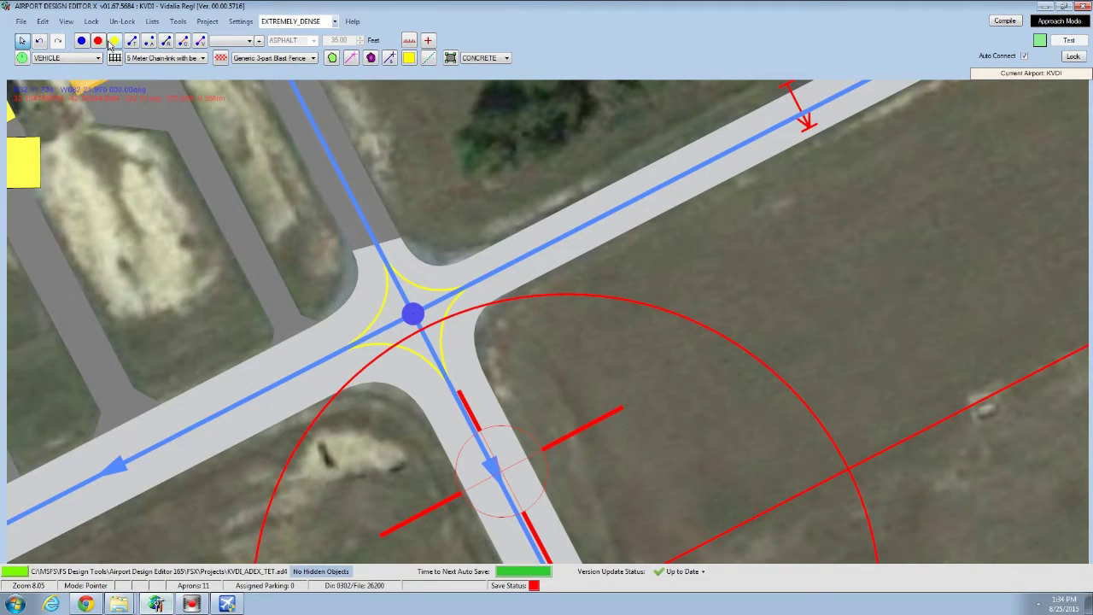
click(82, 42)
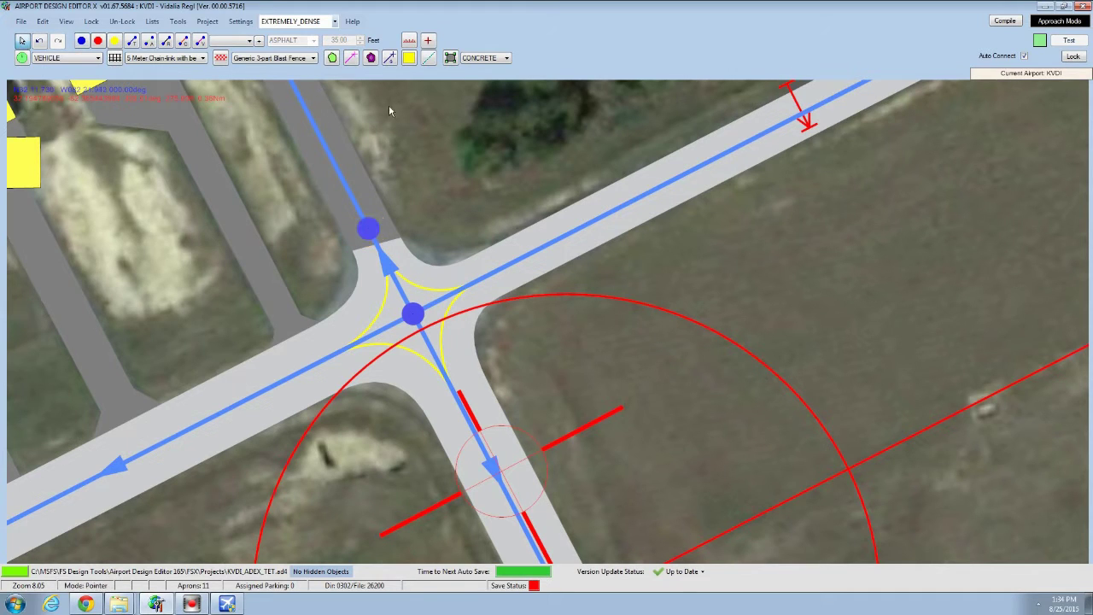
double_click(392, 279)
click(198, 144)
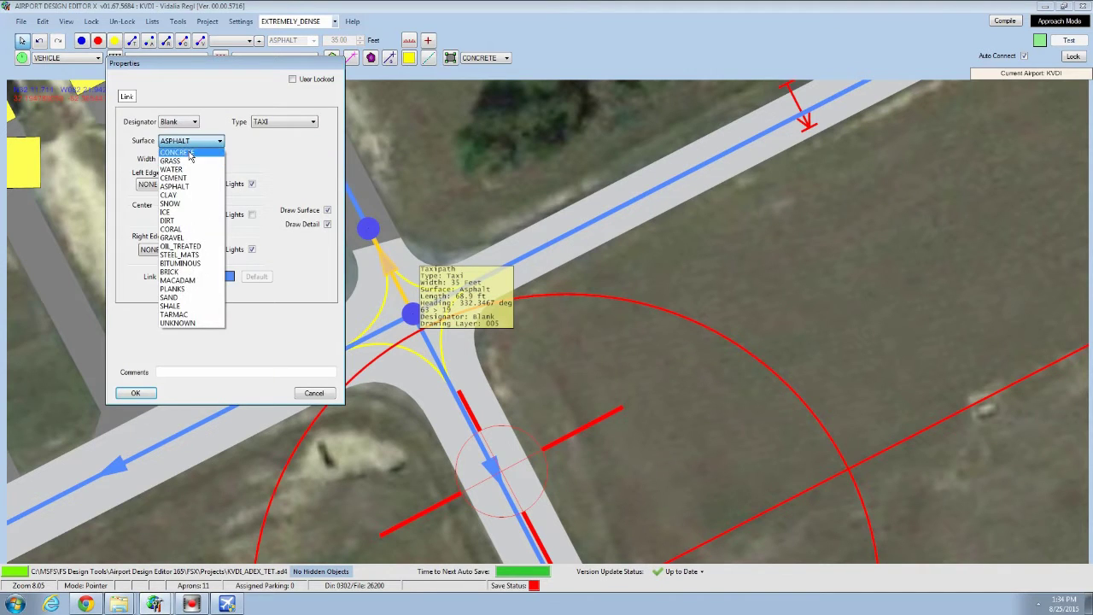
click(191, 153)
click(137, 393)
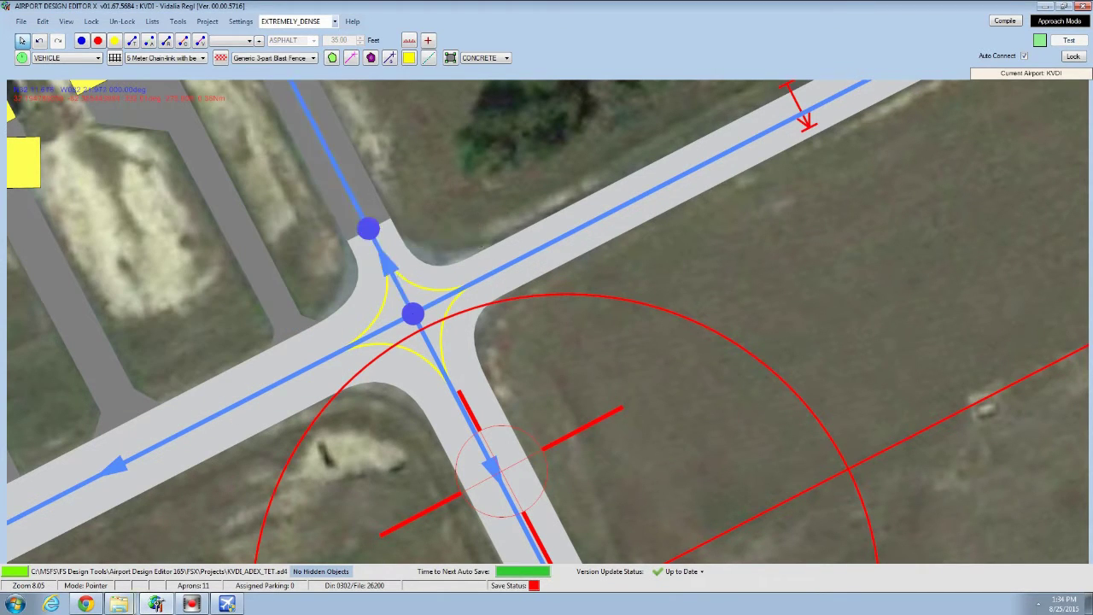
click(155, 604)
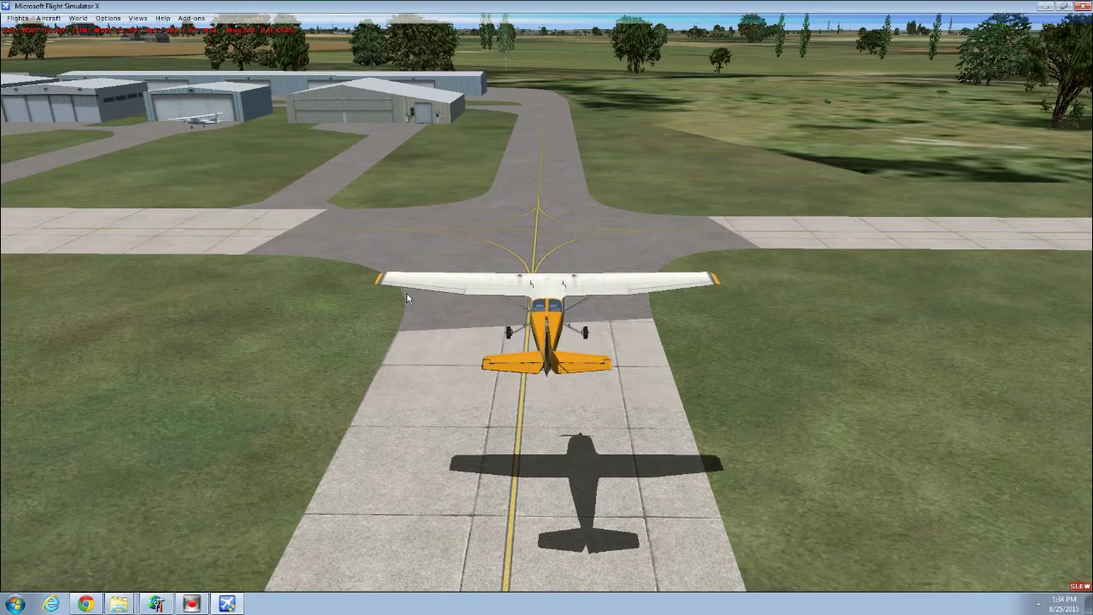
Slew the Cessna left, backward and yawed left onto the apron beside the terminal building
key(KP_4)
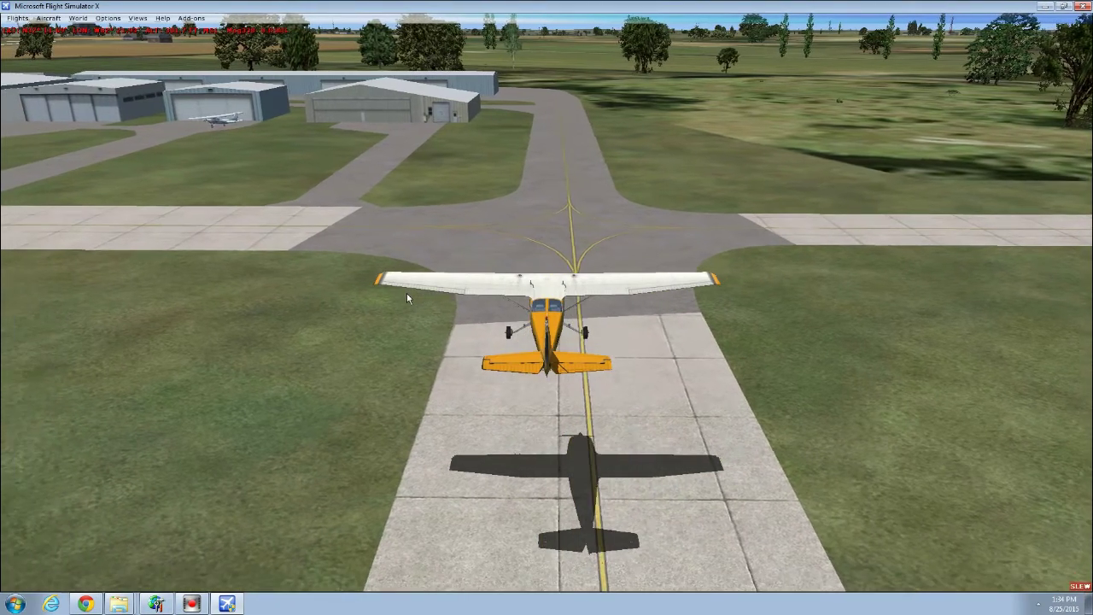
key(KP_2)
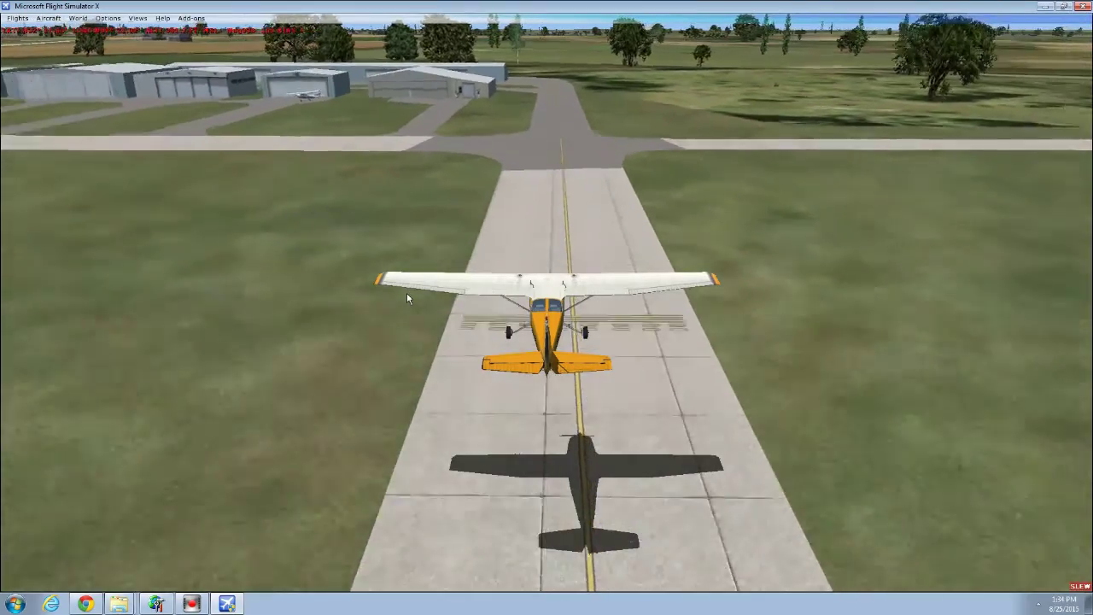
key(KP_1)
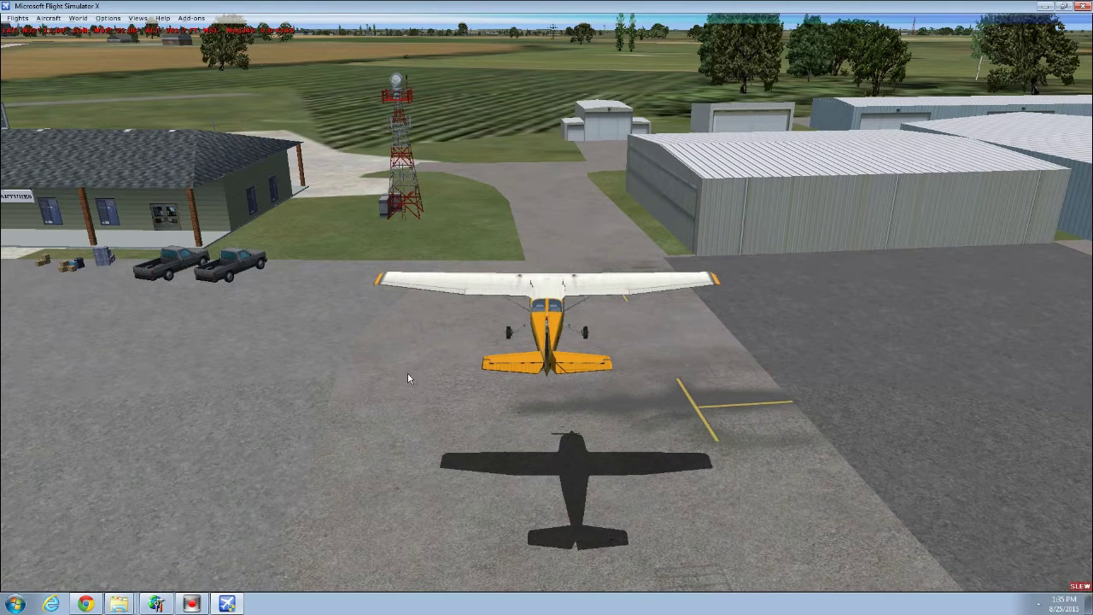
Re-enable slew and move the Cessna forward across the apron toward the concrete taxiway edge
key(y)
key(y)
key(KP_8)
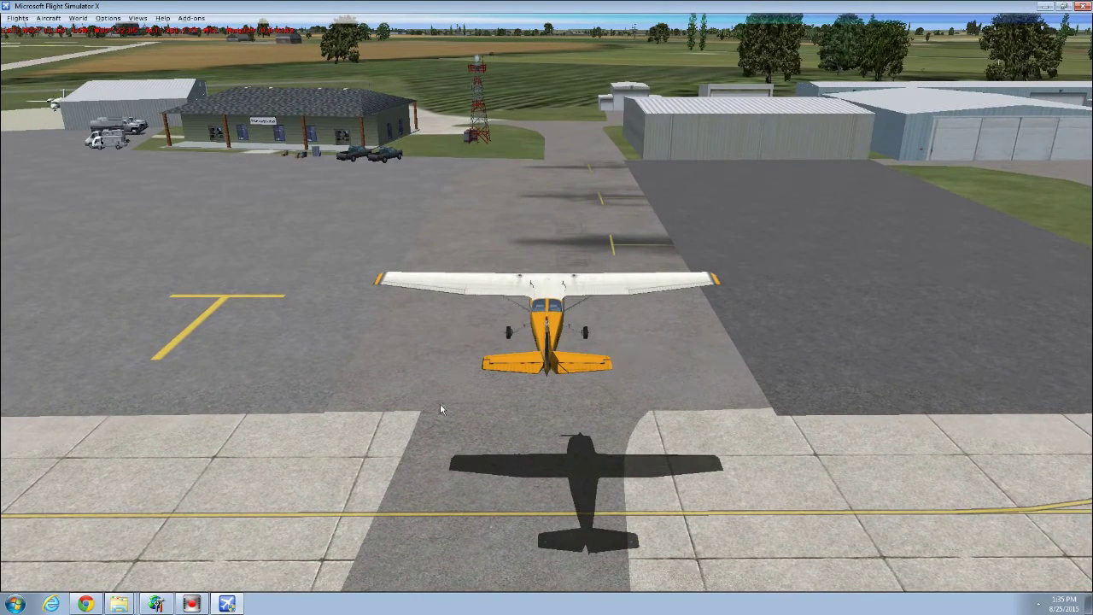
Bring up the airport editor and delete node 141 with its connected taxipaths
click(155, 603)
click(156, 604)
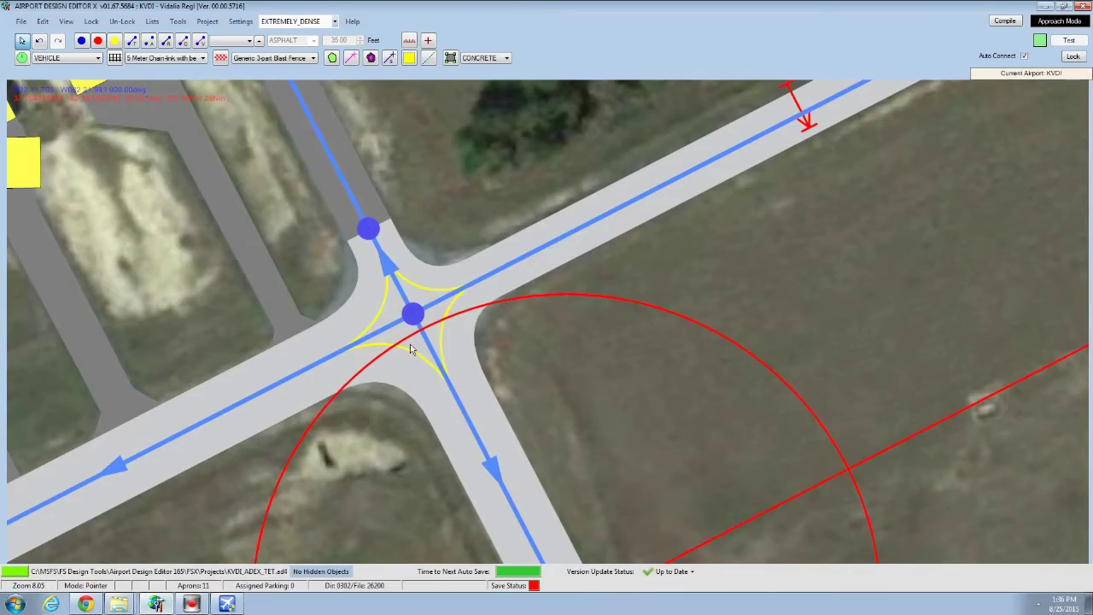
scroll(265, 347, up, 5)
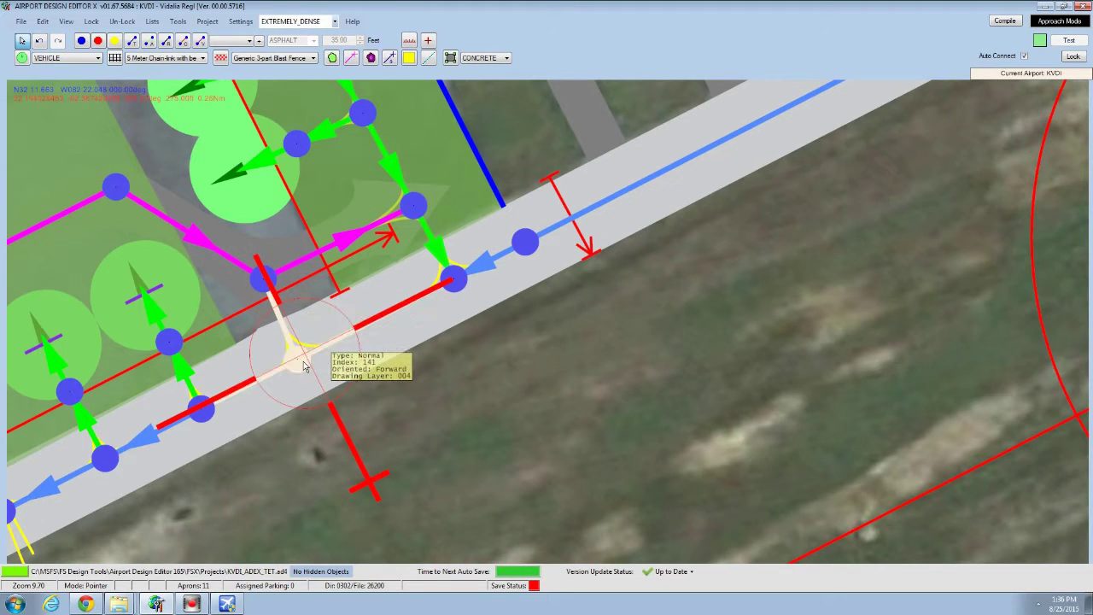
key(Delete)
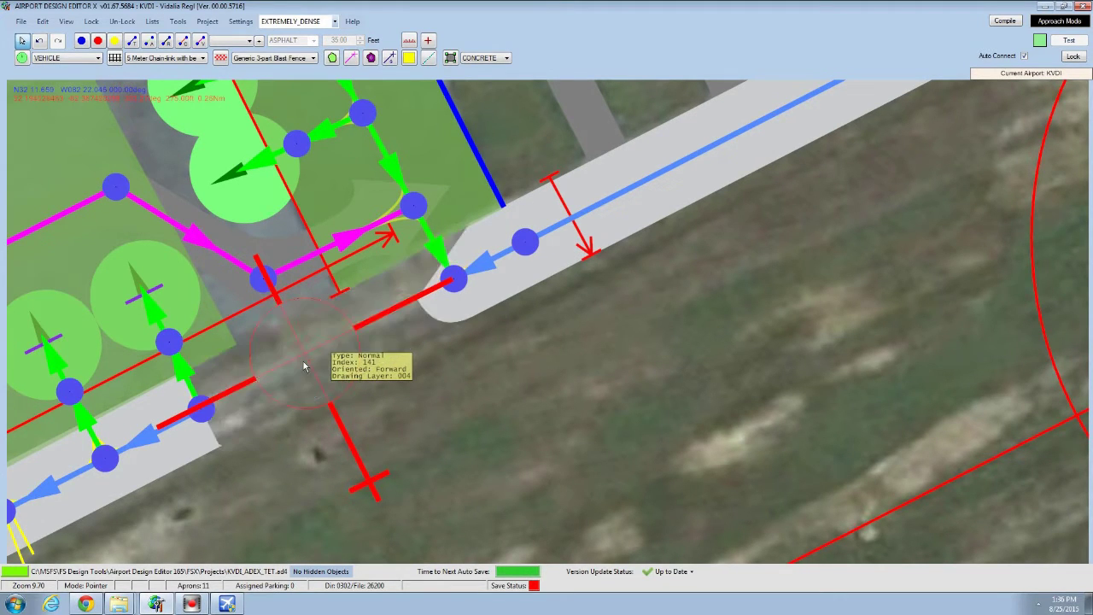
Draw a new 50 ft concrete taxi link from node 133 to the next node and confirm it
click(132, 40)
click(453, 278)
click(202, 409)
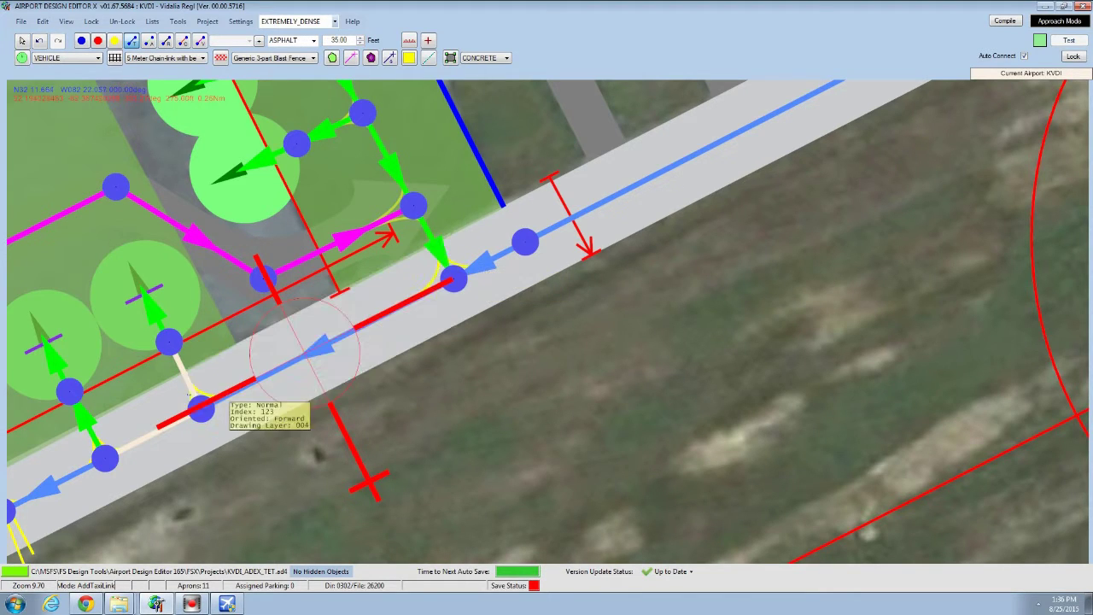
click(22, 40)
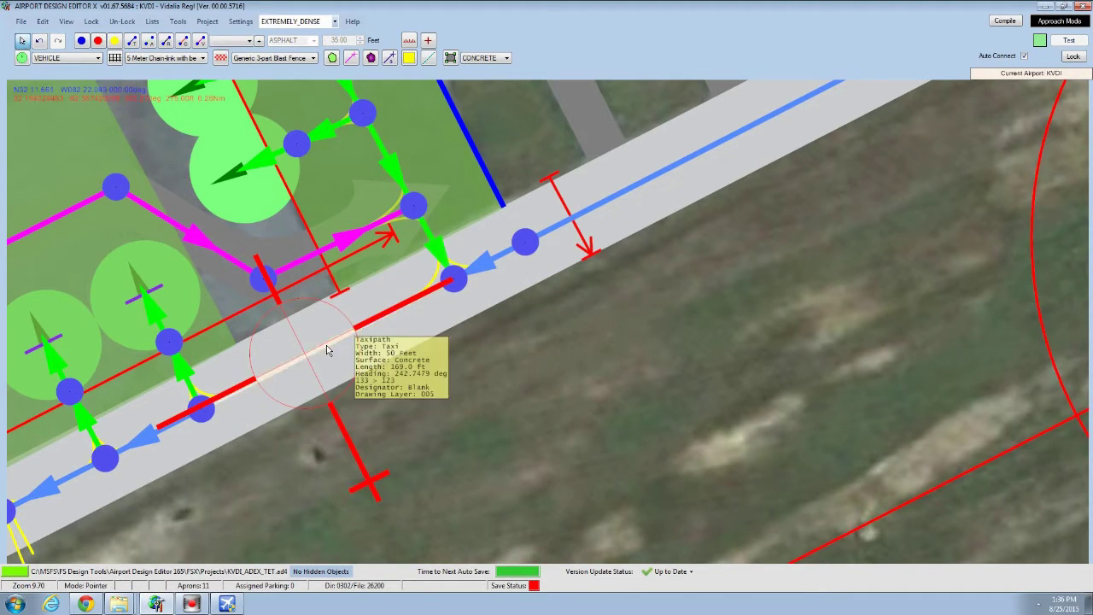
double_click(326, 345)
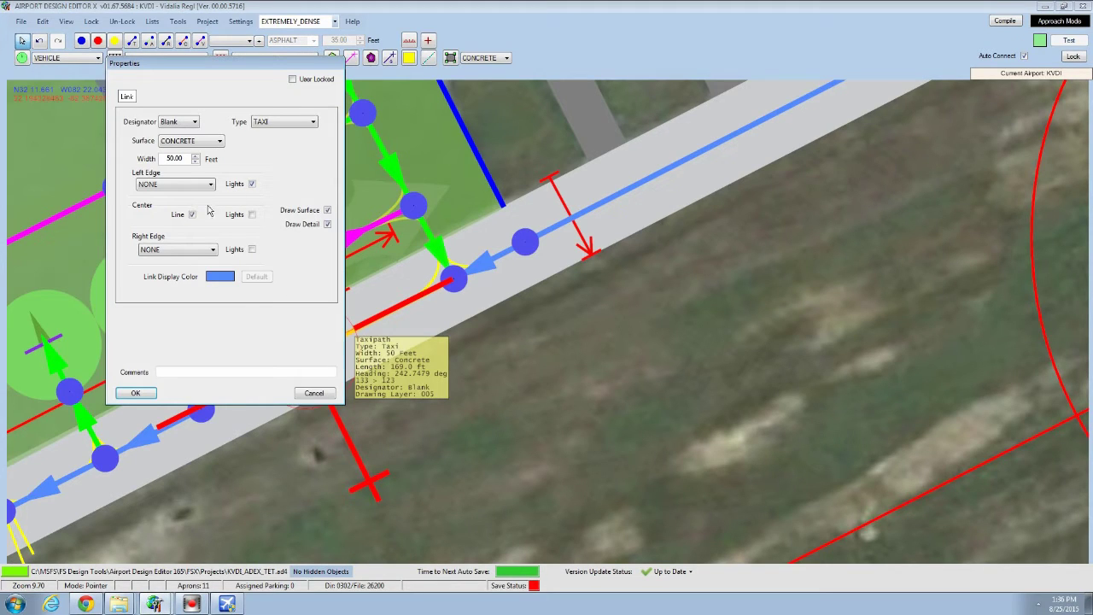
click(132, 392)
drag(470, 389, 682, 322)
scroll(683, 324, down, 4)
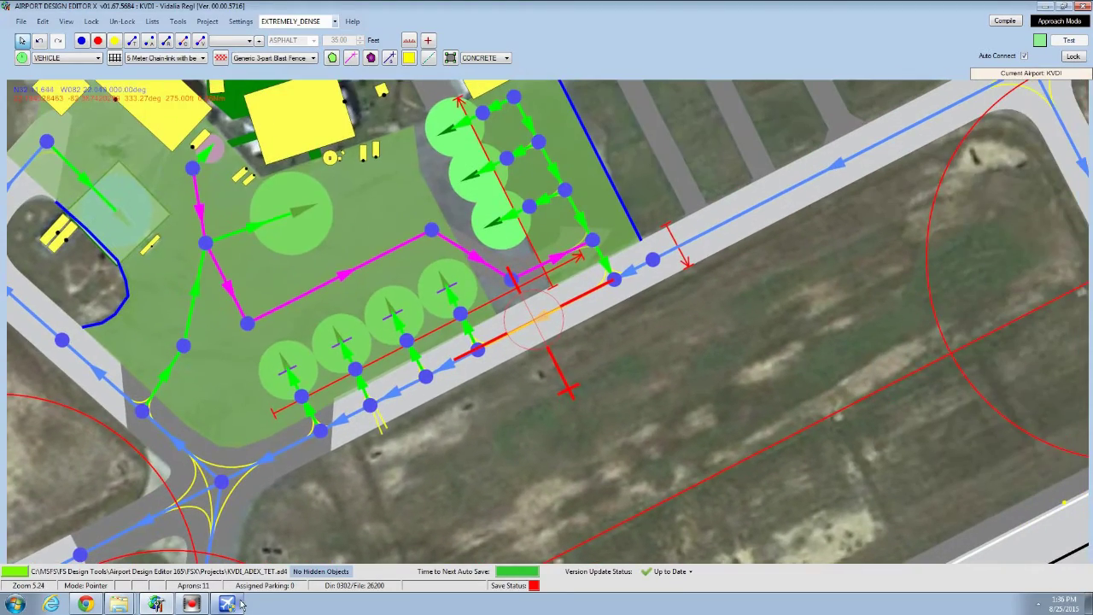
click(227, 604)
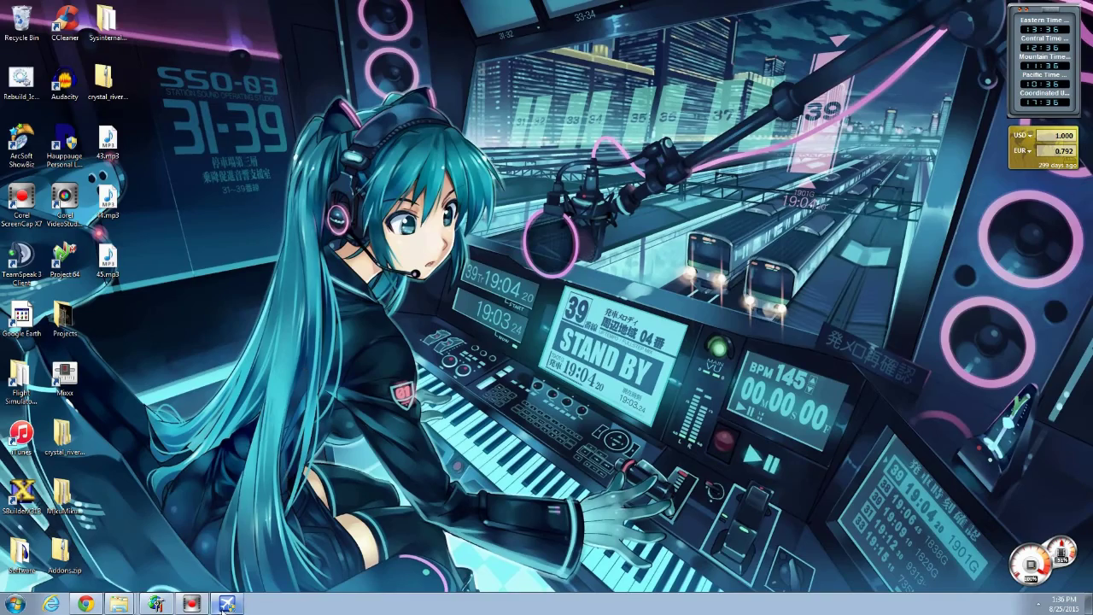
Slew the Cessna sideways and backward along the apron past the row of yellow parking tees
key(alt+Tab)
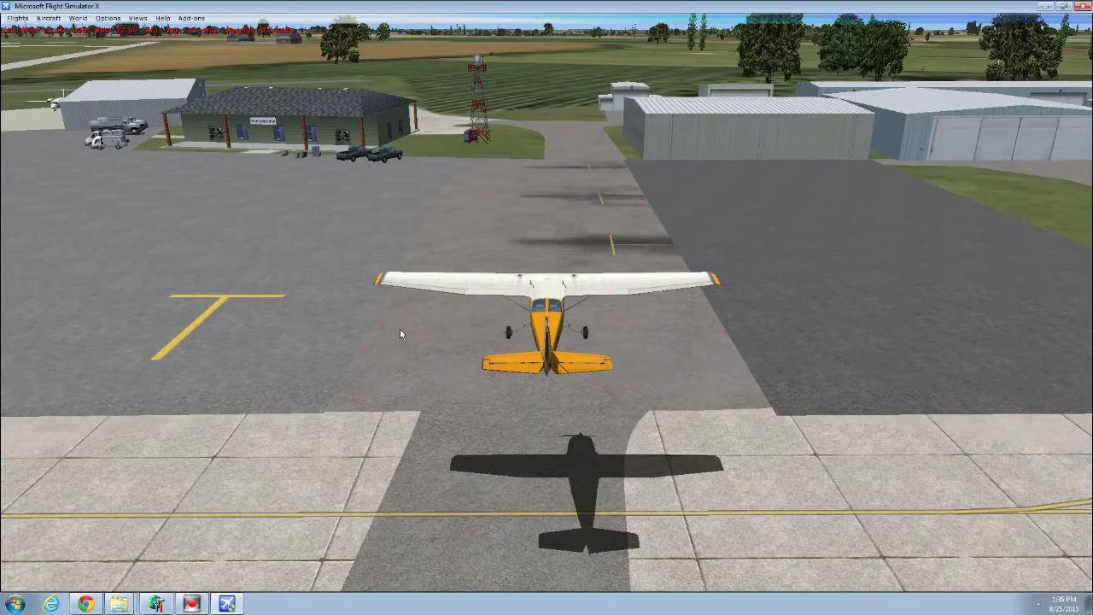
key(KP_4)
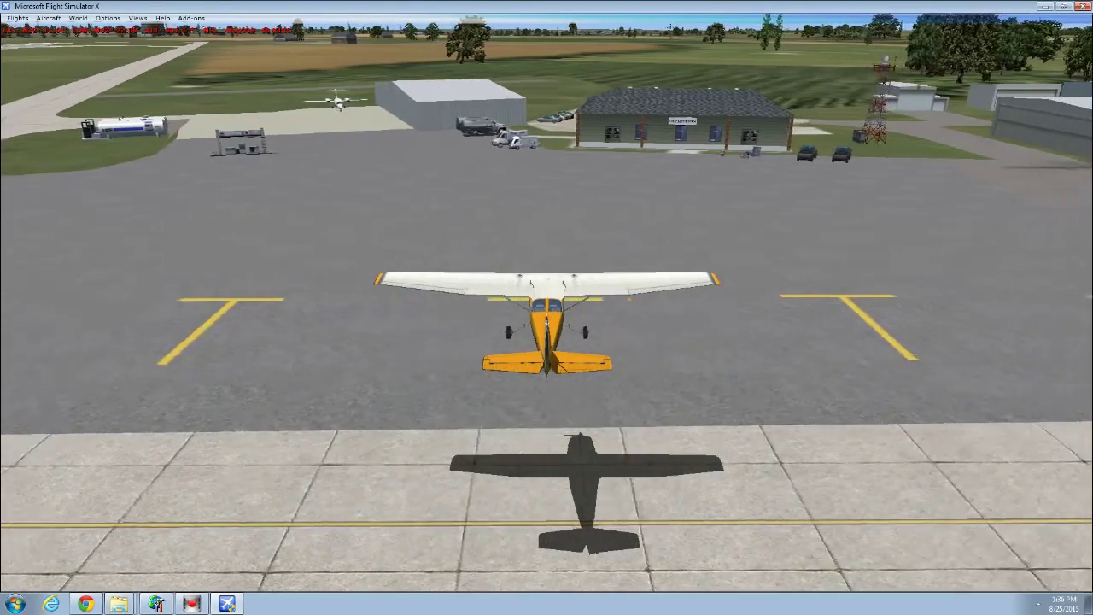
key(KP_5)
key(KP_2)
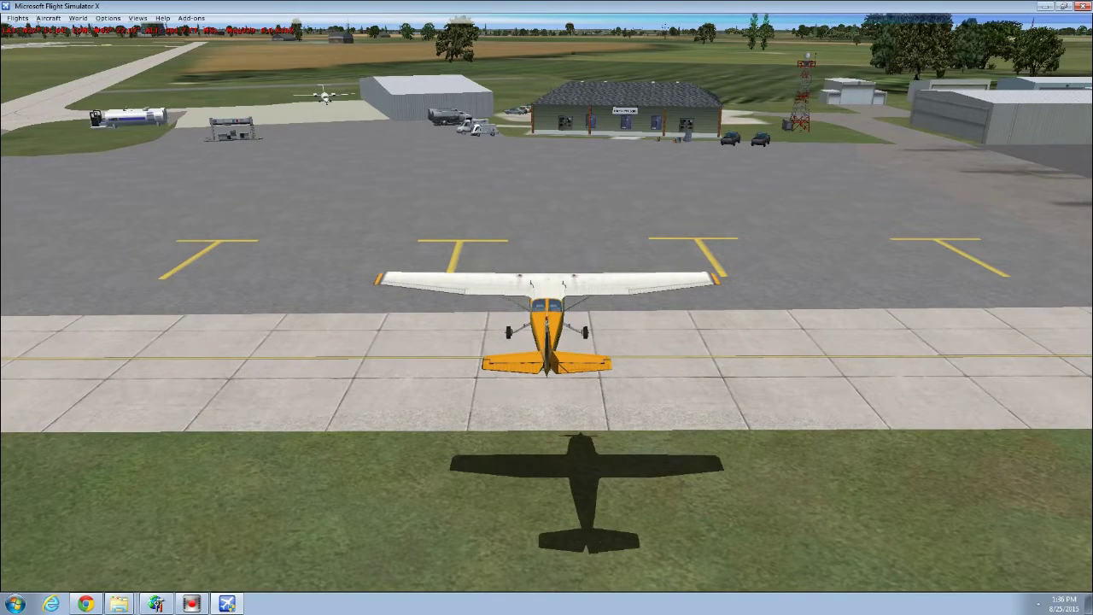
Add a new helipad on the grass just below the red T line
click(155, 603)
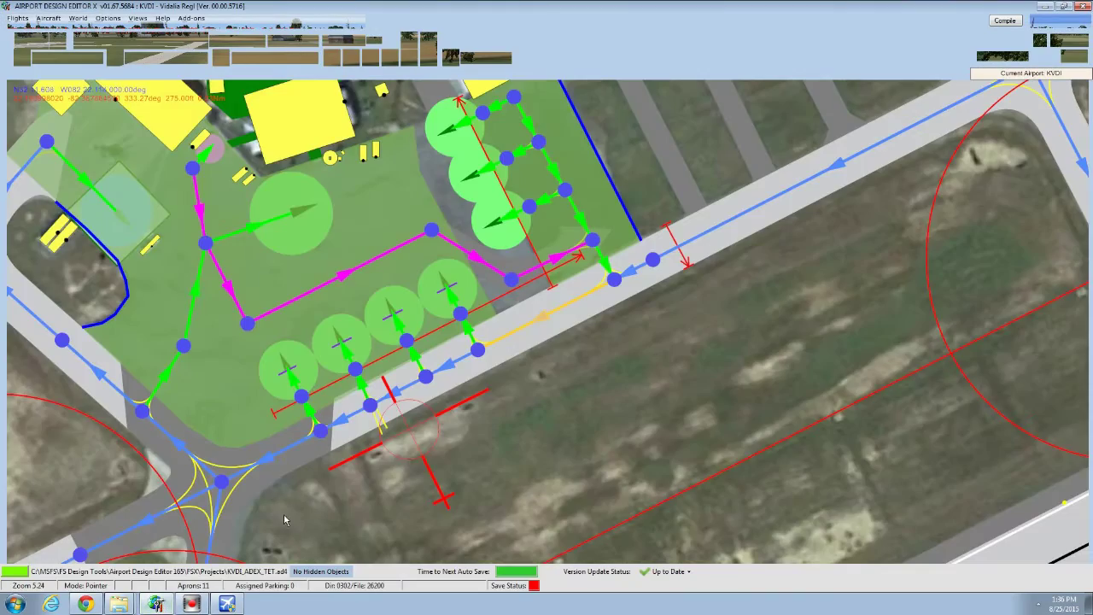
click(227, 604)
click(155, 604)
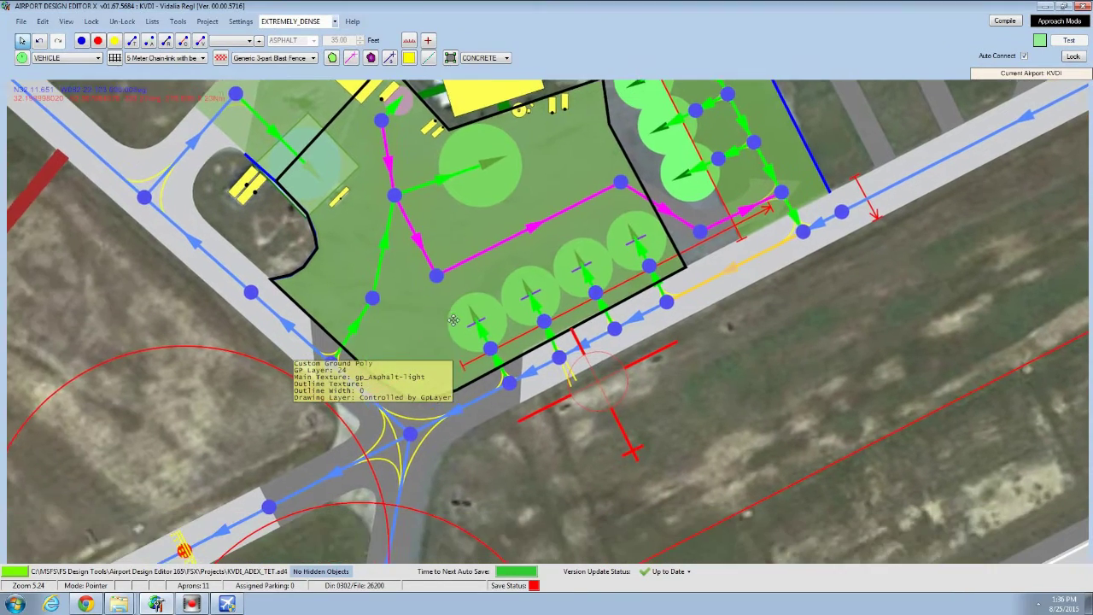
scroll(477, 466, up, 3)
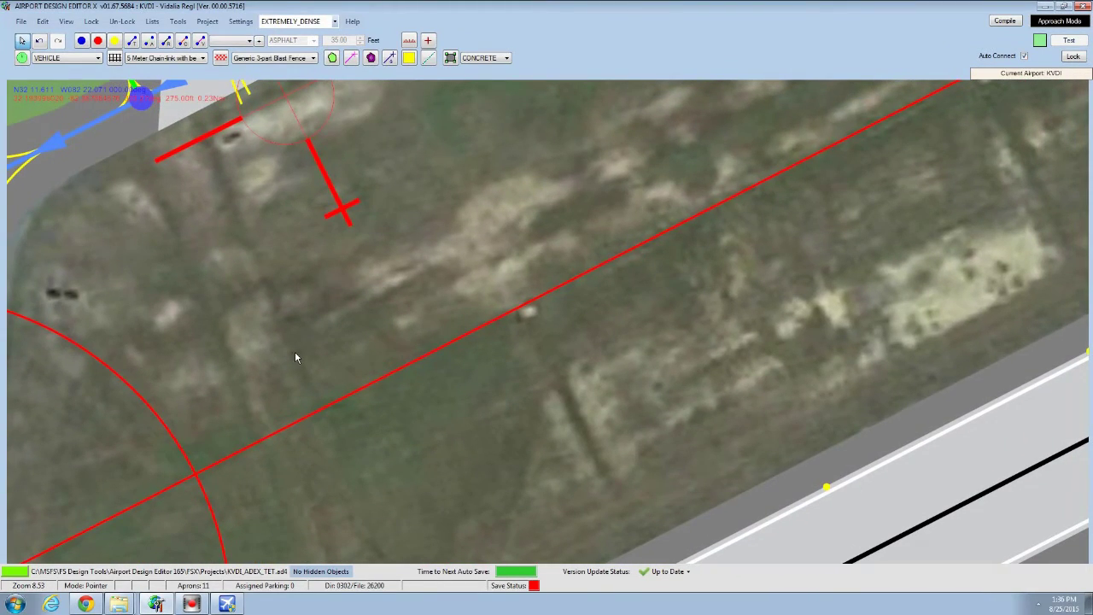
right_click(360, 290)
mouse_move(404, 328)
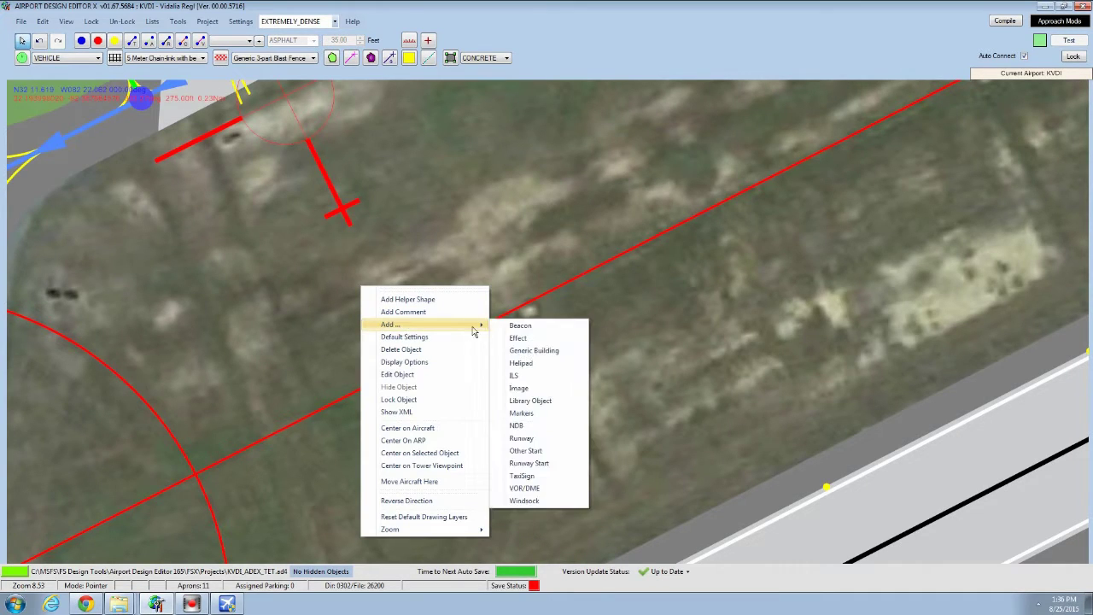
click(520, 363)
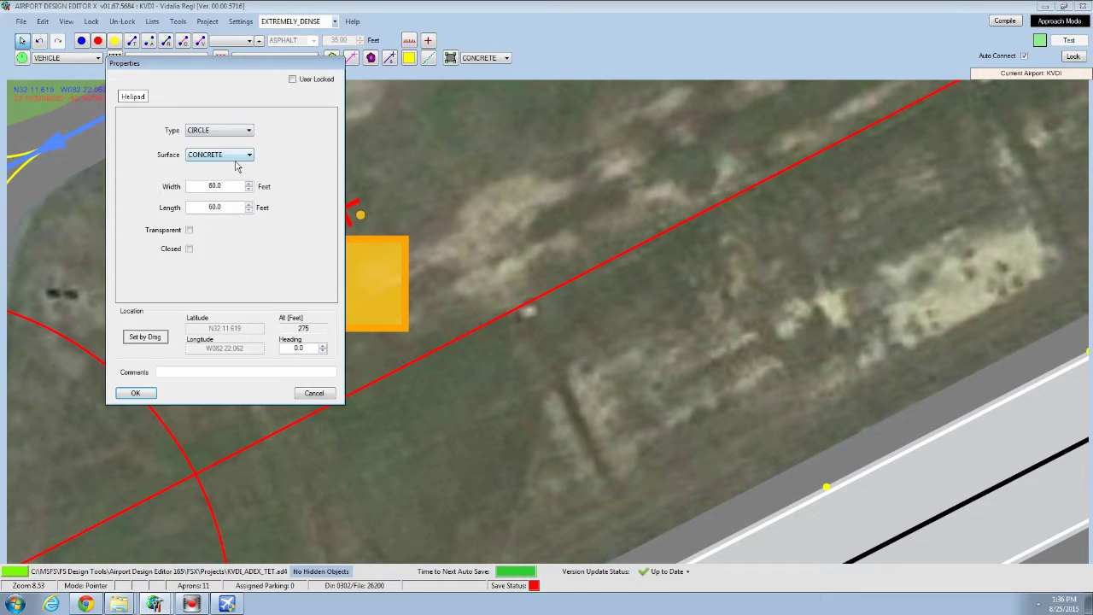
Set the helipad's type to SQUARE and its surface to ASPHALT
click(239, 130)
click(217, 148)
click(222, 155)
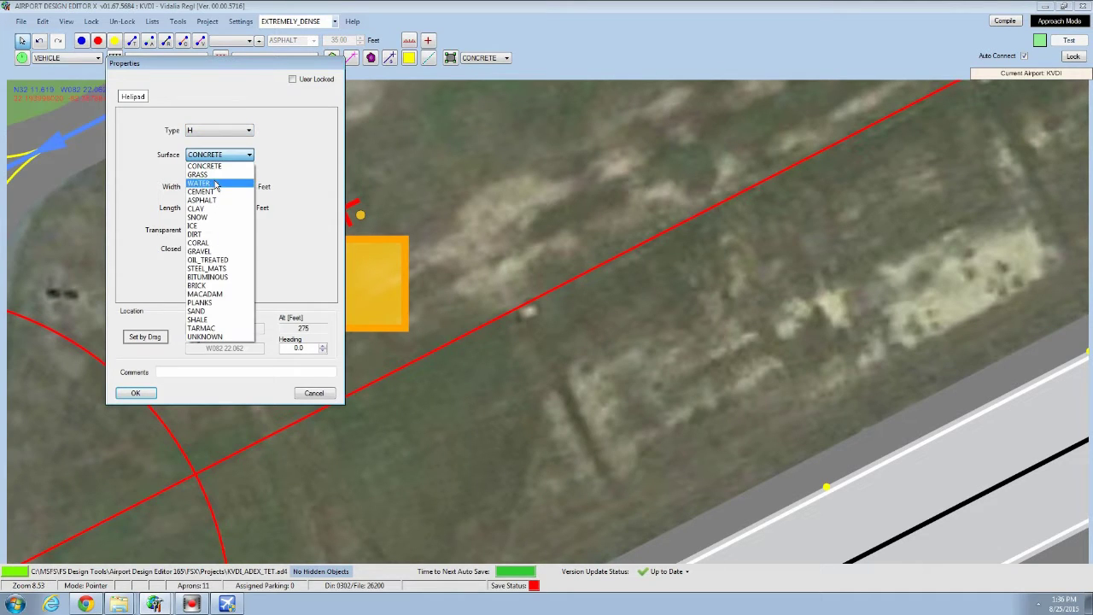
click(216, 199)
click(213, 129)
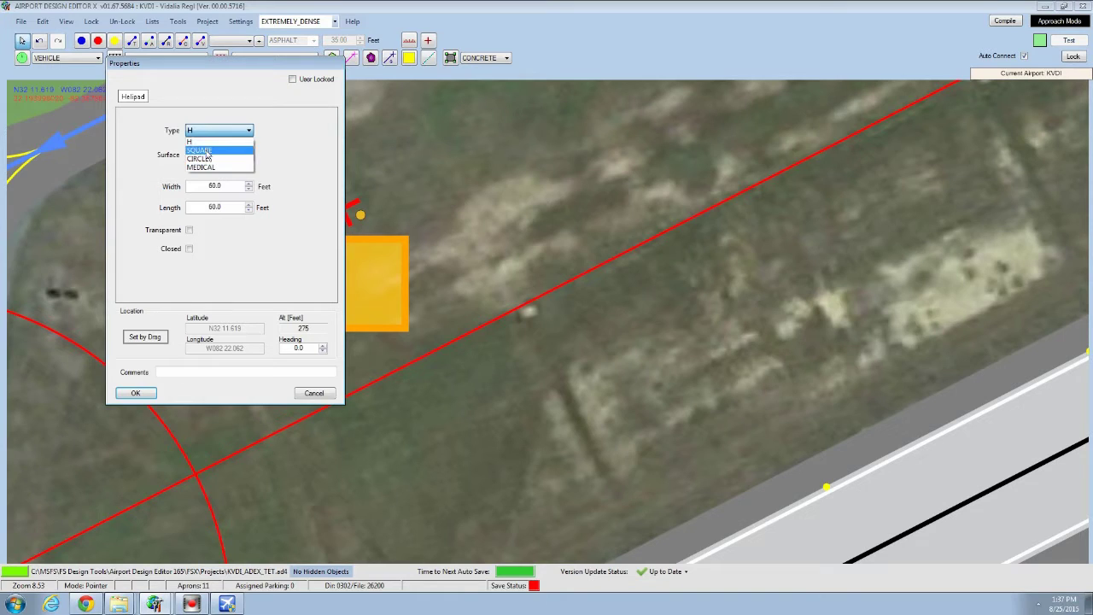
click(203, 142)
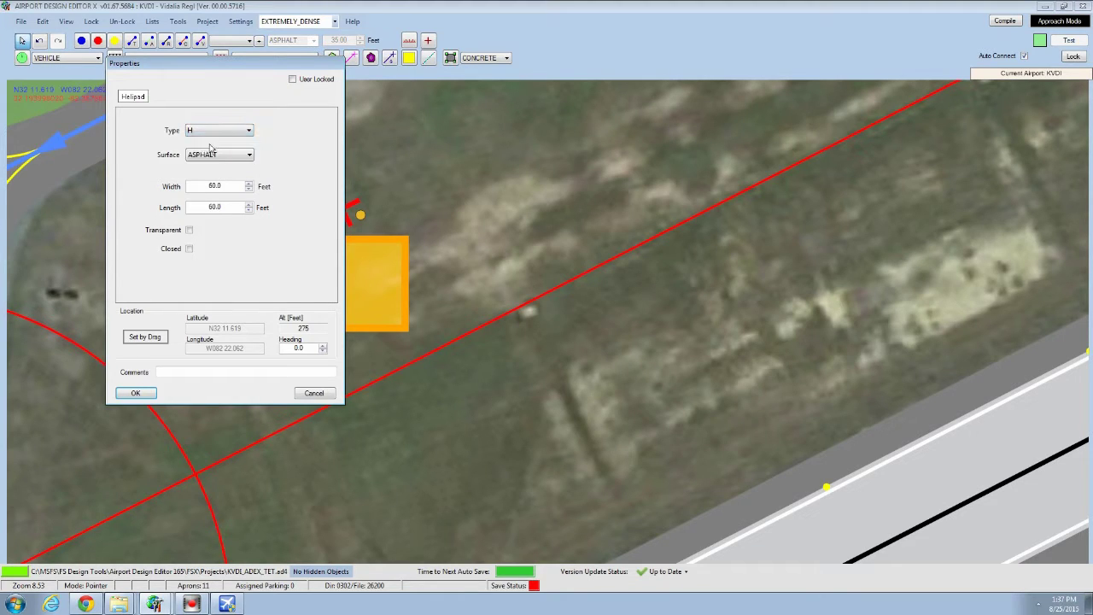
click(215, 132)
click(214, 162)
click(224, 155)
click(220, 201)
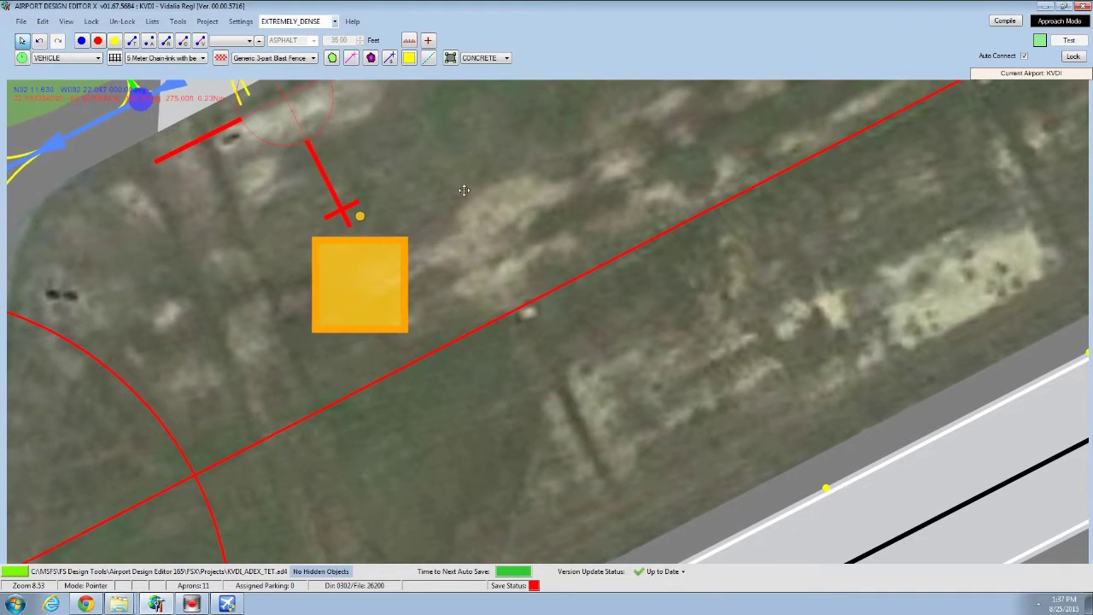
Frame the helipad and add a library object at its top-left corner
drag(464, 190, 312, 180)
drag(282, 245, 311, 240)
scroll(213, 259, up, 5)
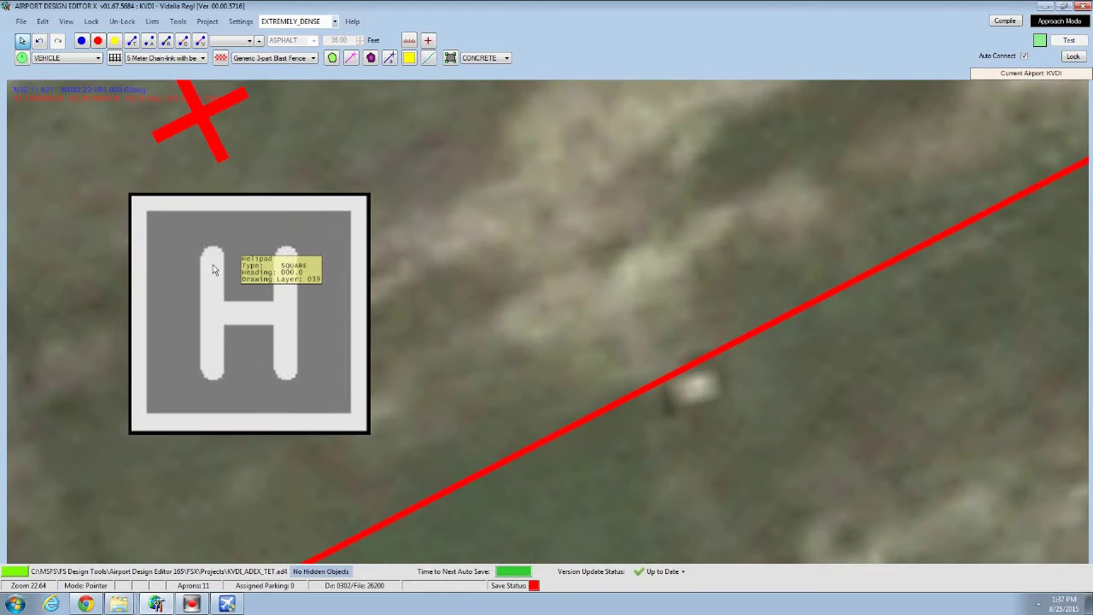
drag(233, 265, 366, 211)
scroll(366, 211, up, 3)
scroll(396, 220, down, 3)
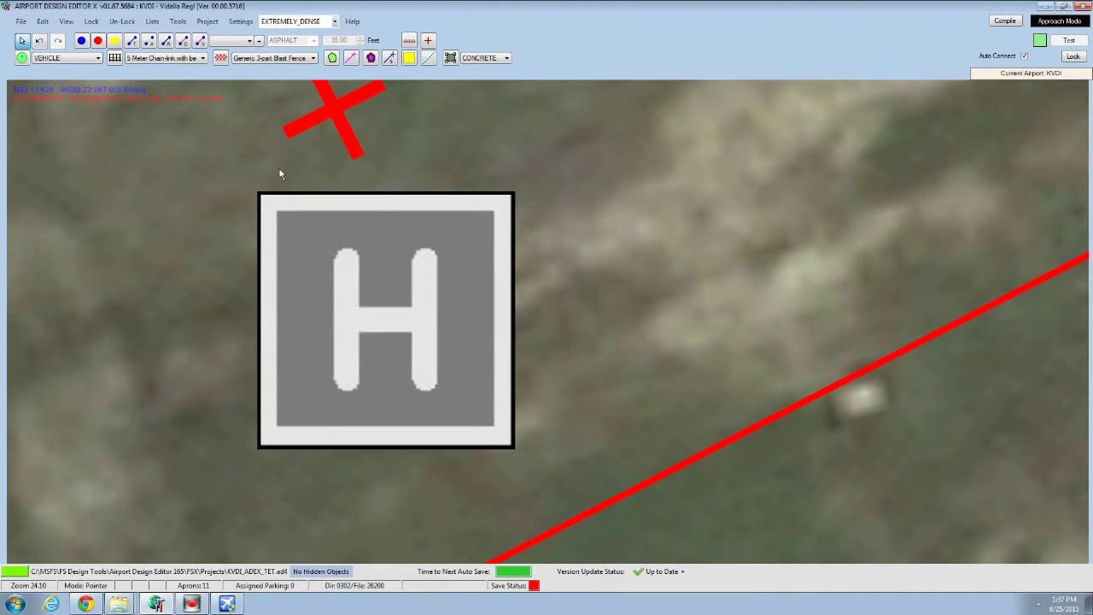
right_click(259, 198)
mouse_move(358, 232)
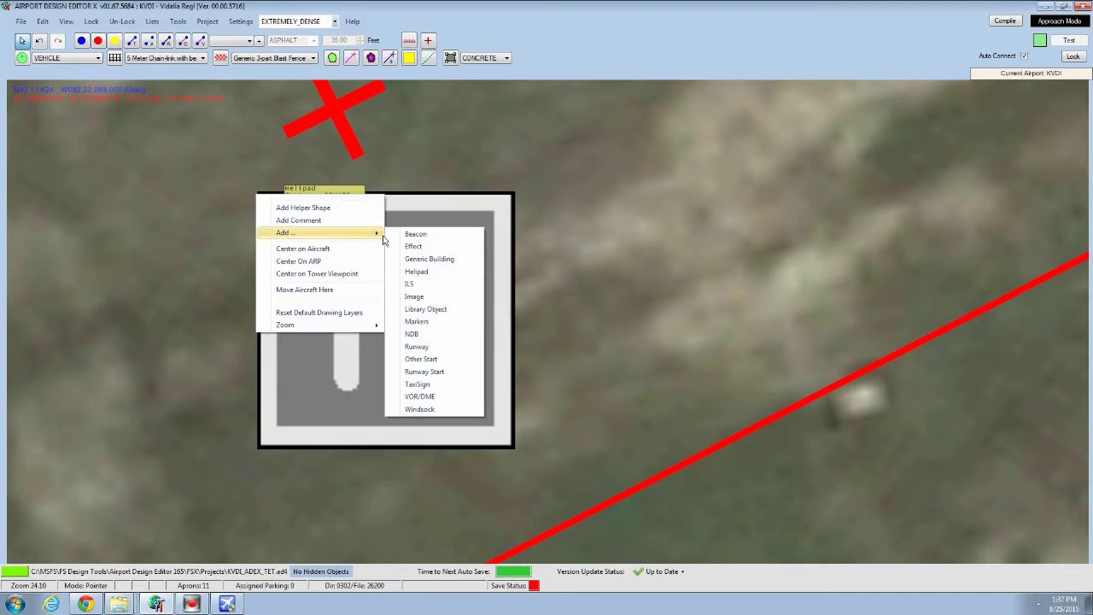
click(400, 312)
Pick the edgeltgrn green edge light from lightstoo.bgl and align it onto the helipad's top-left corner
click(280, 112)
drag(281, 128, 285, 292)
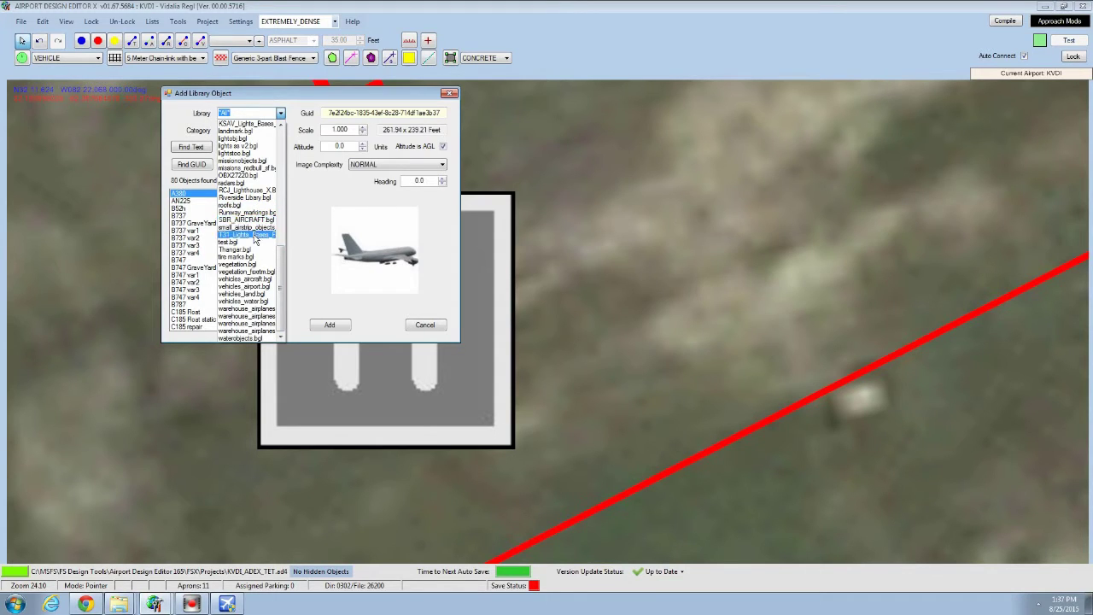
scroll(247, 232, up, 1)
scroll(248, 232, up, 2)
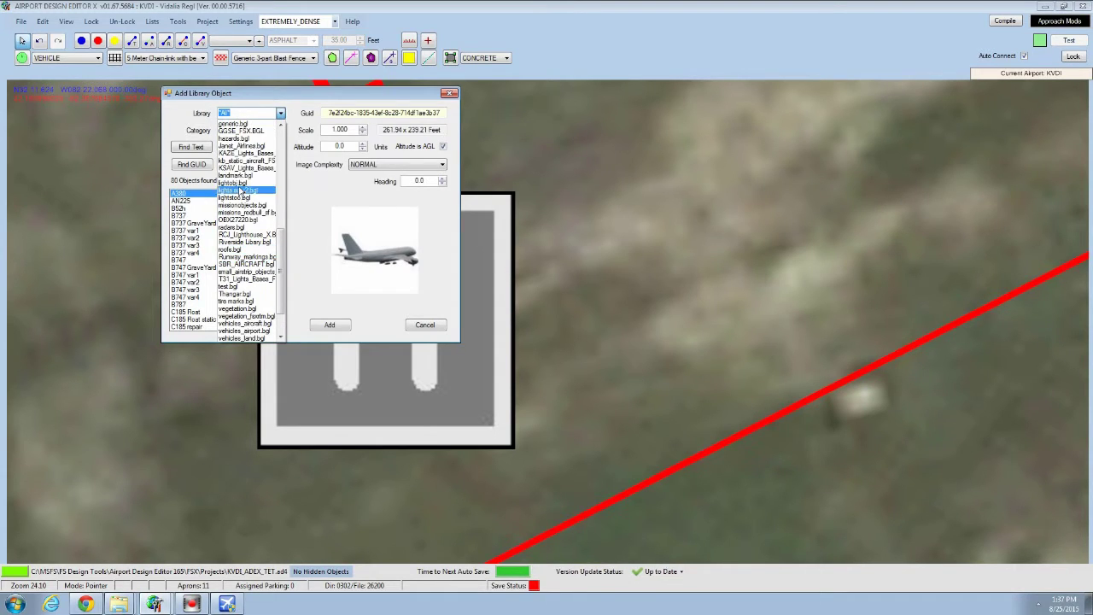
click(246, 202)
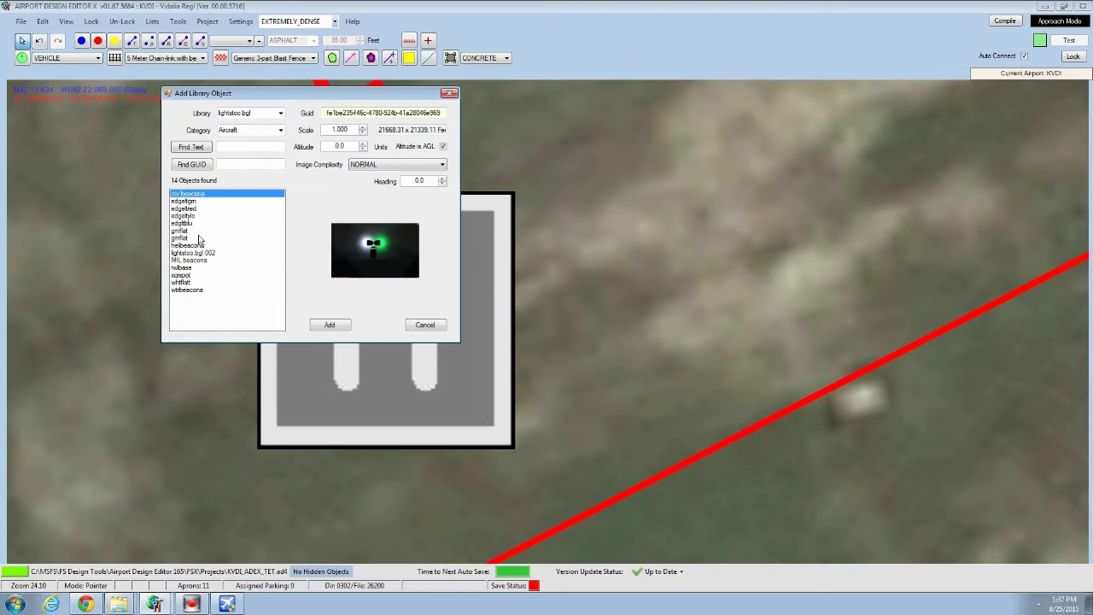
click(185, 231)
click(186, 216)
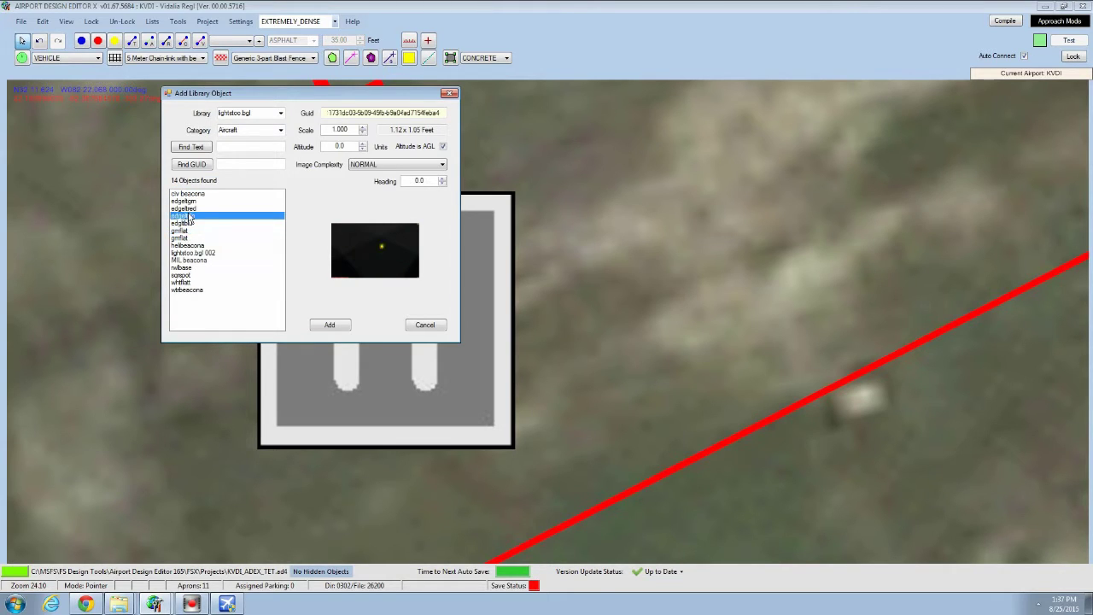
click(193, 202)
click(330, 325)
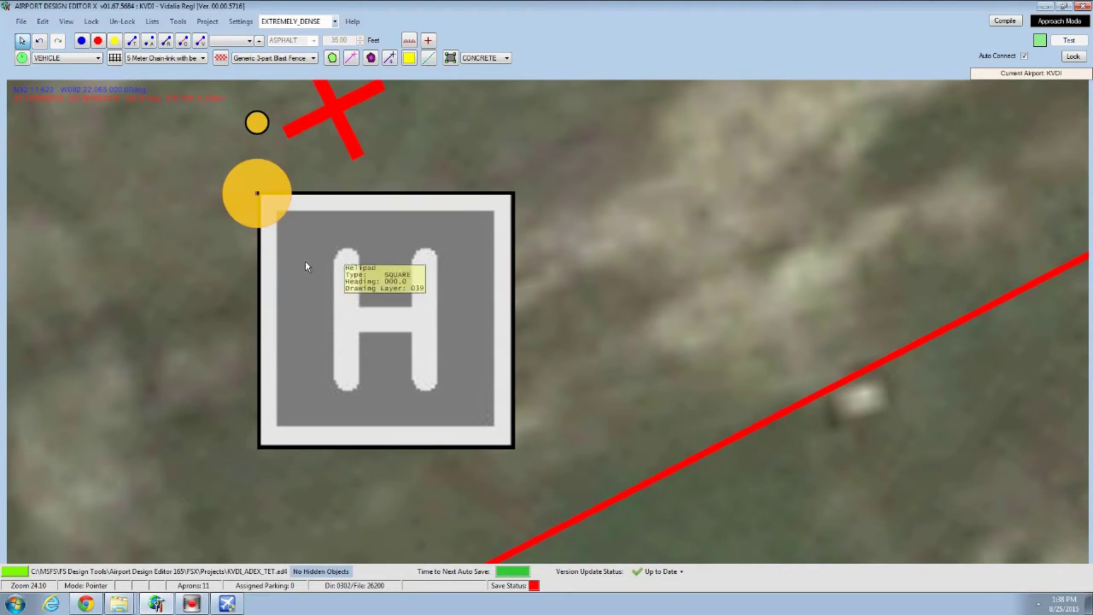
drag(260, 205, 257, 203)
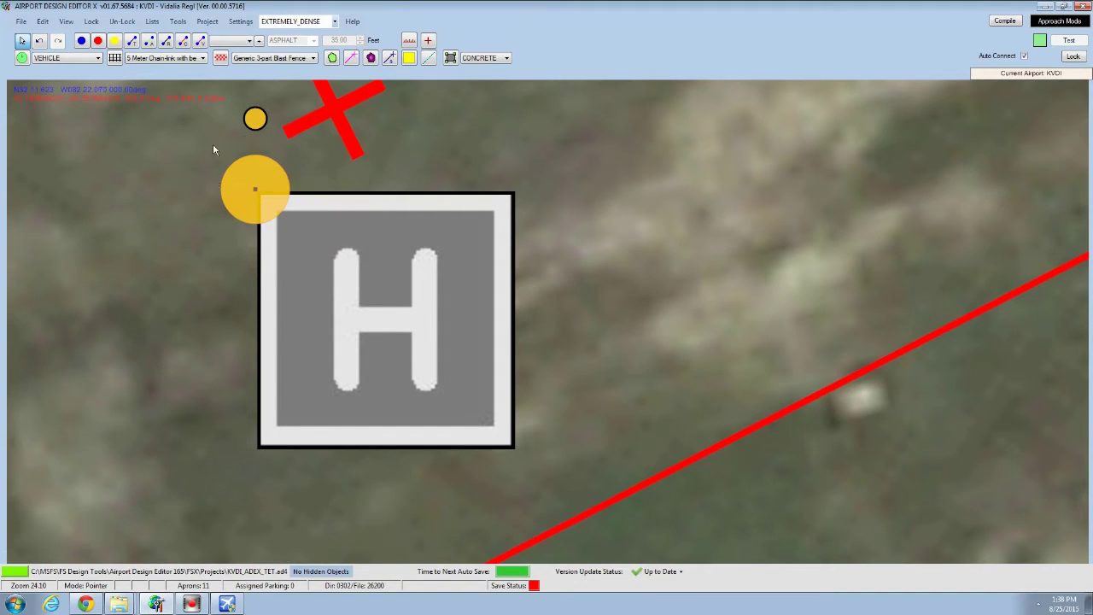
drag(252, 156, 254, 158)
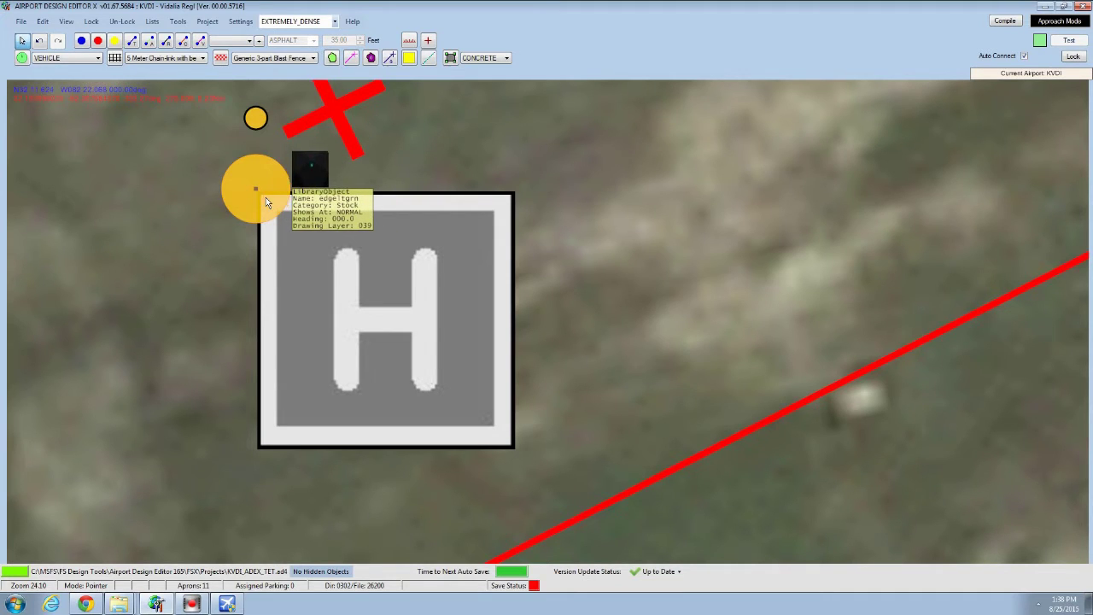
Run an edge-light line along the helipad's top and right edges and accept its properties
click(428, 57)
click(321, 192)
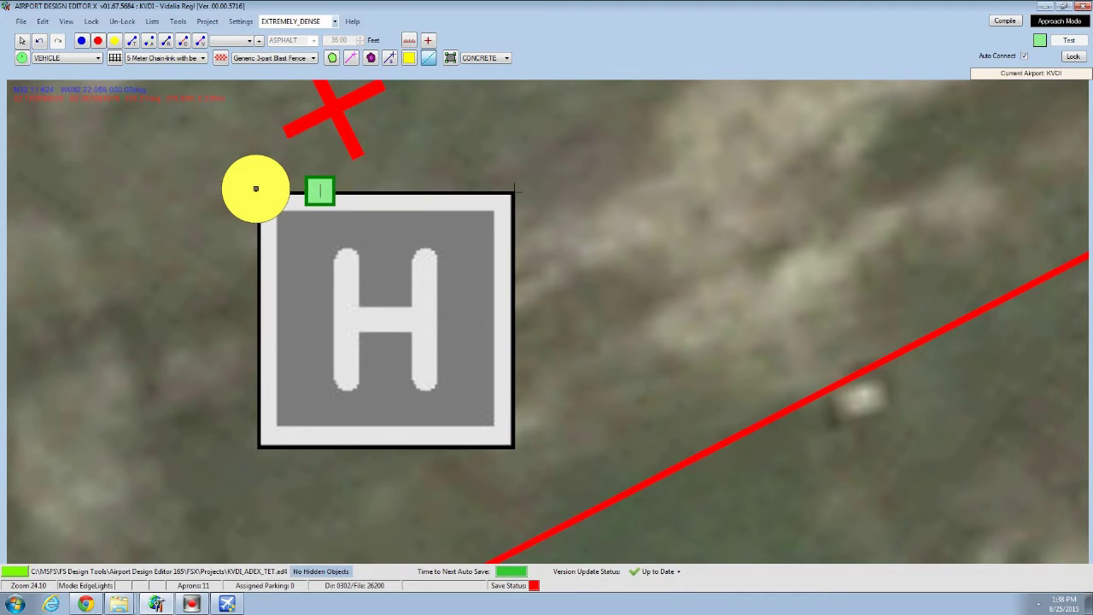
click(513, 446)
right_click(515, 513)
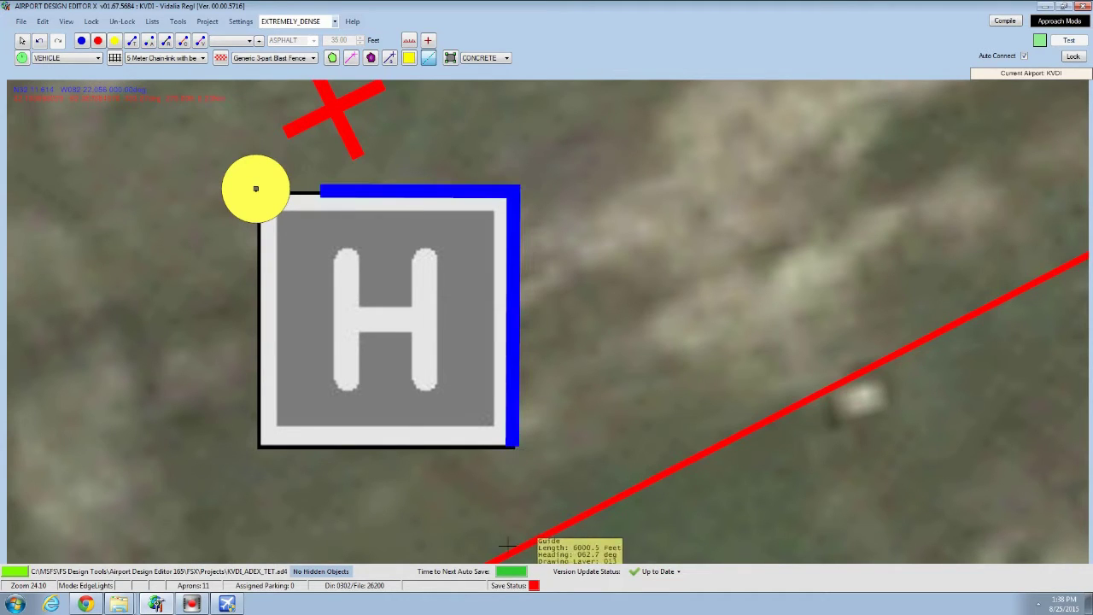
click(22, 41)
double_click(402, 189)
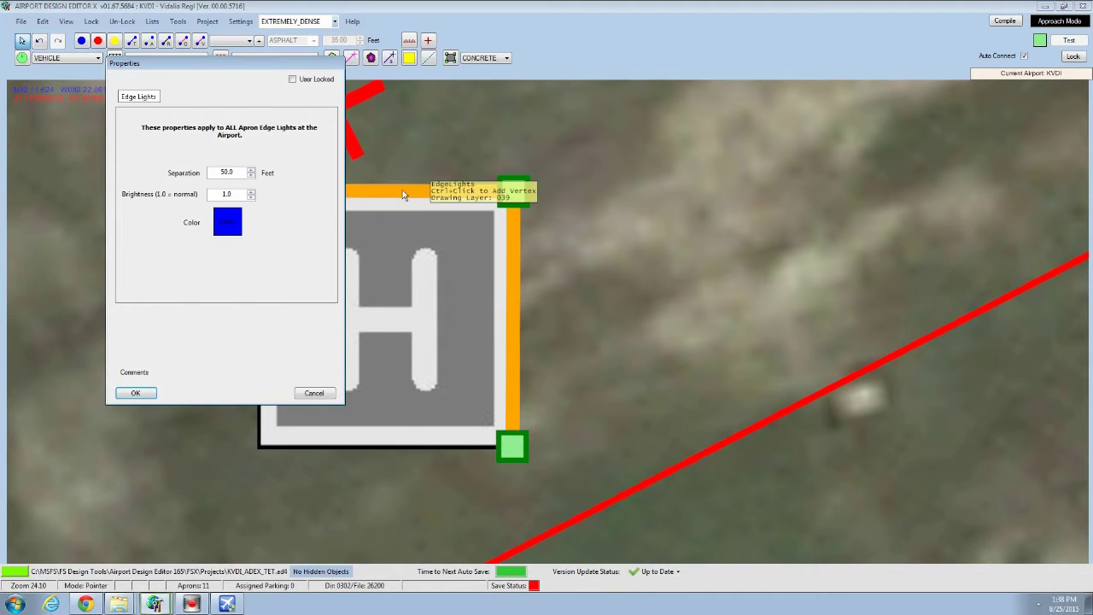
click(135, 393)
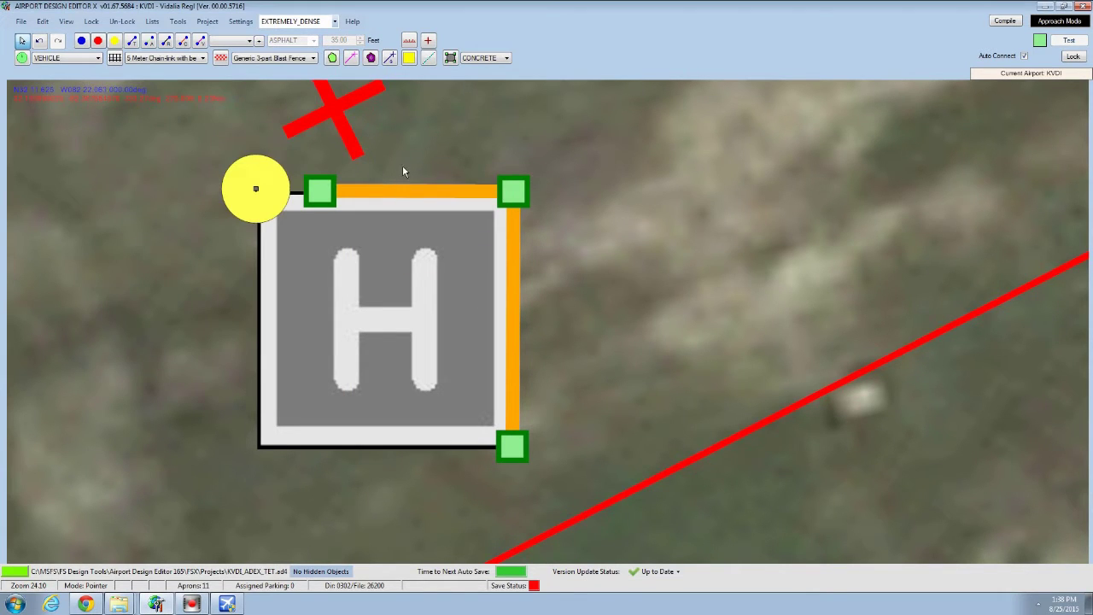
scroll(404, 171, down, 4)
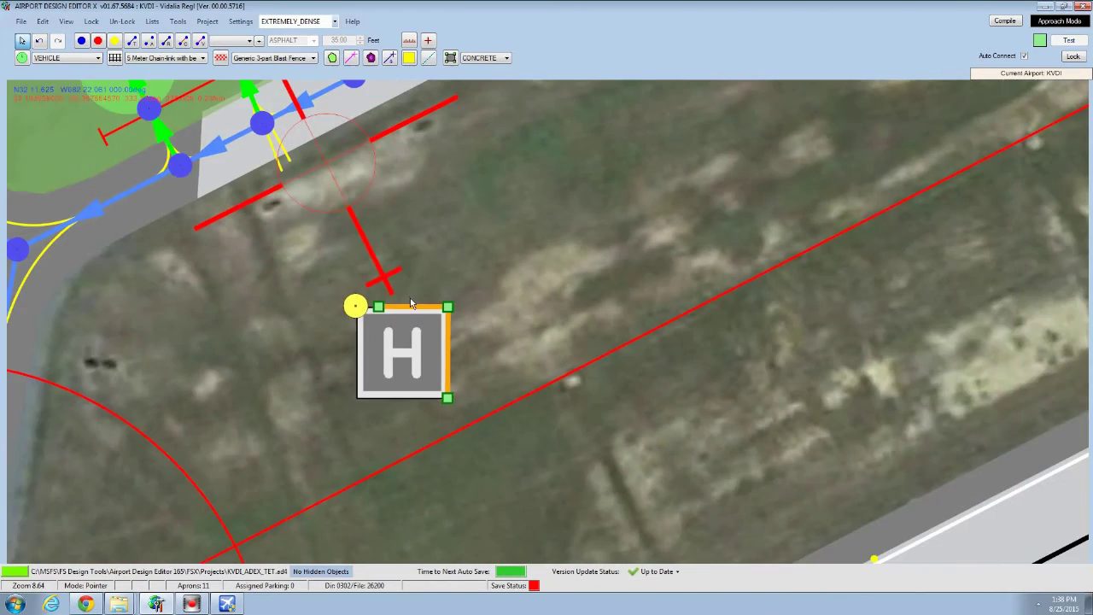
scroll(410, 301, down, 2)
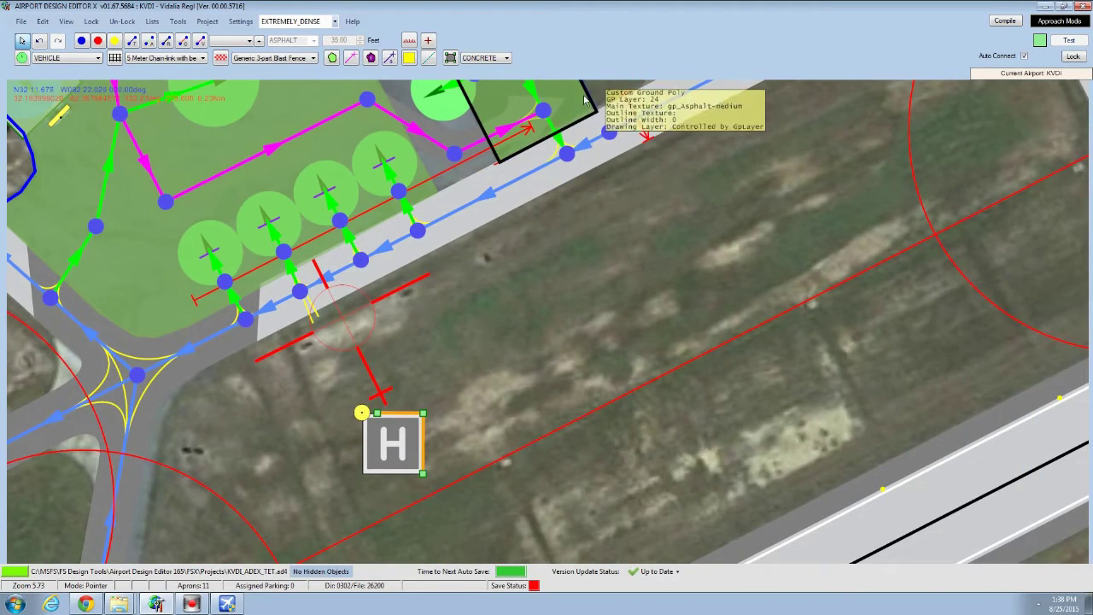
scroll(497, 288, up, 4)
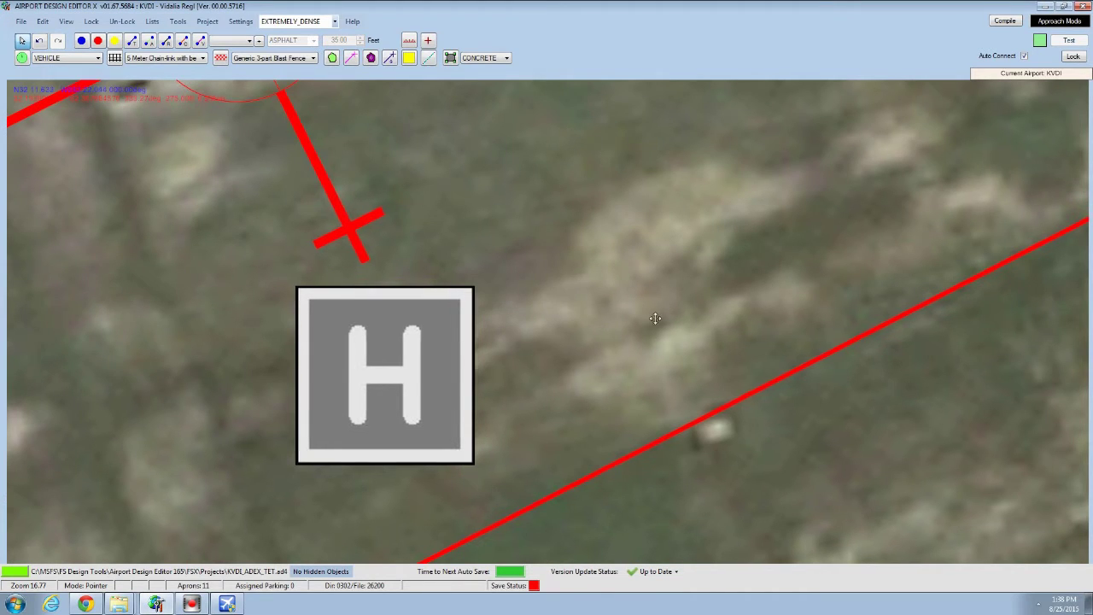
Add a library object beside the helipad using the airport_objects.bgl library
drag(635, 317, 471, 231)
right_click(403, 269)
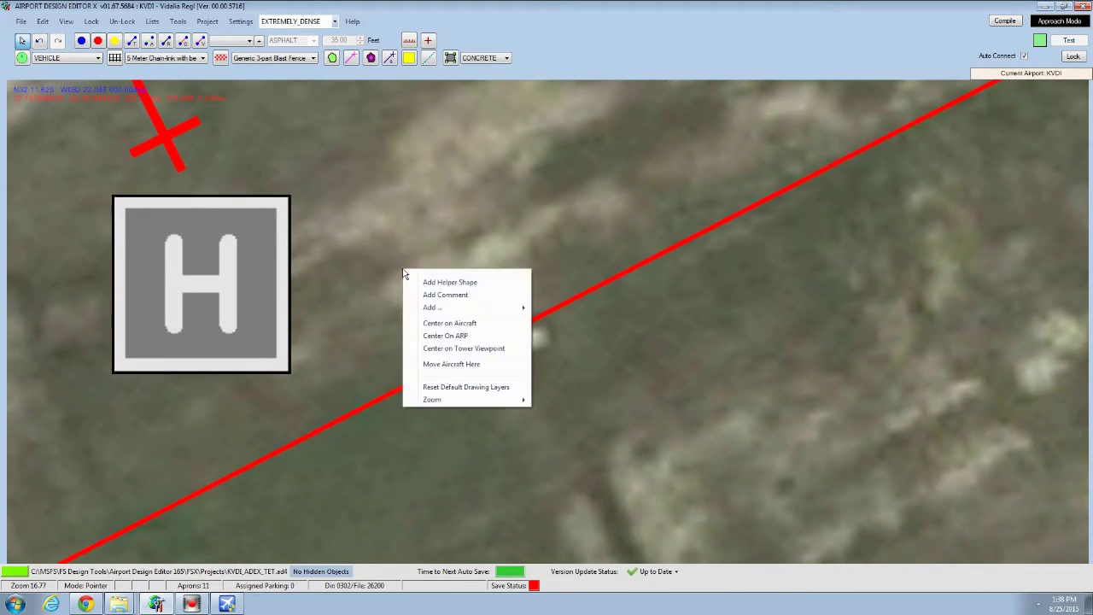
mouse_move(451, 311)
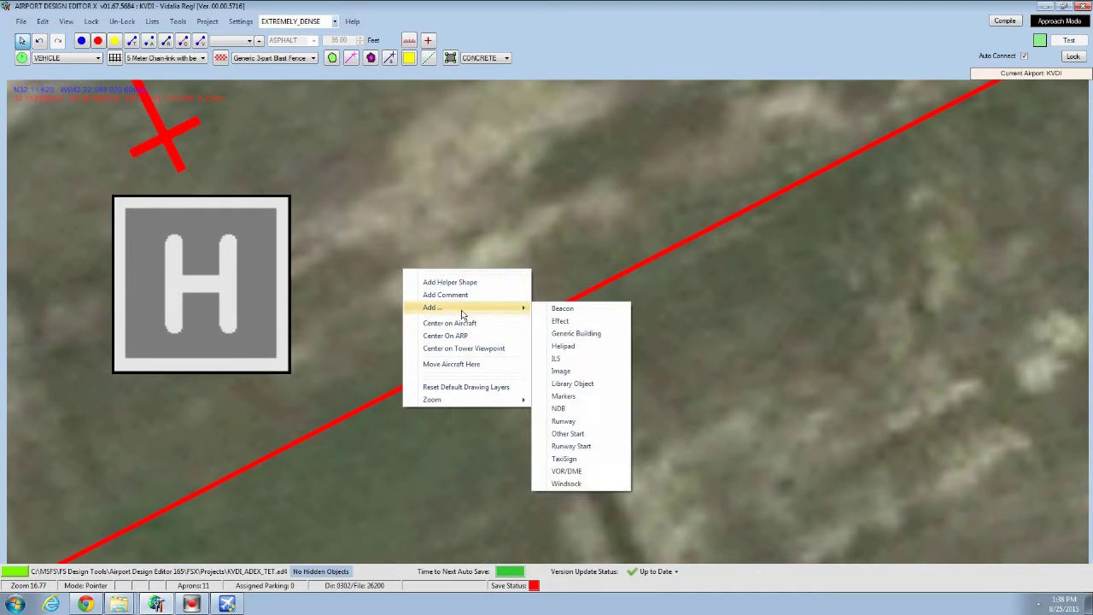
click(564, 384)
click(280, 113)
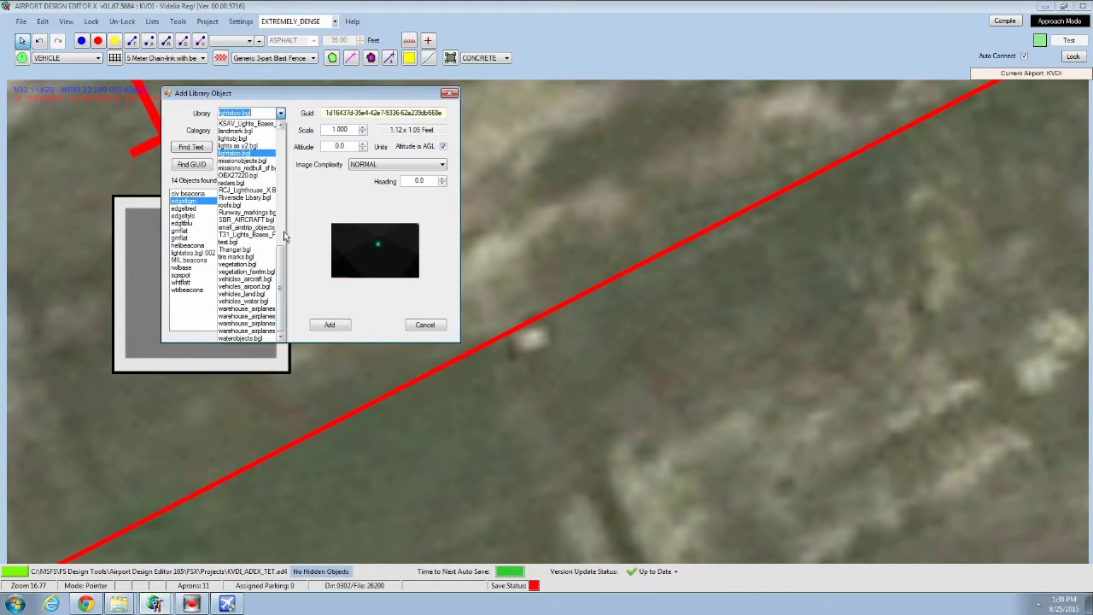
drag(284, 231, 282, 140)
click(256, 197)
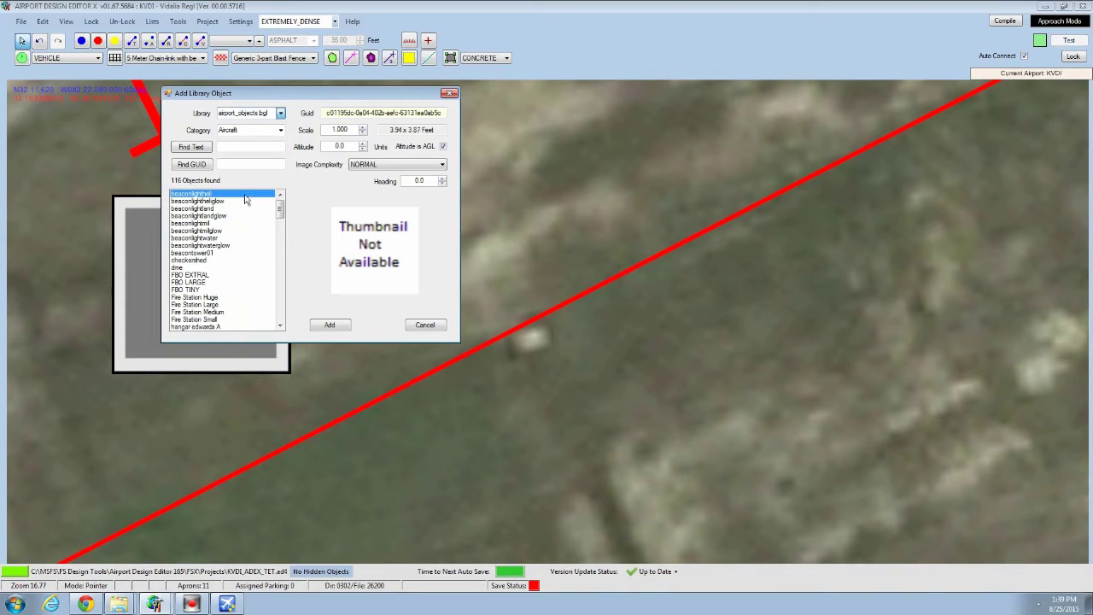
drag(280, 209, 287, 261)
Compare the Heli Pad Cement Circle, H, Hosp, Triangle and X variants plus Heli Pad Hosp
click(210, 232)
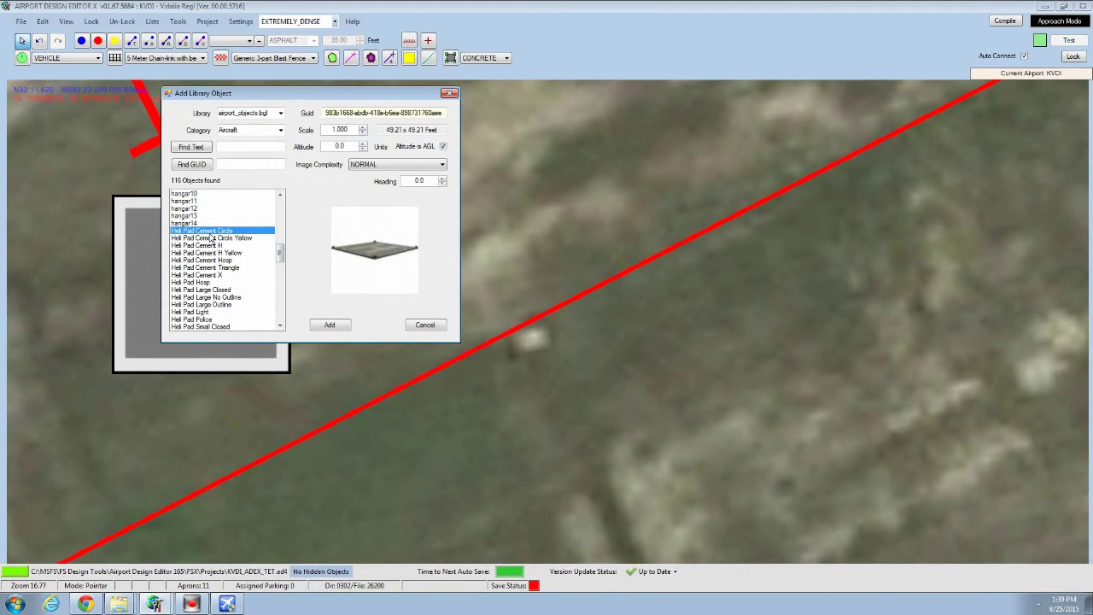
click(218, 239)
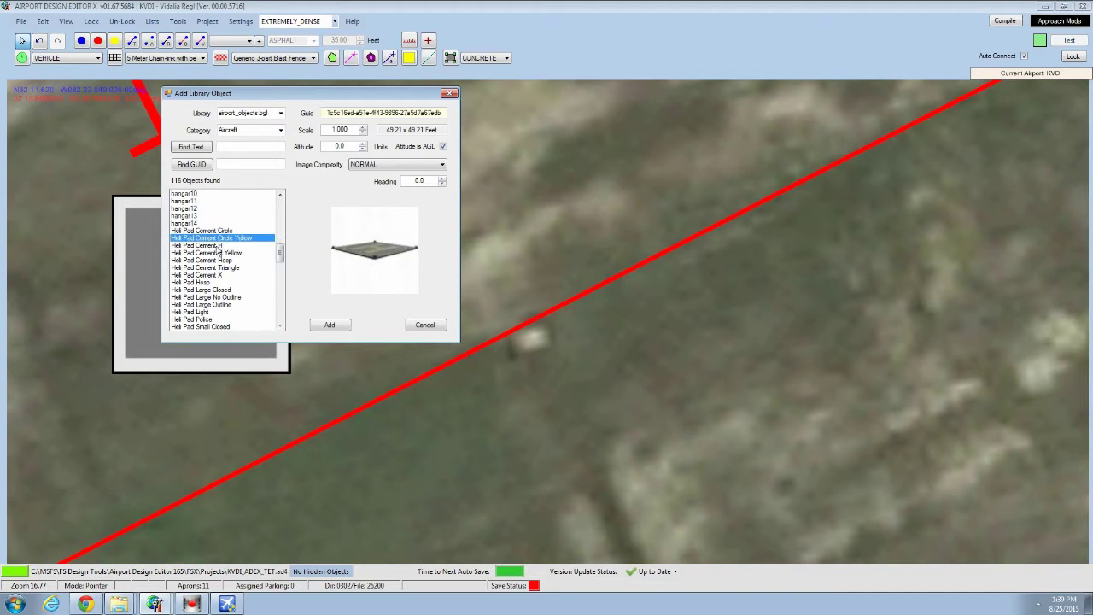
click(218, 231)
click(219, 238)
click(220, 232)
click(224, 238)
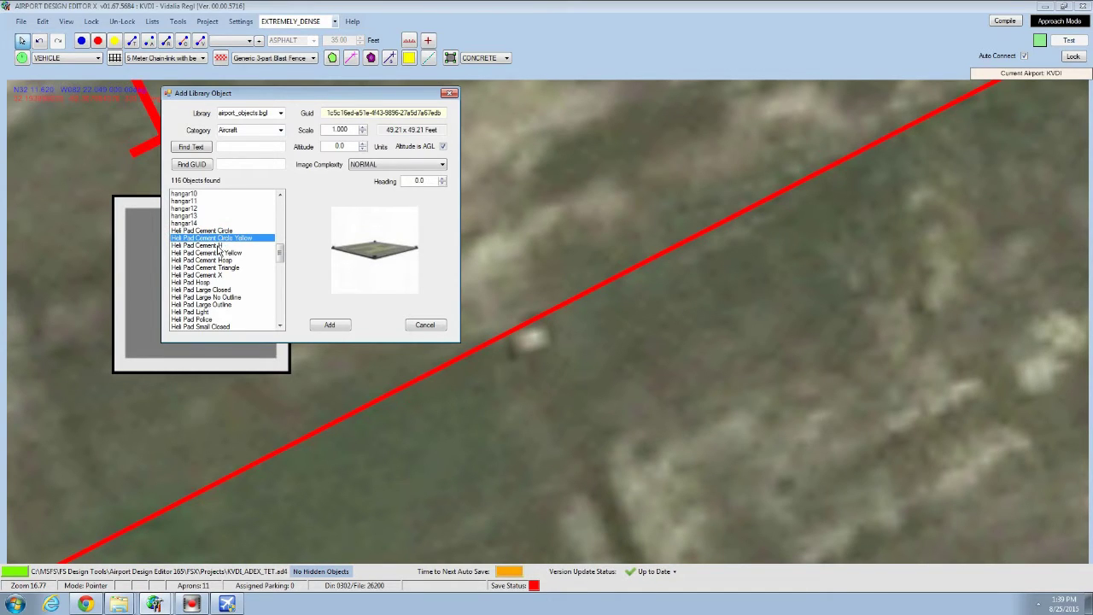
click(220, 246)
click(221, 253)
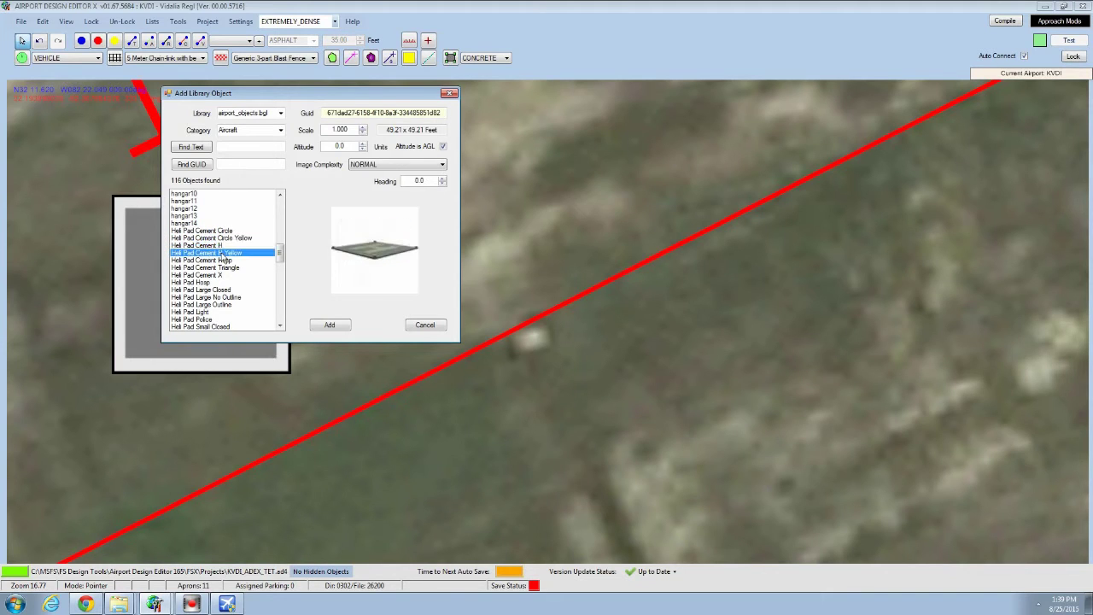
click(218, 246)
click(219, 252)
click(218, 260)
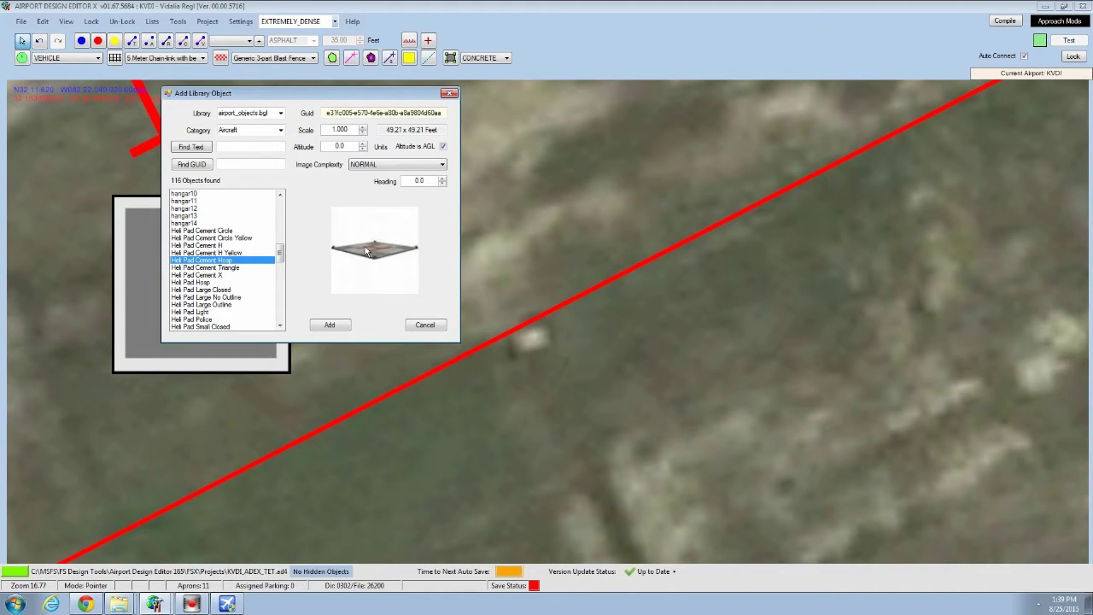
click(207, 268)
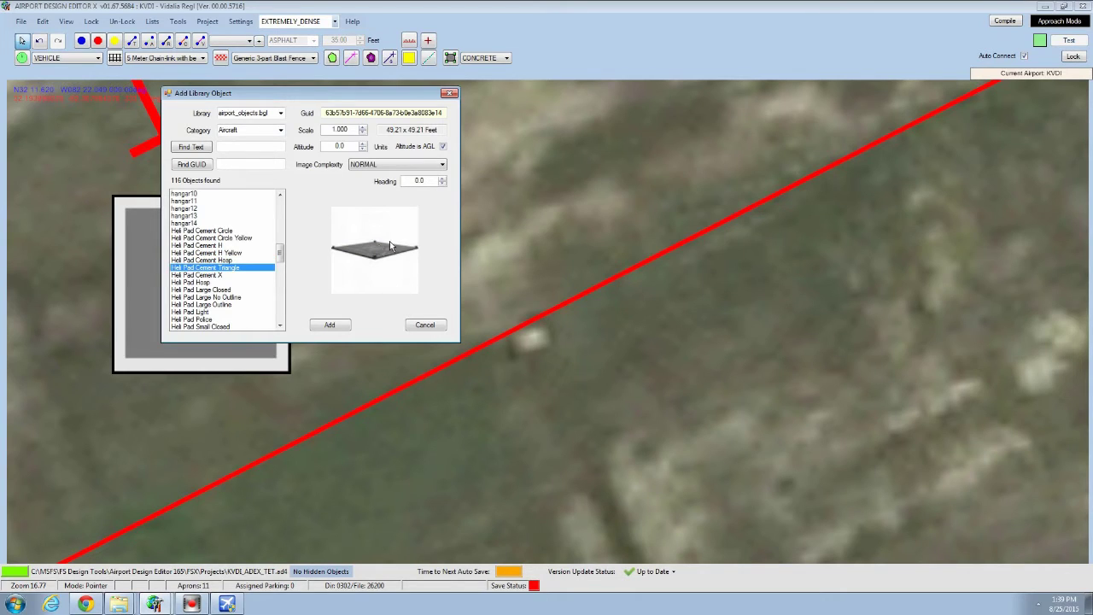
click(217, 276)
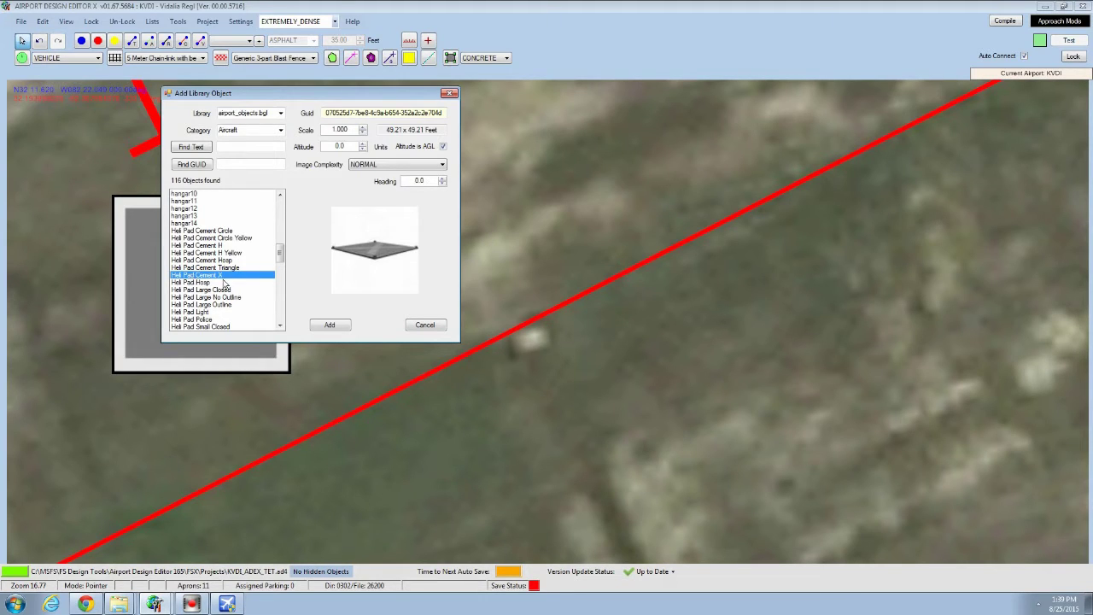
click(203, 283)
Compare the Large, Small and Triangle helipads and select Heli Pad Large Outline
scroll(205, 284, down, 2)
click(212, 259)
click(206, 282)
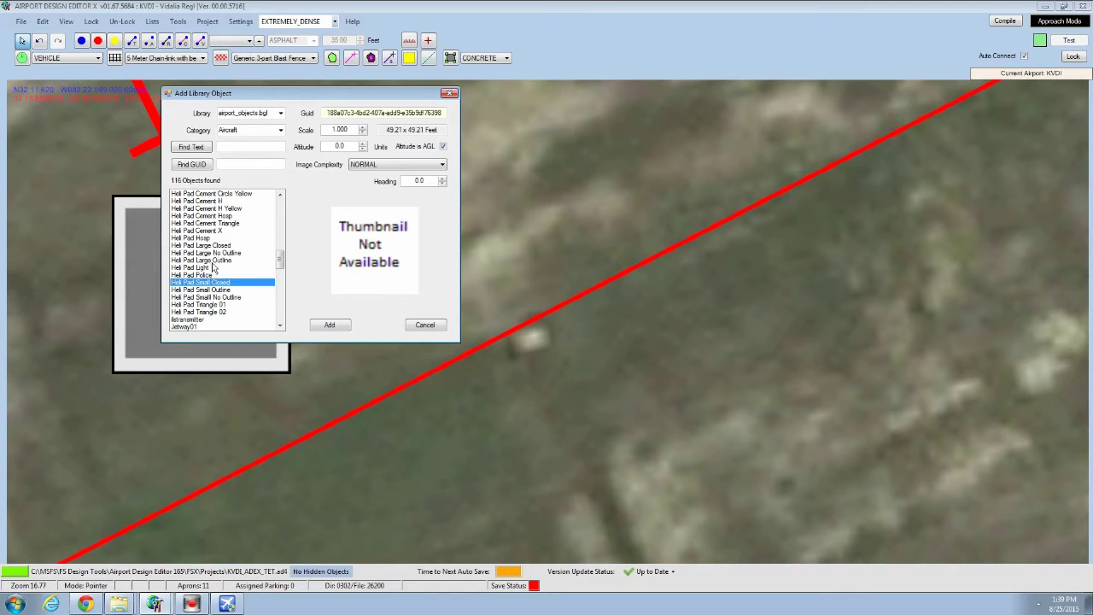
click(210, 254)
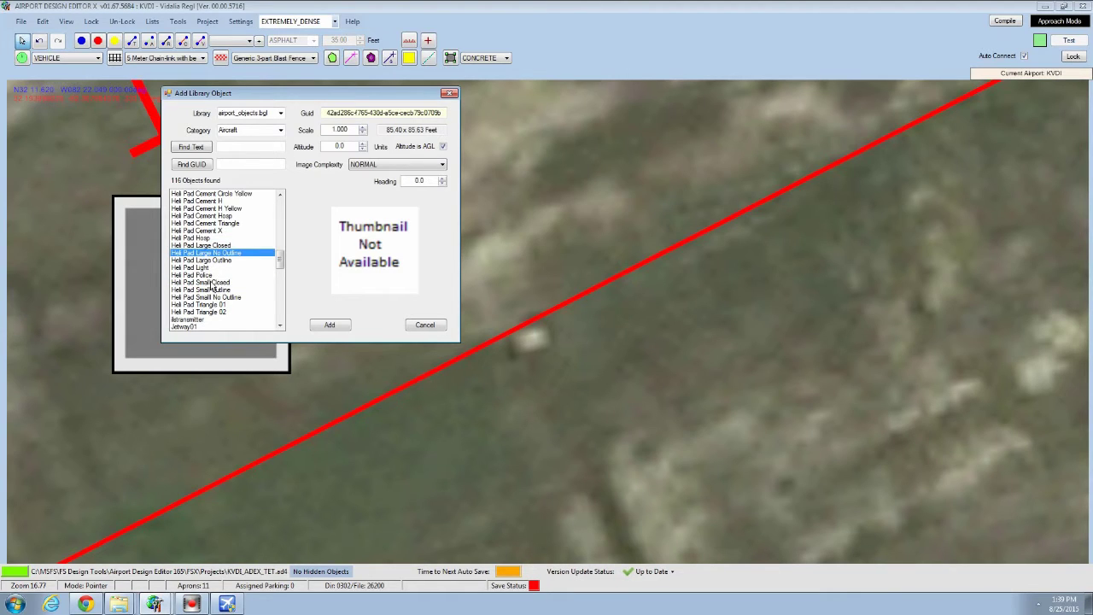
click(210, 313)
click(209, 305)
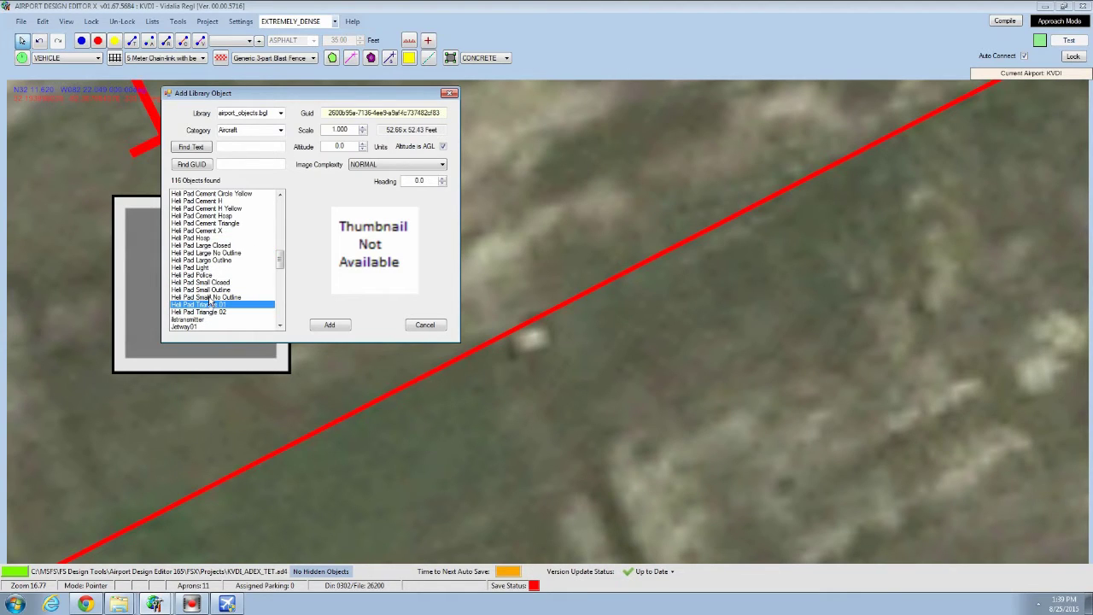
click(210, 253)
click(210, 259)
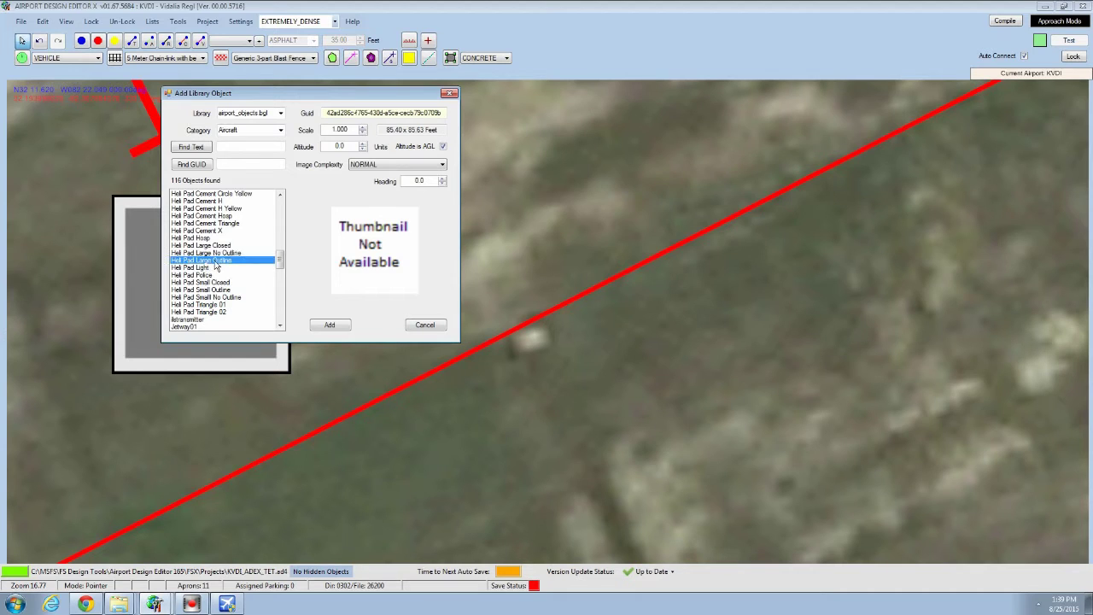
Place the Heli Pad Large Outline object just right of the square H helipad, framing both pads
click(329, 324)
drag(386, 312, 477, 325)
right_drag(648, 344, 500, 336)
scroll(500, 336, down, 1)
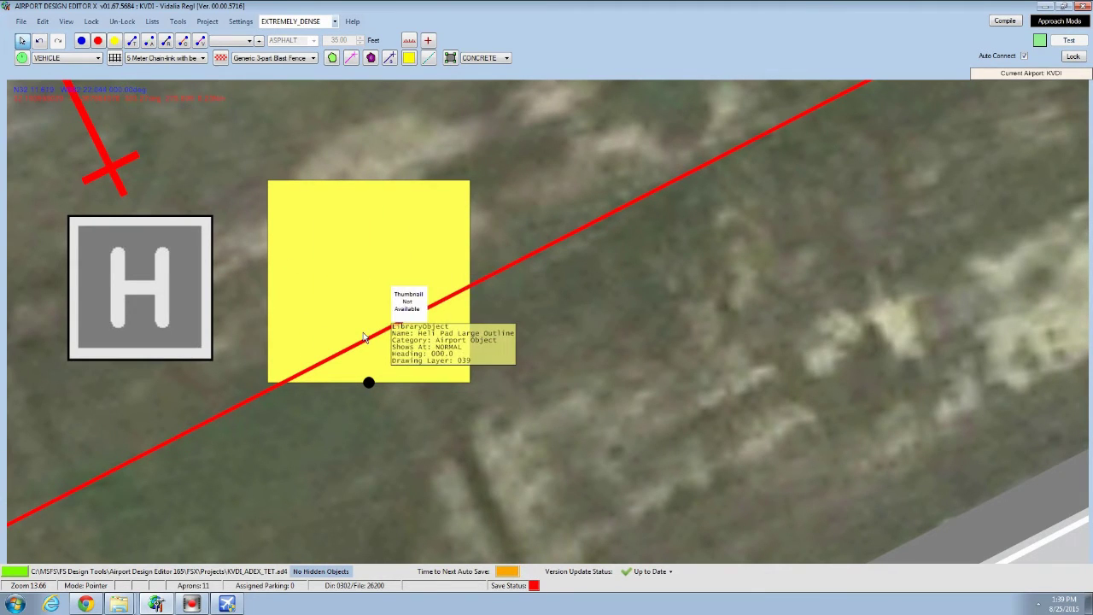
drag(544, 264, 450, 266)
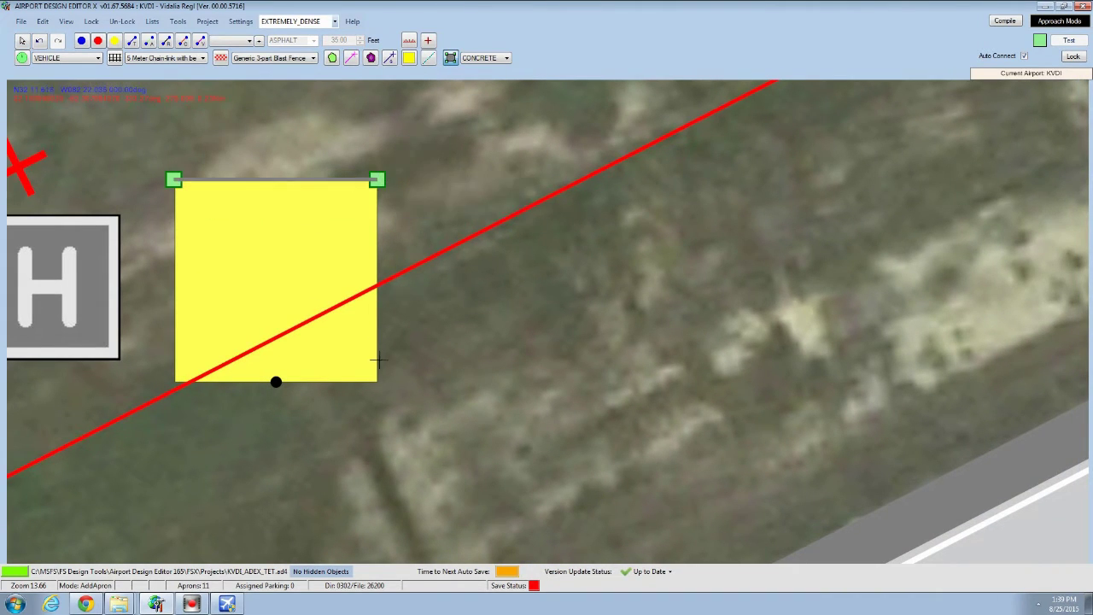
click(20, 41)
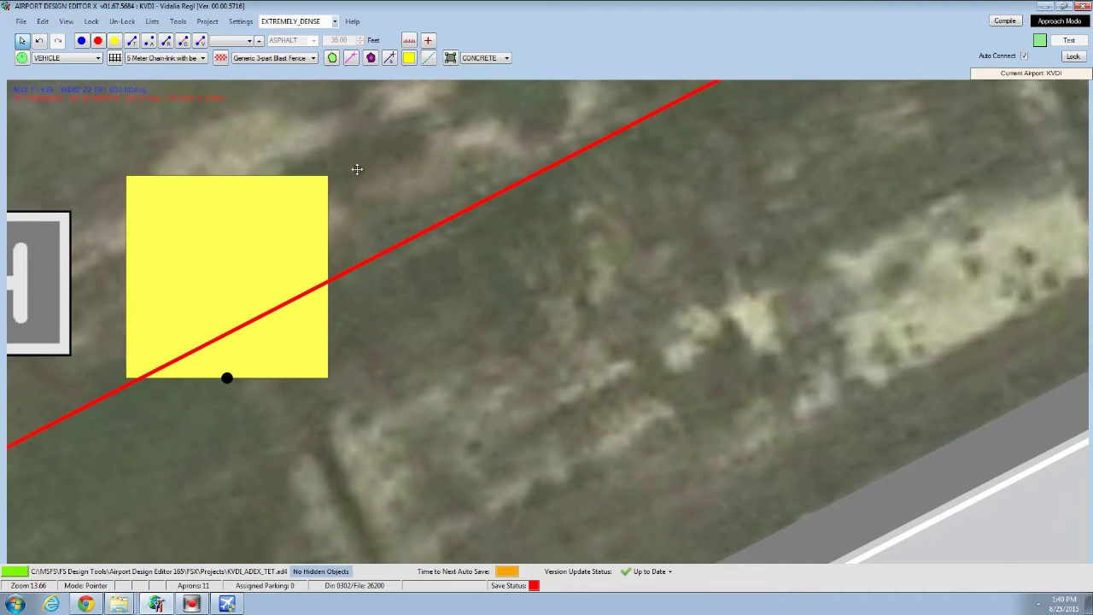
scroll(343, 164, down, 2)
drag(342, 169, 325, 189)
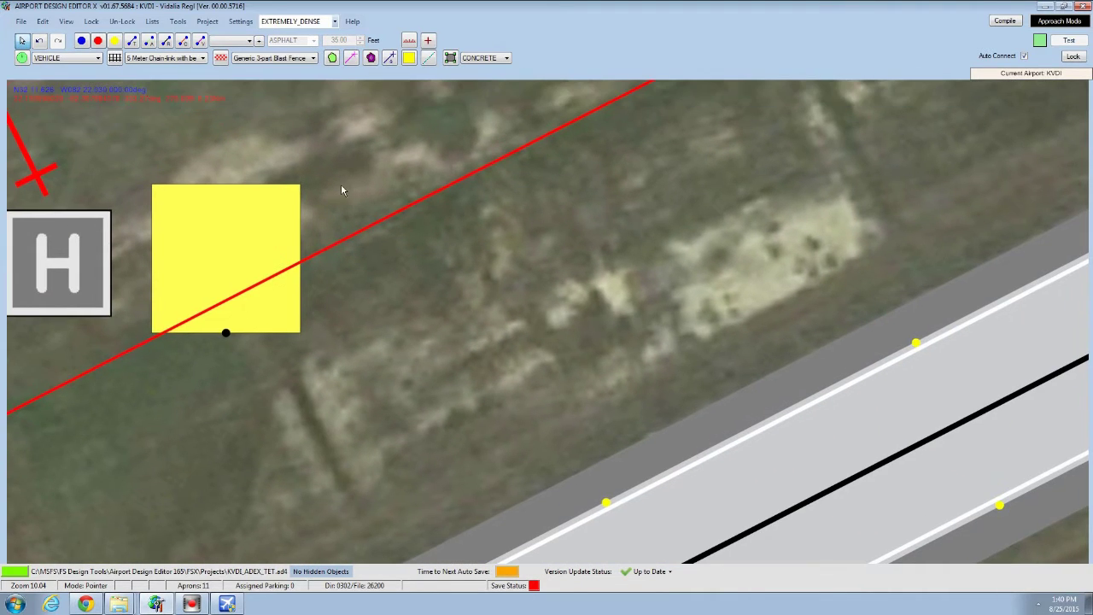
Nudge the square H helipad left so it sits clear of the Heli Pad Large Outline object
double_click(240, 221)
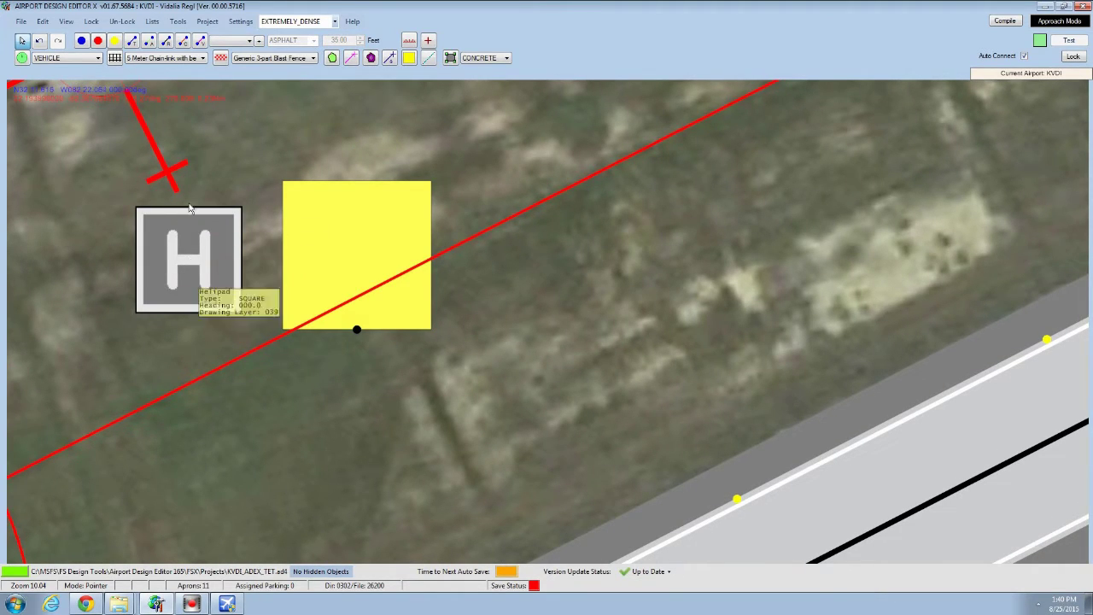
click(369, 240)
drag(146, 255, 171, 261)
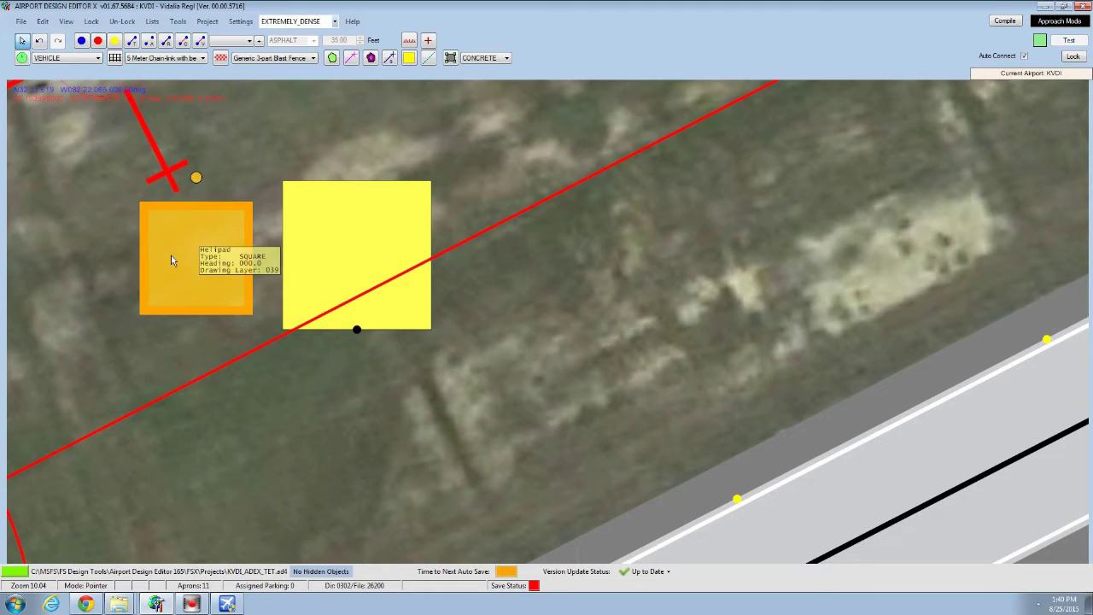
double_click(171, 260)
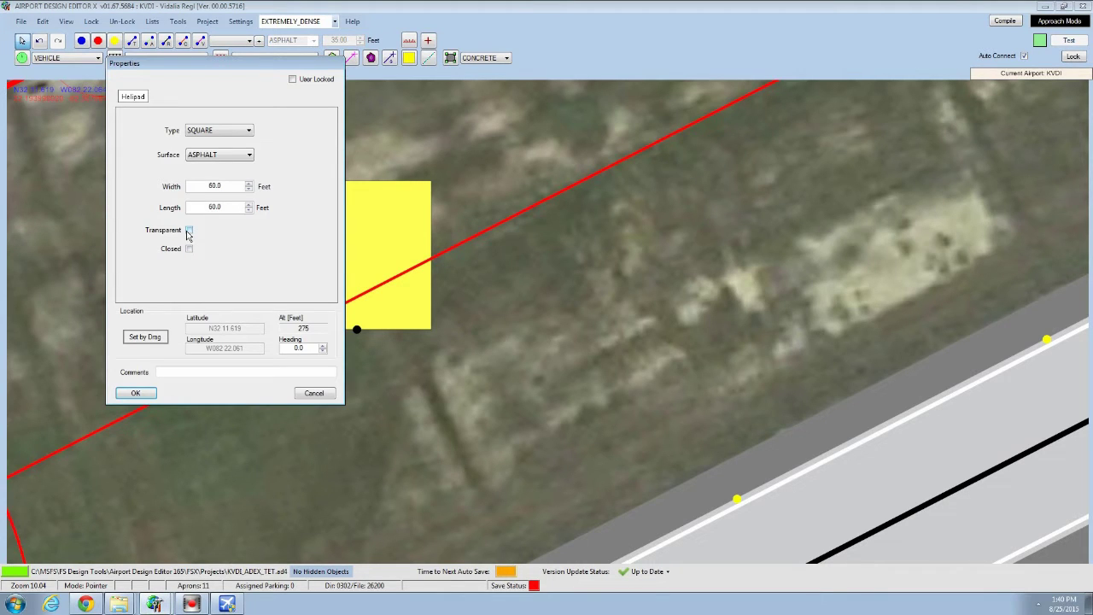
click(137, 393)
drag(198, 241, 176, 241)
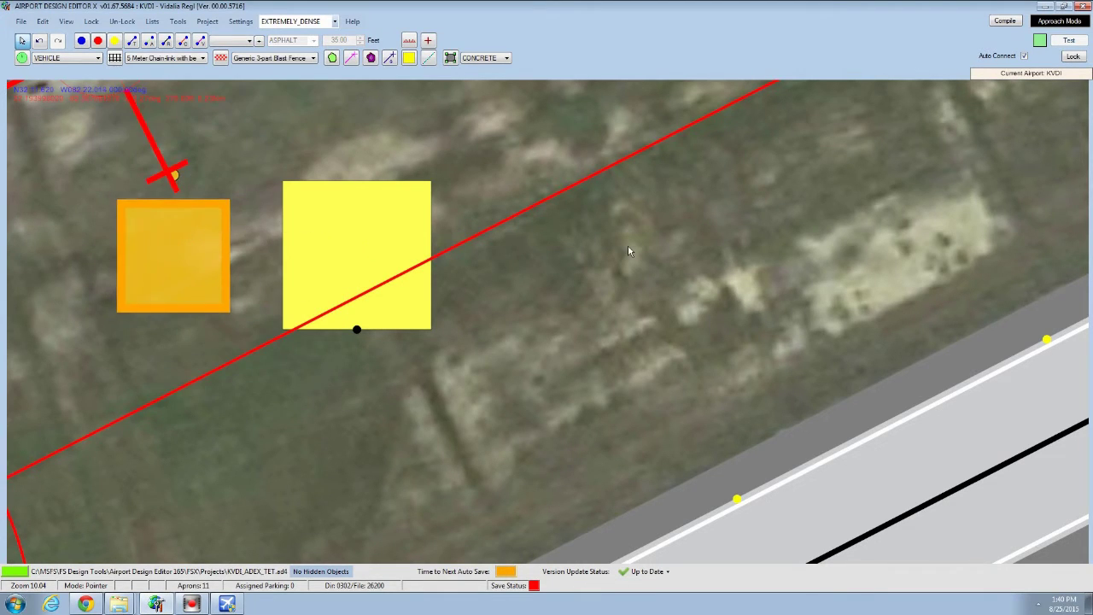
drag(629, 249, 405, 253)
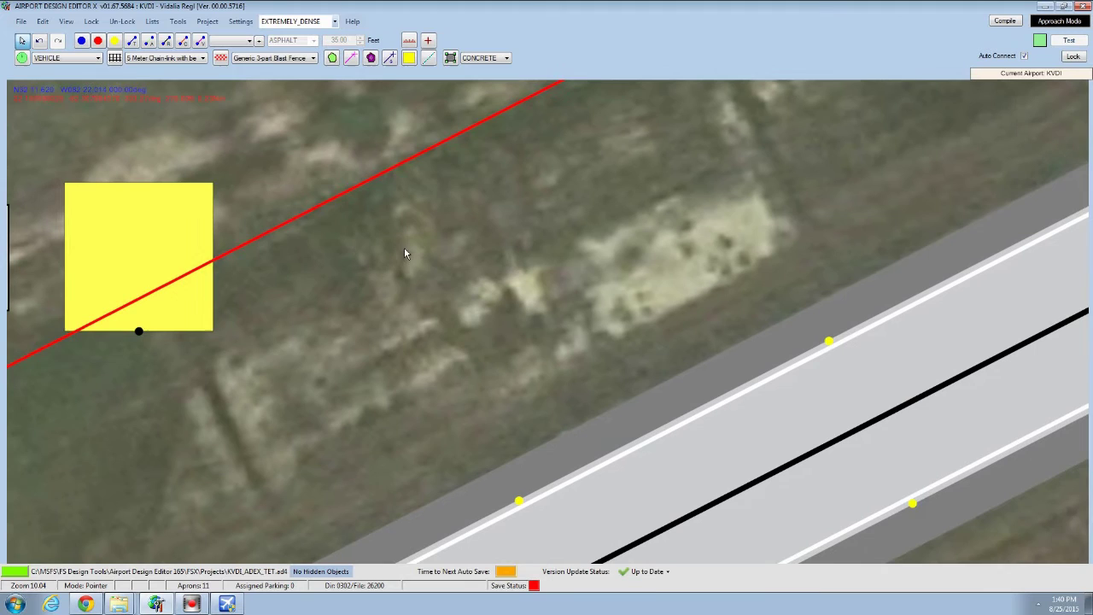
Add a 50 by 50 ft helper square and place it right of the outline object
click(371, 60)
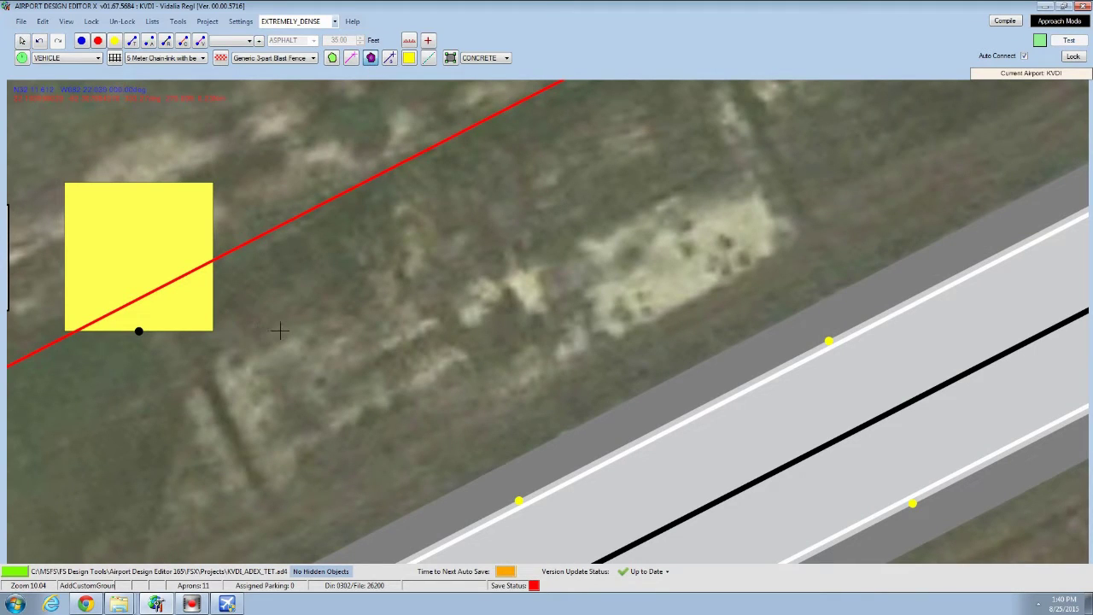
click(21, 41)
right_click(292, 243)
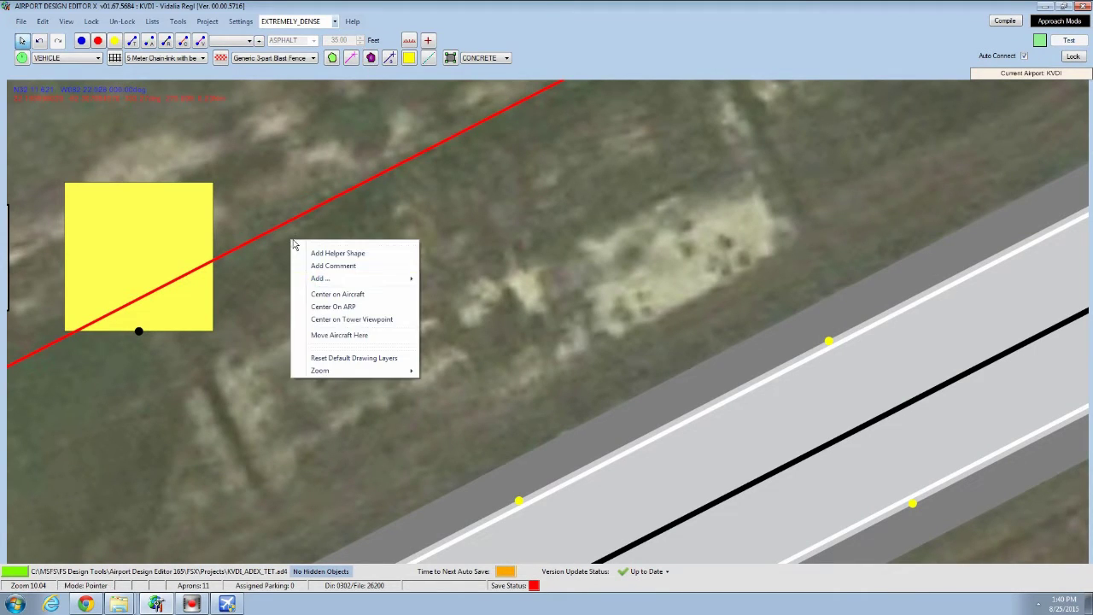
mouse_move(333, 280)
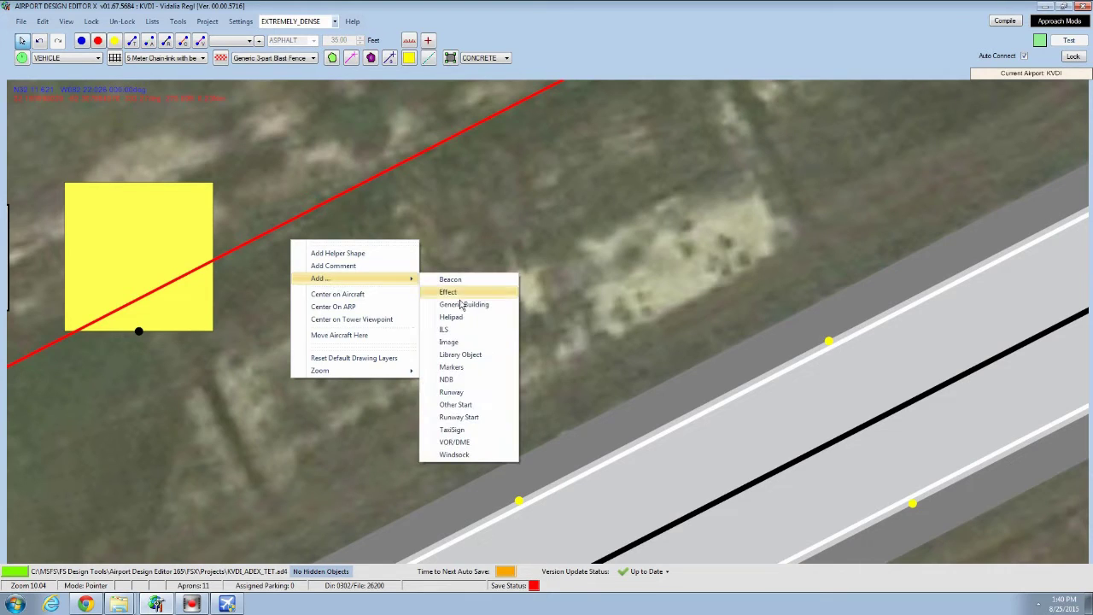
click(341, 253)
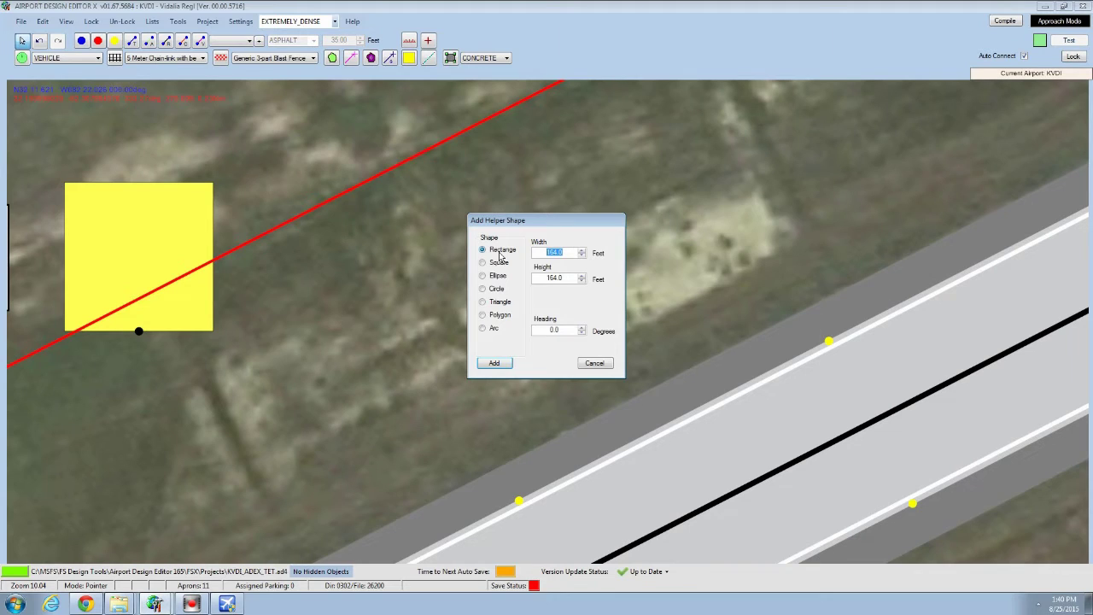
text(50)
click(493, 363)
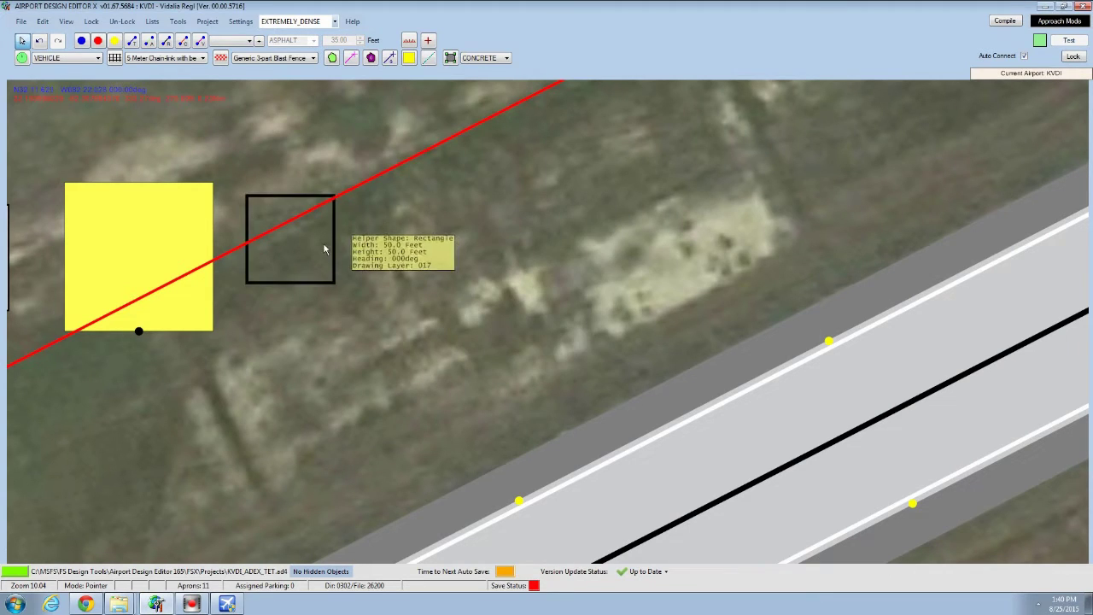
drag(327, 247, 394, 267)
Convert the helper square into a custom ground poly with the gp_Asphalt-dark texture
right_click(395, 267)
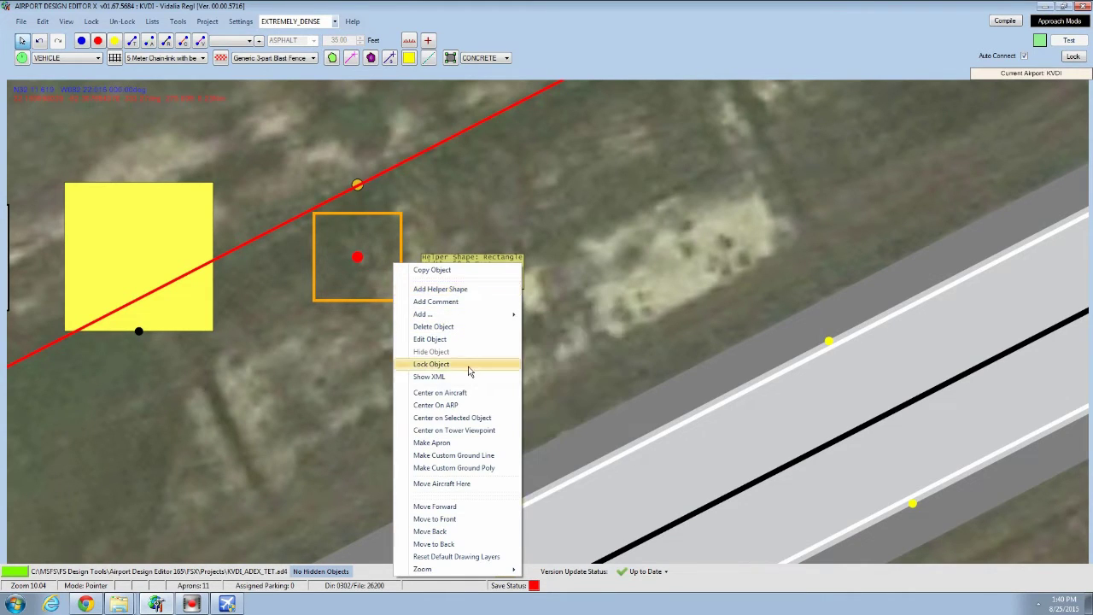
click(476, 472)
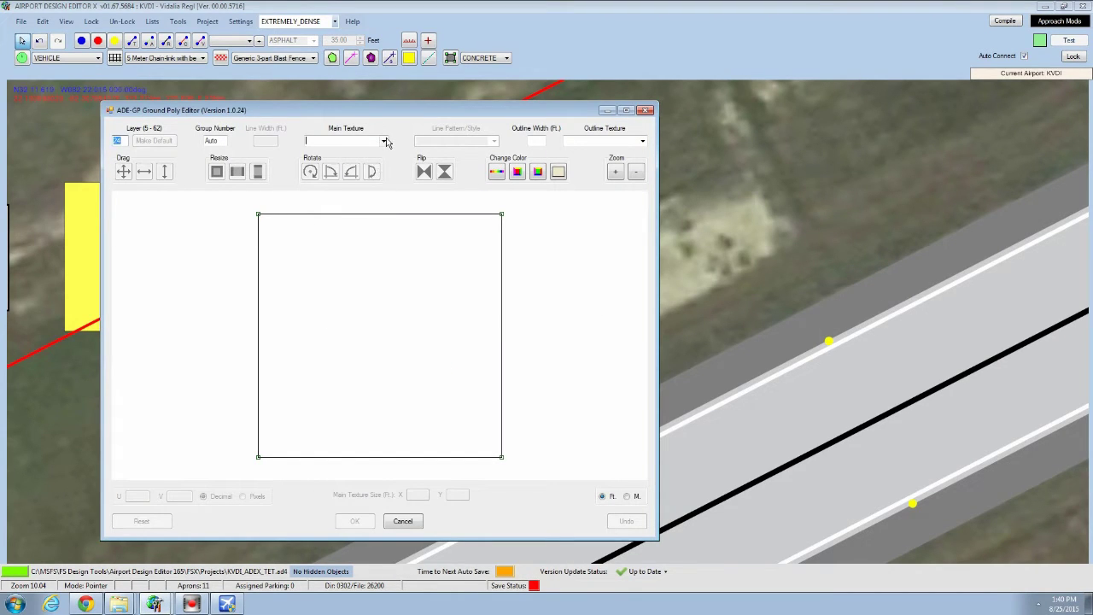
click(383, 141)
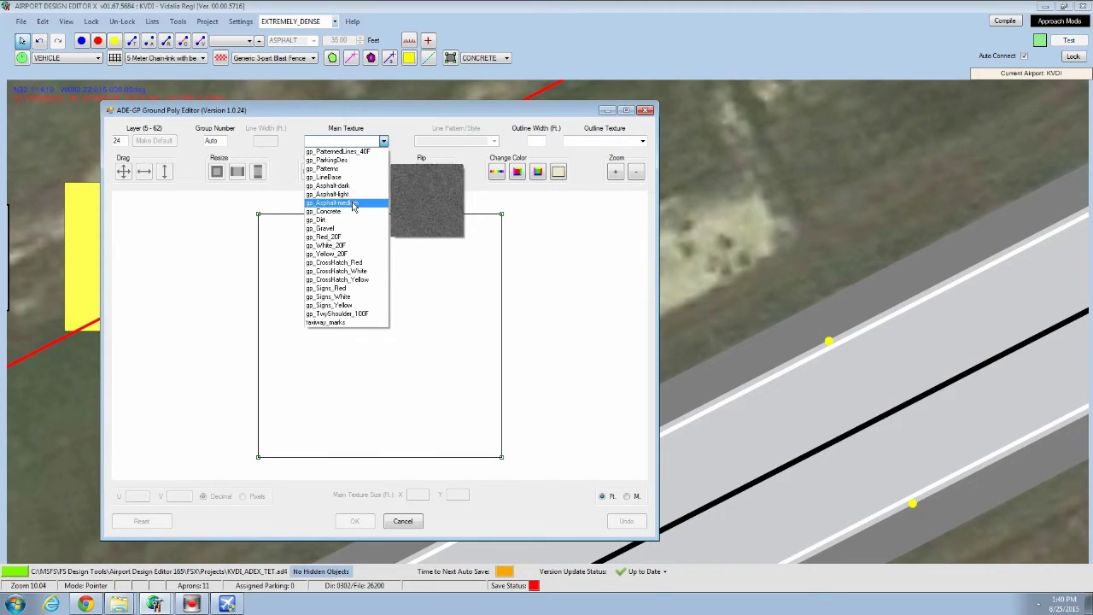
click(343, 187)
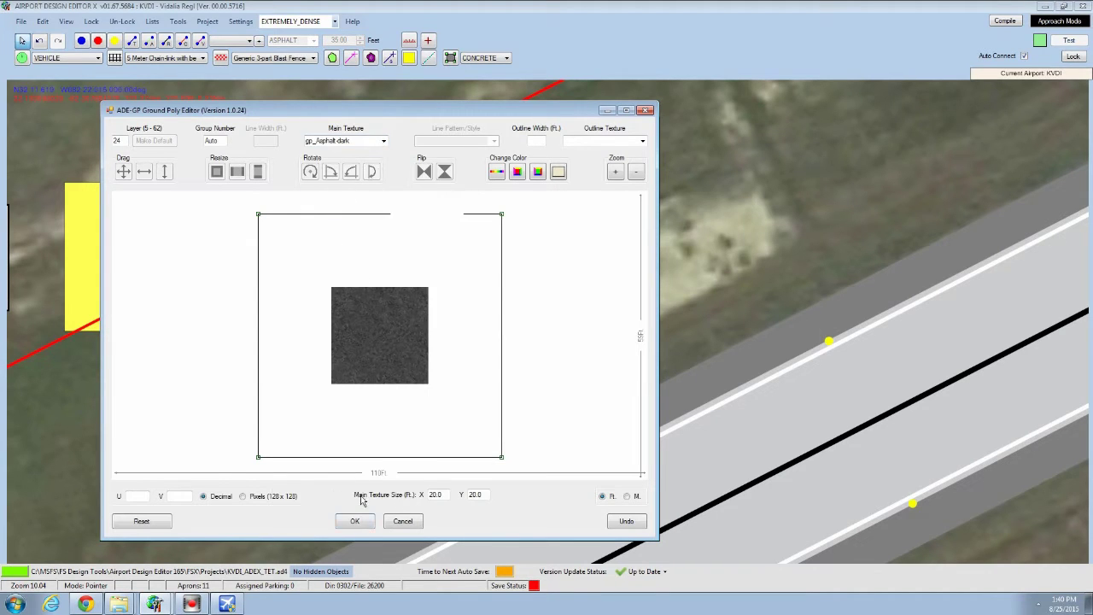
click(354, 521)
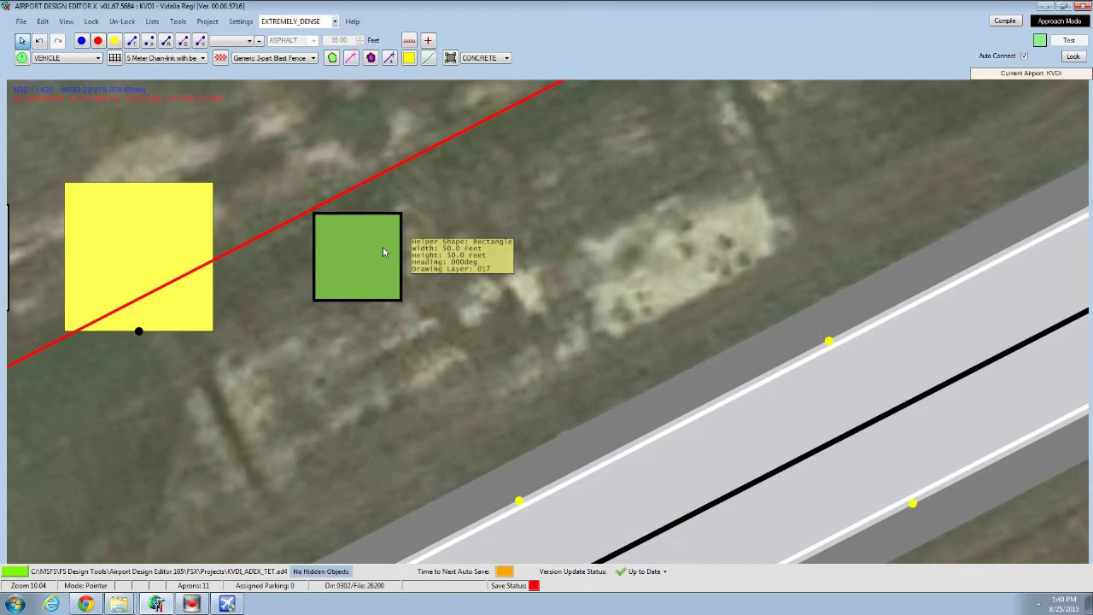
Resize the inner helper shape to 25 by 25 ft and verify its size
scroll(383, 247, up, 2)
scroll(382, 247, up, 5)
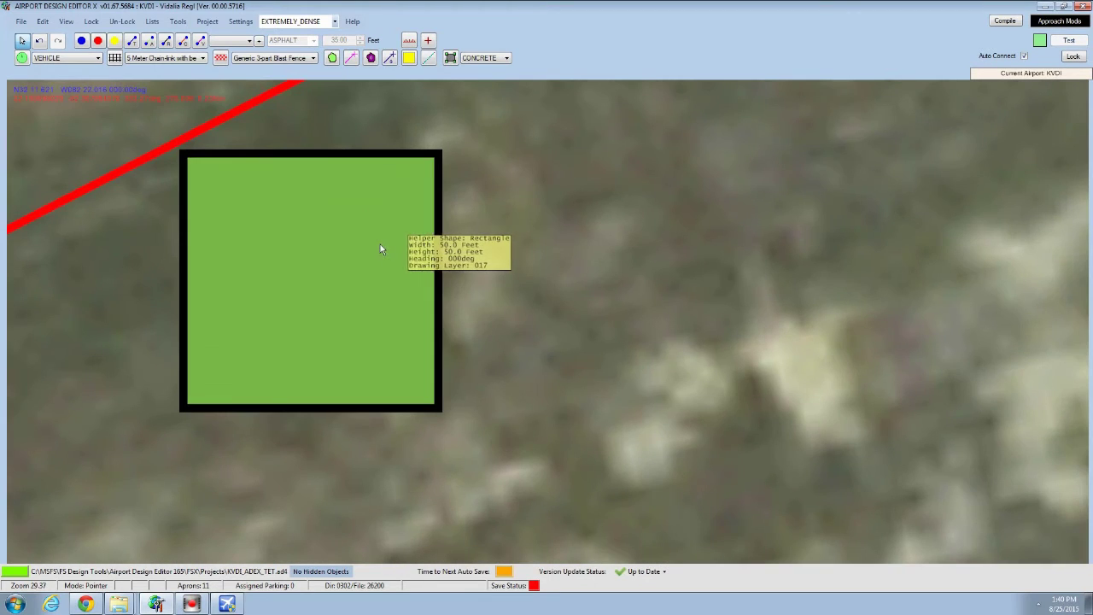
double_click(359, 181)
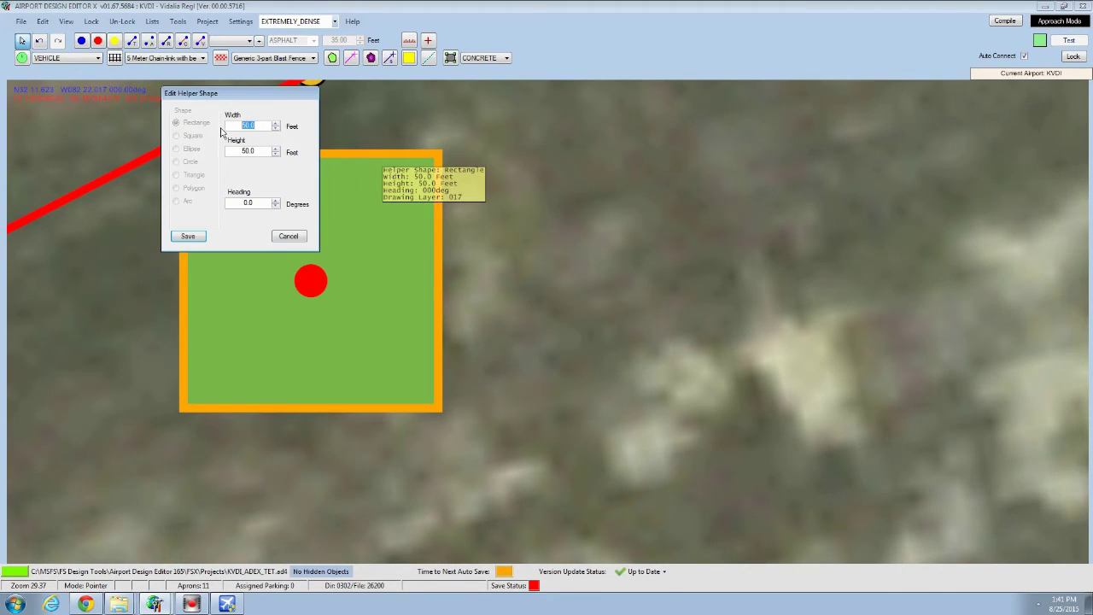
text(25)
click(198, 236)
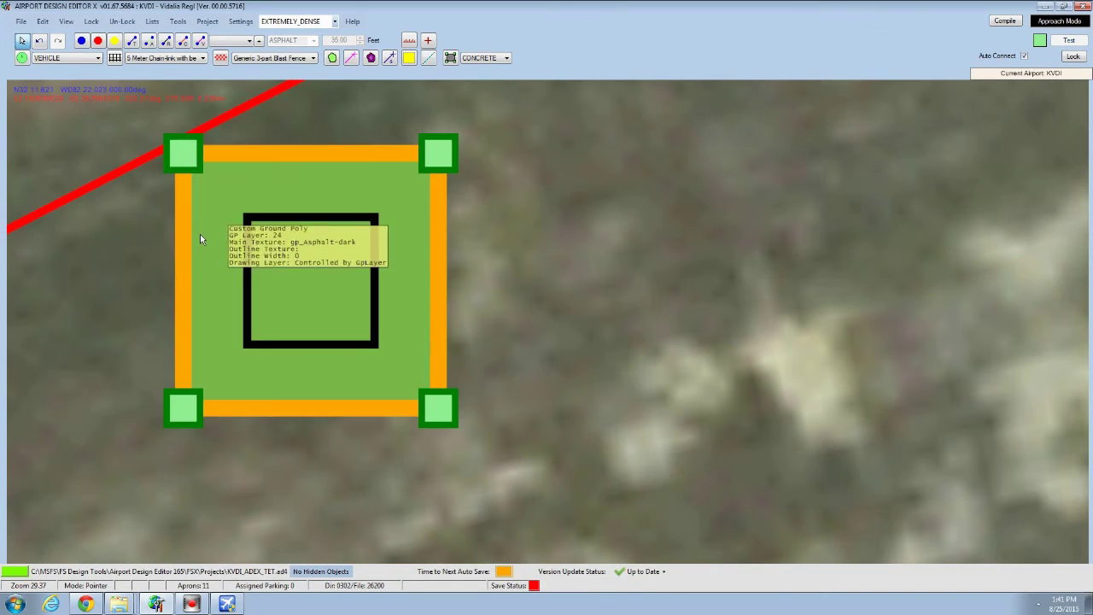
double_click(351, 267)
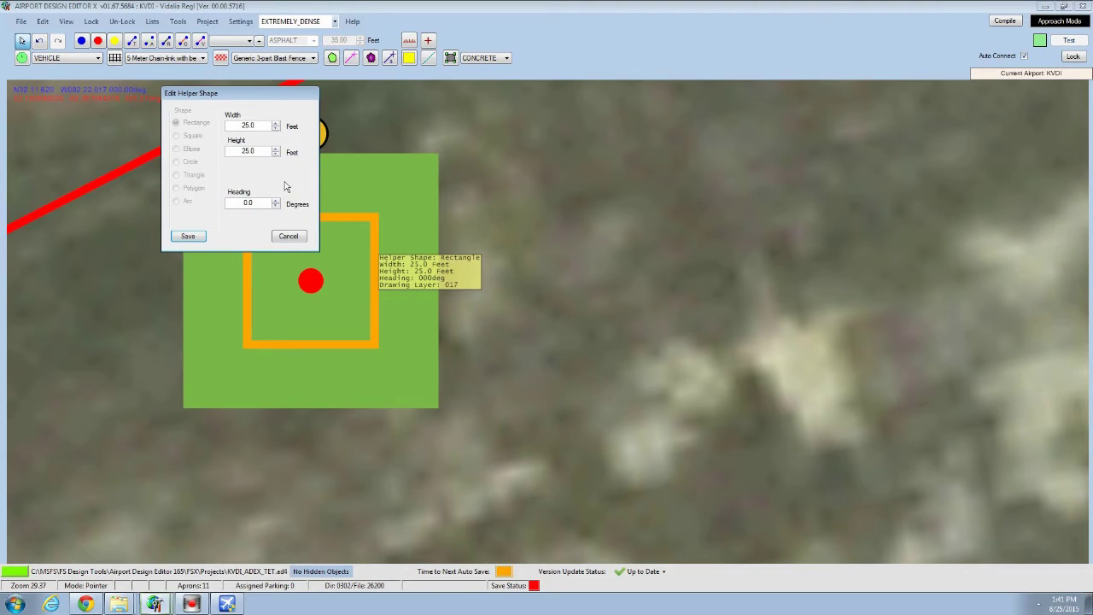
click(277, 237)
Convert the inner square into a custom ground poly textured with gp_Signs_White
right_click(294, 242)
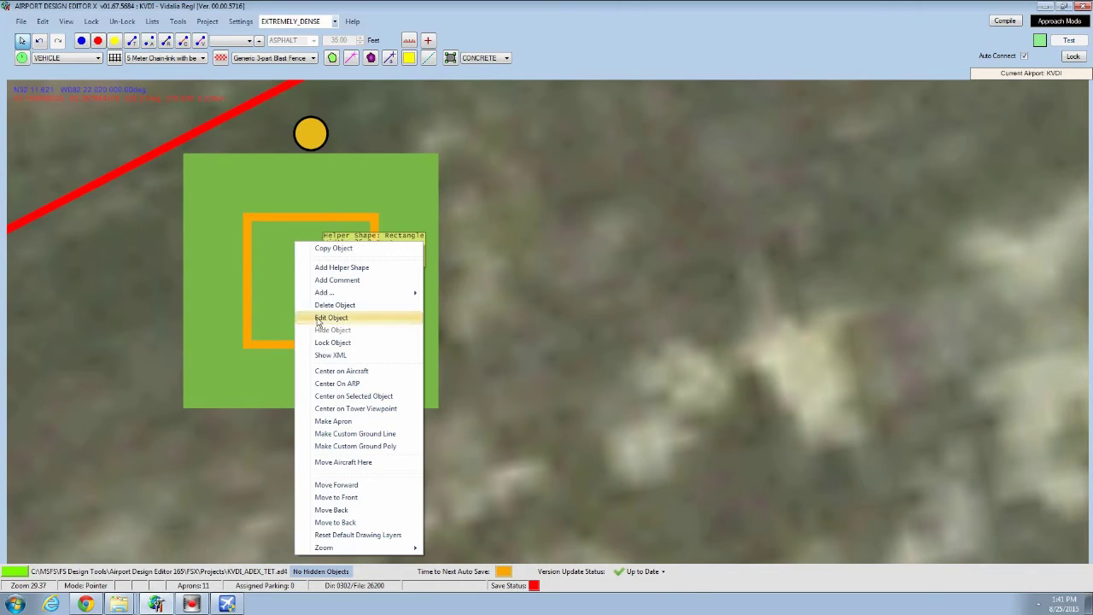
click(359, 446)
click(384, 141)
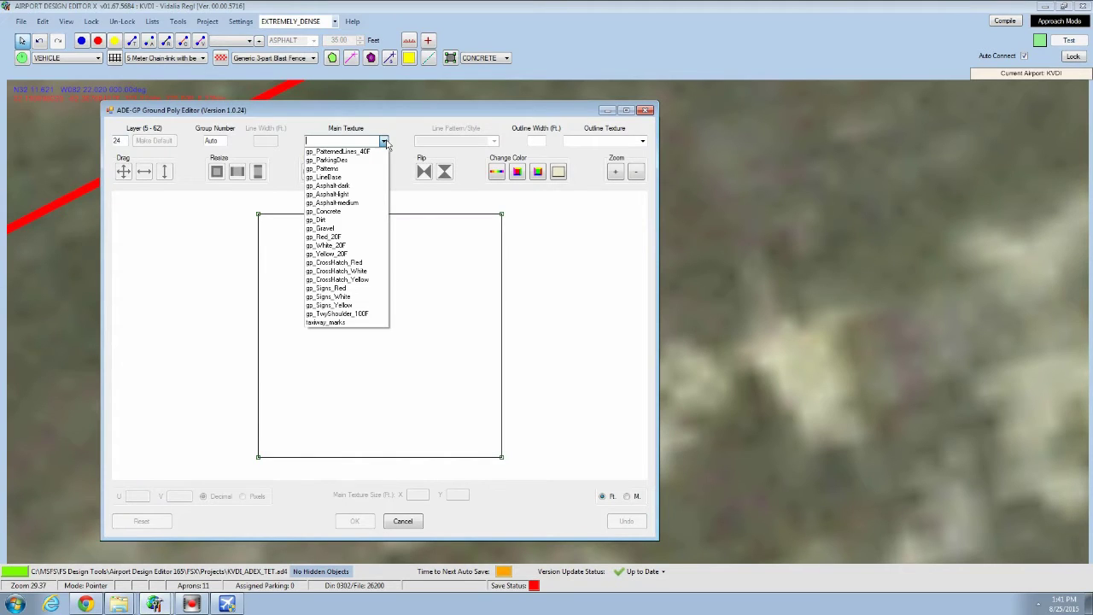
click(342, 297)
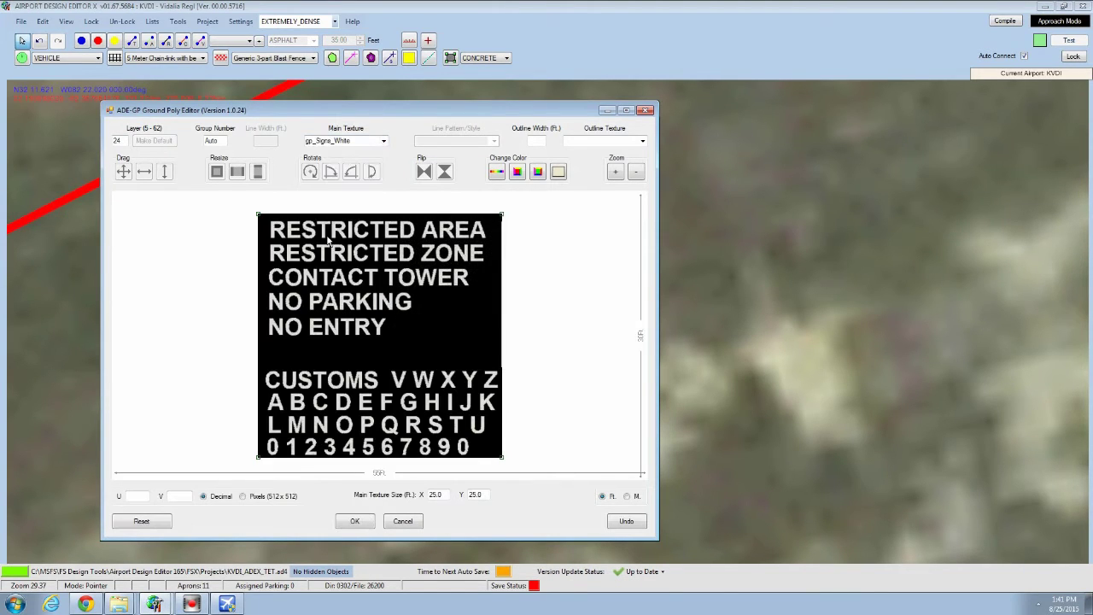
Drag all four texture corners inward to map the poly onto one sign on the sheet
click(259, 218)
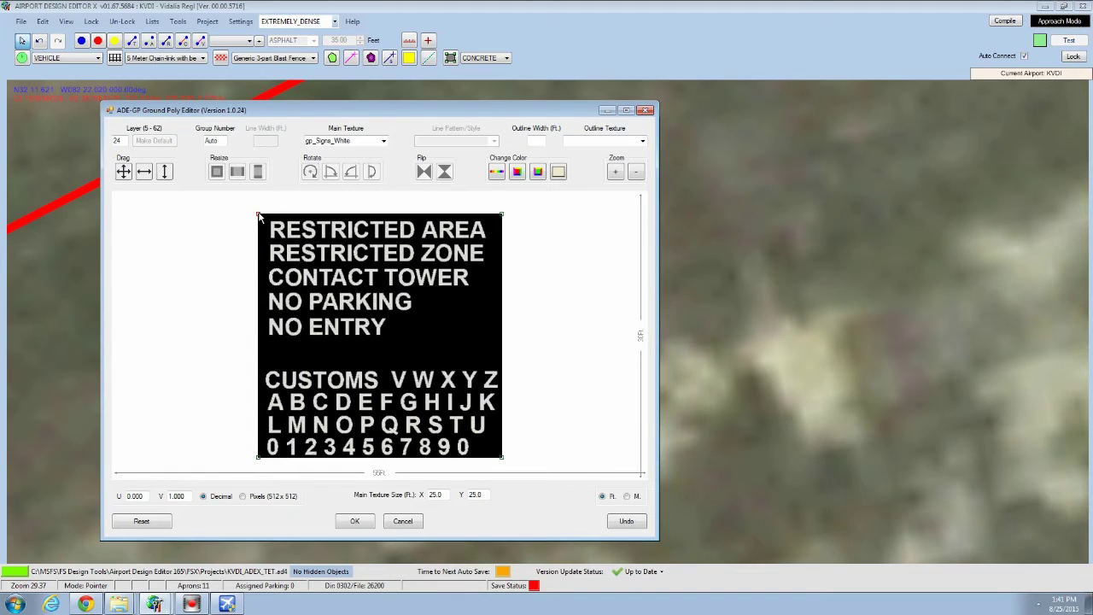
click(124, 172)
drag(262, 218, 424, 397)
drag(506, 216, 450, 403)
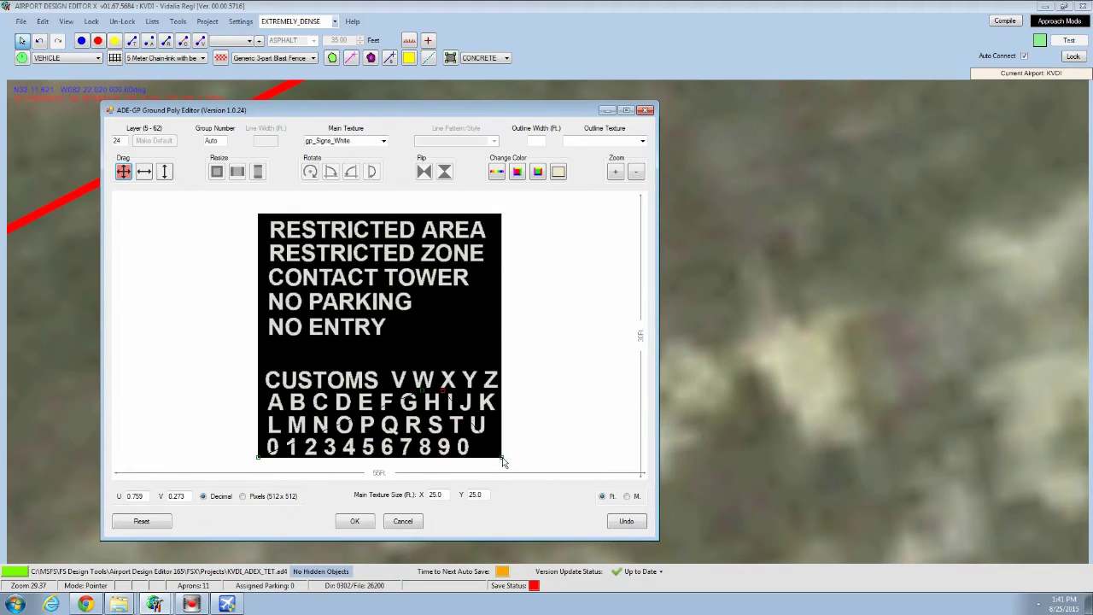
drag(504, 462, 444, 418)
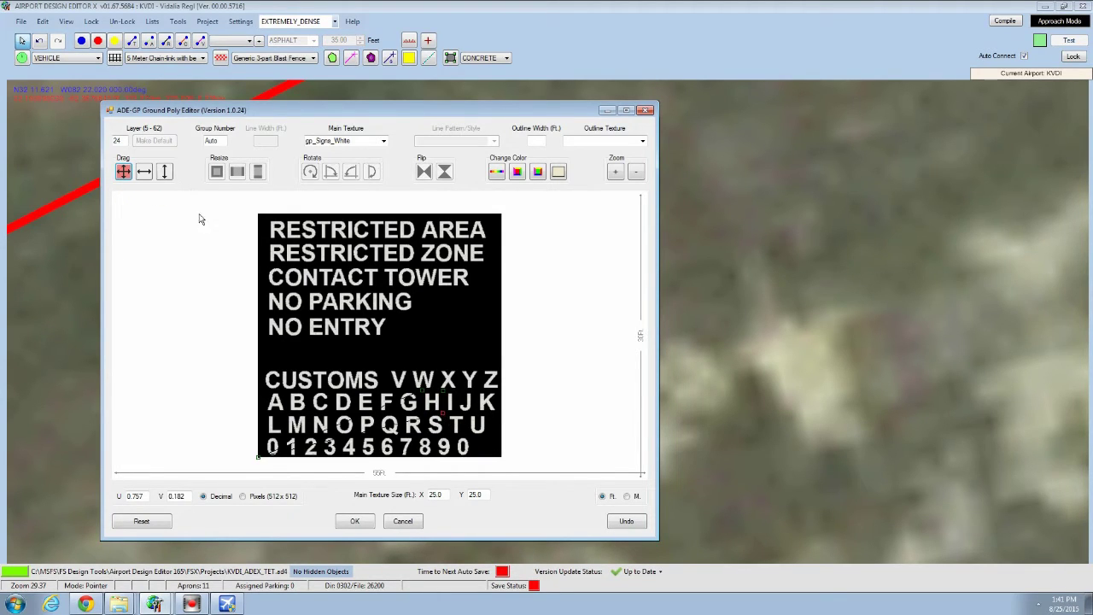
drag(261, 464, 426, 419)
Accept the texture mapping, delete the black helper rectangle, and deselect the sign poly
click(365, 520)
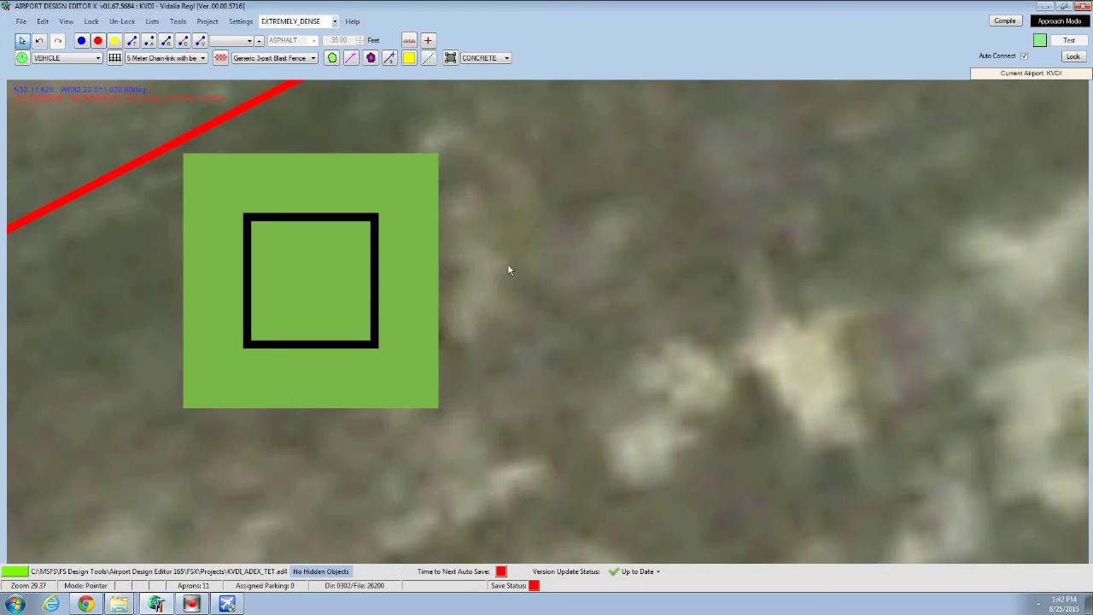
click(324, 269)
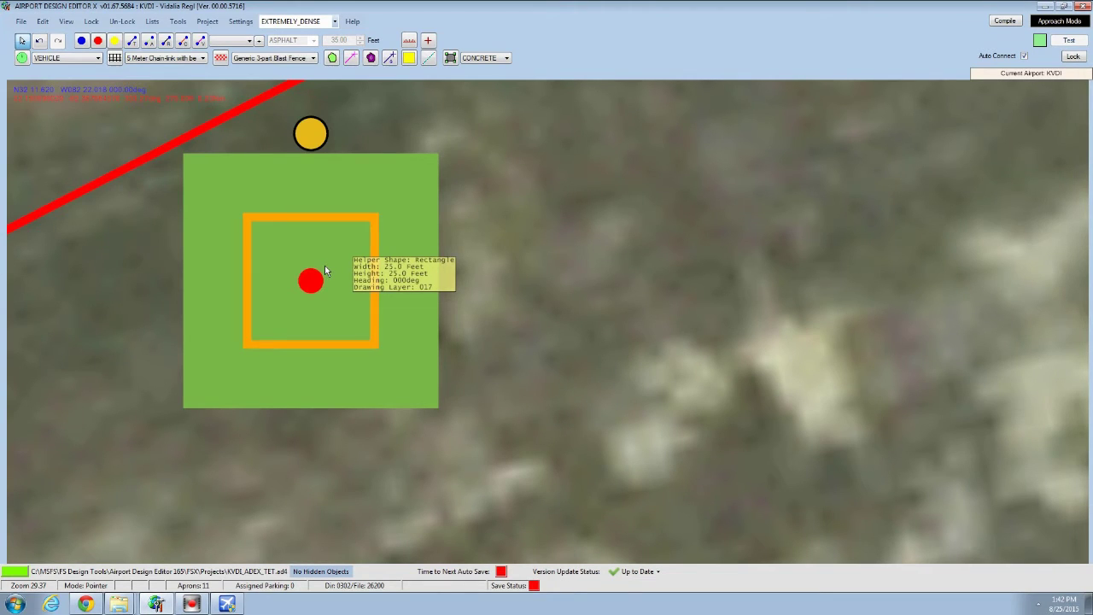
key(Delete)
click(325, 254)
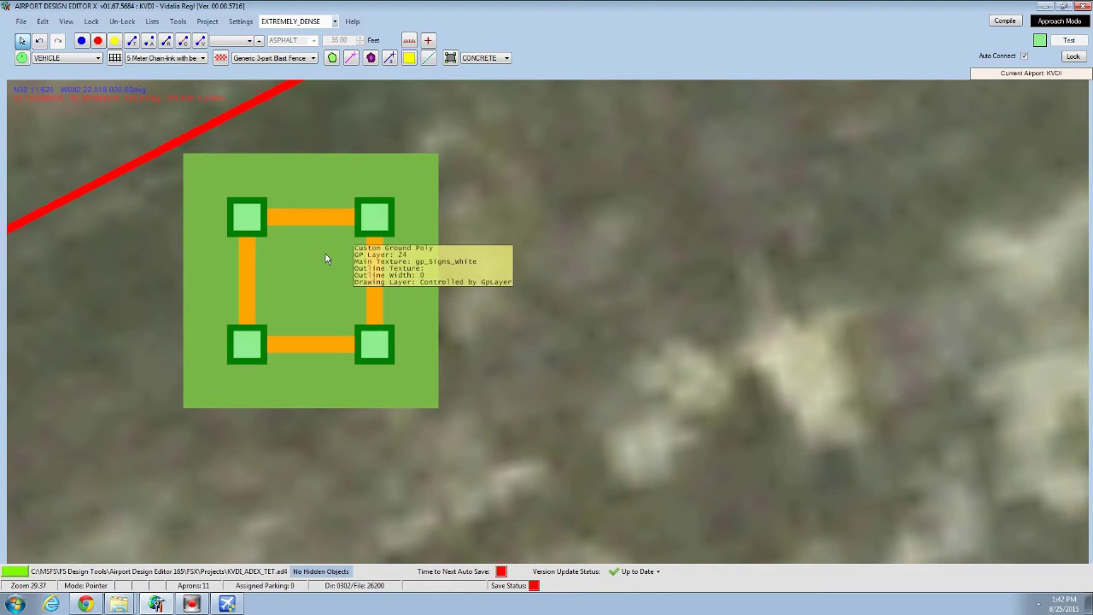
click(389, 179)
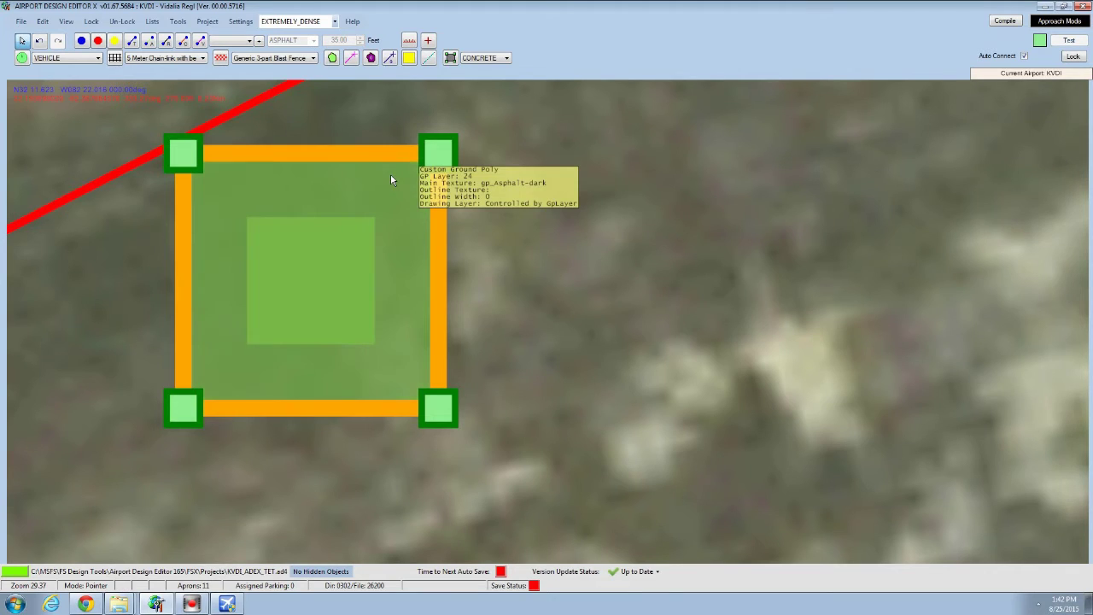
click(472, 128)
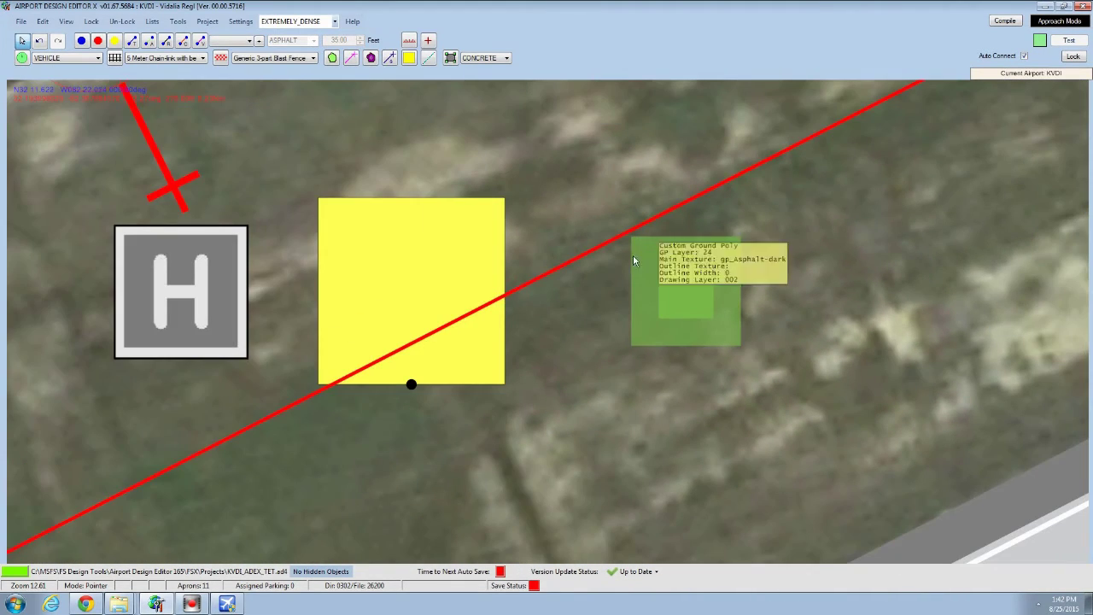
scroll(731, 260, up, 3)
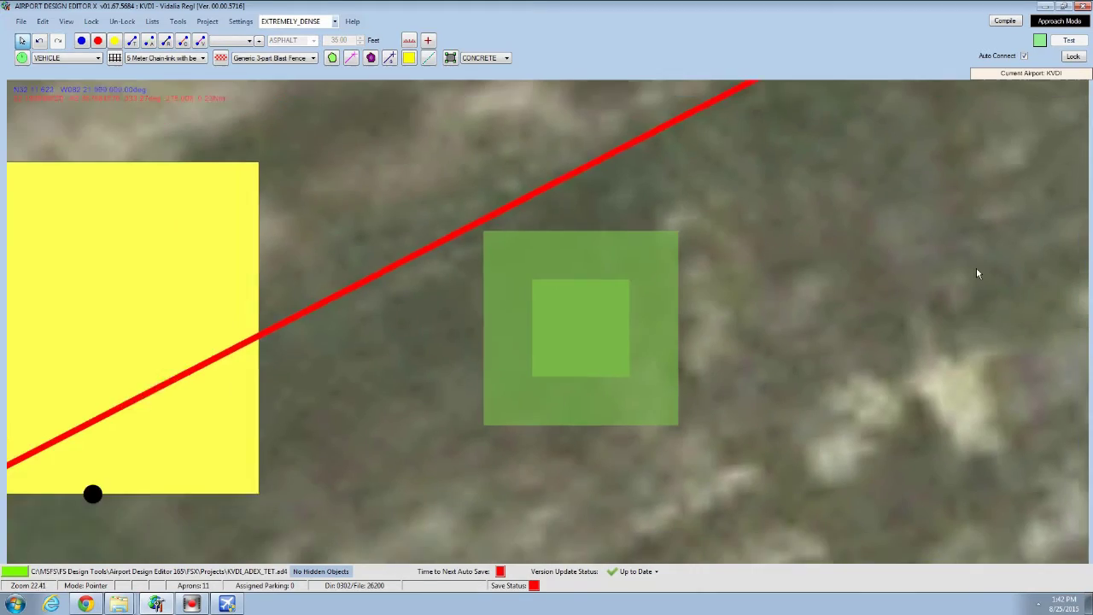
scroll(974, 269, down, 7)
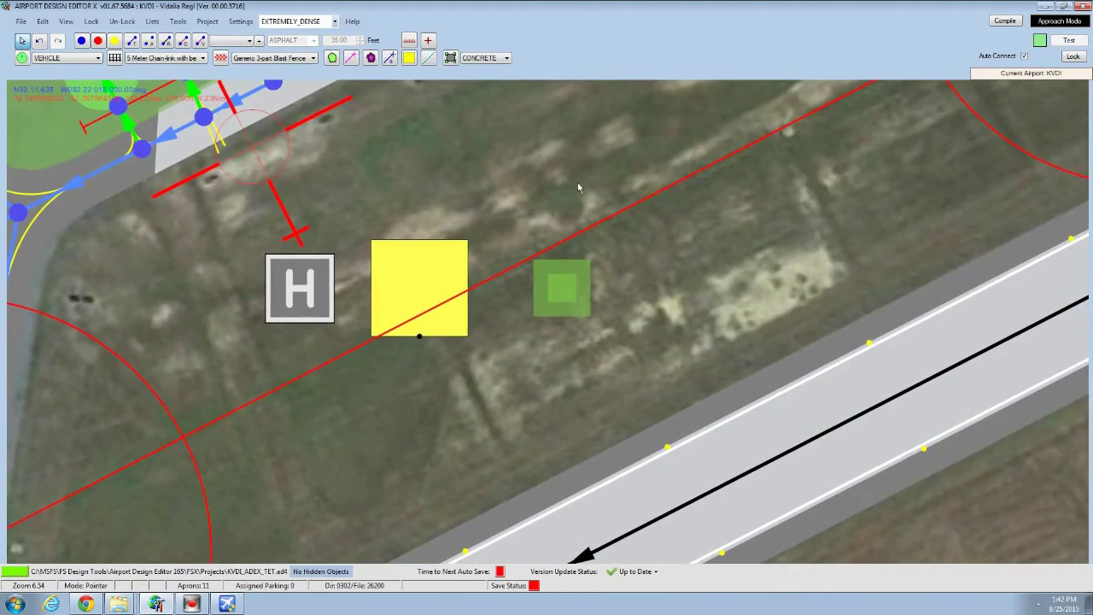
Pan over the apron and taxiways, then minimise Airport Design Editor X to the taskbar
drag(579, 184, 606, 415)
scroll(628, 394, down, 3)
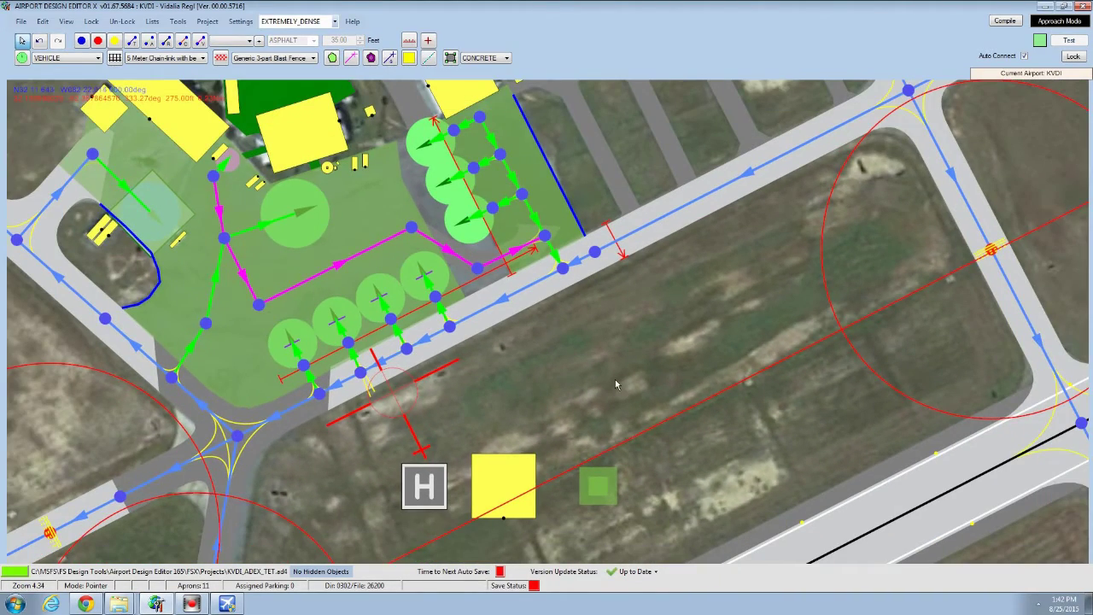
drag(574, 369, 682, 422)
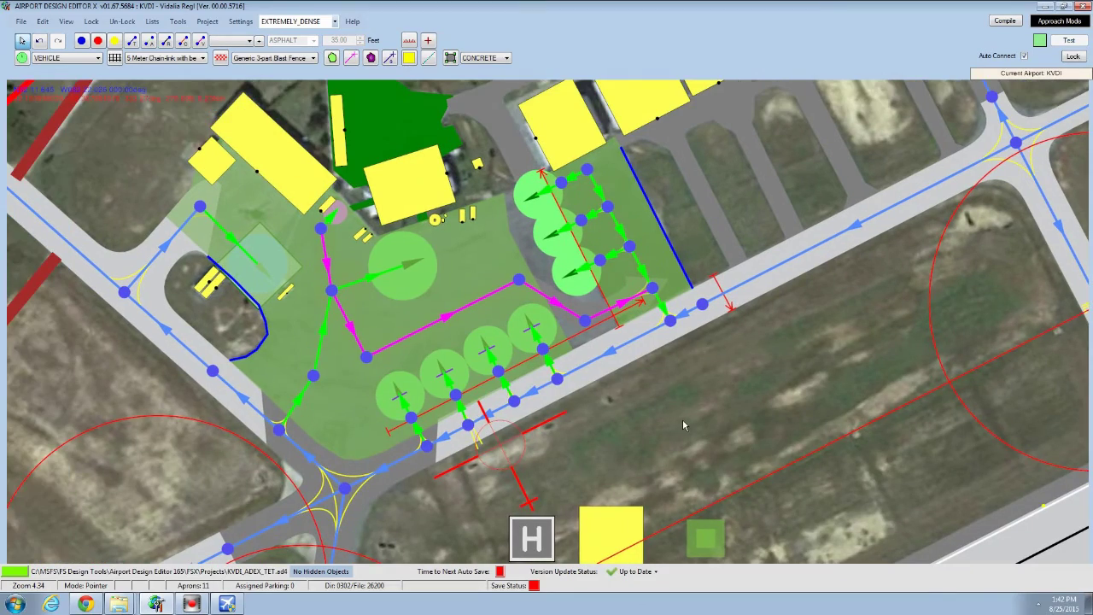
scroll(469, 263, up, 3)
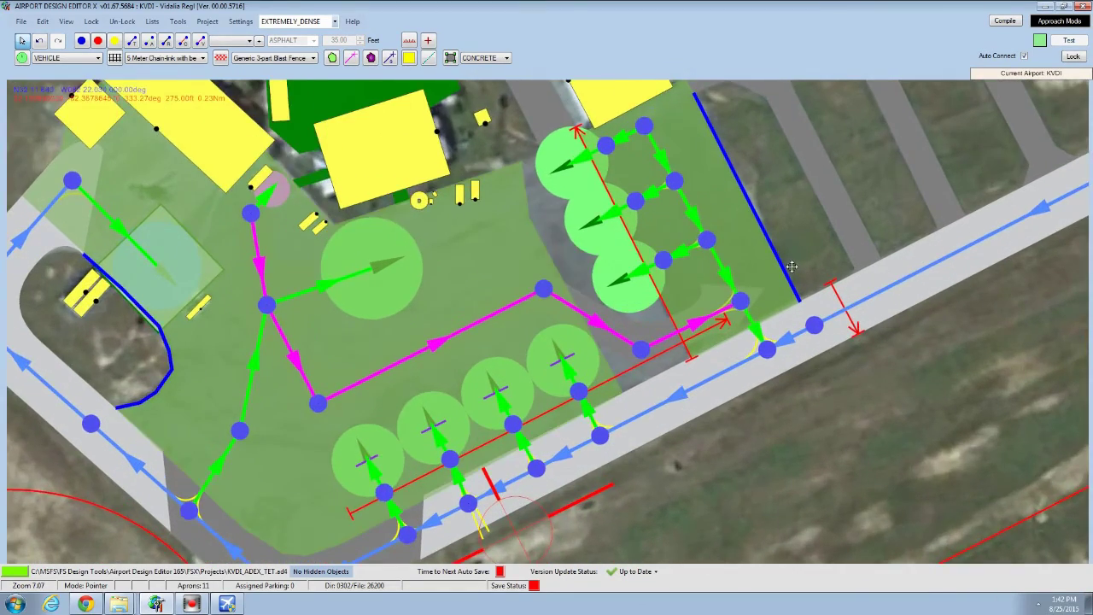
scroll(791, 266, down, 4)
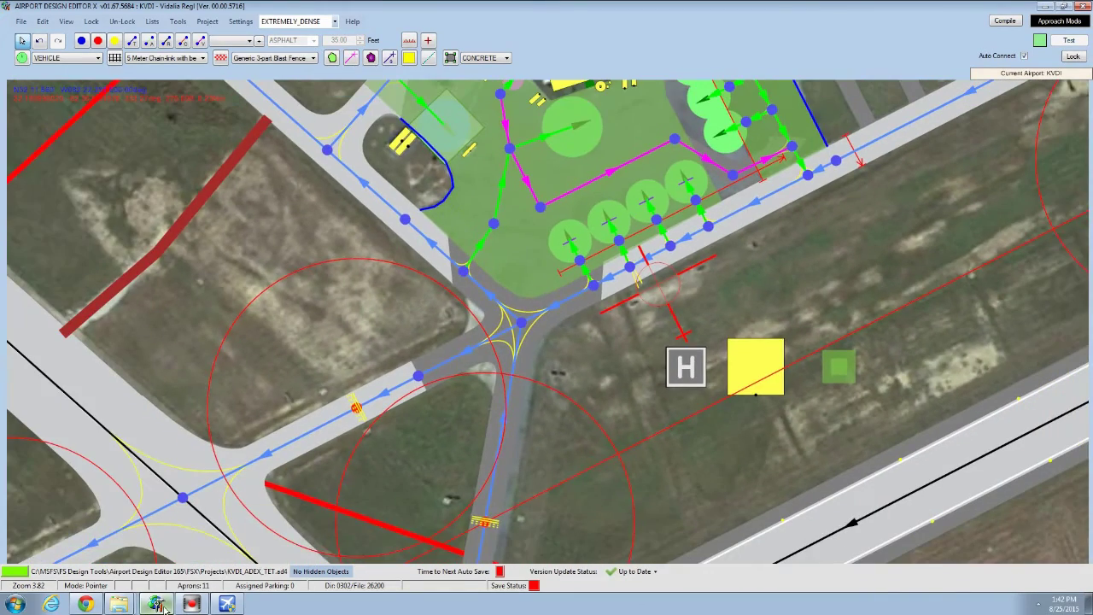
click(158, 604)
Bring Flight Simulator X forward to review the test-compiled KVDI airport
click(239, 607)
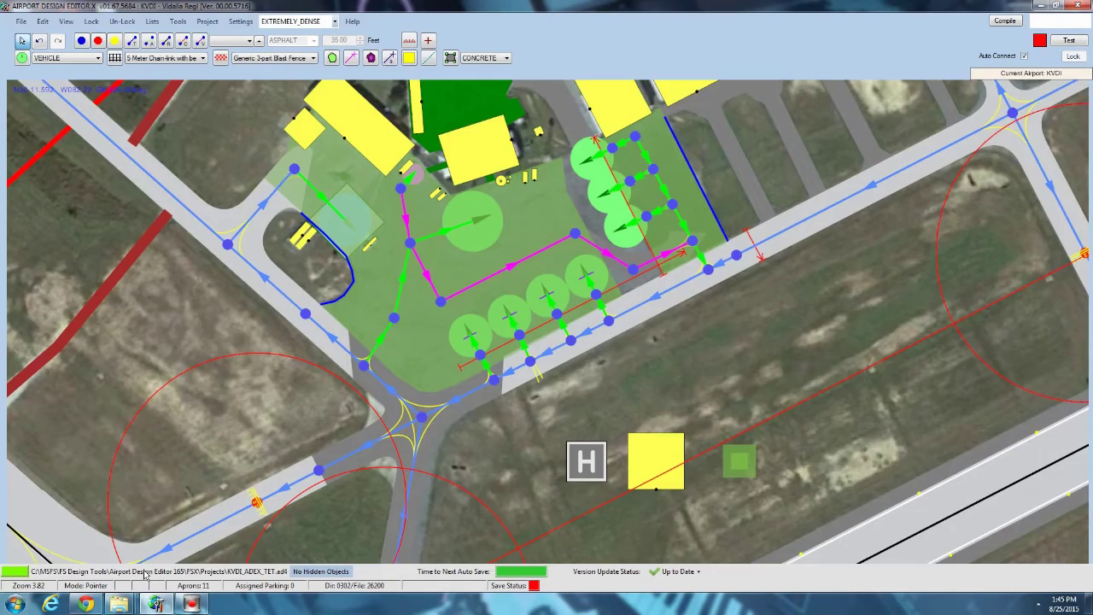
Reshape the left apron's corners and remove its extra vertex 004
scroll(534, 380, up, 5)
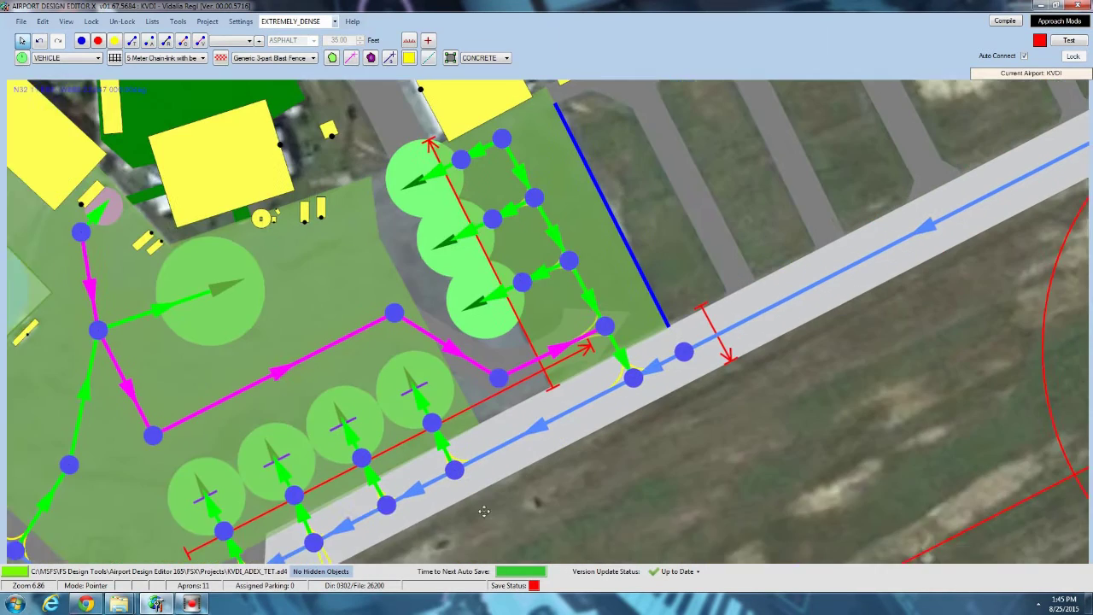
scroll(488, 300, up, 3)
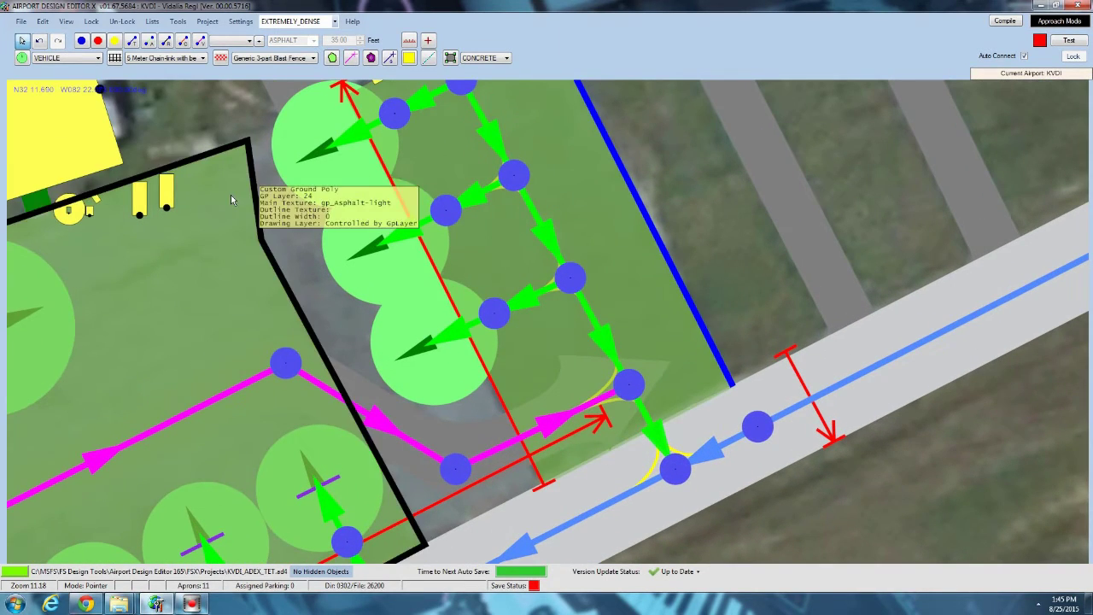
drag(248, 147, 318, 125)
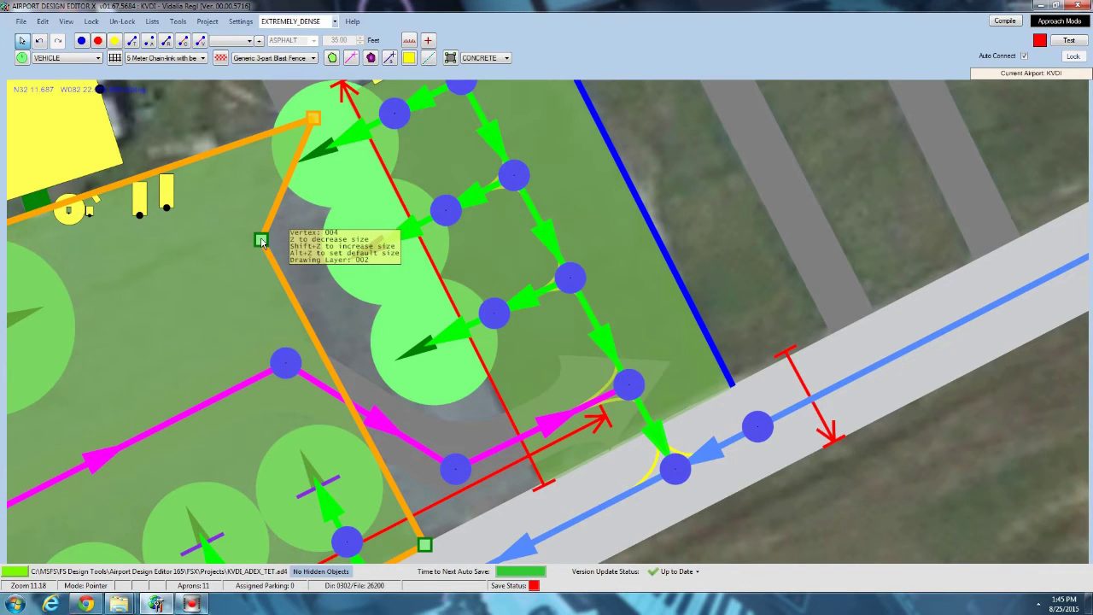
key(Delete)
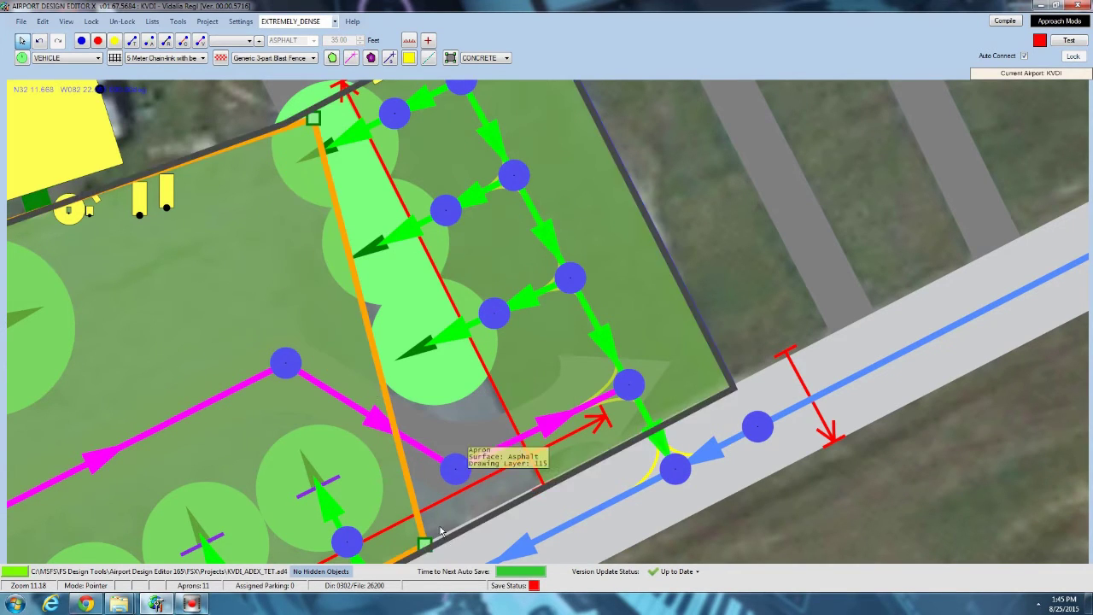
drag(313, 119, 304, 120)
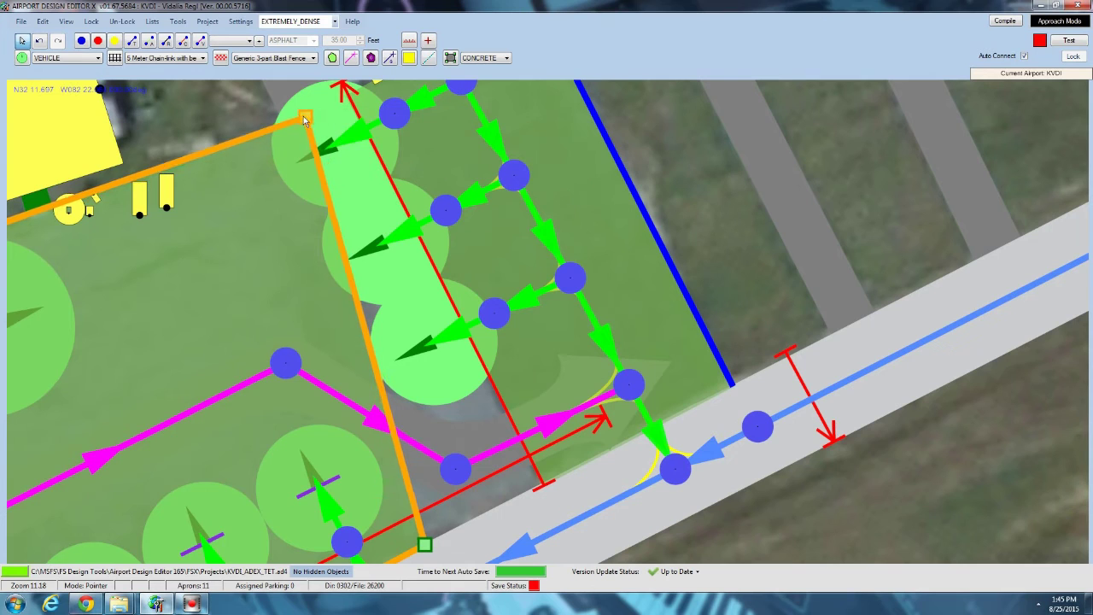
drag(427, 548, 499, 510)
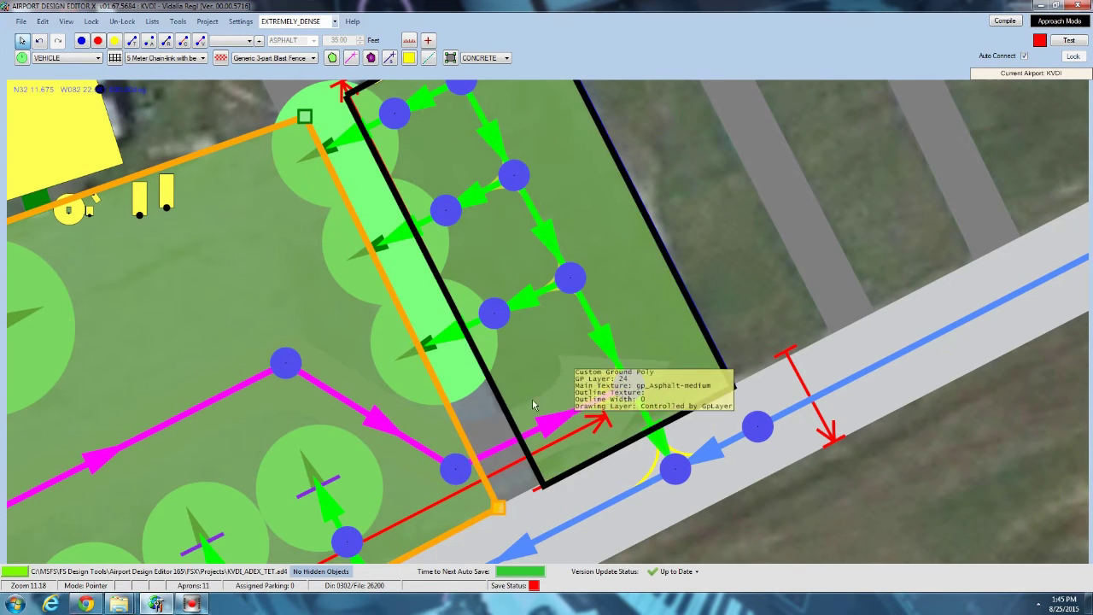
Snap the neighbouring apron's bottom and top corners onto the left apron's corners
click(538, 483)
drag(513, 508, 473, 520)
click(347, 96)
drag(347, 95, 300, 118)
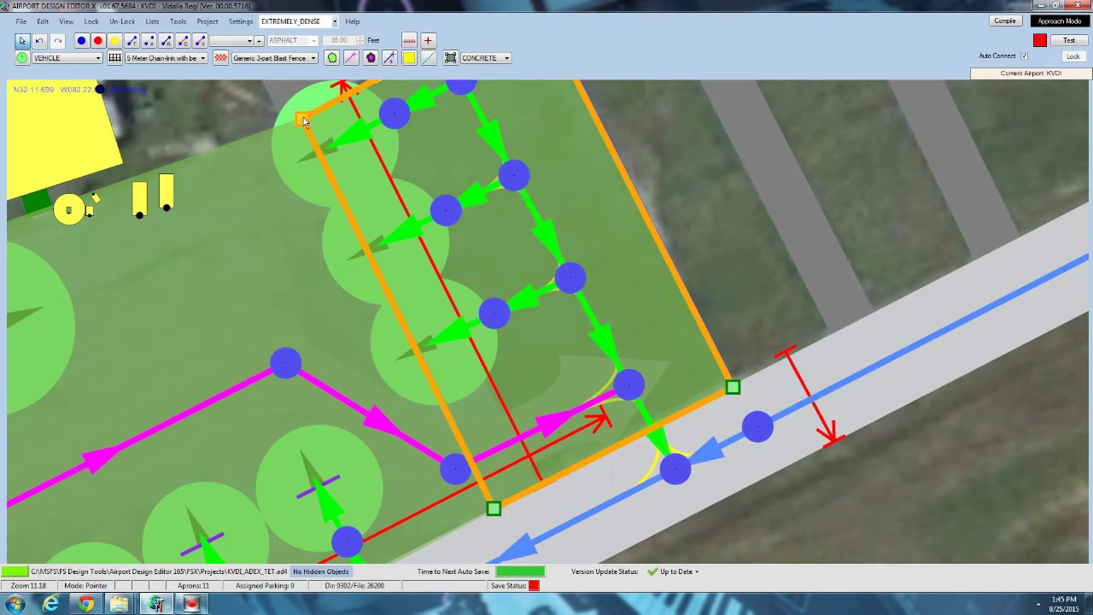
click(687, 157)
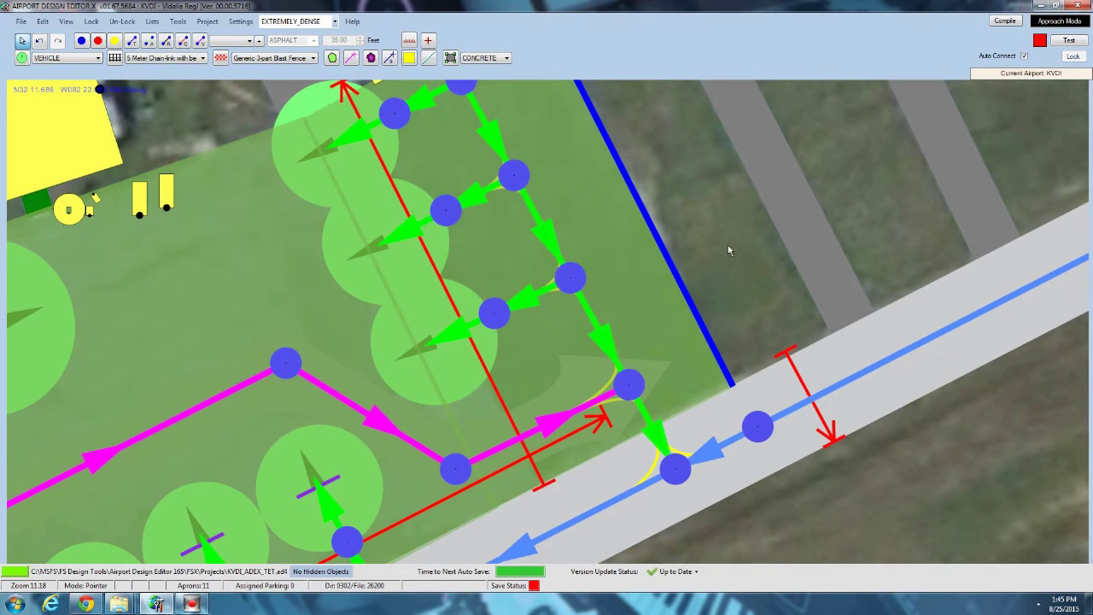
Paste a copy of the parking tee line at the stand and adjust the map display options
drag(660, 196, 688, 130)
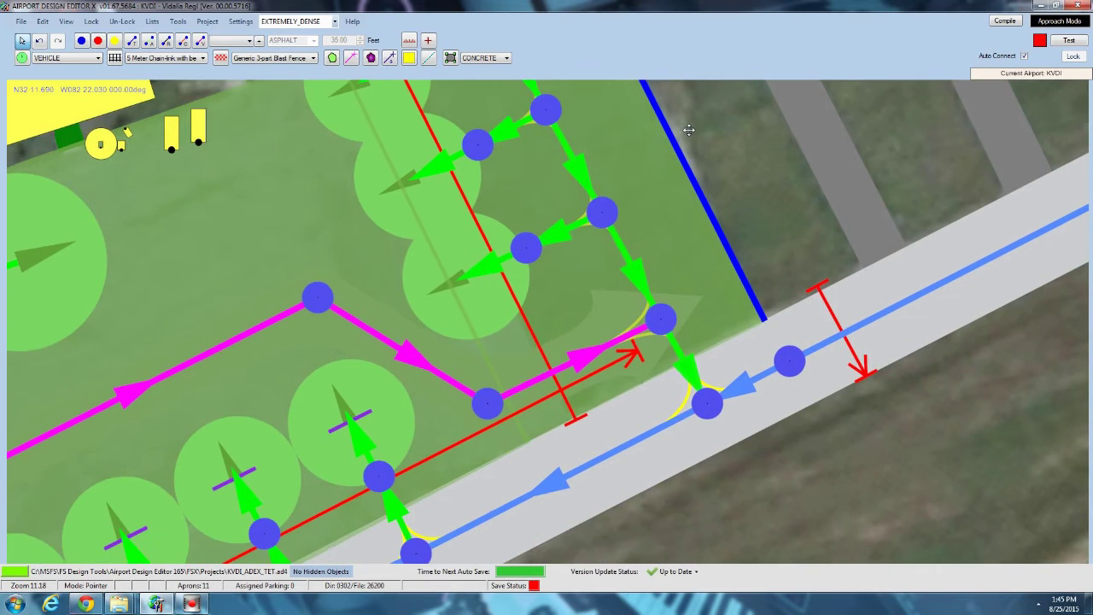
click(511, 413)
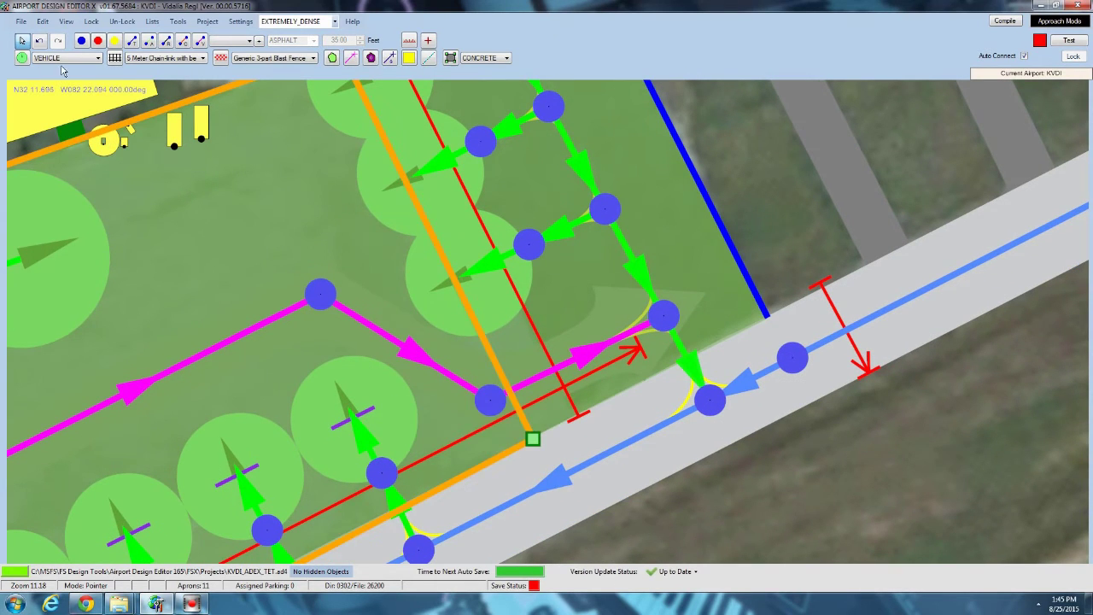
click(367, 414)
right_click(367, 414)
click(476, 290)
scroll(477, 289, up, 5)
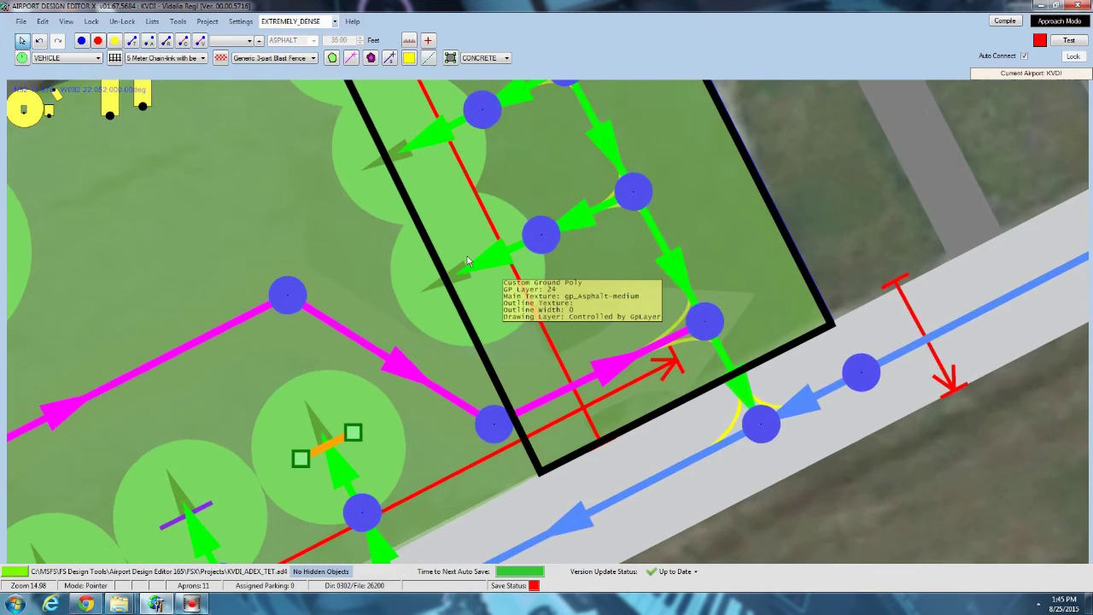
scroll(469, 265, up, 2)
right_click(469, 266)
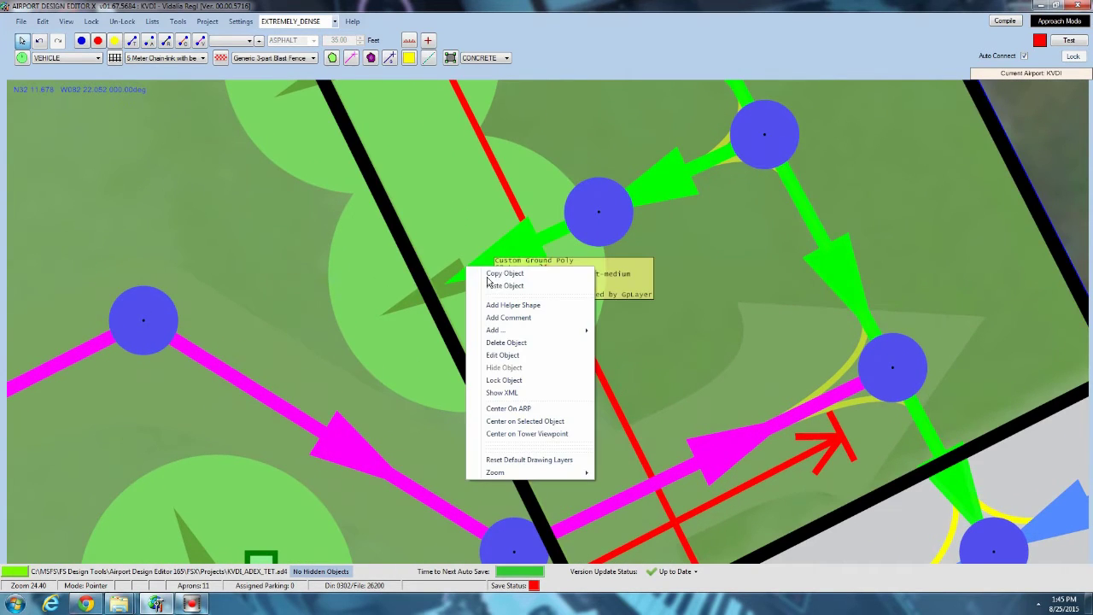
click(504, 285)
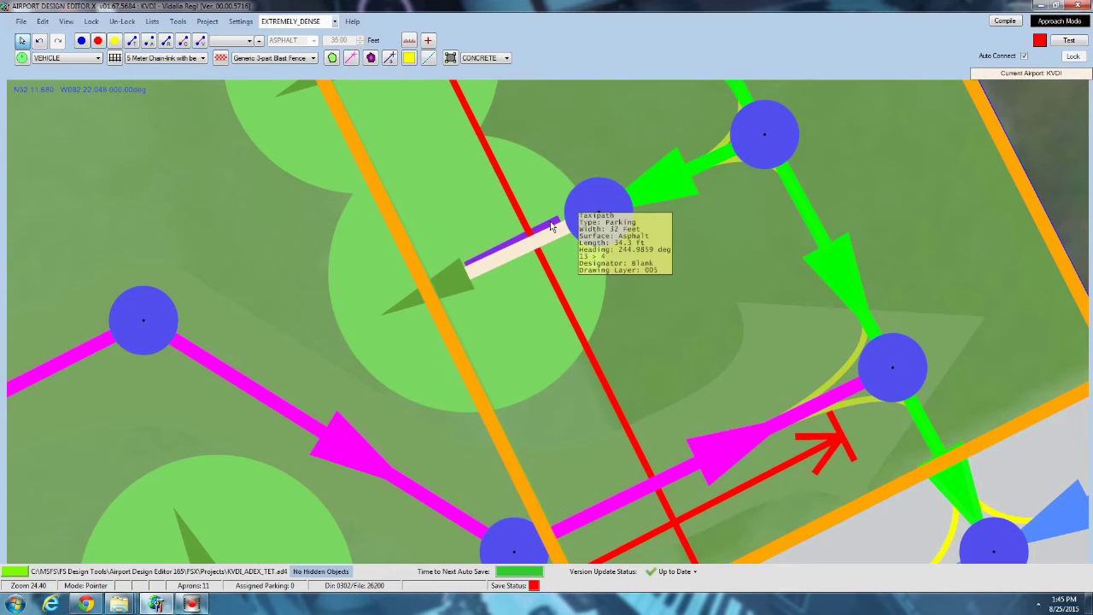
click(71, 22)
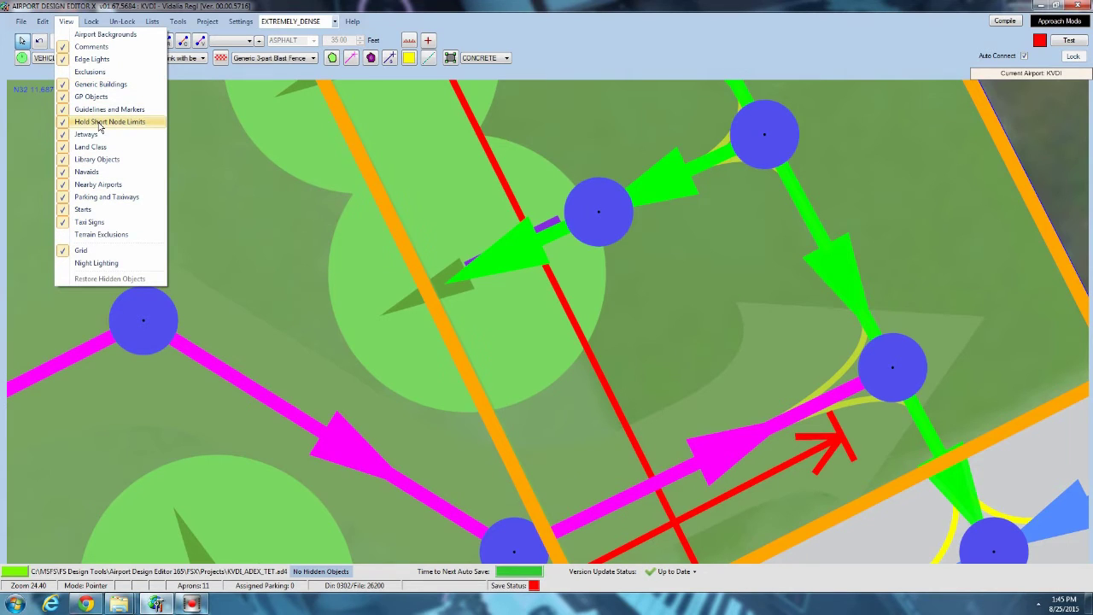
click(106, 196)
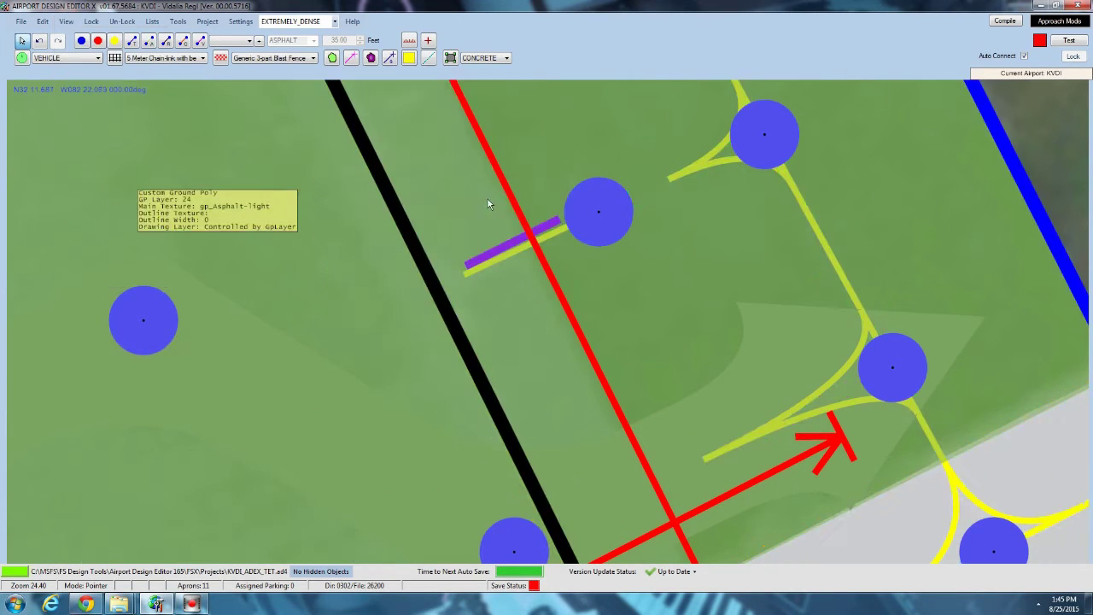
Delete the stray short ground line and draw a new crossbar line across the stem end
click(511, 242)
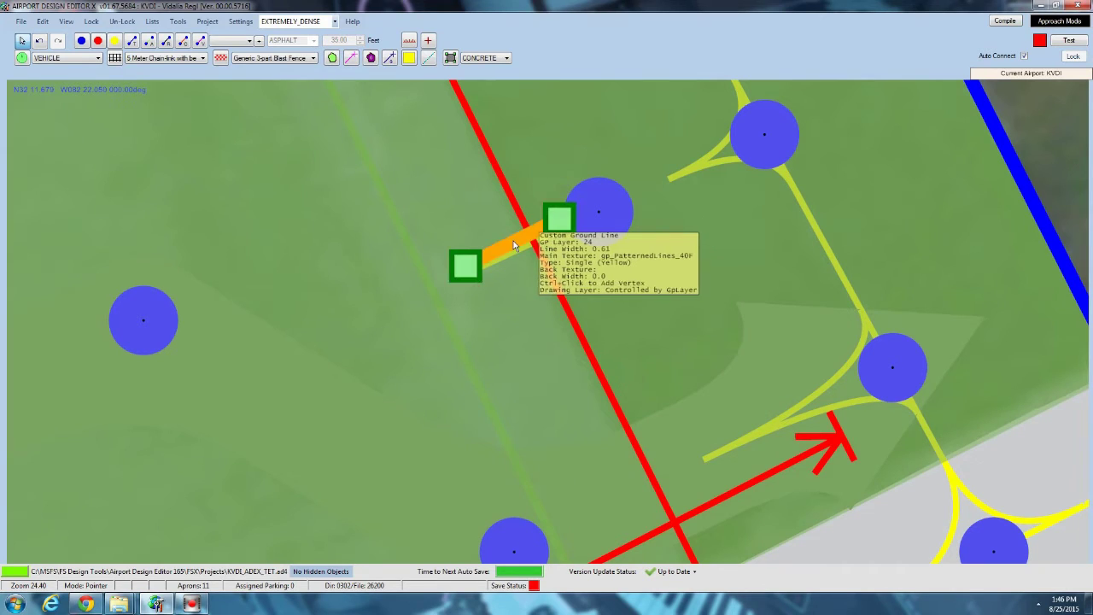
drag(513, 246, 595, 219)
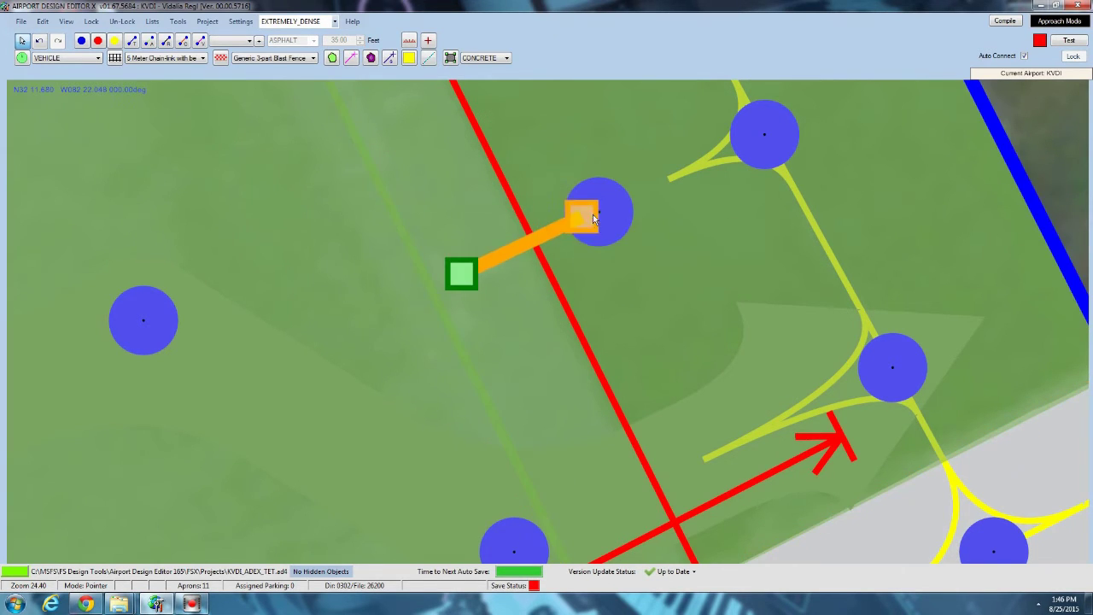
right_click(438, 242)
click(457, 266)
click(453, 232)
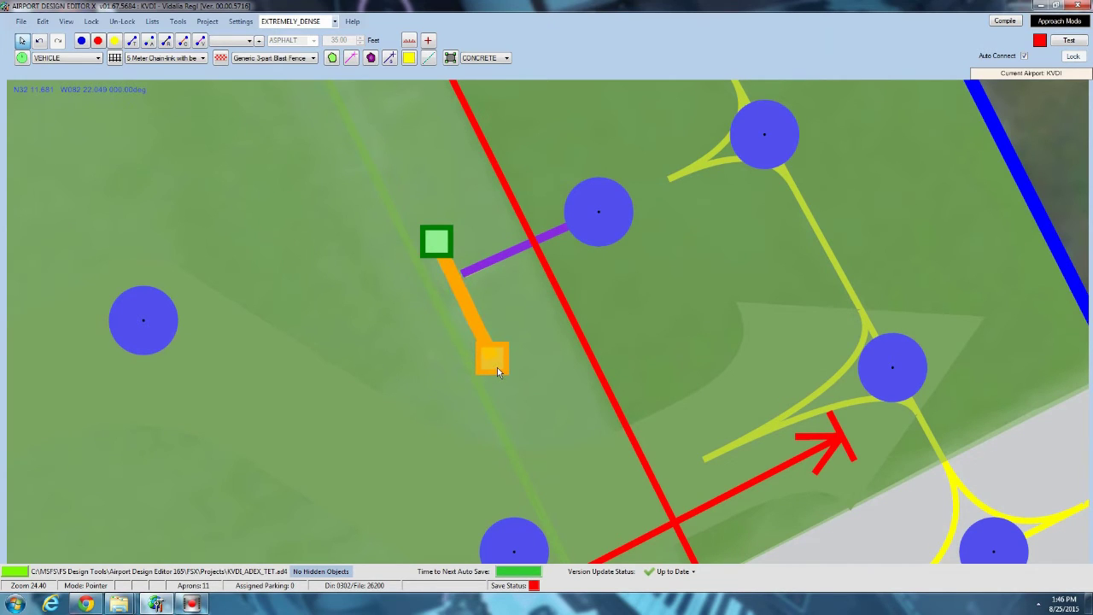
double_click(494, 366)
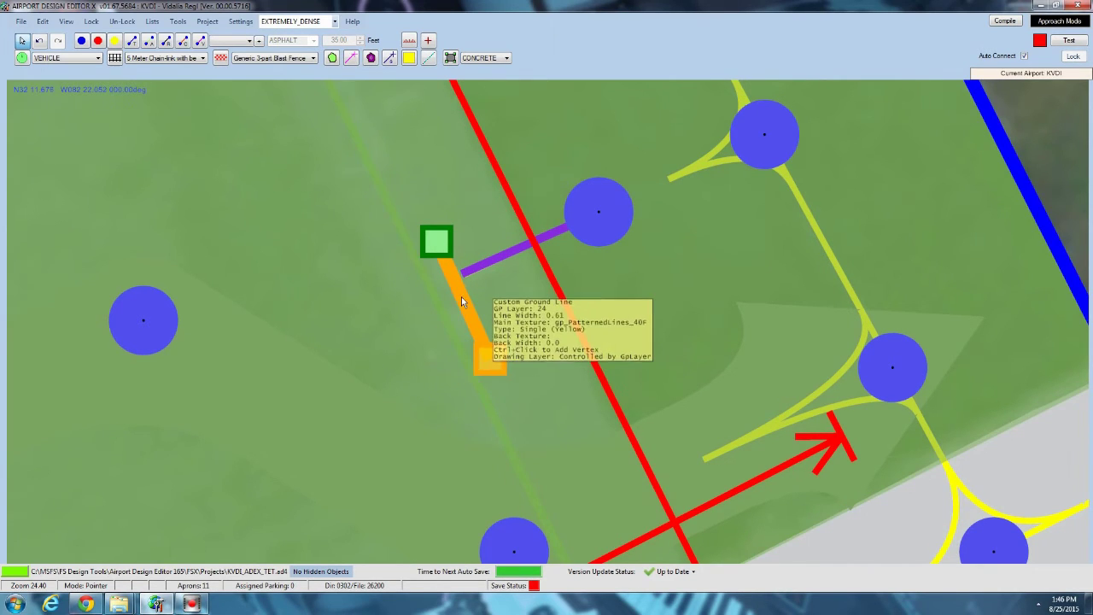
drag(459, 291, 460, 278)
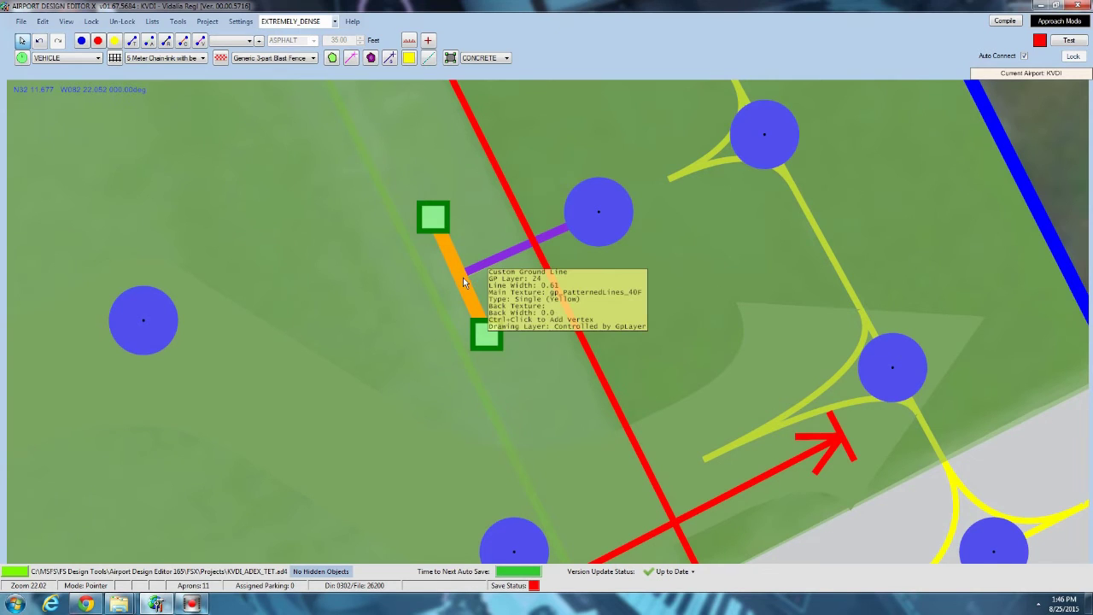
scroll(464, 282, down, 4)
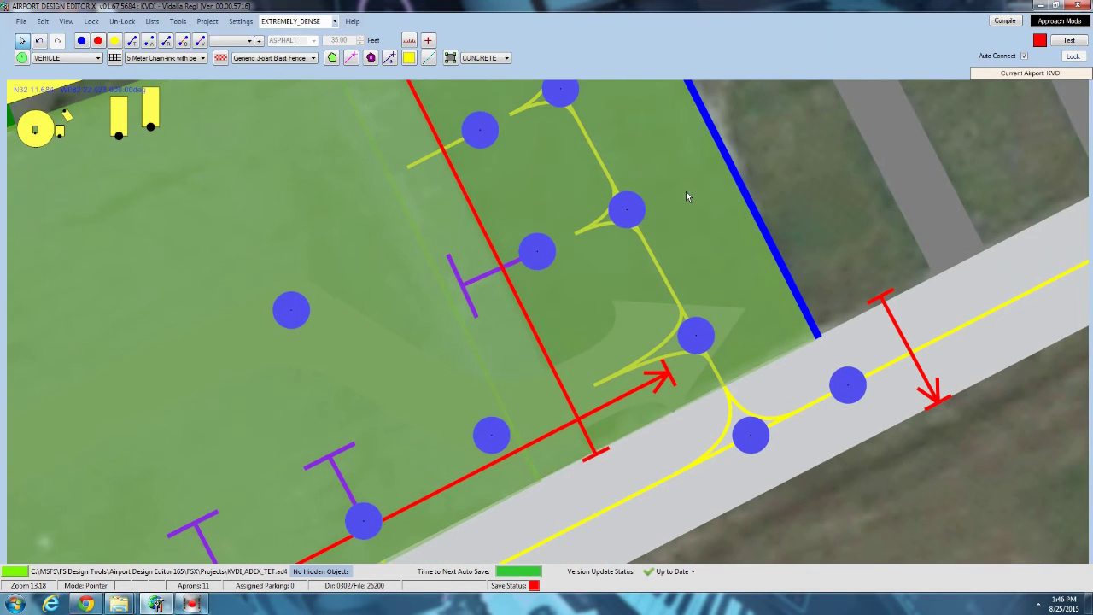
Move the concrete ground poly's upper and lower corners onto the grass island edge
scroll(591, 253, down, 3)
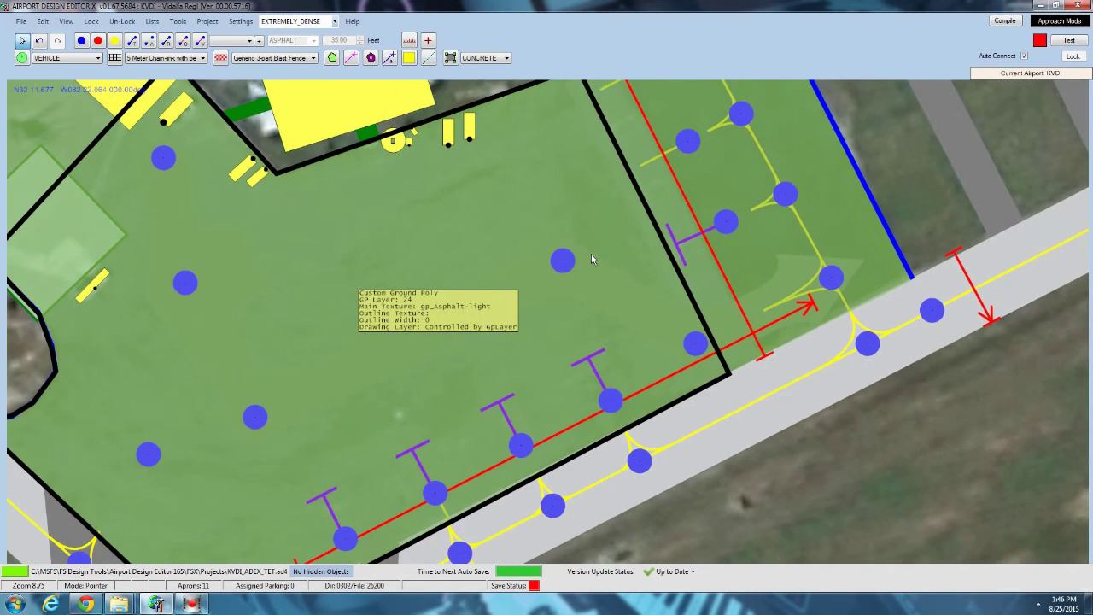
drag(595, 281, 706, 257)
scroll(705, 257, down, 1)
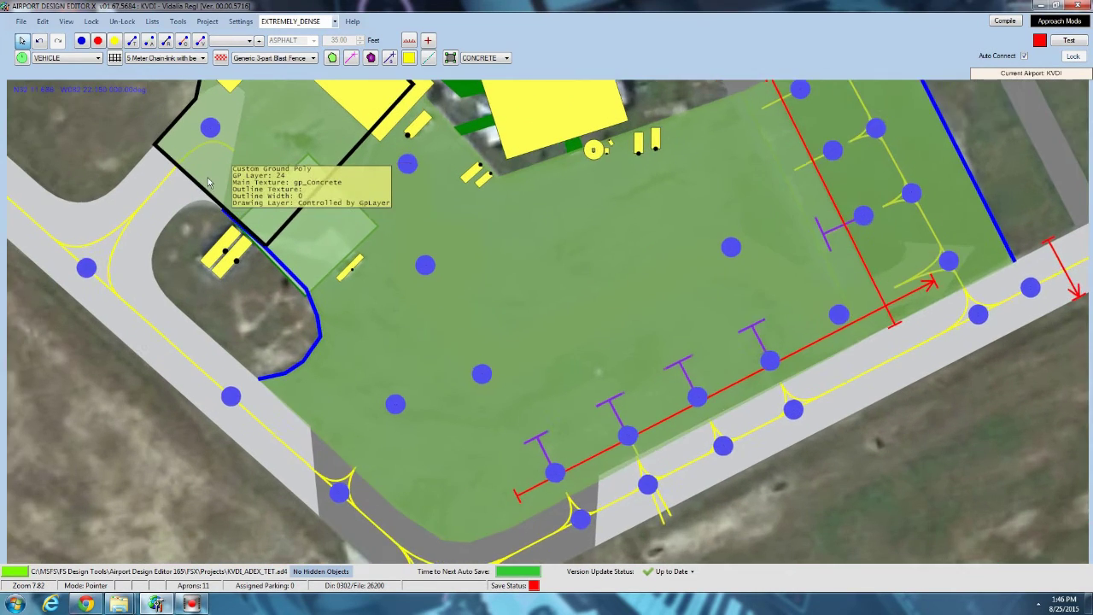
scroll(207, 182, up, 5)
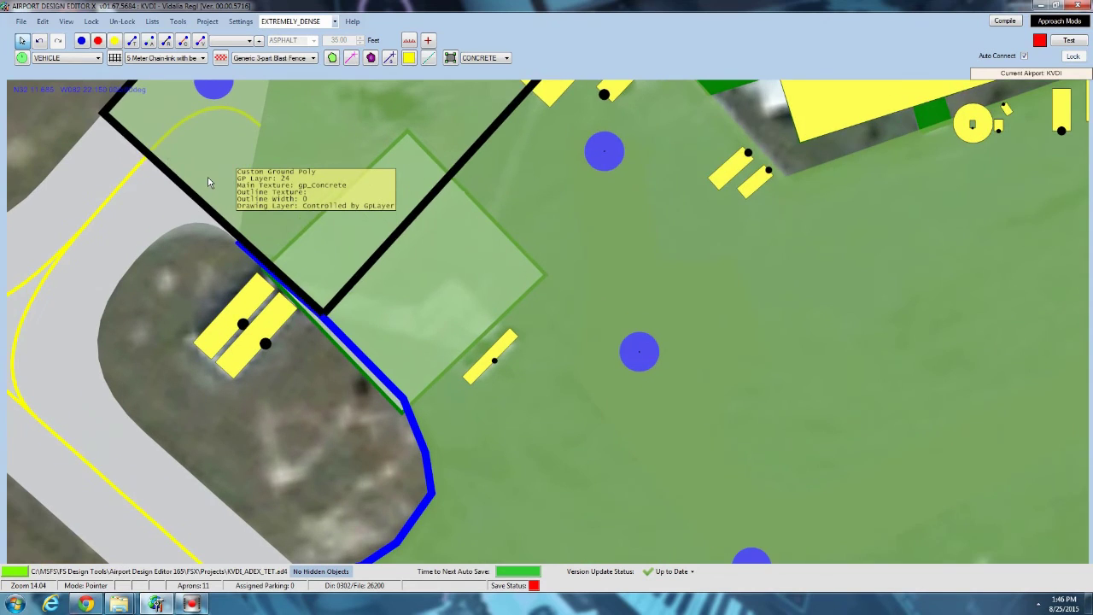
click(204, 203)
scroll(170, 225, up, 3)
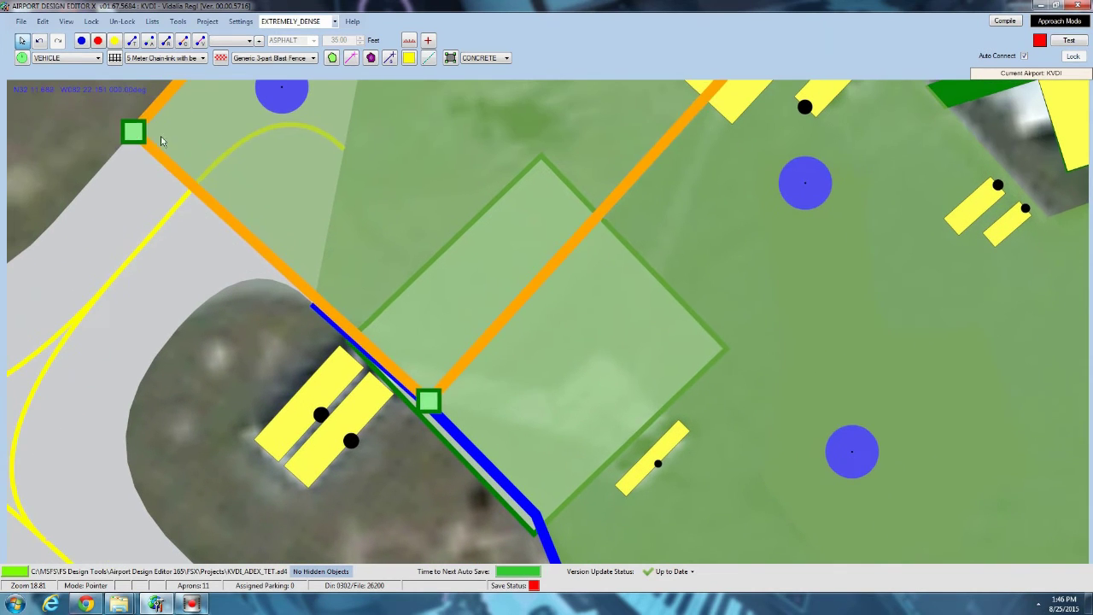
drag(133, 131, 125, 138)
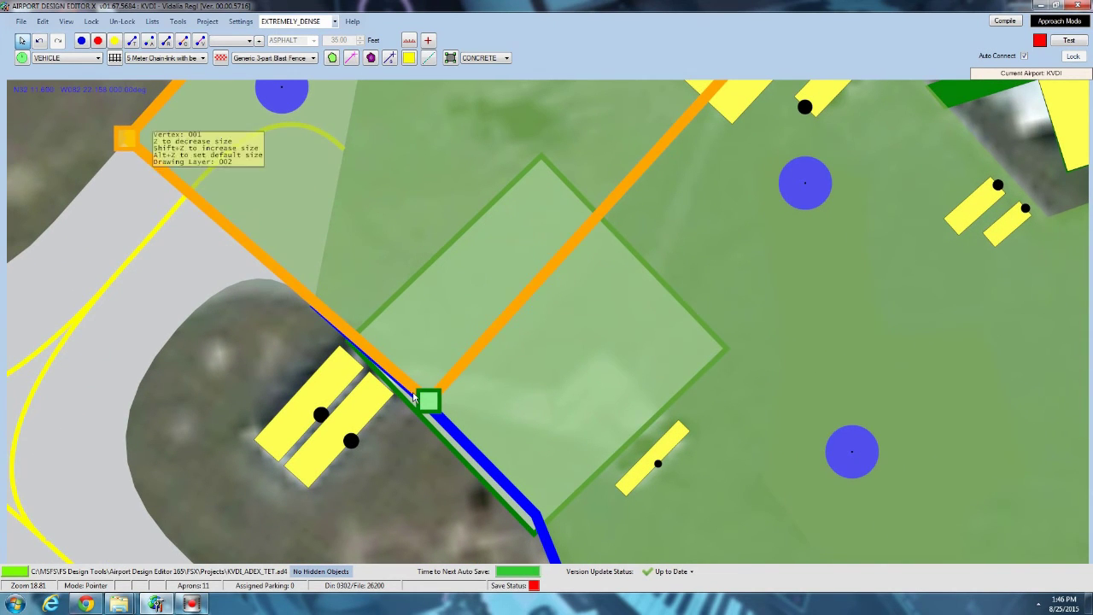
drag(425, 400, 415, 412)
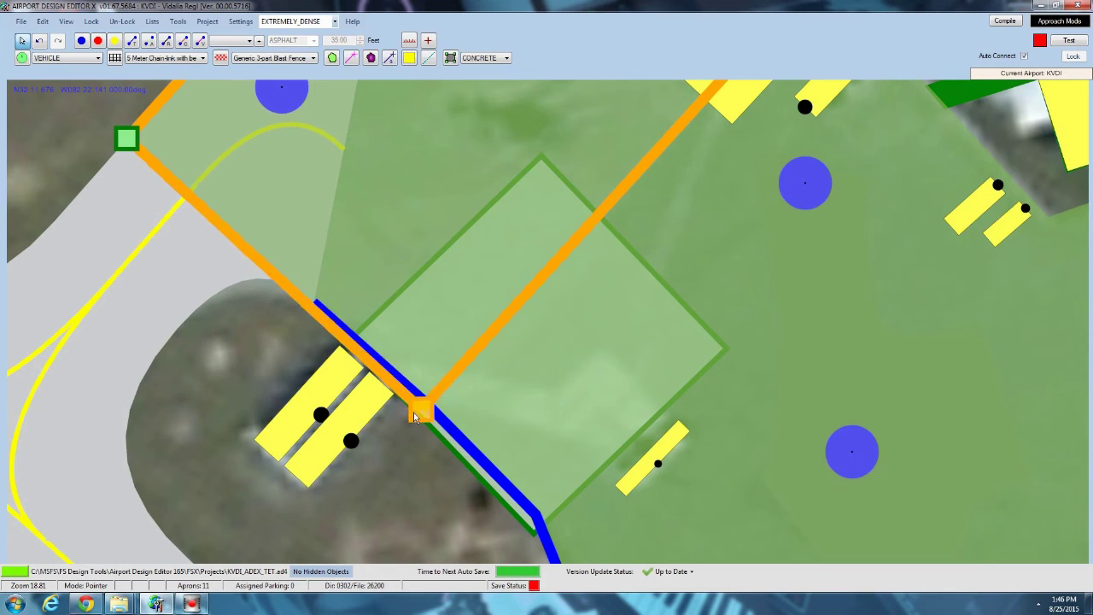
Align both edge light lines with the concrete corner, removing the extra middle vertex
click(736, 409)
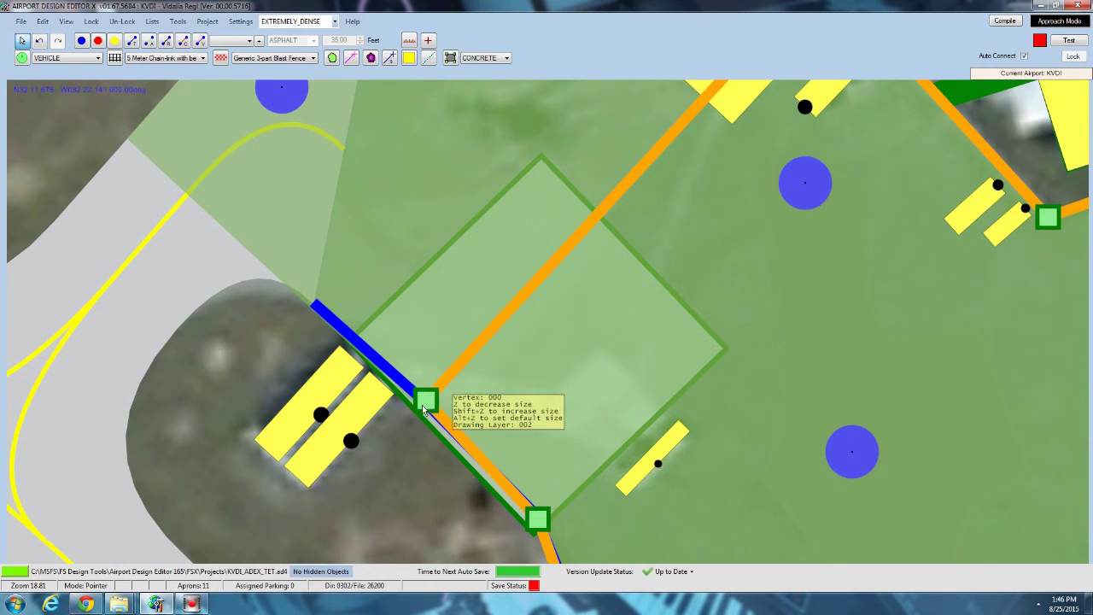
drag(423, 410, 415, 414)
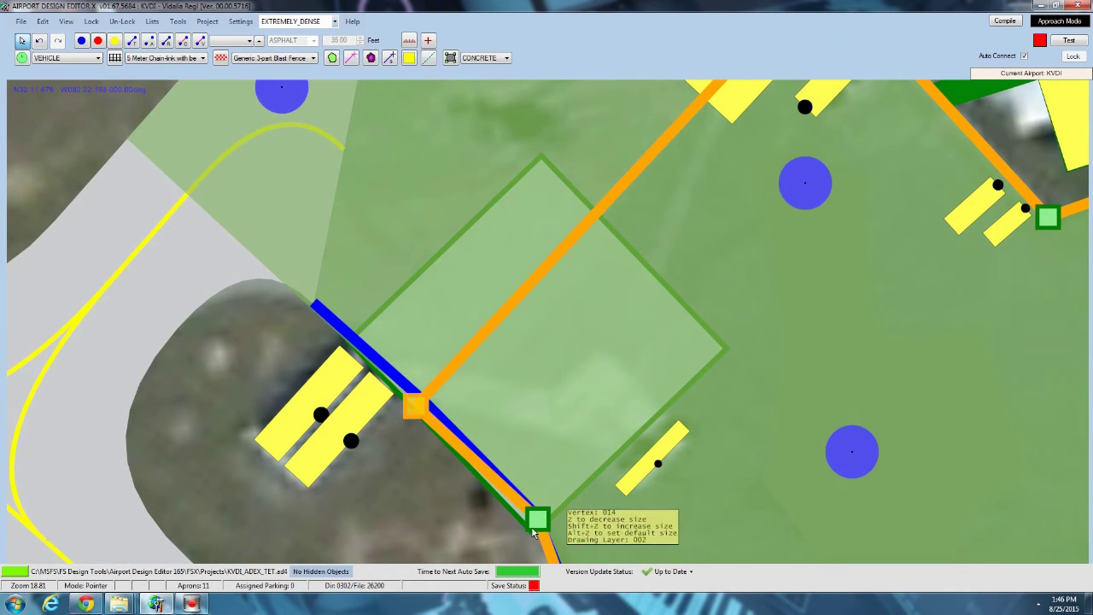
drag(539, 521, 530, 529)
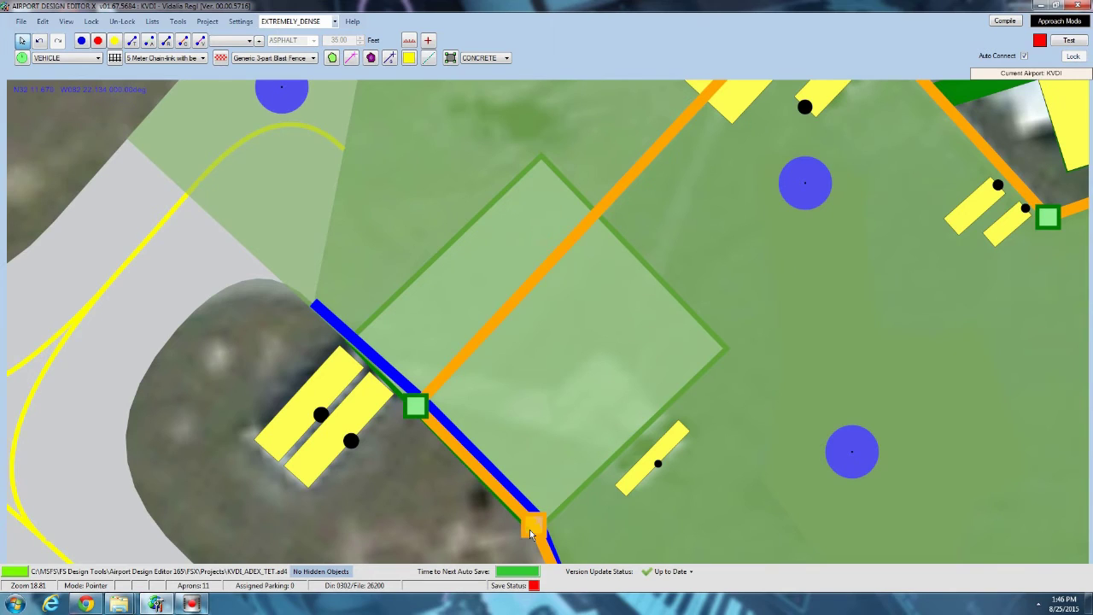
click(315, 307)
click(426, 405)
key(Delete)
drag(538, 514, 536, 533)
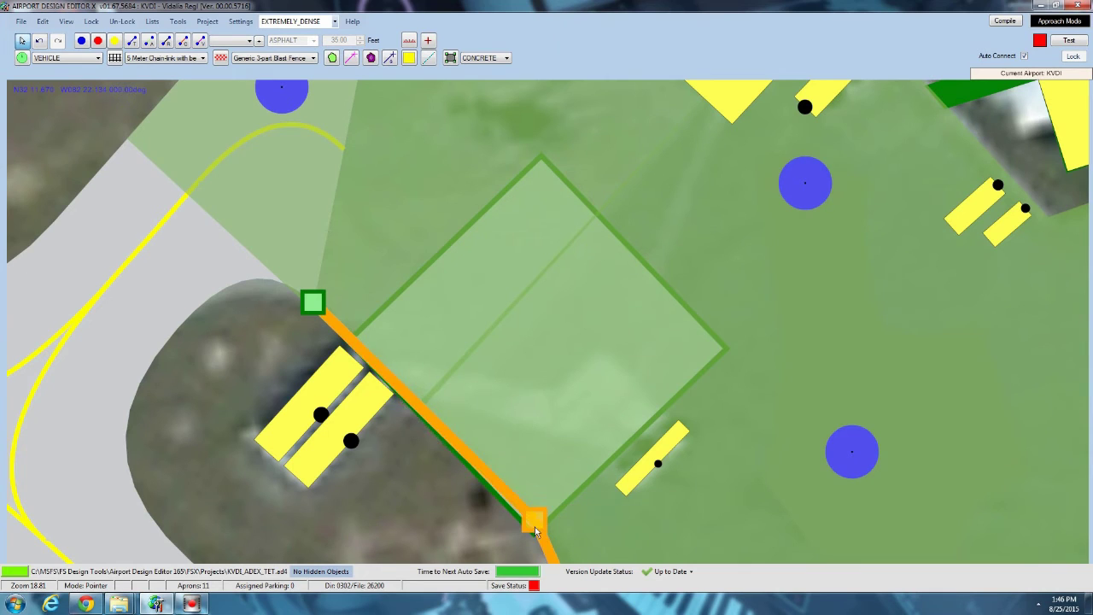
Move the asphalt poly's vertex onto the island's curved edge
key(Down)
key(Down)
key(Down)
key(Right)
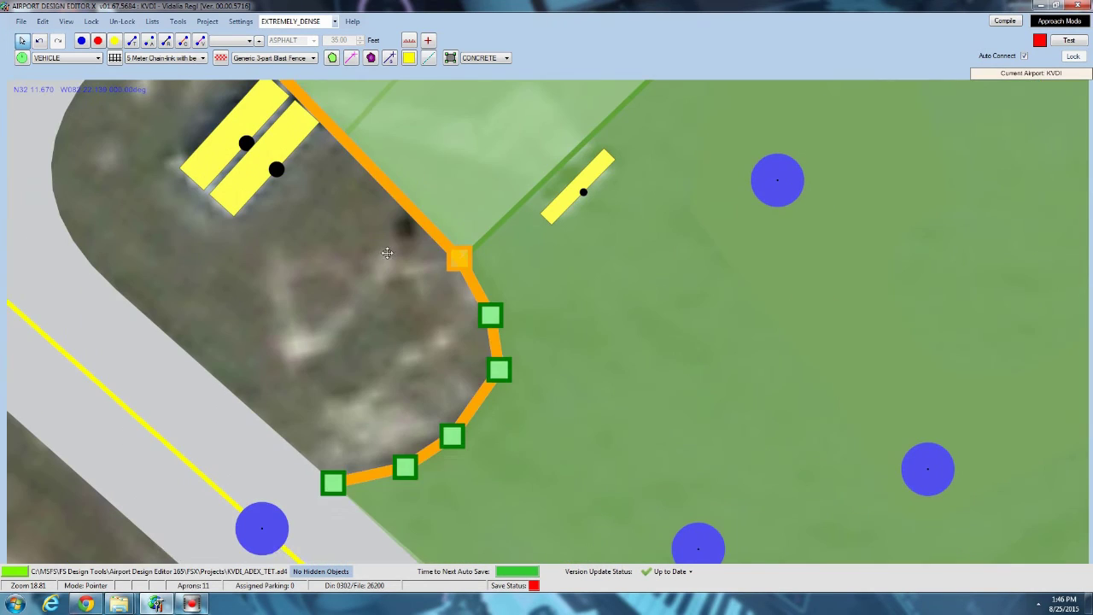
click(393, 265)
click(500, 367)
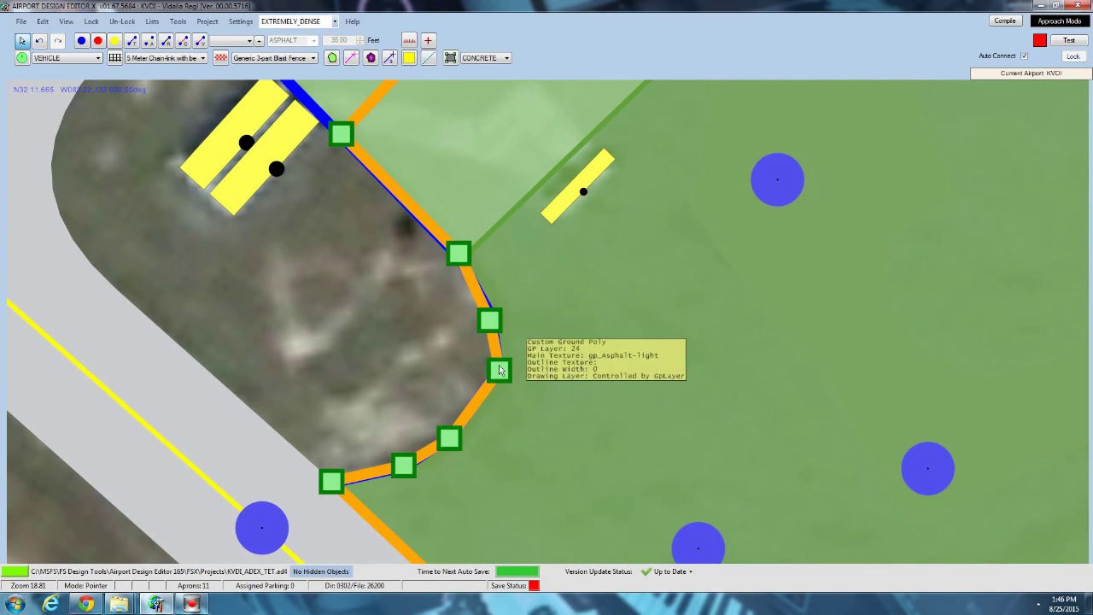
drag(500, 367, 491, 386)
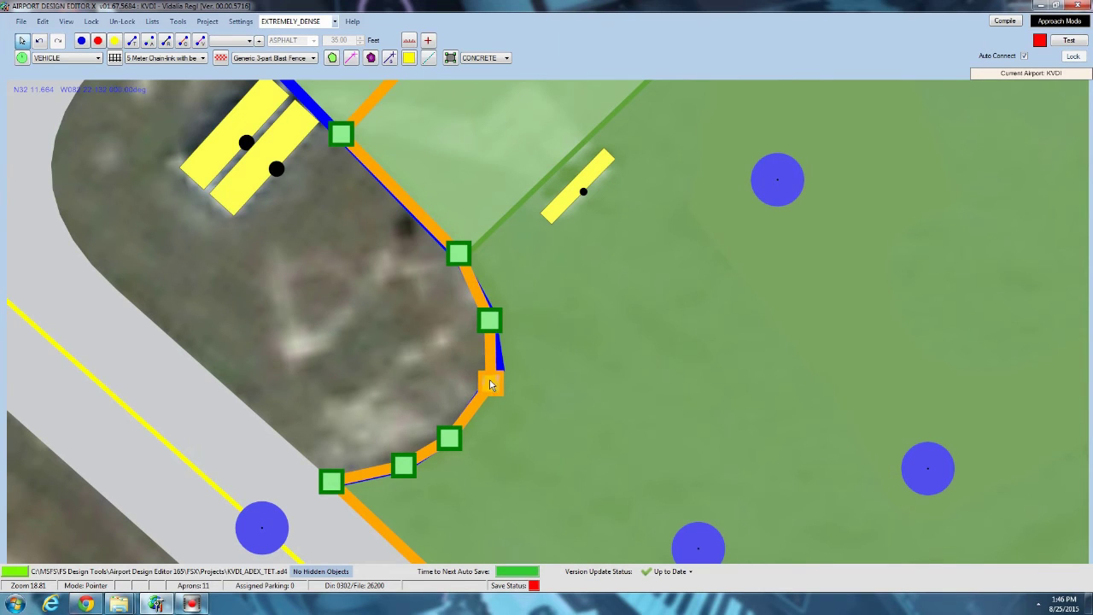
click(285, 250)
scroll(510, 378, down, 4)
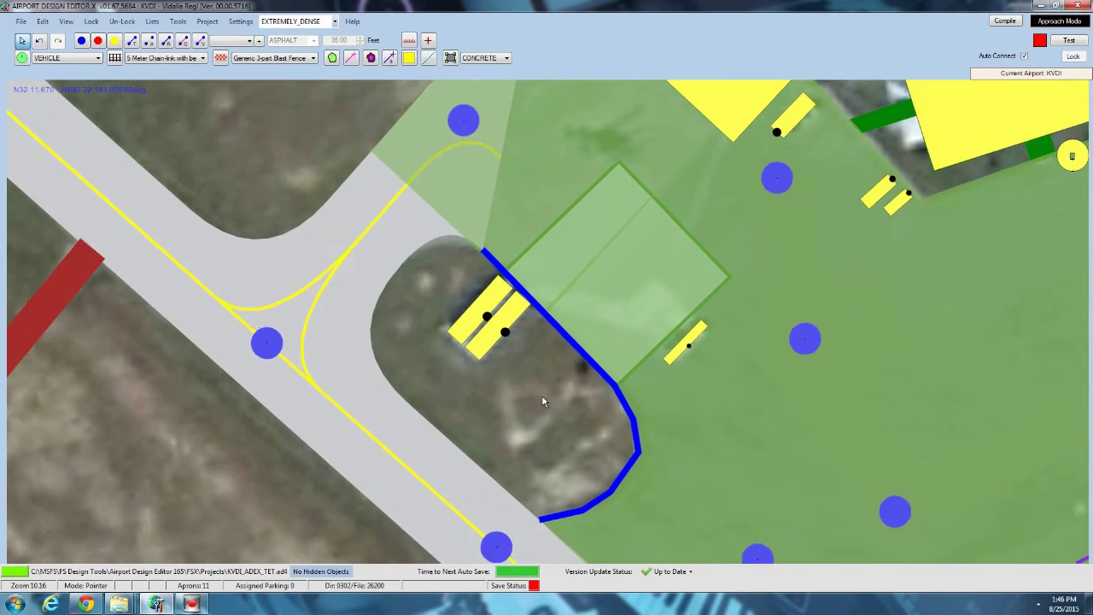
drag(542, 395, 346, 367)
scroll(378, 232, down, 2)
scroll(346, 367, down, 1)
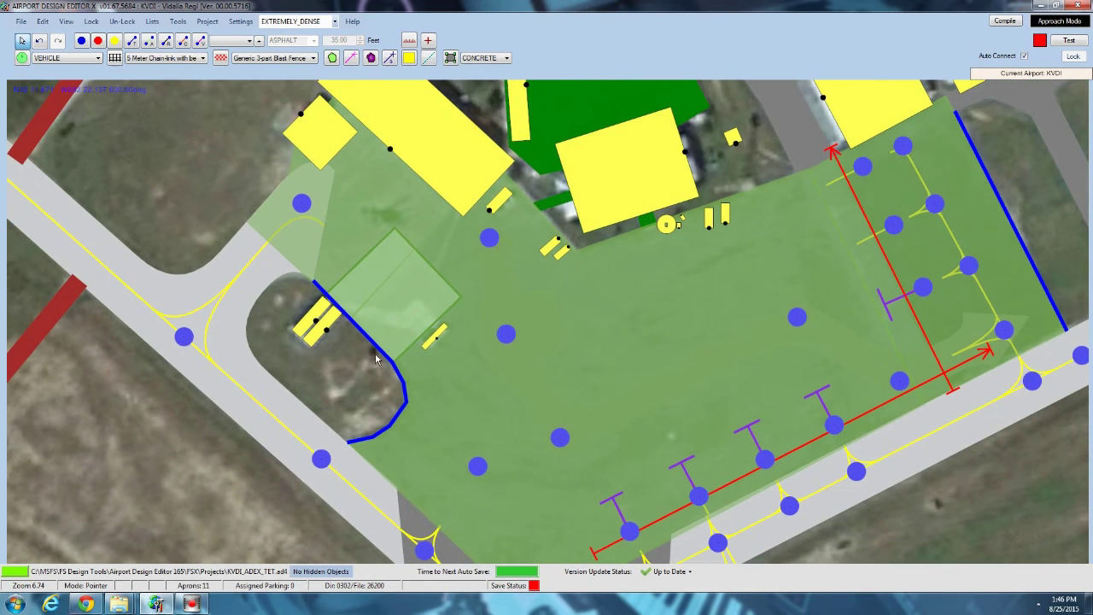